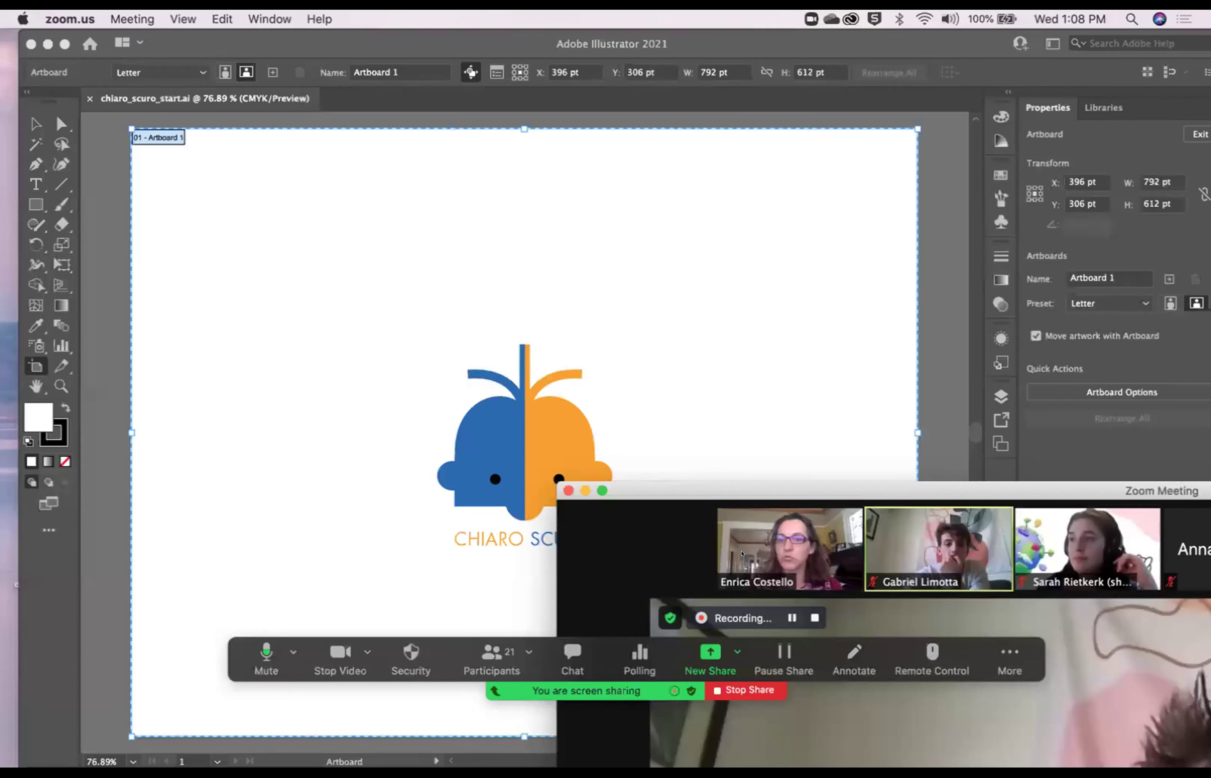
Step: Move the meeting window off the logo and leave artboard editing for the Selection tool
left_click_drag(800, 606, 922, 730)
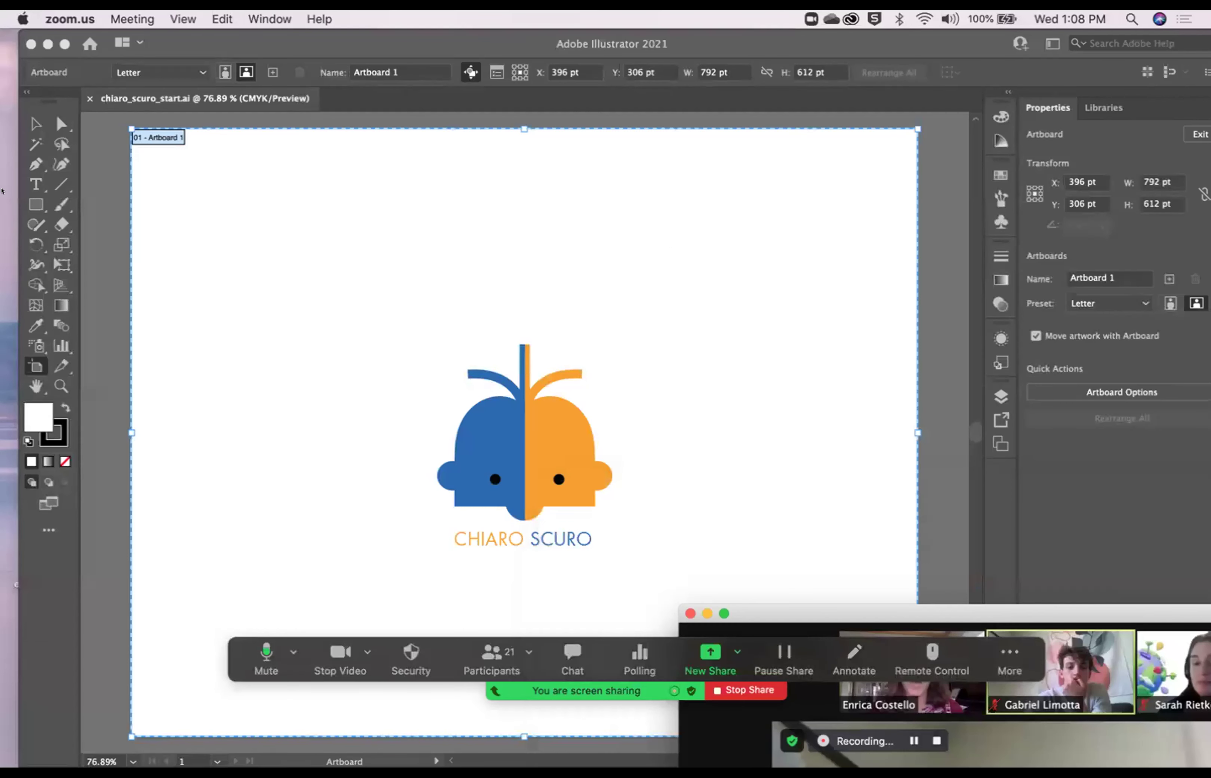
left_click(30, 113)
left_click(30, 113)
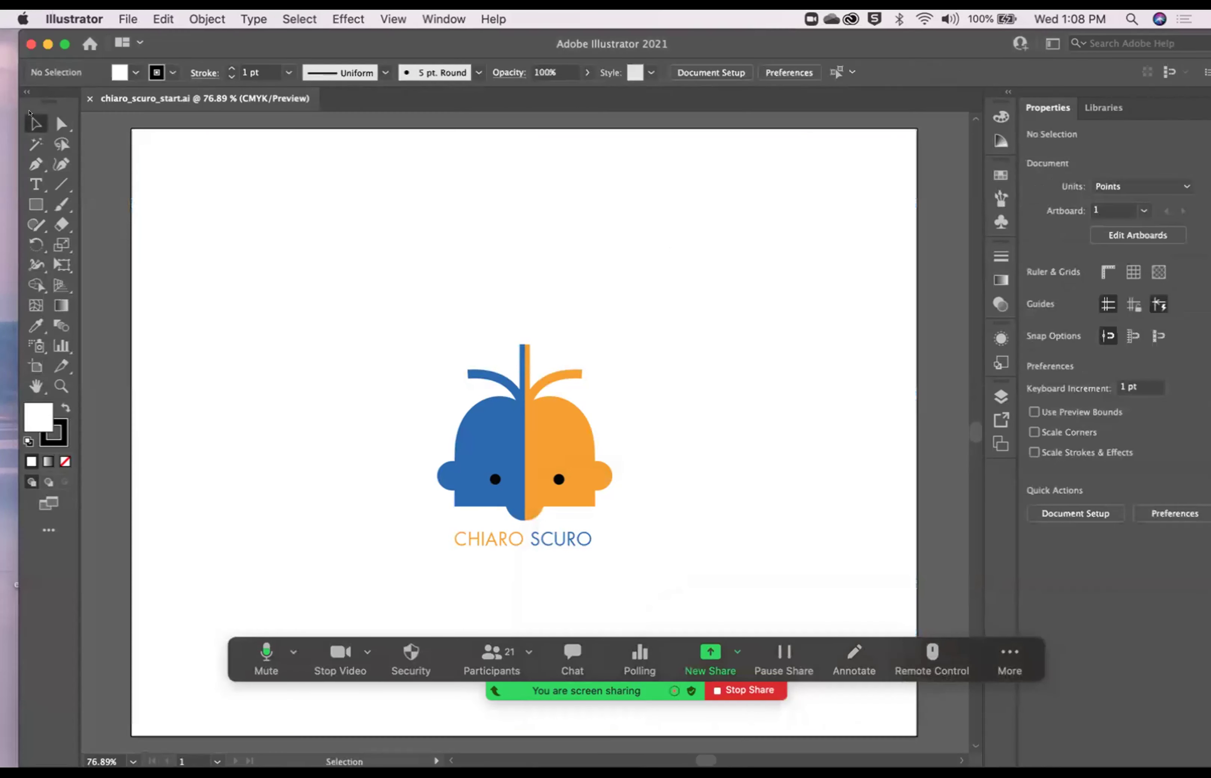
Step: Review the After Effects project settings in the desktop image "Screen Shot 2021-05-25 at 3.16.58 PM.png" and put it away
left_click_drag(934, 31, 810, 30)
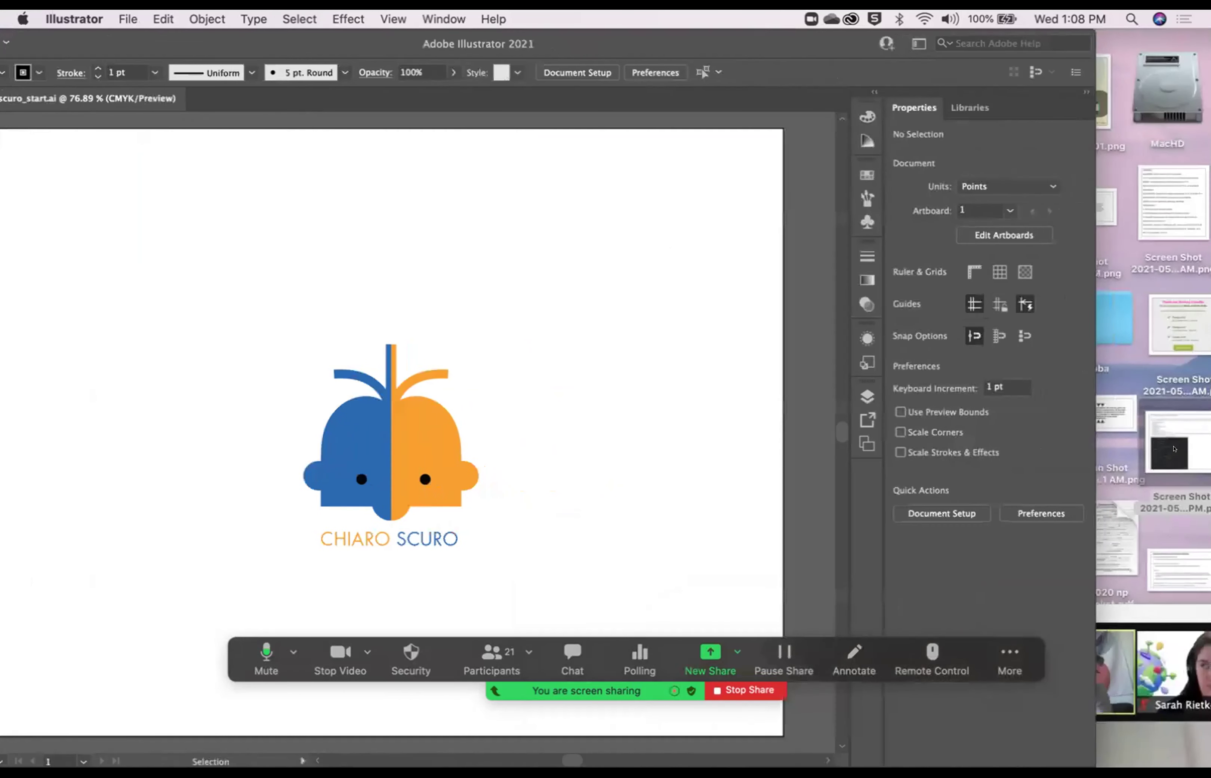
double_click(1174, 447)
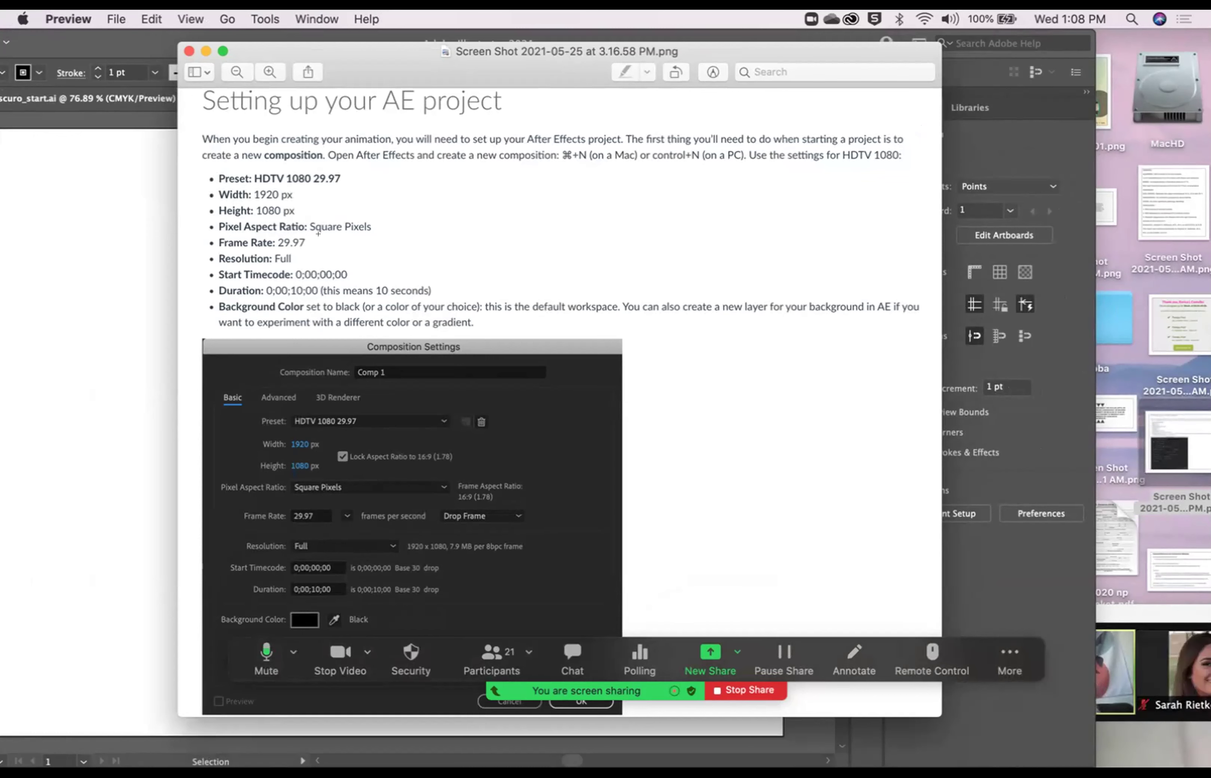
double_click(181, 45)
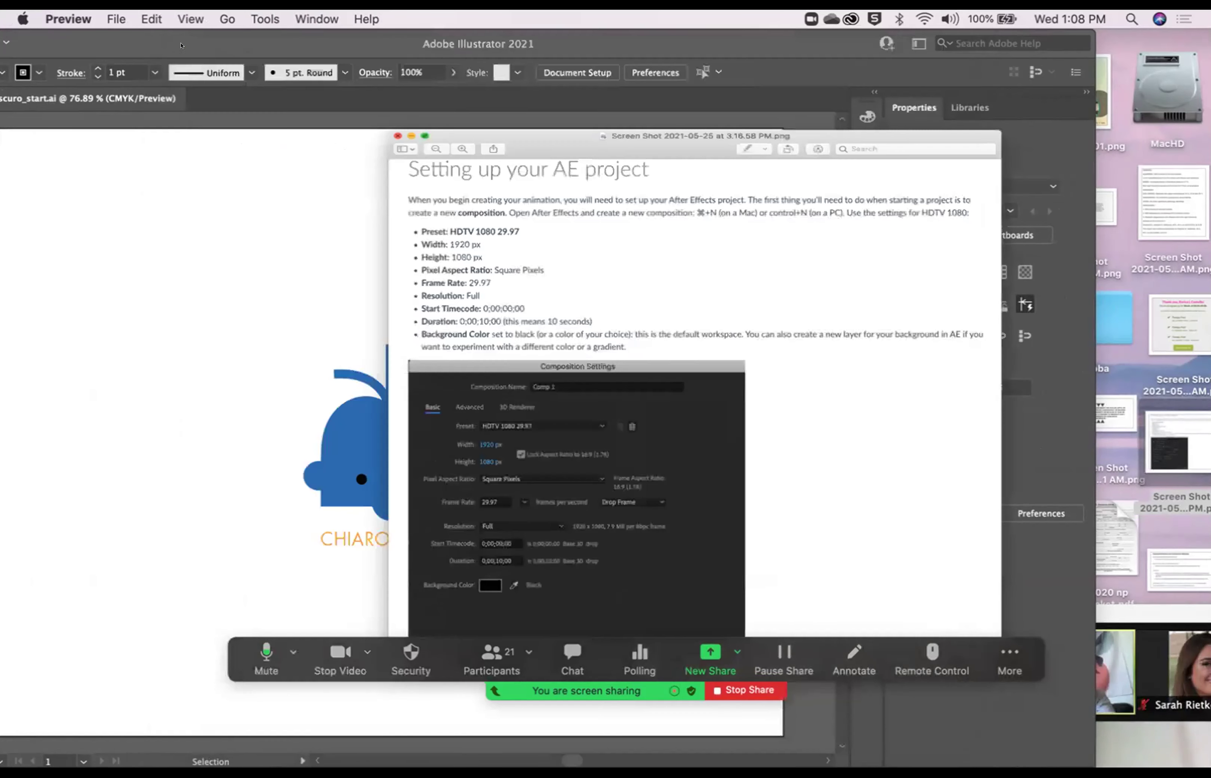
Step: Open the options of Artboard 1 and set its width to 1920 pt
left_click(380, 72)
left_click_drag(341, 43, 511, 31)
double_click(96, 365)
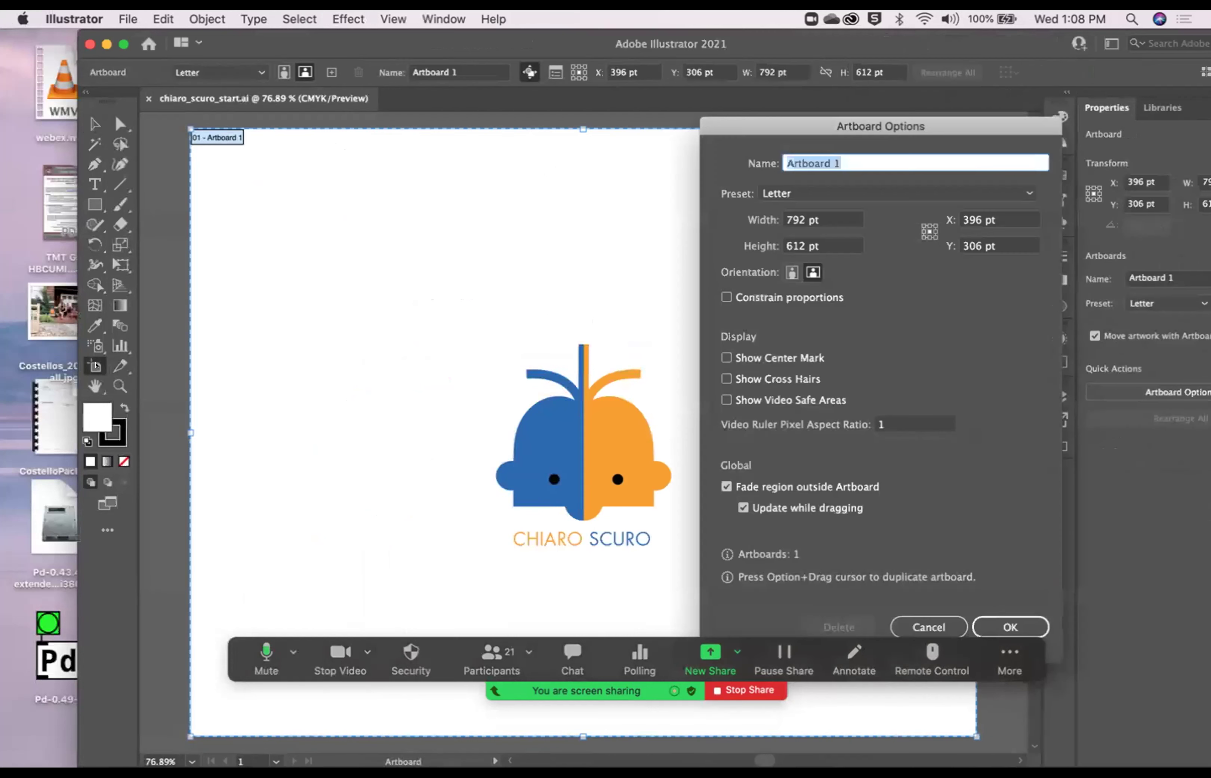
key("Tab")
type("102")
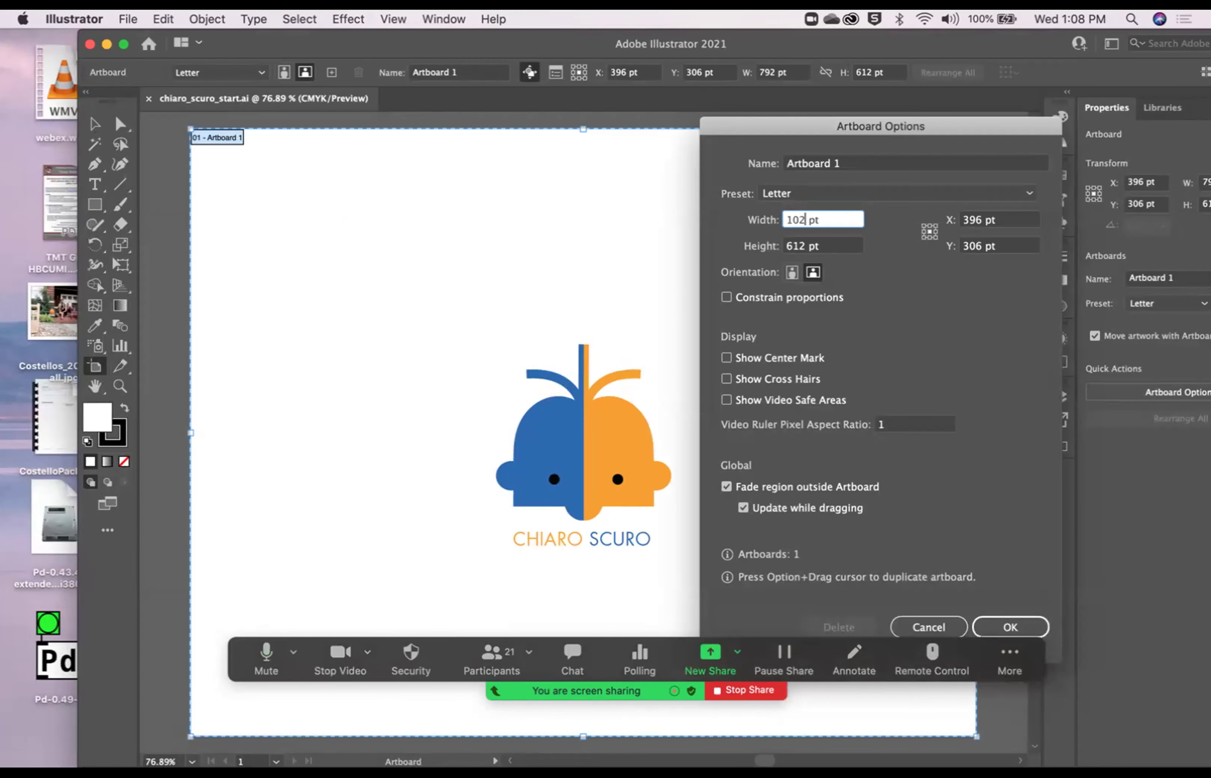
key("BackSpace")
type("920")
left_click(798, 220)
key("BackSpace")
Step: Set the height of Artboard 1 to 1080 pt and apply the new size
key("Tab")
left_click_drag(806, 246, 774, 244)
type("1080")
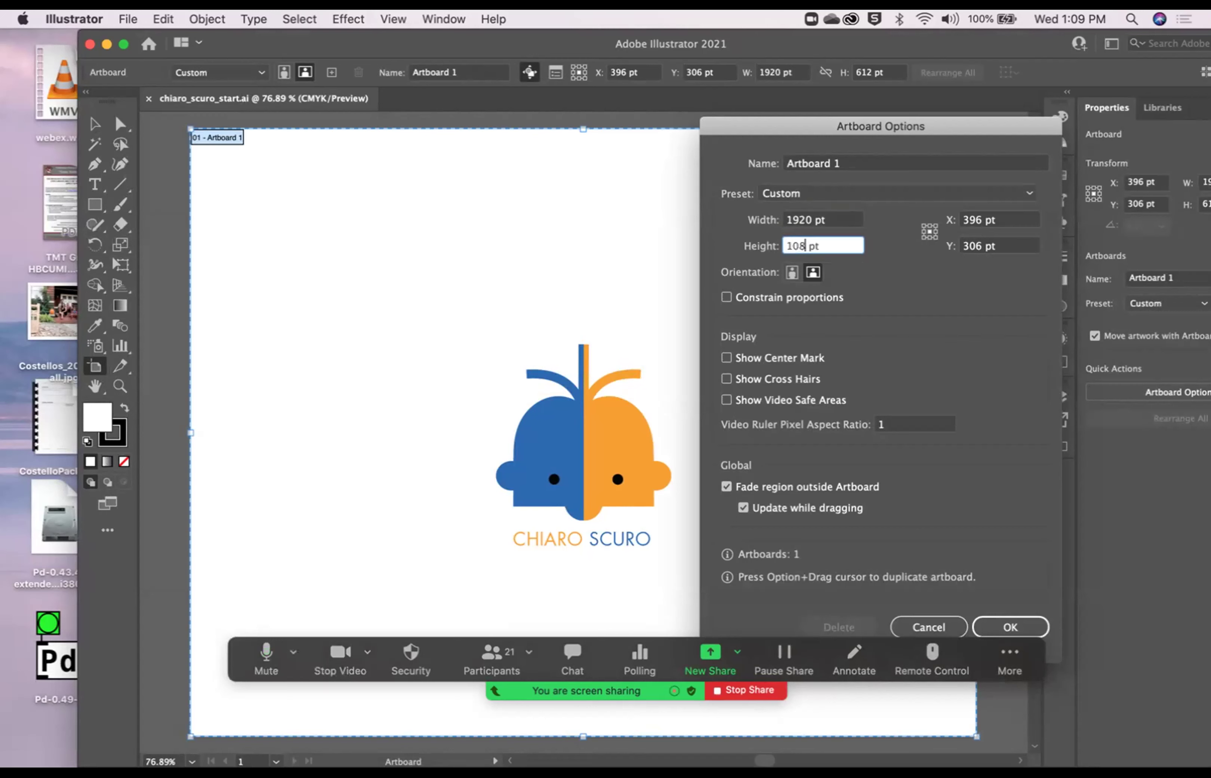
left_click(1007, 627)
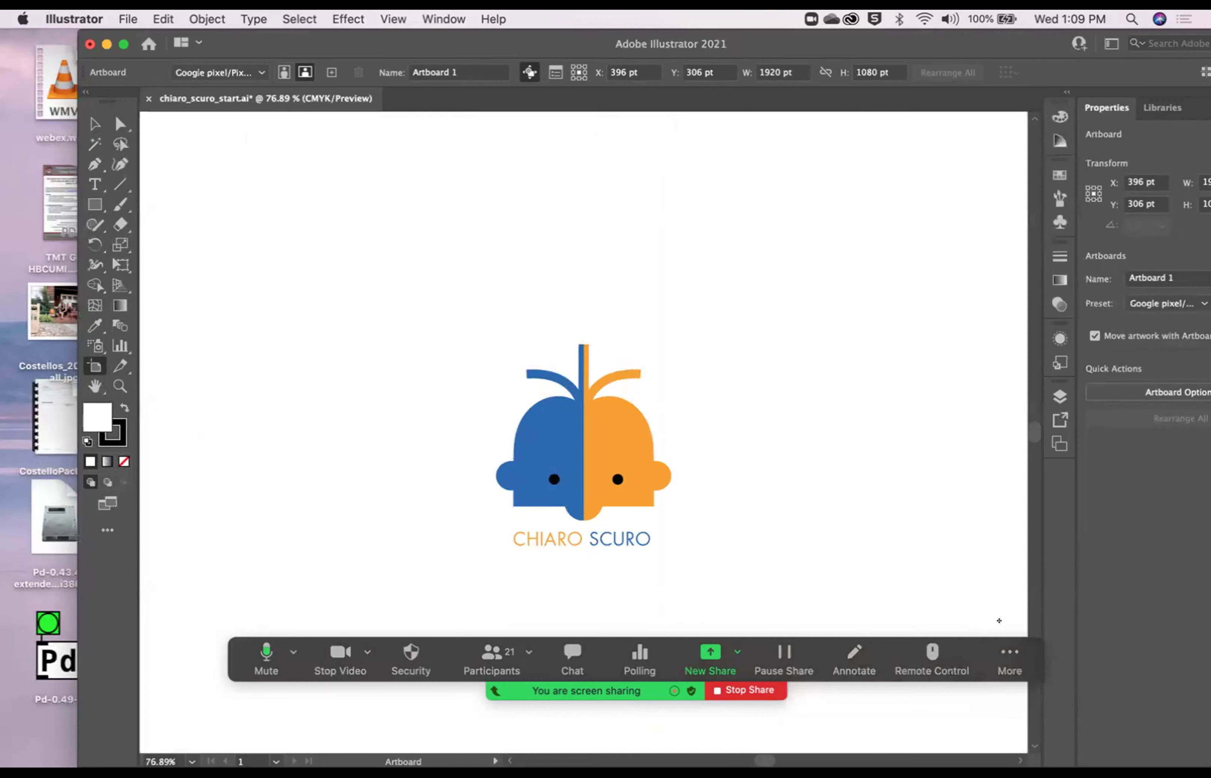
Step: Enlarge the whole logo, including its text, proportionally and reposition it in the middle of the artboard
key("super+minus")
key("super+minus")
key("super+minus")
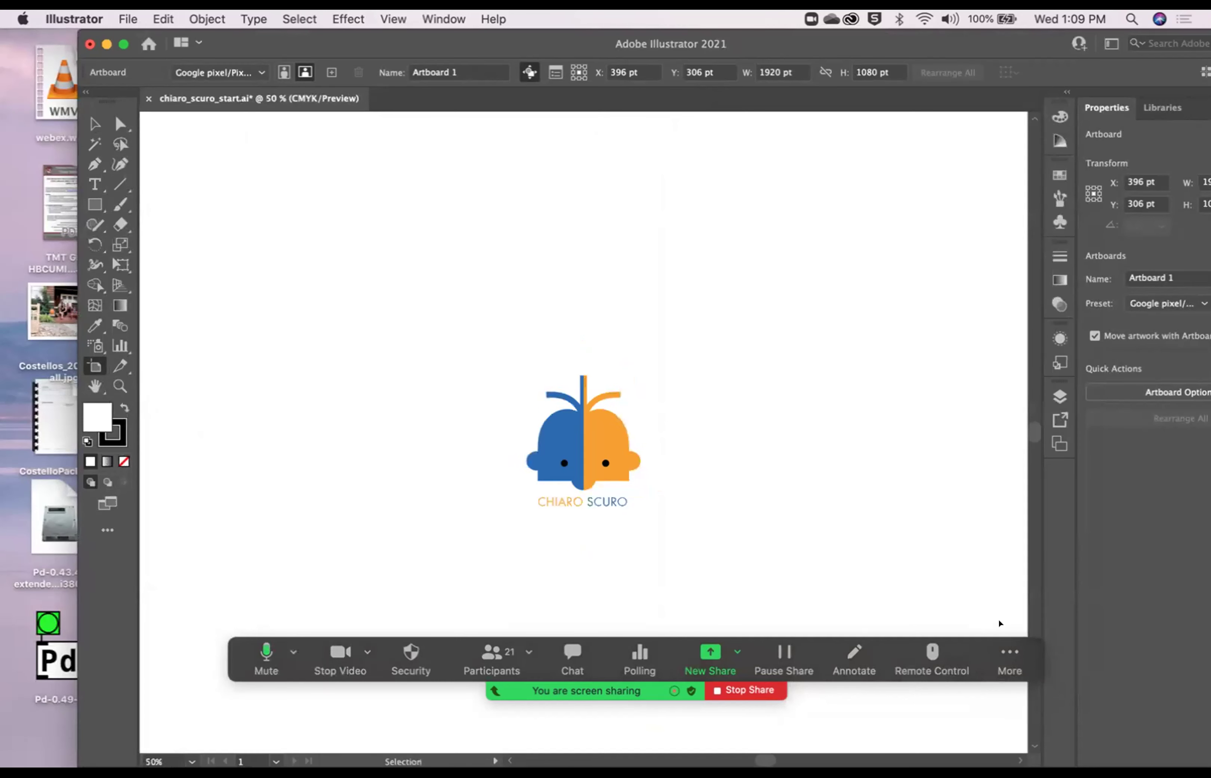
key("super+minus")
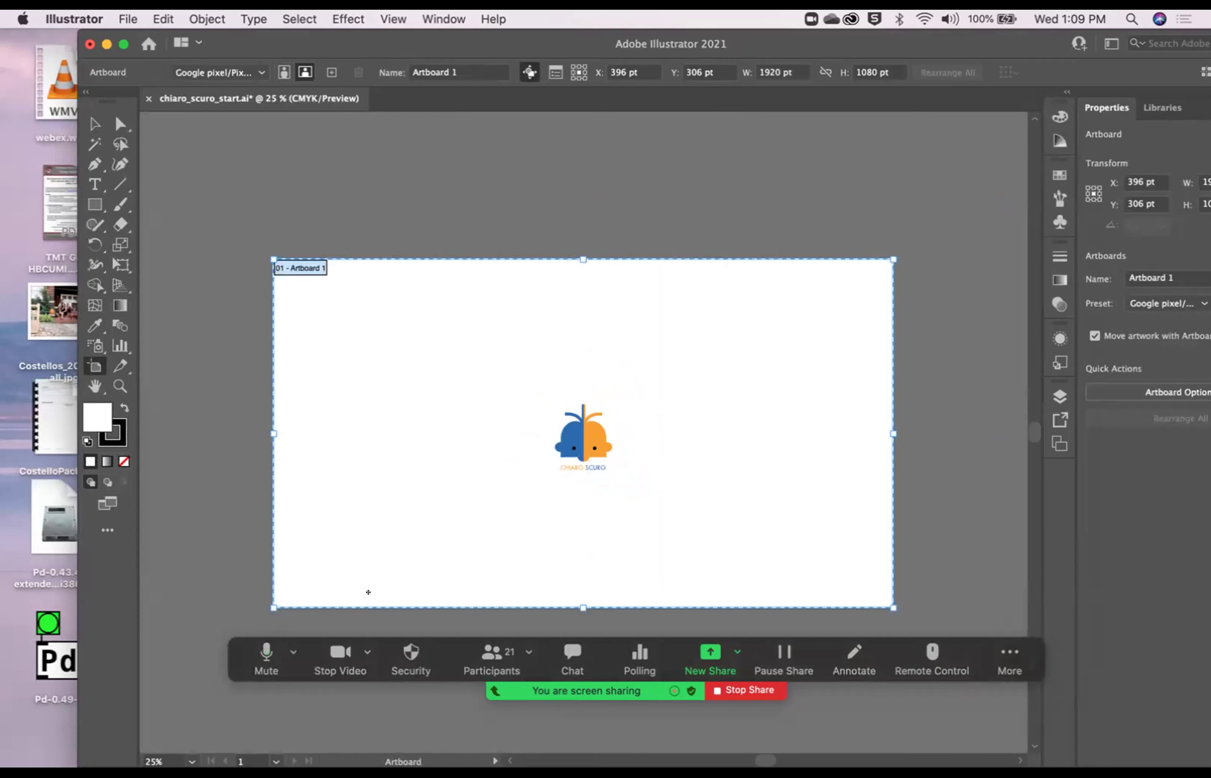
left_click(88, 122)
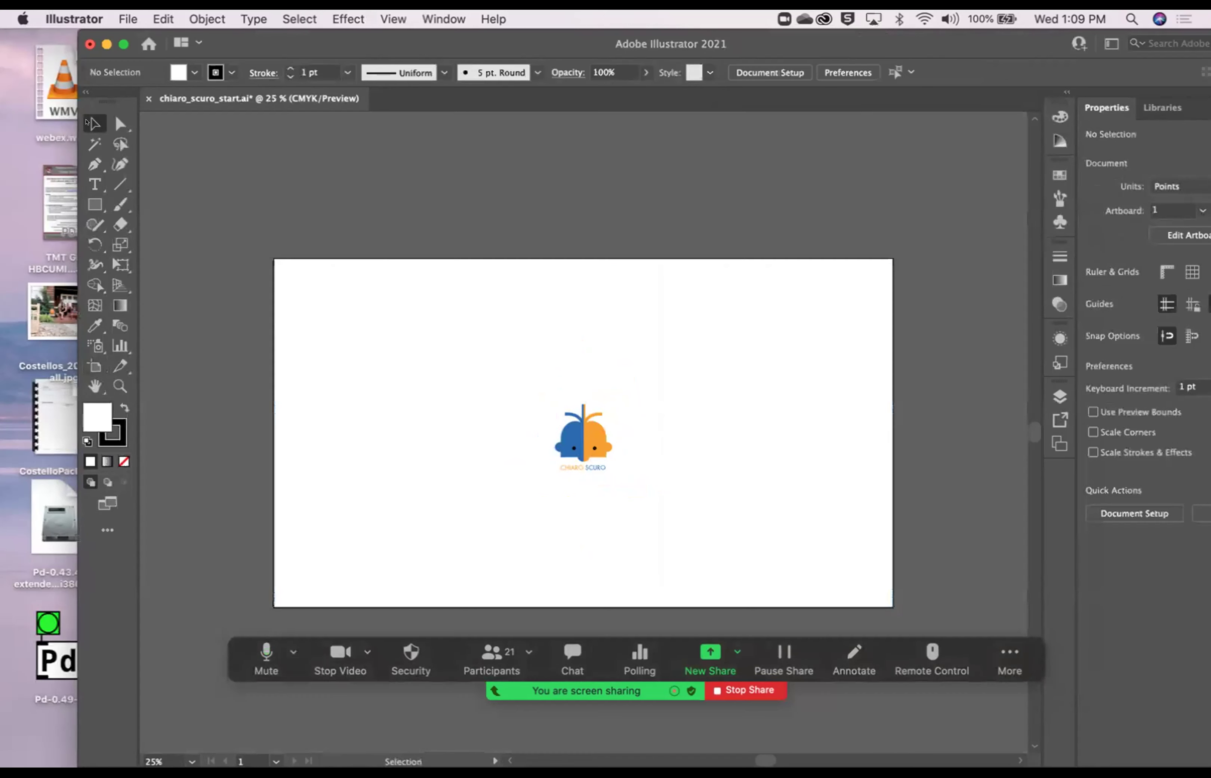
left_click_drag(513, 392, 652, 490)
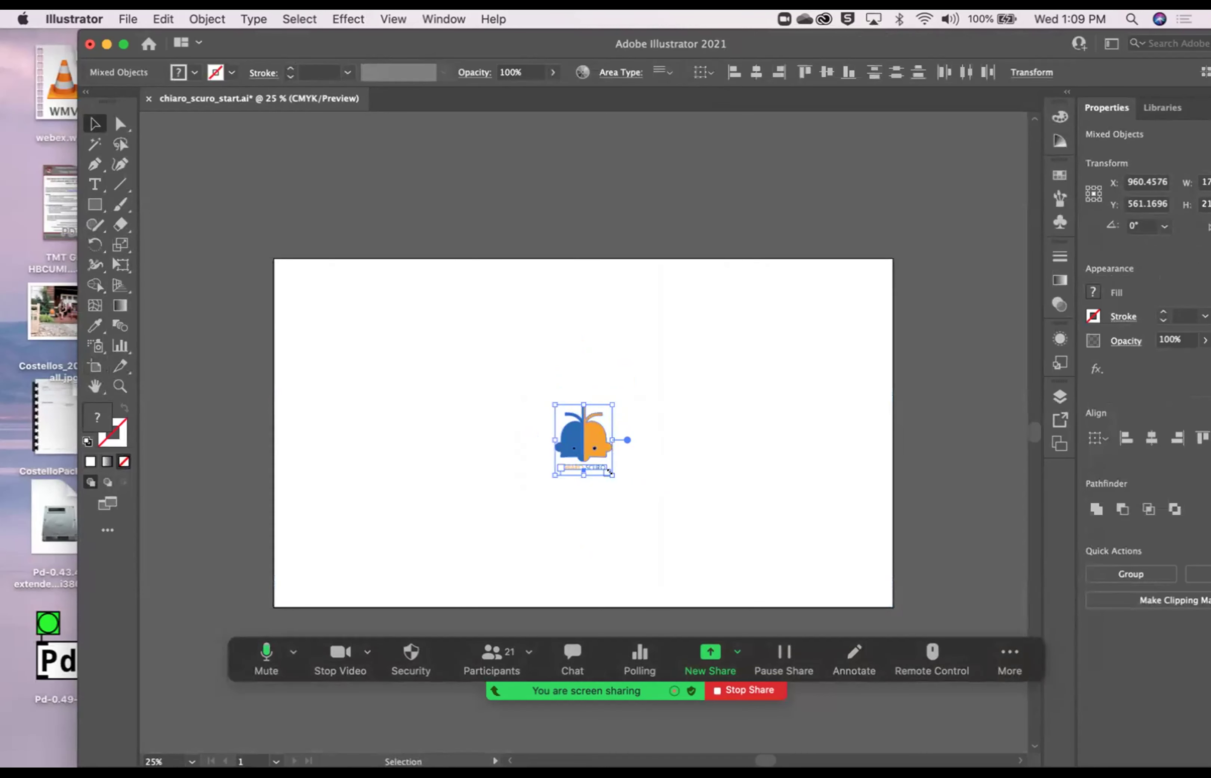
left_click_drag(608, 470, 742, 596)
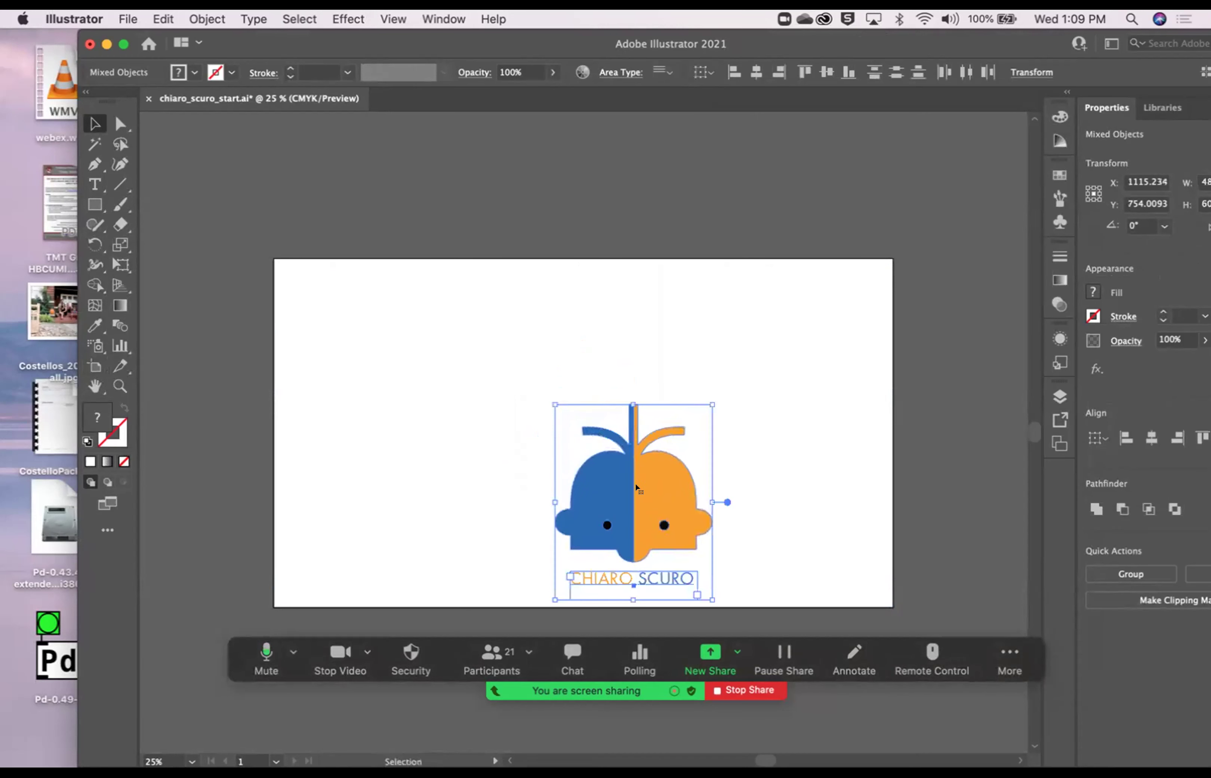
left_click_drag(630, 486, 580, 423)
left_click(703, 511)
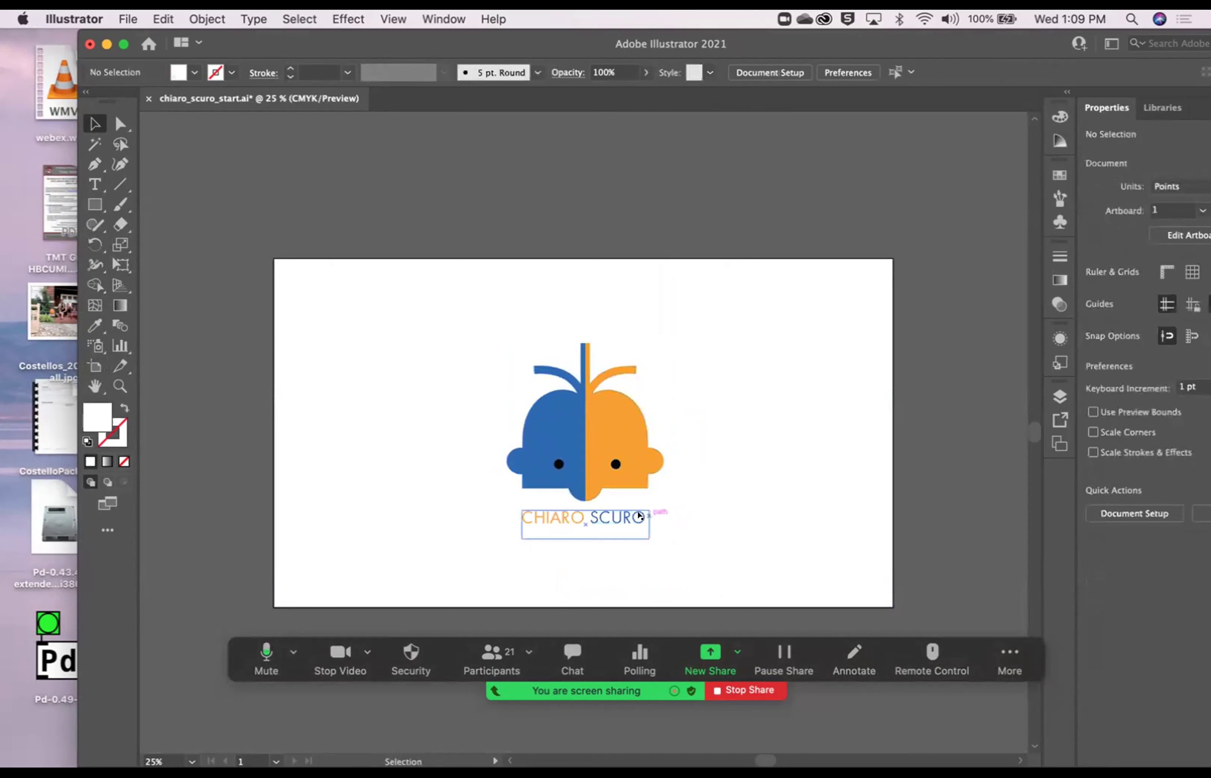
Step: Try overwriting the CHIARO SCURO text with "svjlkjvlksd" and undo the replacement
left_click(637, 517)
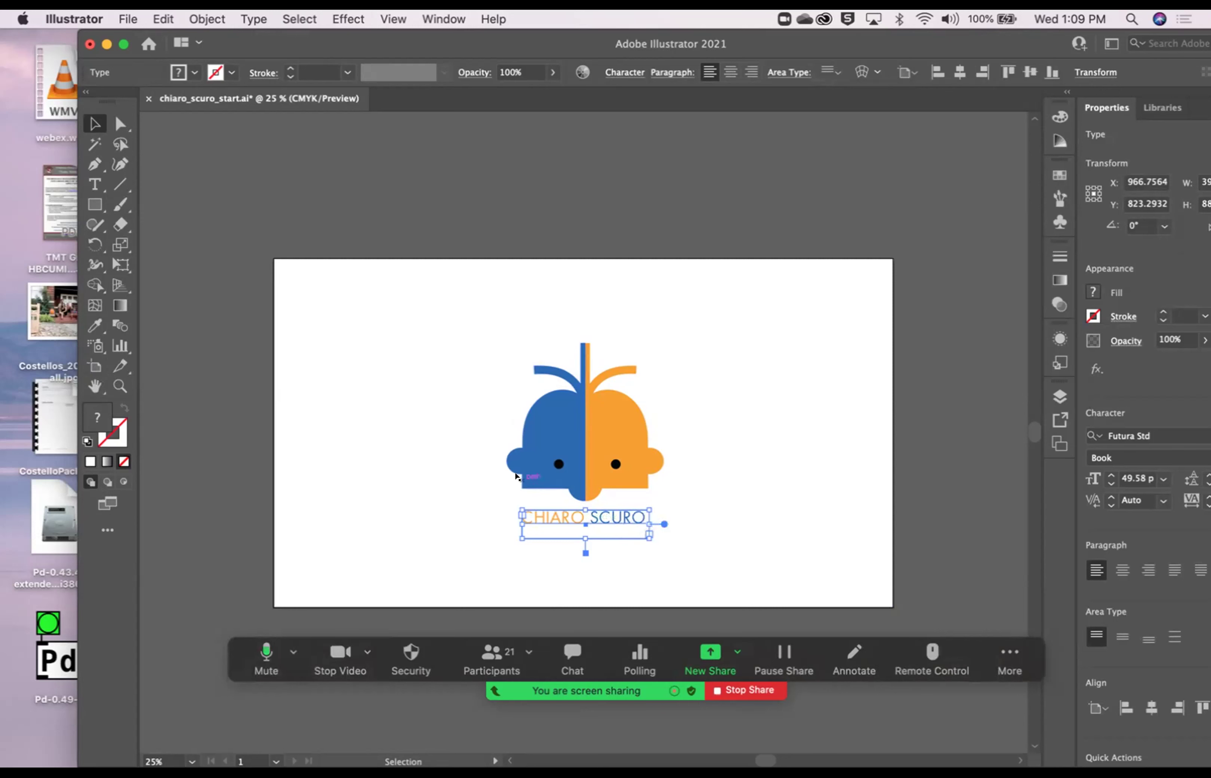
double_click(555, 515)
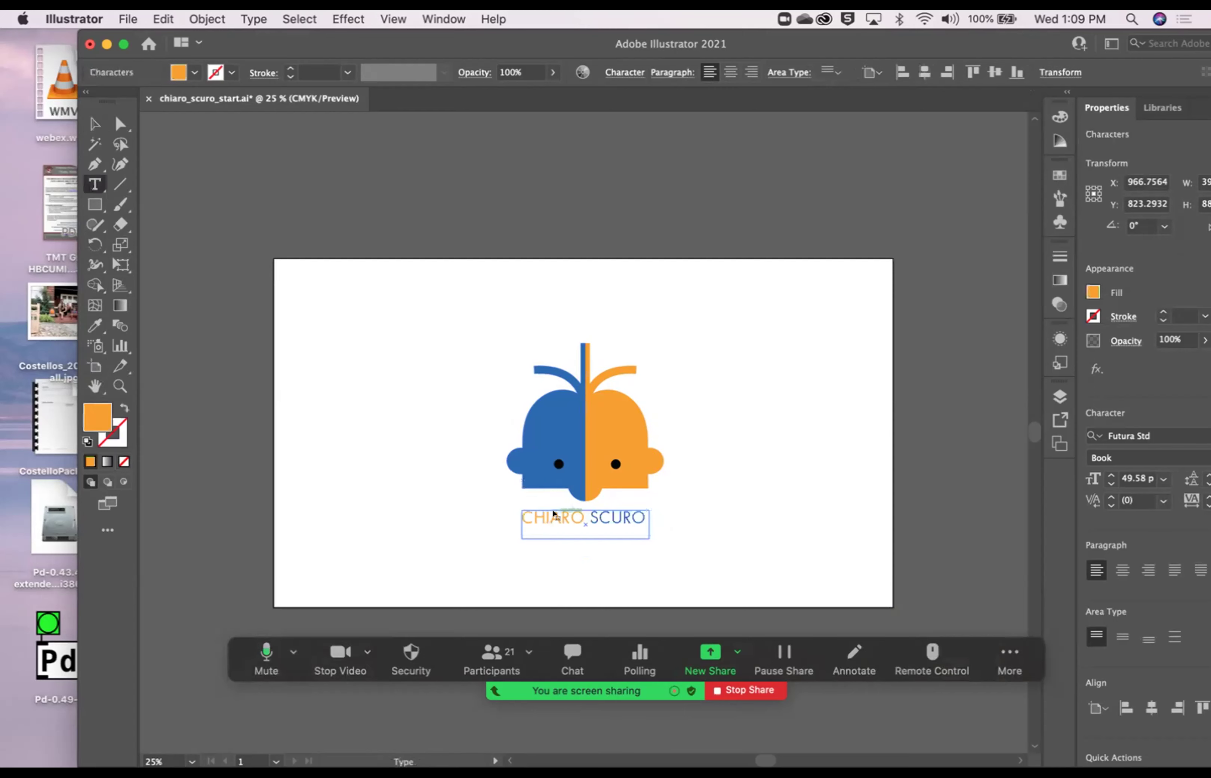
left_click_drag(515, 502, 637, 511)
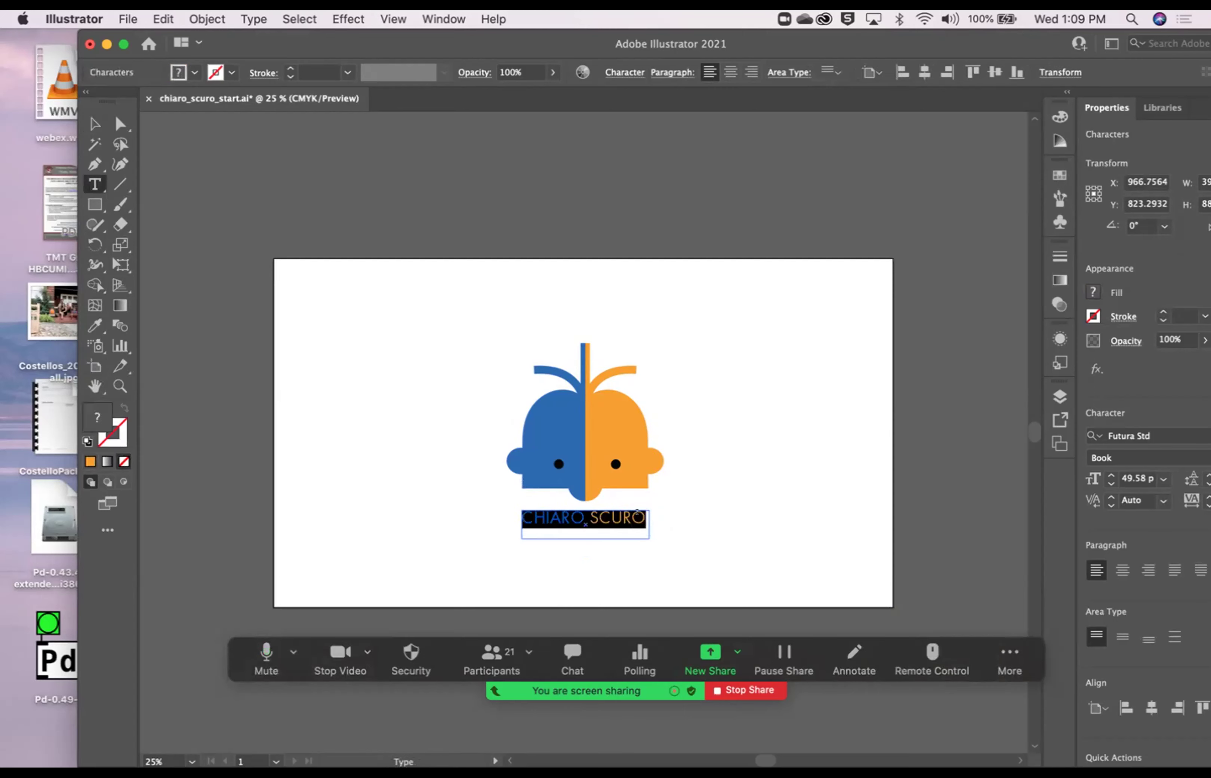
type("svjlkjvlksd")
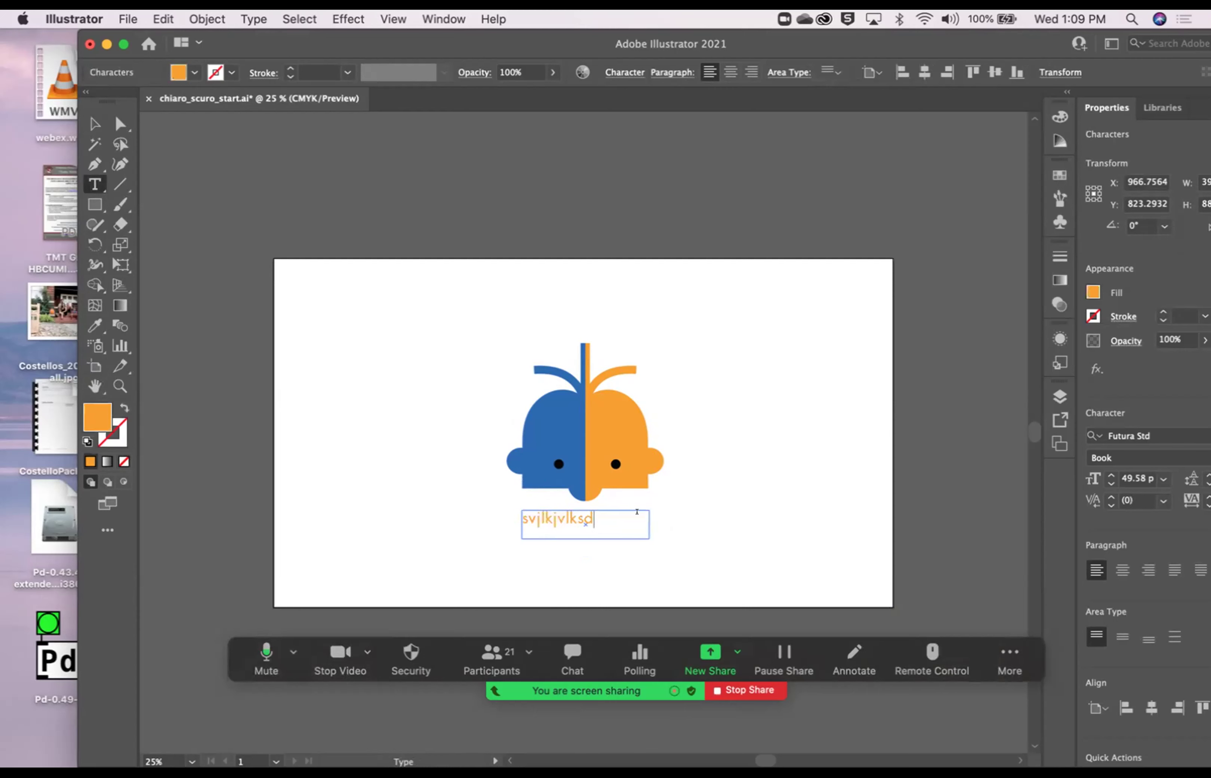
key("super+z")
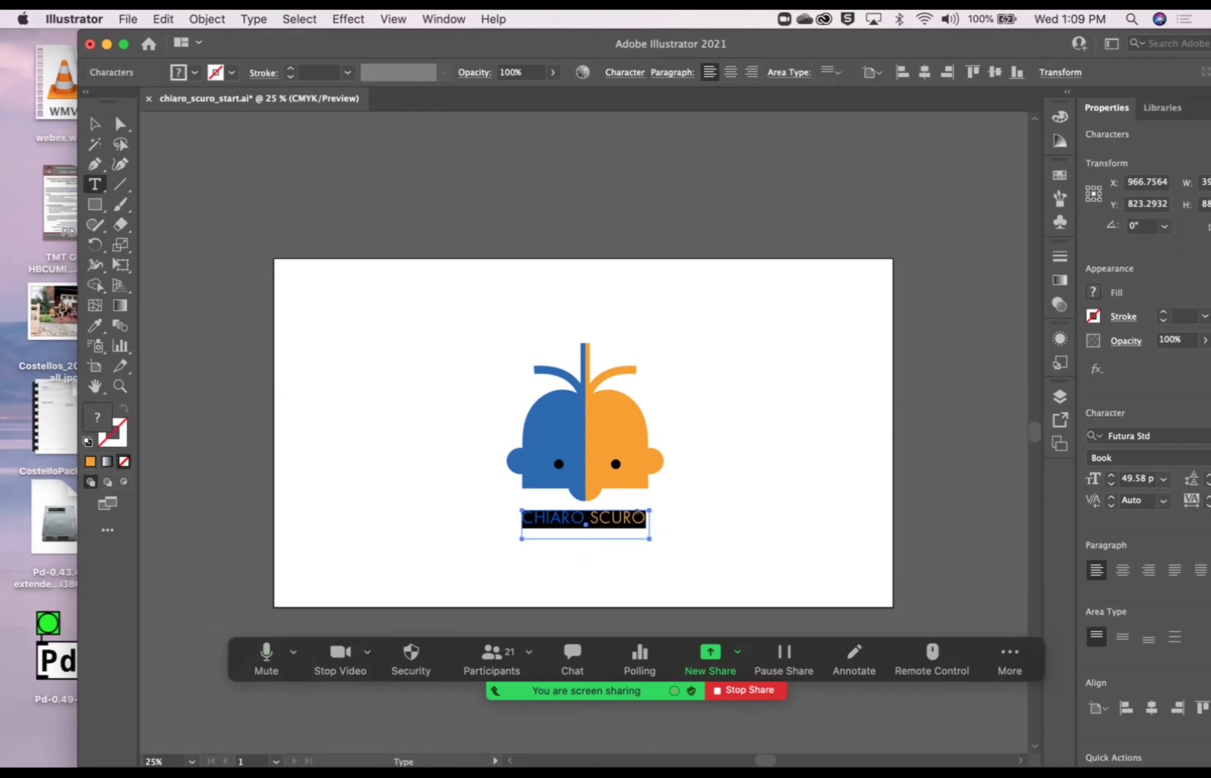
key("Escape")
Step: Convert the CHIARO SCURO text to outlines and deselect it
left_click(503, 538)
left_click_drag(529, 523, 529, 524)
key("super")
key("shift+super+o")
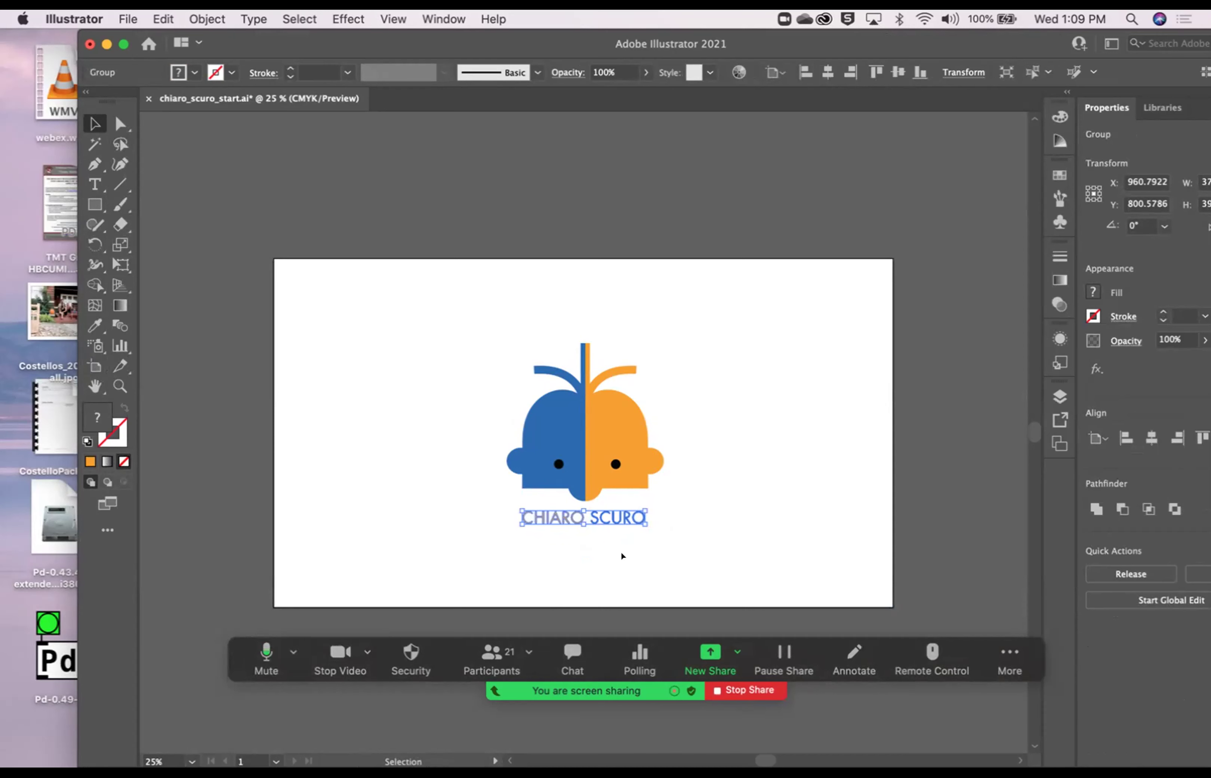
left_click(675, 515)
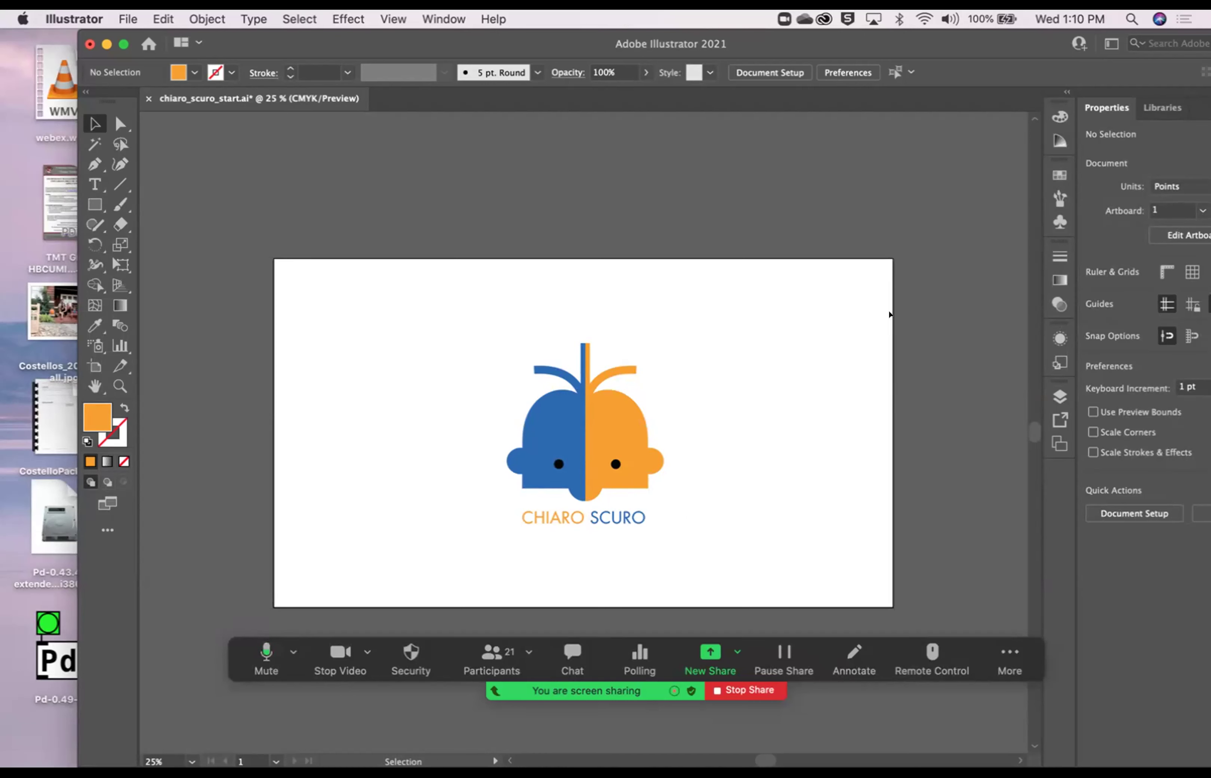
Step: Examine the objects contained in Layer 1 of the layer list and collapse it again
left_click(1060, 396)
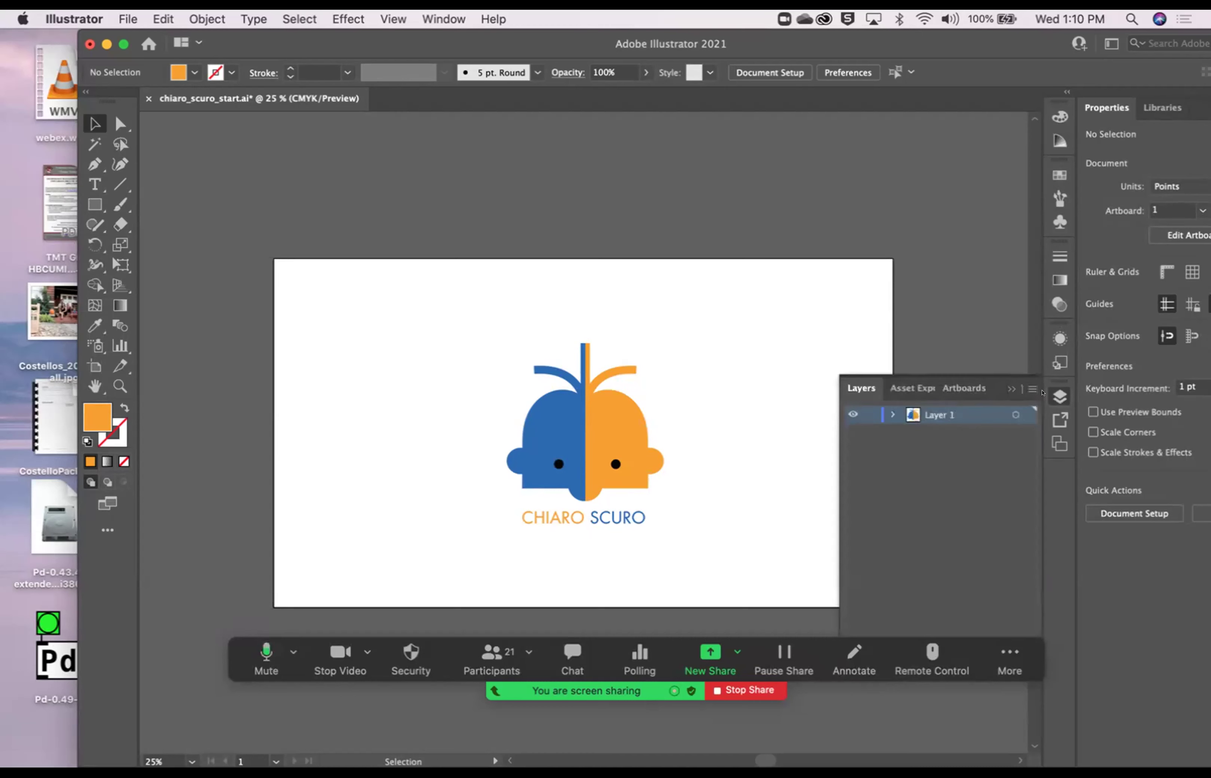
left_click(892, 415)
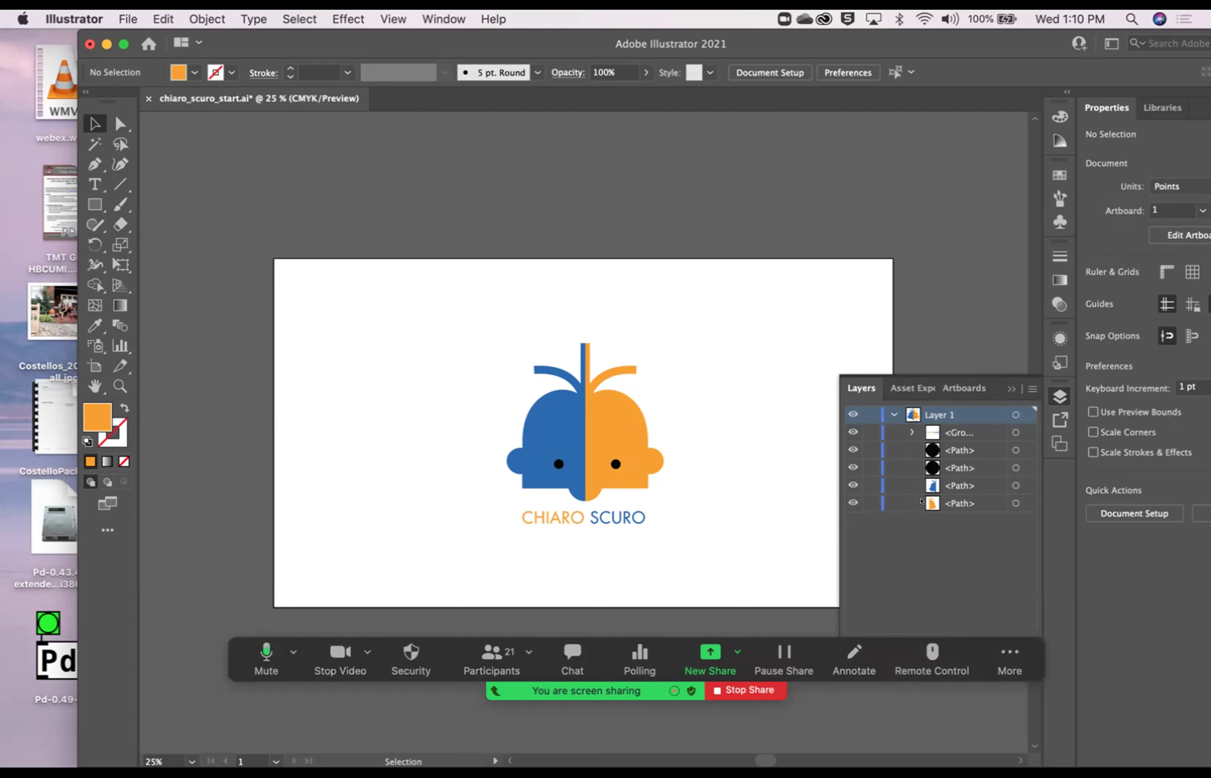
left_click(893, 413)
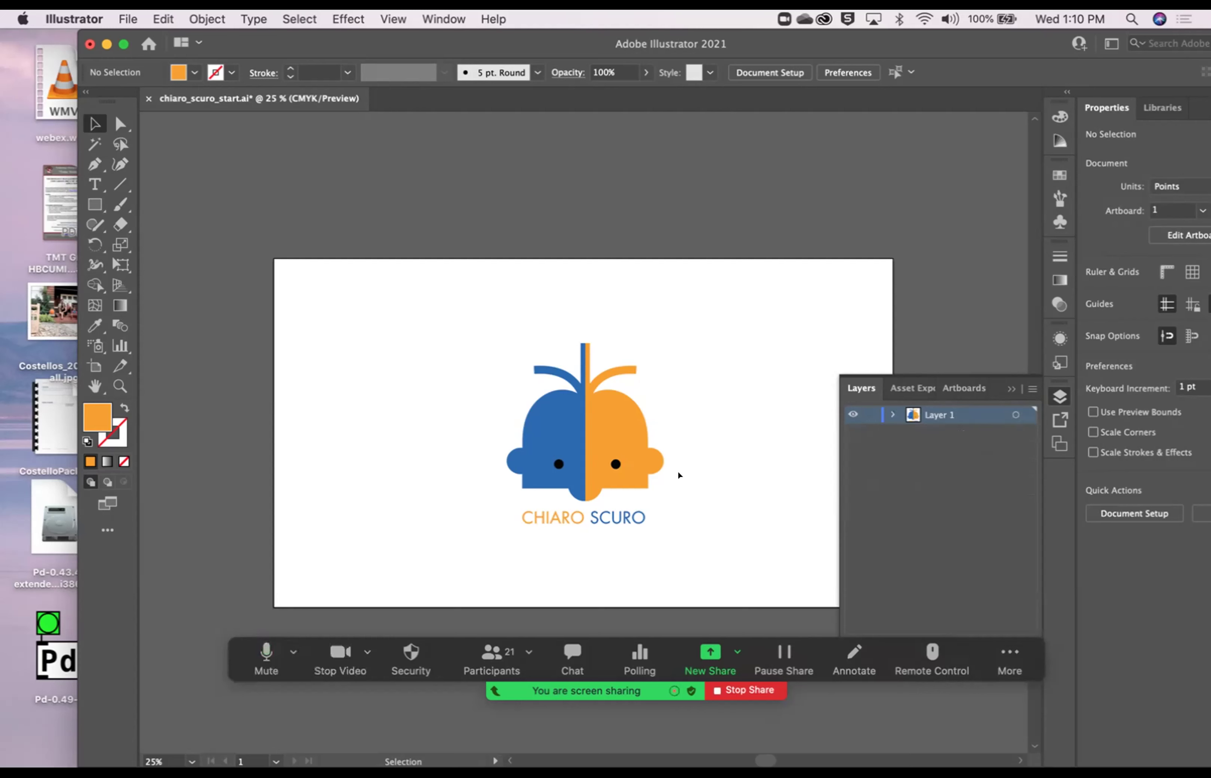
Step: Create a new layer and move the black eye on the blue half of the face from Layer 1 onto it
left_click(559, 462)
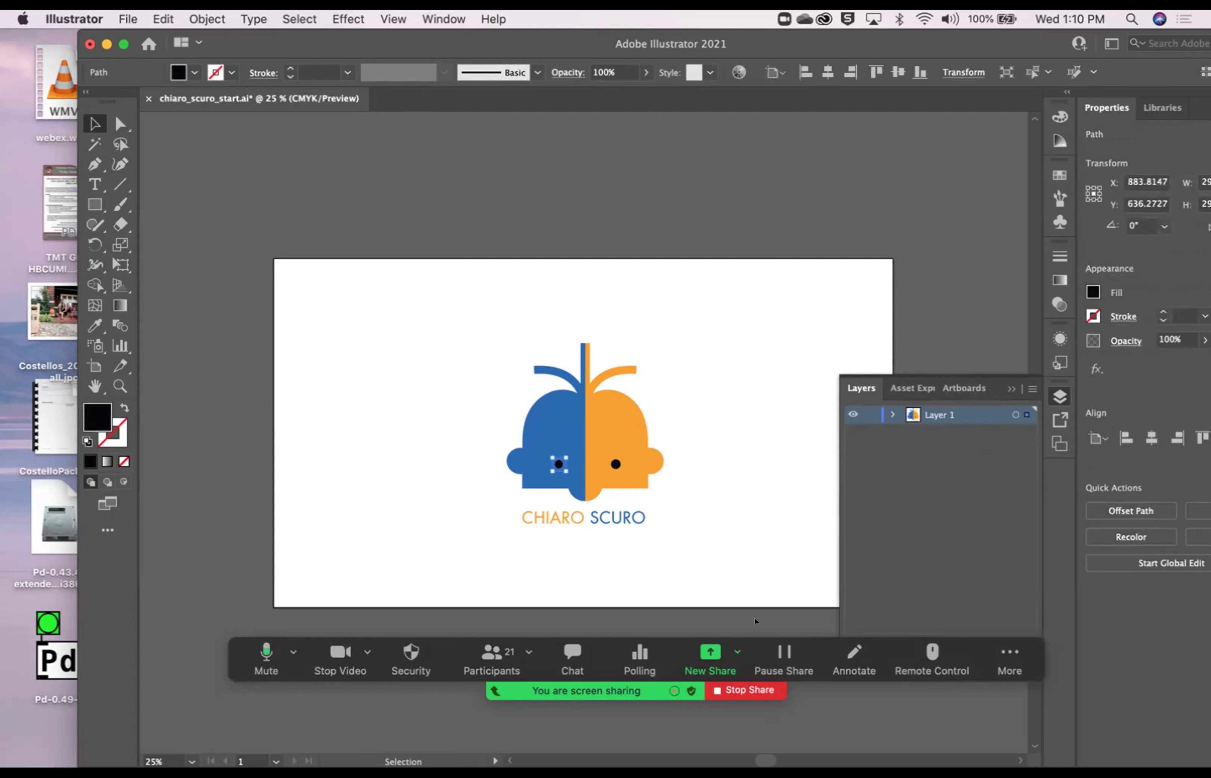
left_click_drag(232, 676, 246, 729)
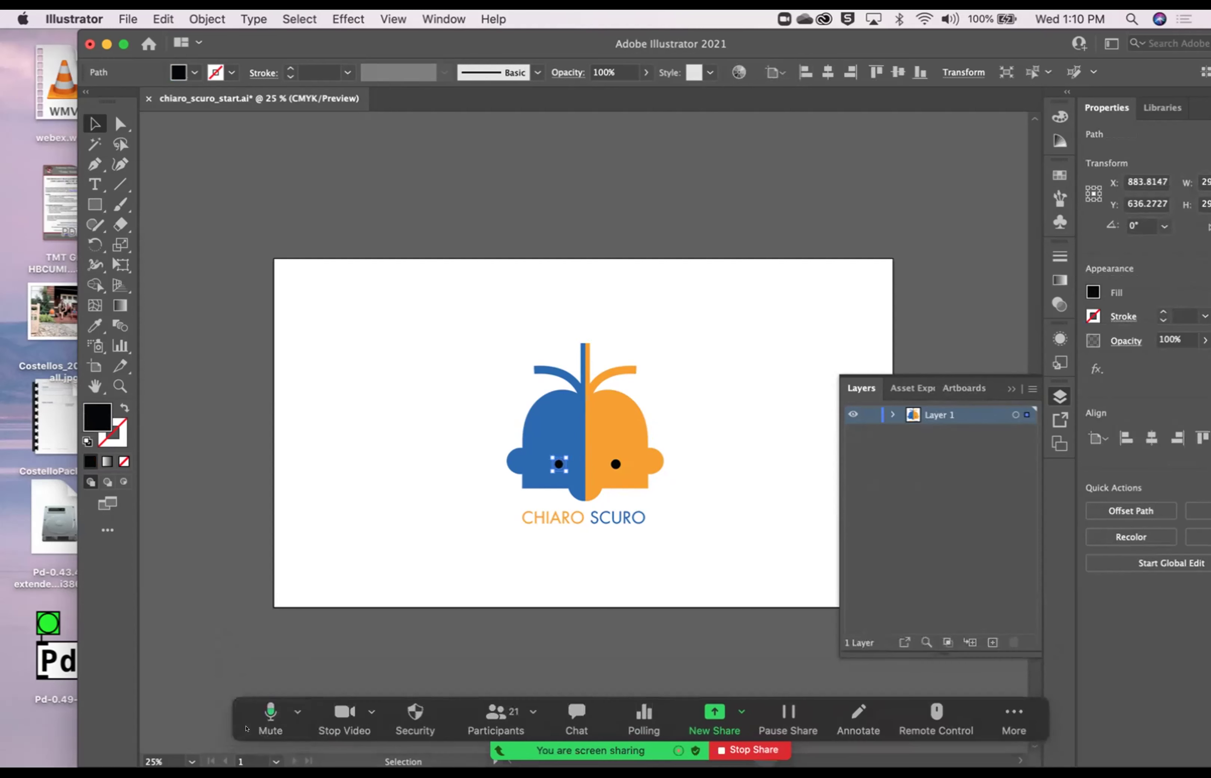
left_click(988, 636)
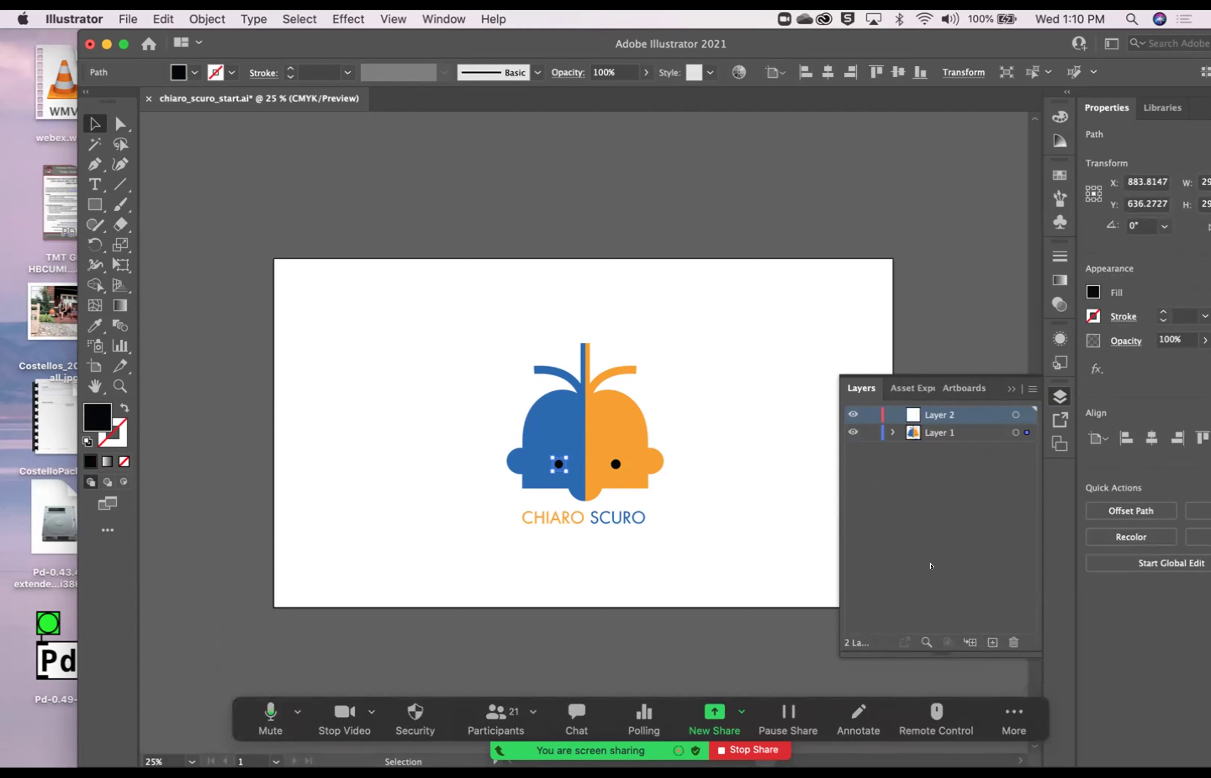
left_click(449, 441)
left_click_drag(558, 463, 559, 464)
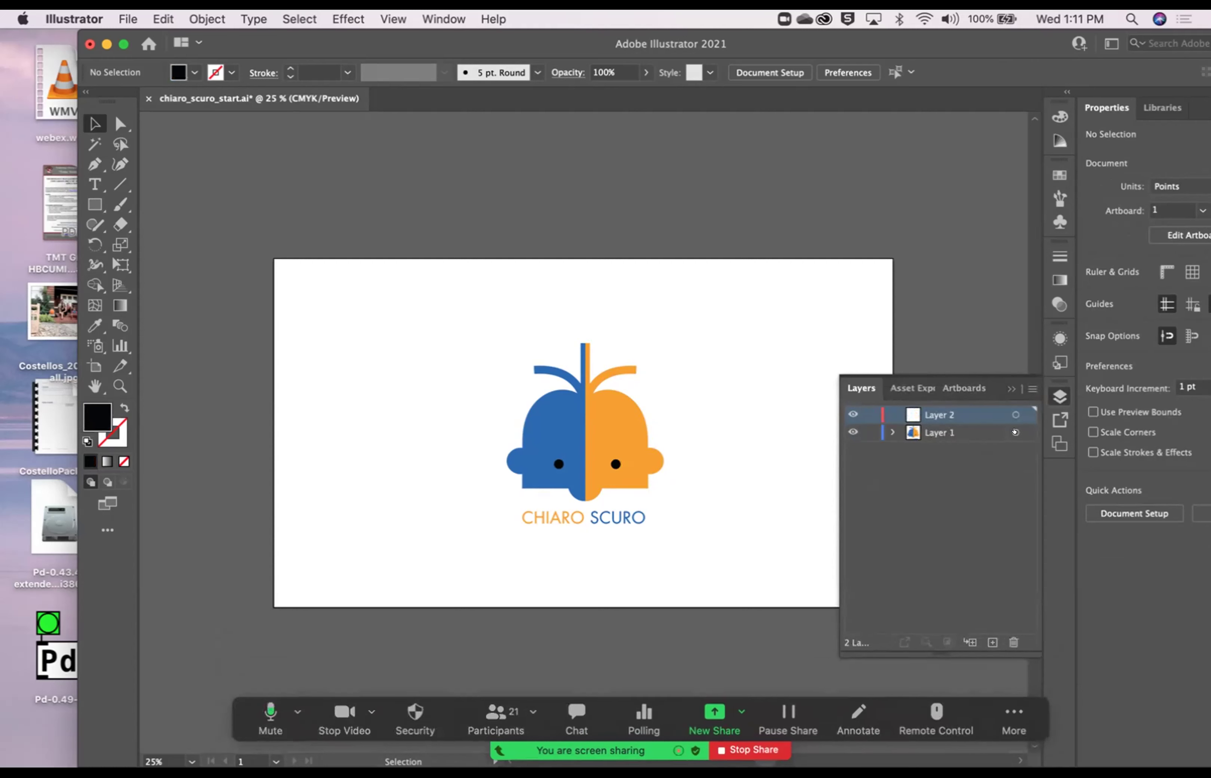
left_click(559, 464)
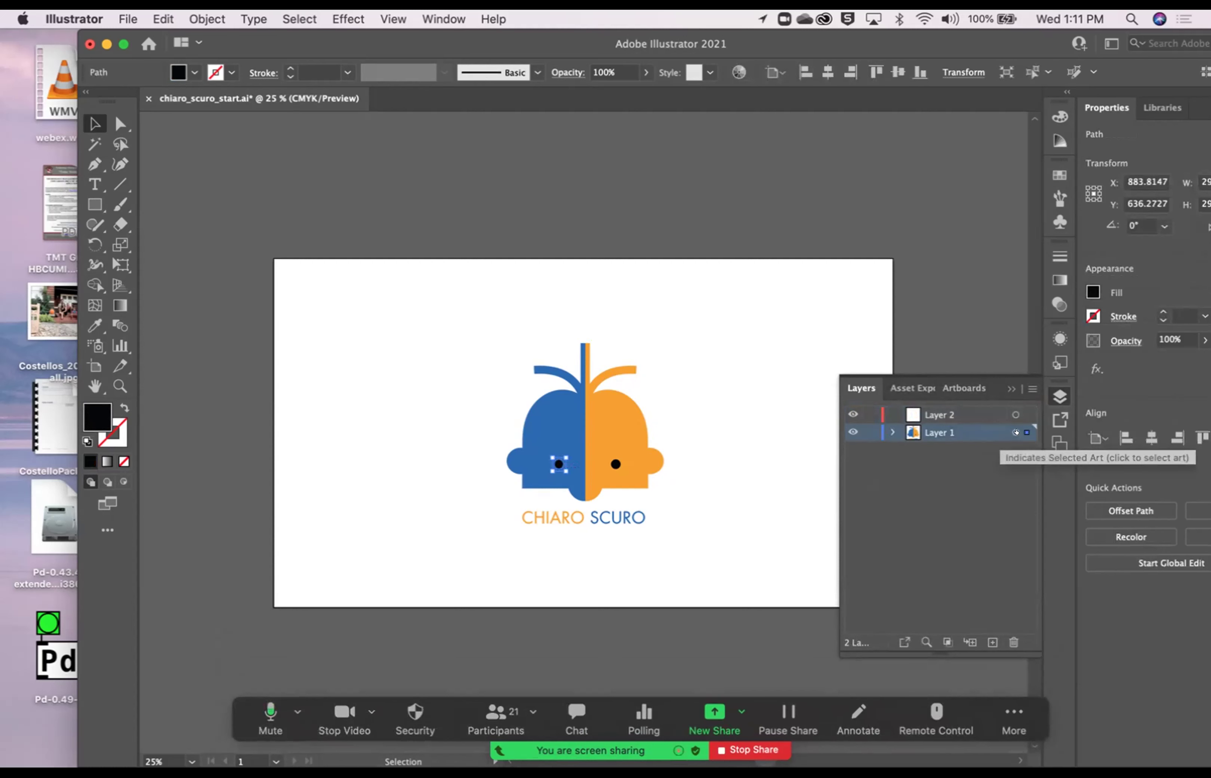
left_click_drag(1027, 431, 1017, 417)
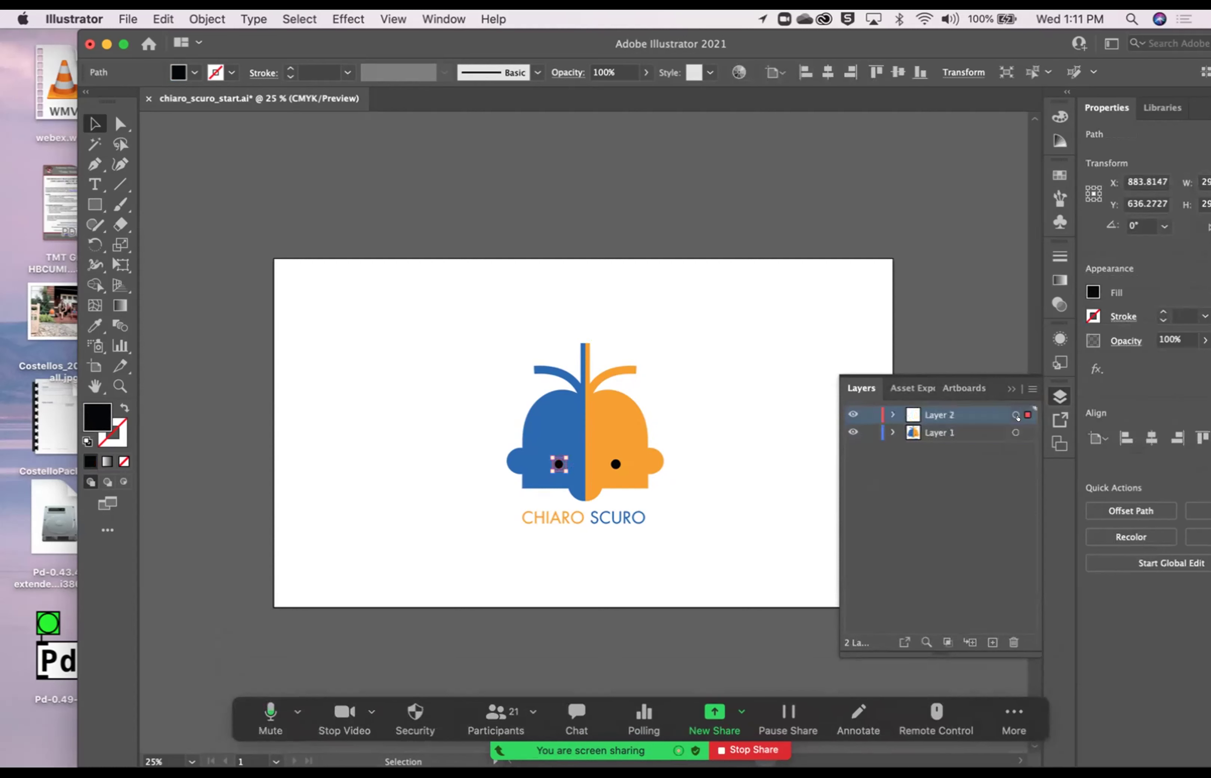
Step: Create another layer and move the black eye on the orange half of the face onto it
left_click(616, 463)
left_click(992, 642)
left_click_drag(1017, 433, 1026, 432)
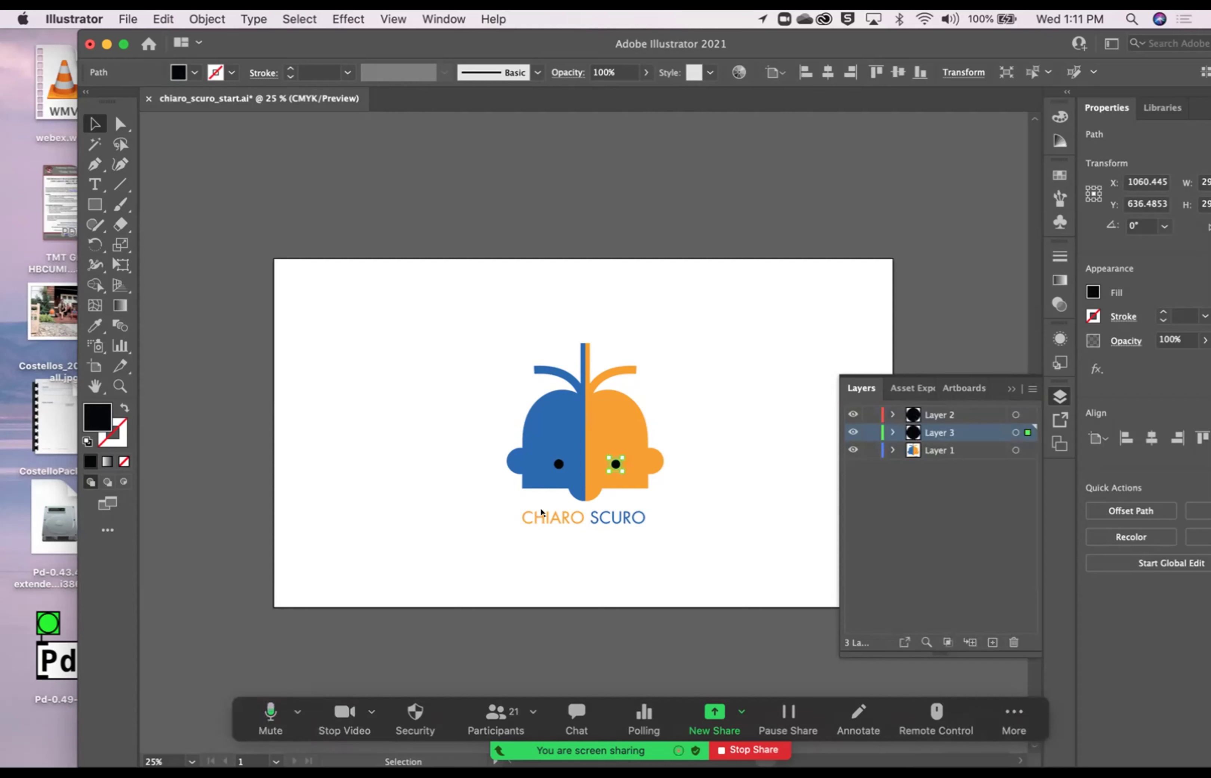
Step: Select the outlined CHIARO SCURO lettering group below the face
left_click(553, 517)
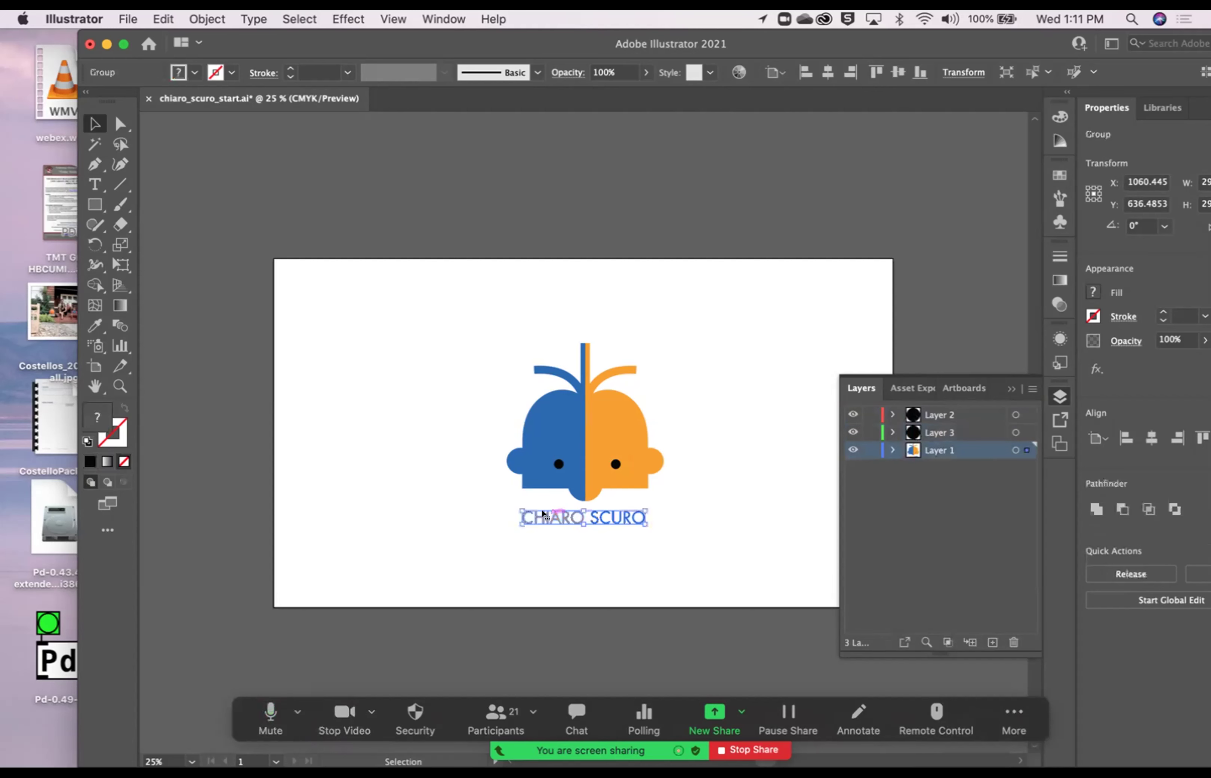
left_click(593, 541)
left_click(598, 516)
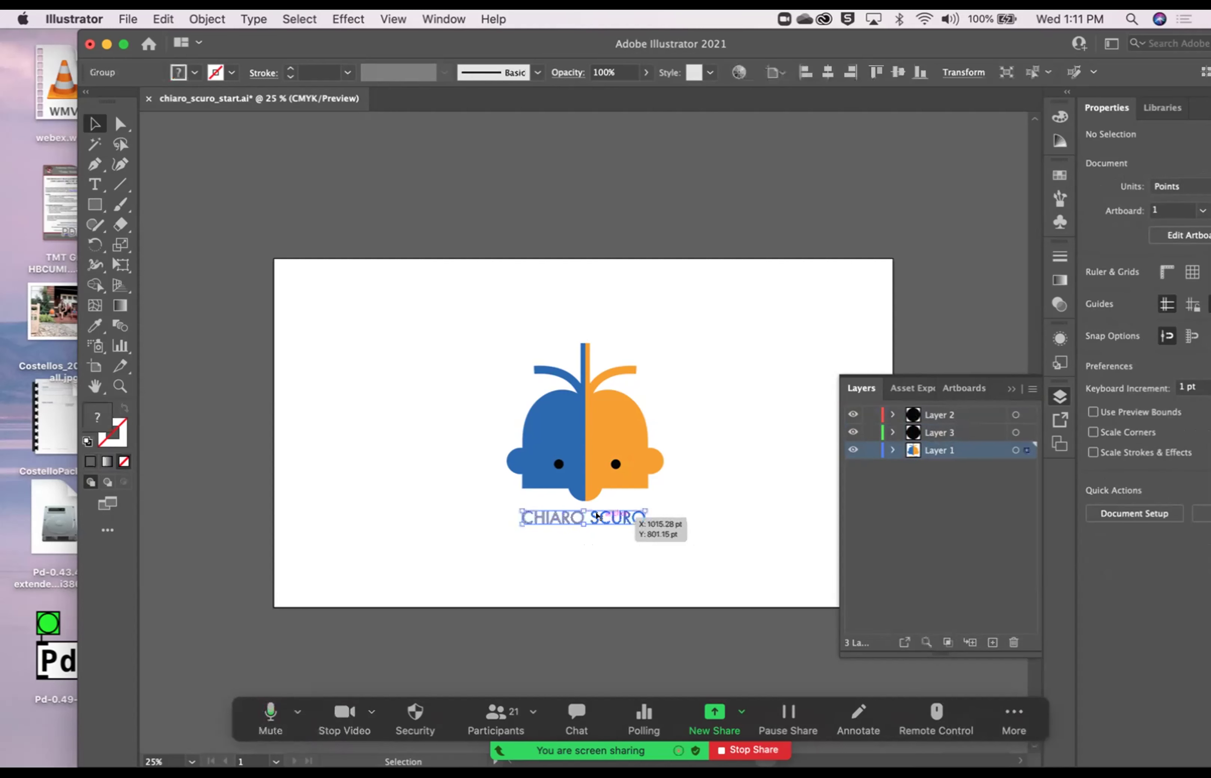
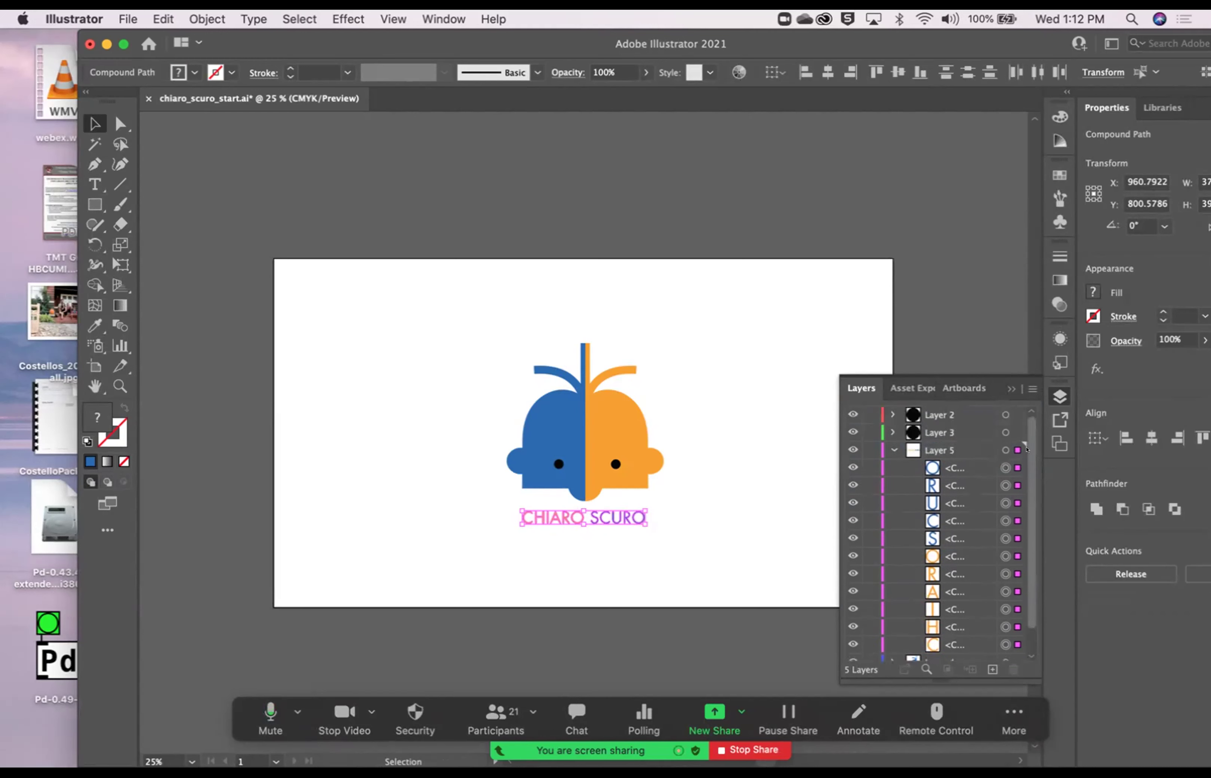
Step: Collapse Layer 5, then move the orange CHIARO letters from it onto a new layer of their own
left_click(893, 449)
left_click(584, 542)
left_click_drag(583, 542, 516, 511)
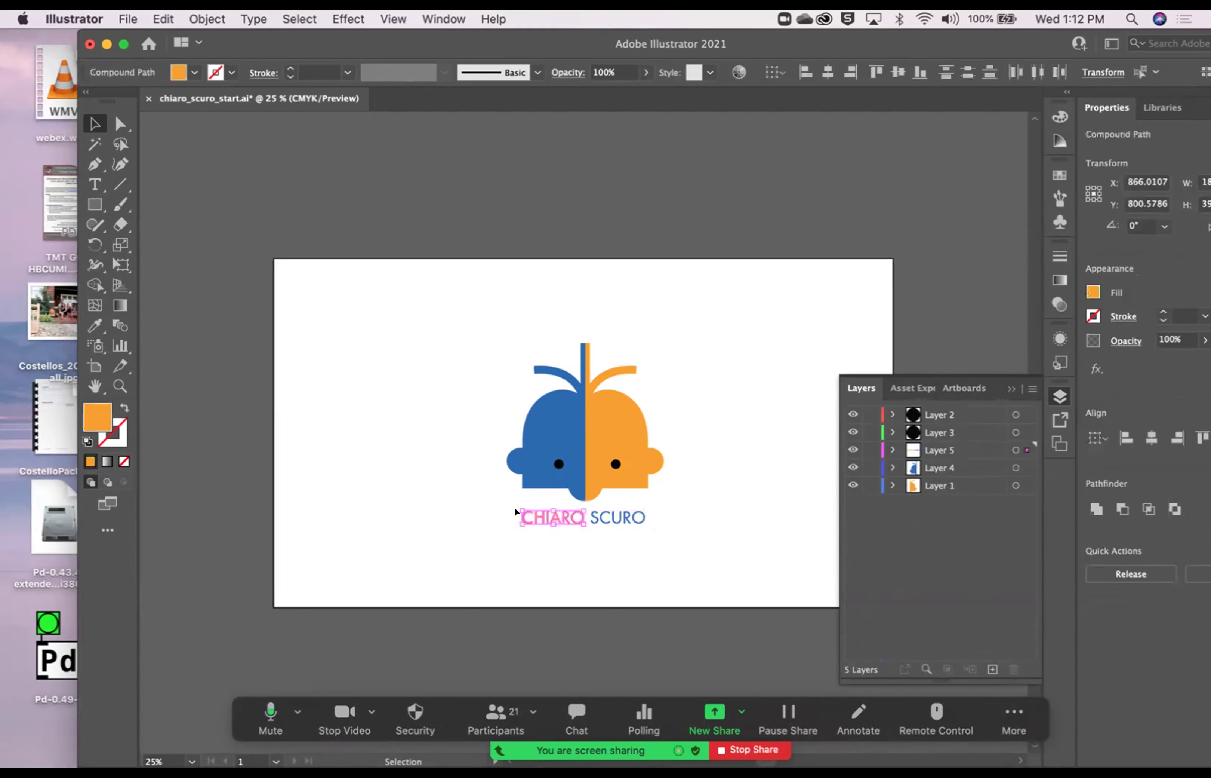
left_click(993, 669)
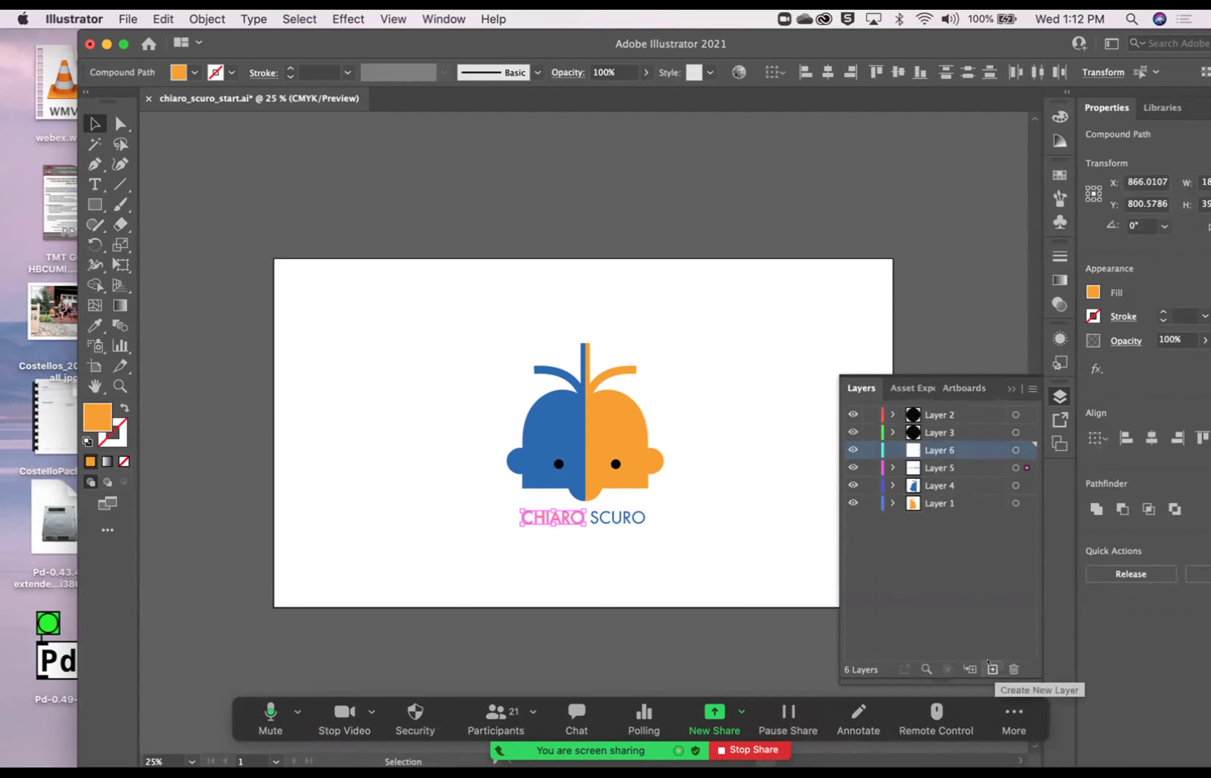
left_click_drag(1026, 468, 1027, 450)
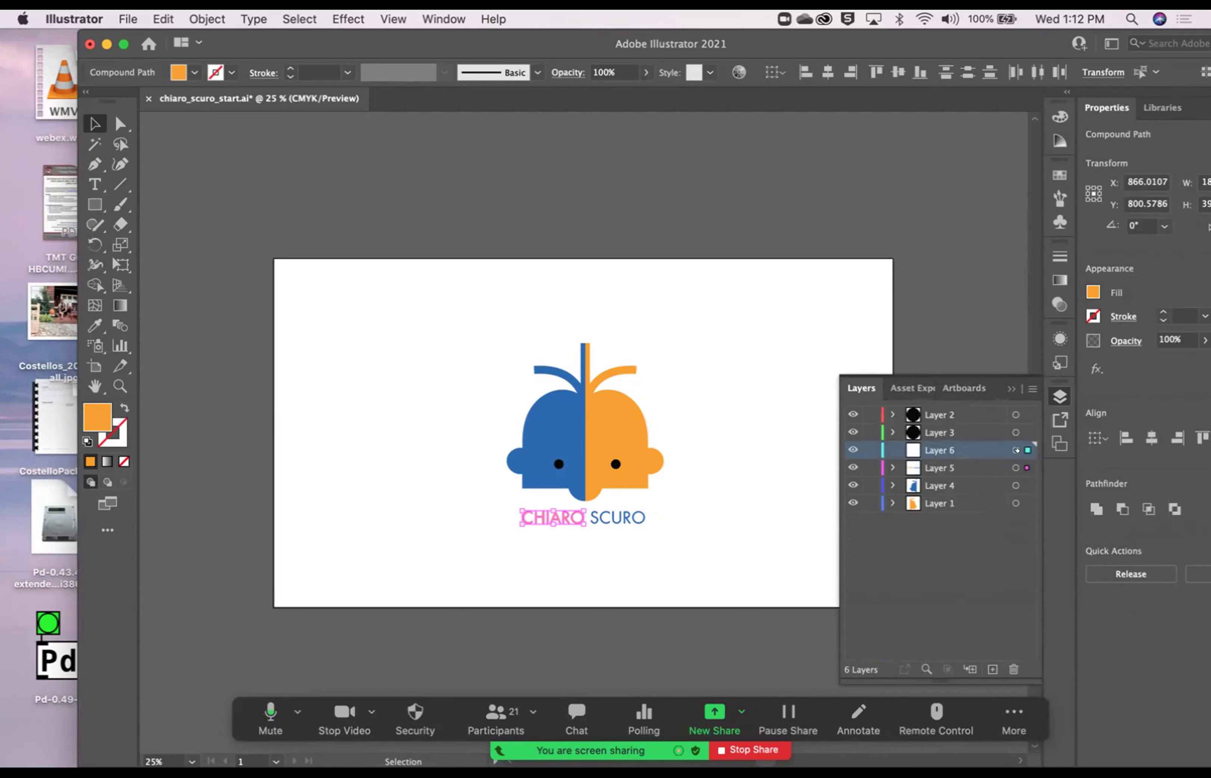
Step: Hide and show each of the six layers in turn to check which part of the logo it holds
left_click(854, 414)
left_click(853, 414)
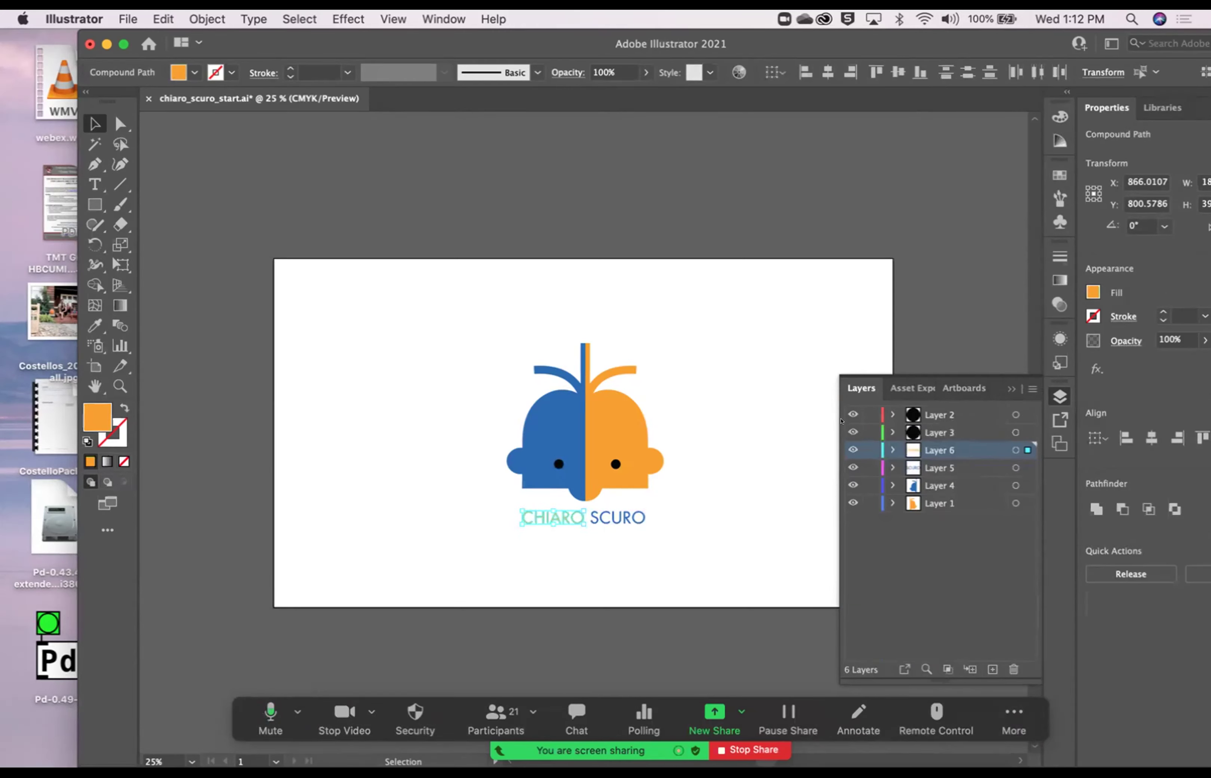
left_click(843, 432)
left_click(842, 432)
left_click(842, 448)
left_click(842, 449)
left_click(843, 463)
left_click(842, 464)
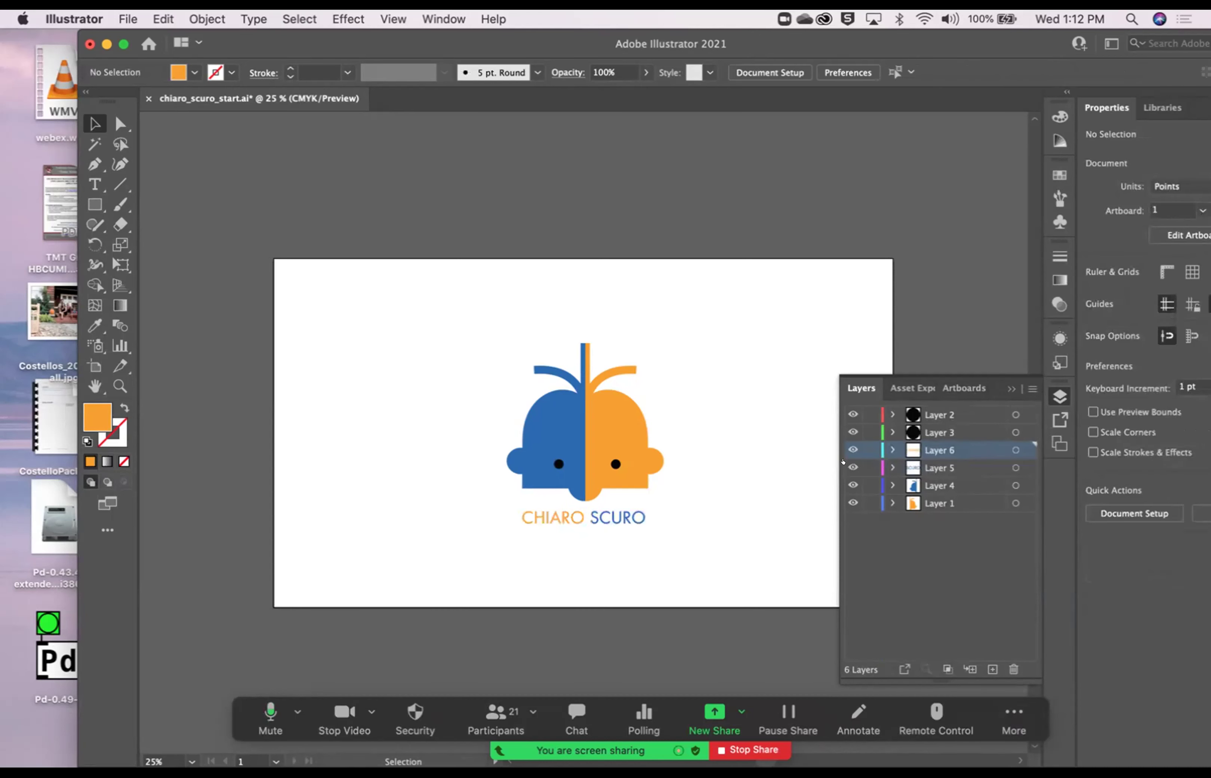
left_click(853, 485)
left_click(853, 485)
left_click(853, 502)
left_click(853, 502)
Step: Expand Layers 2, 3 and 6 to examine the paths inside them, and collapse them again
left_click(892, 414)
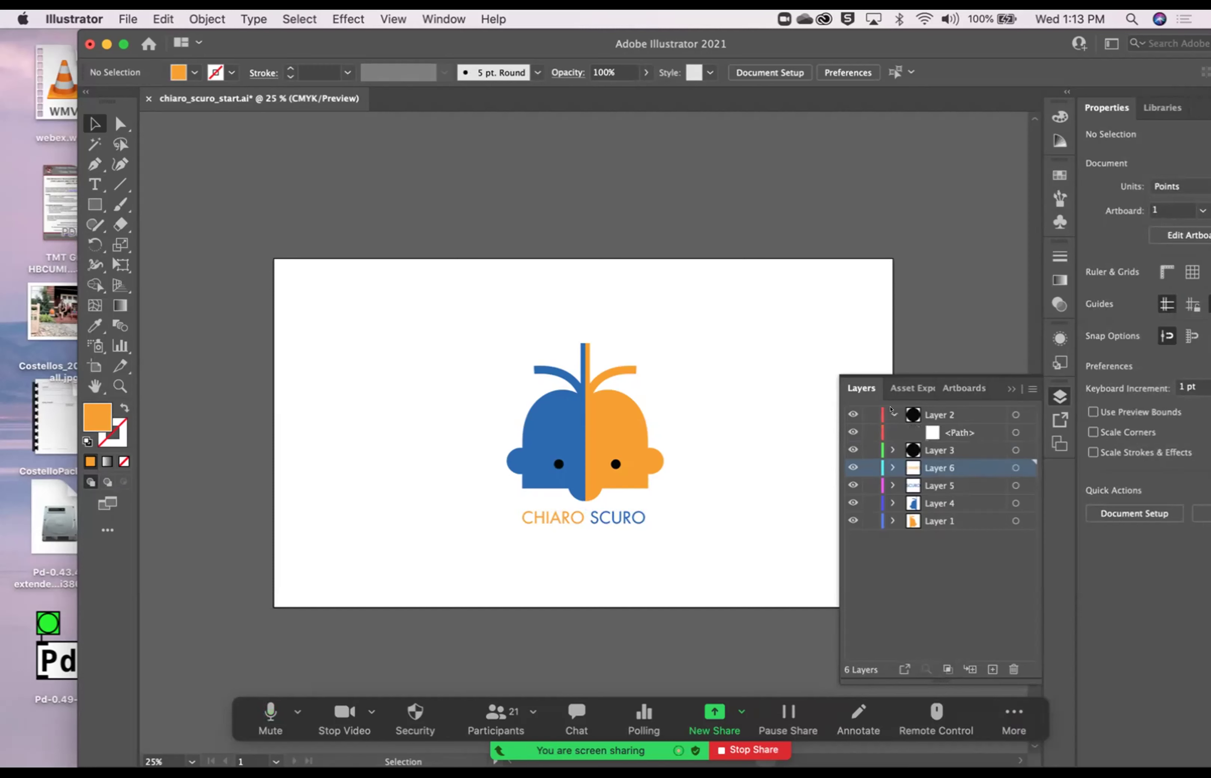
left_click(948, 431)
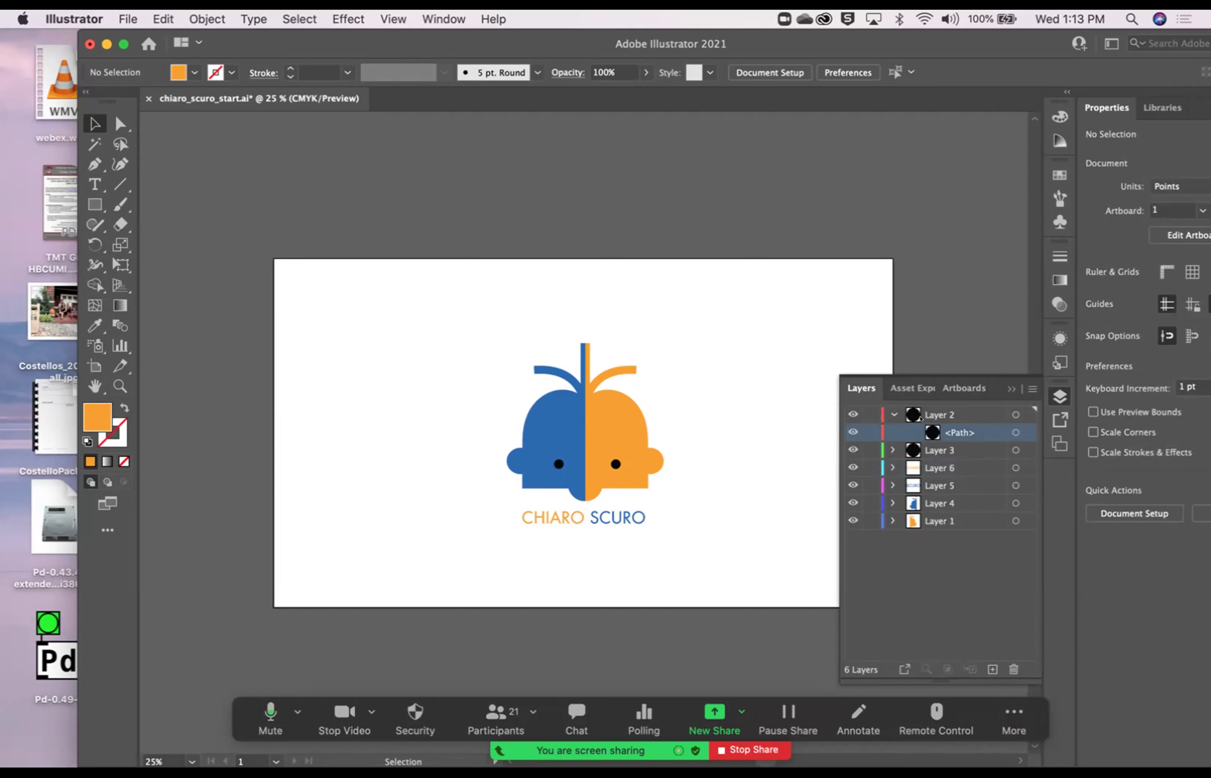
left_click(892, 448)
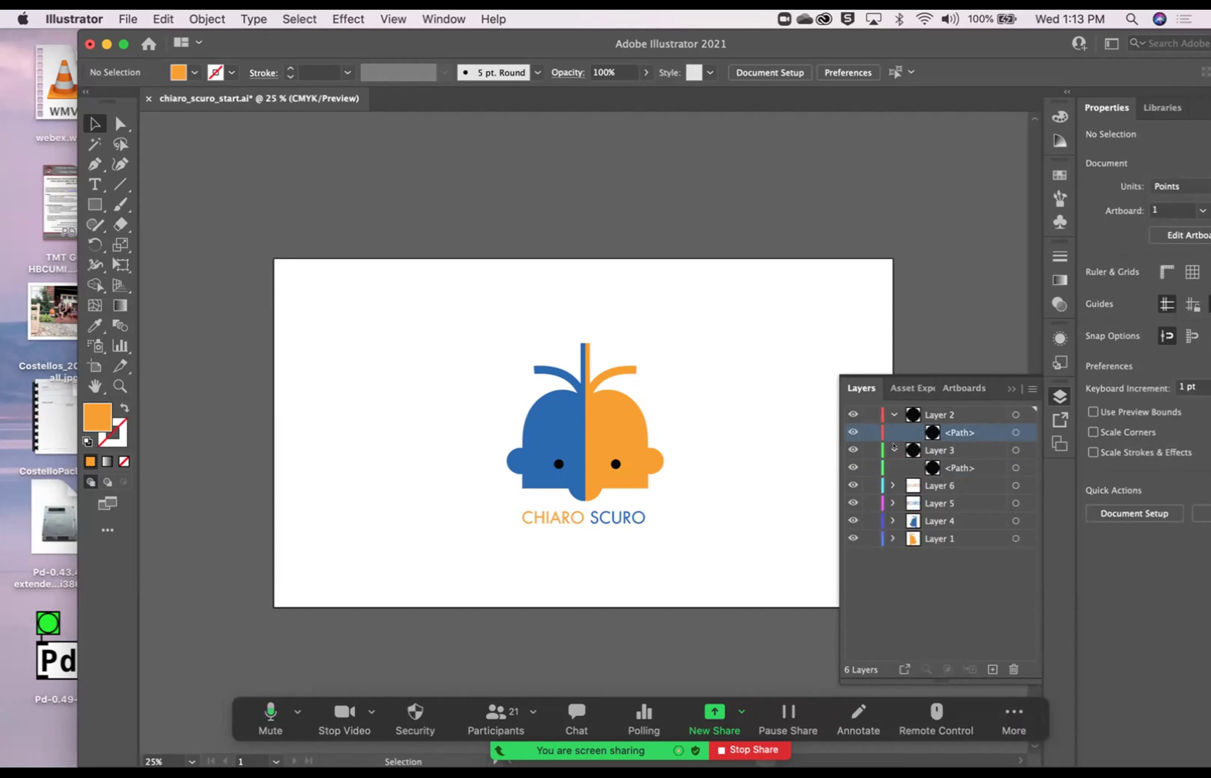
left_click(945, 460)
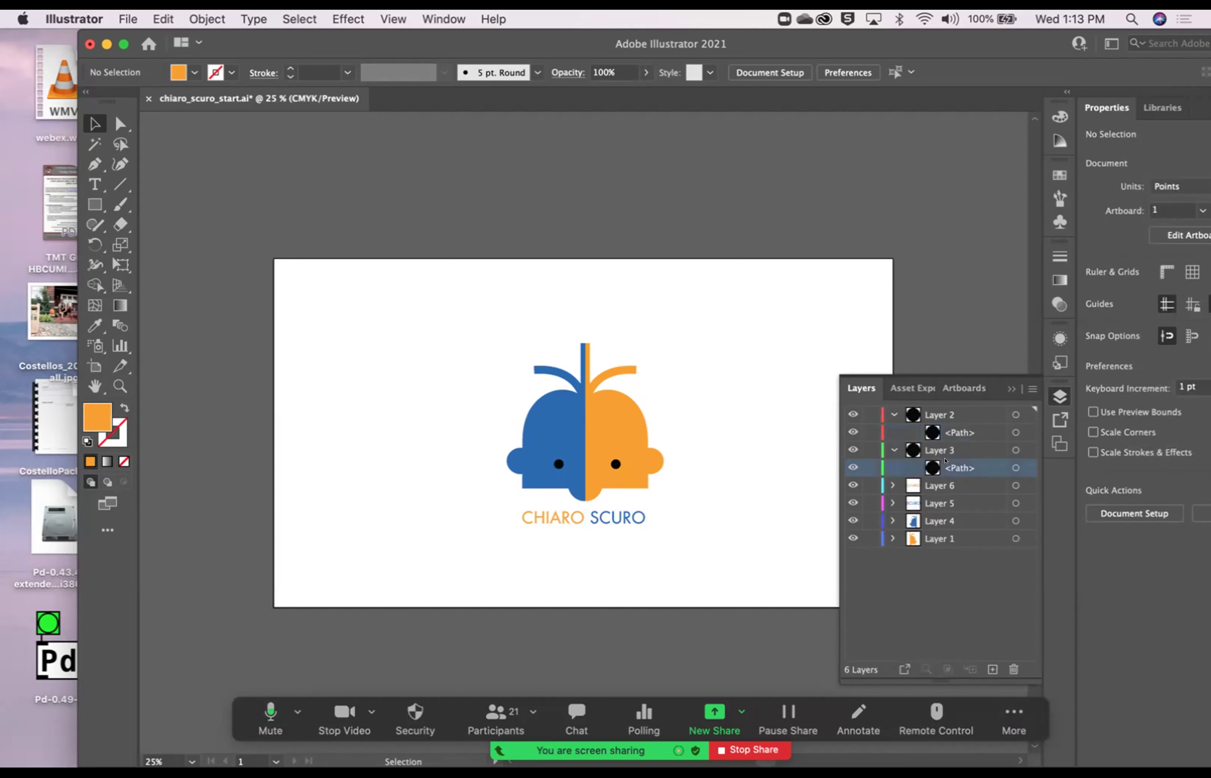
left_click(892, 485)
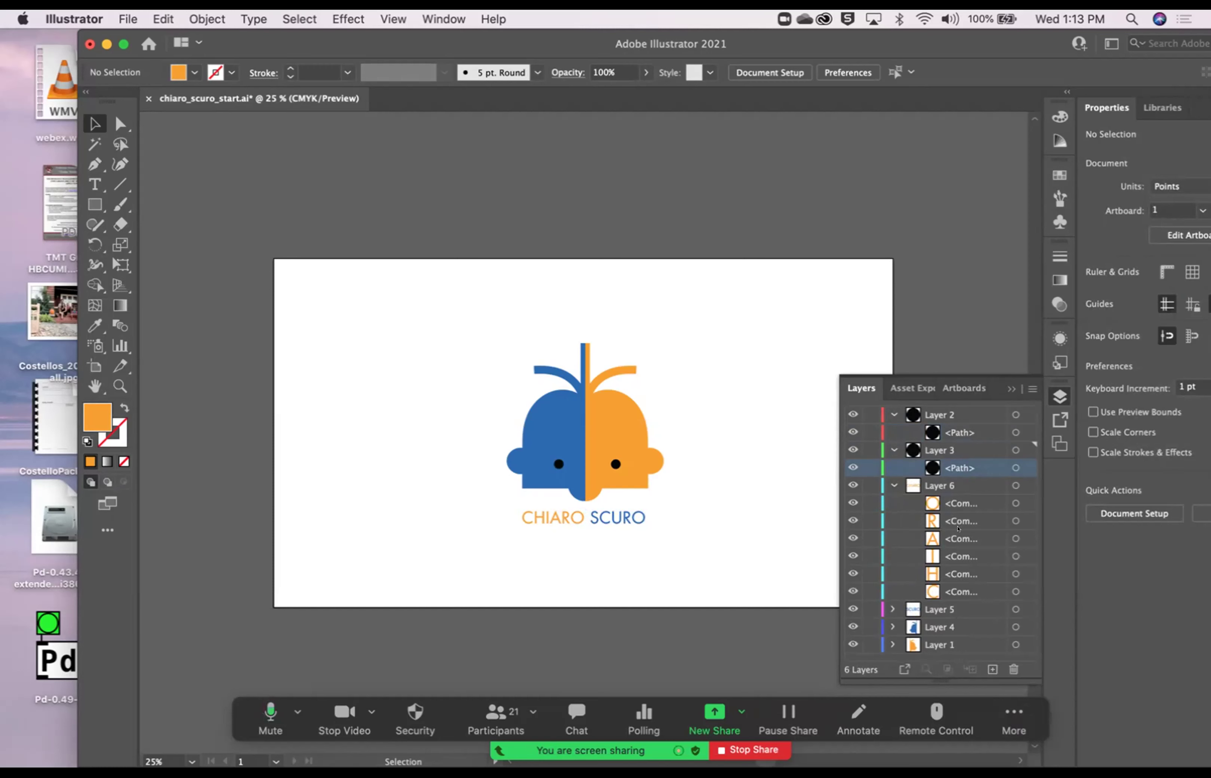
left_click(893, 486)
left_click(893, 448)
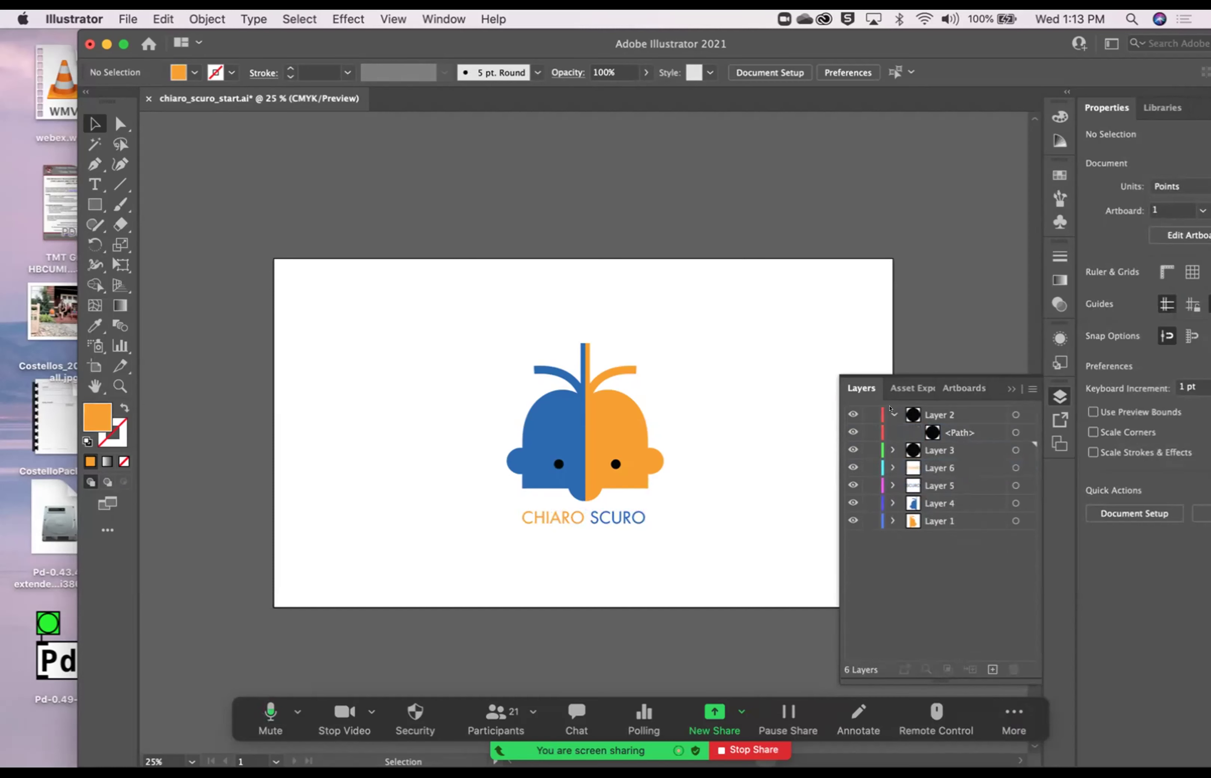
left_click(891, 411)
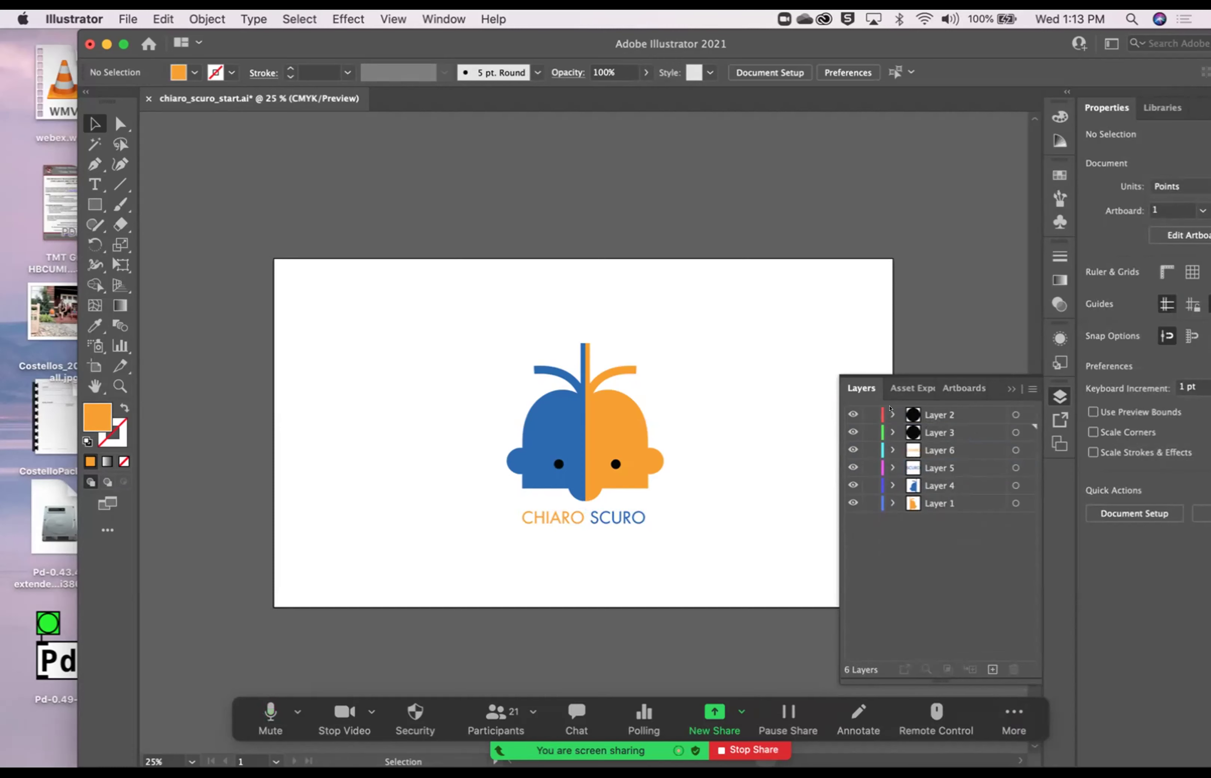
Step: Try moving the orange letter O of CHIARO from Layer 6 onto its own new layer and toggle that layer's visibility
left_click(892, 449)
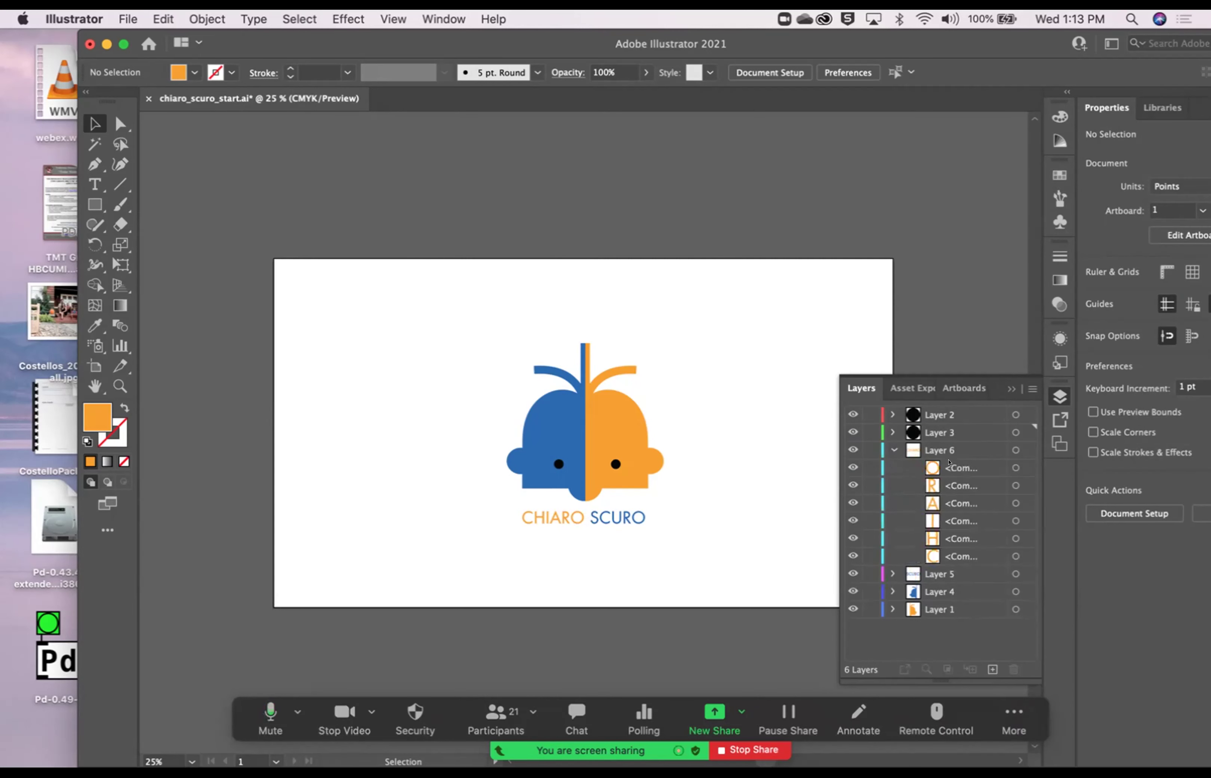
left_click(1015, 468)
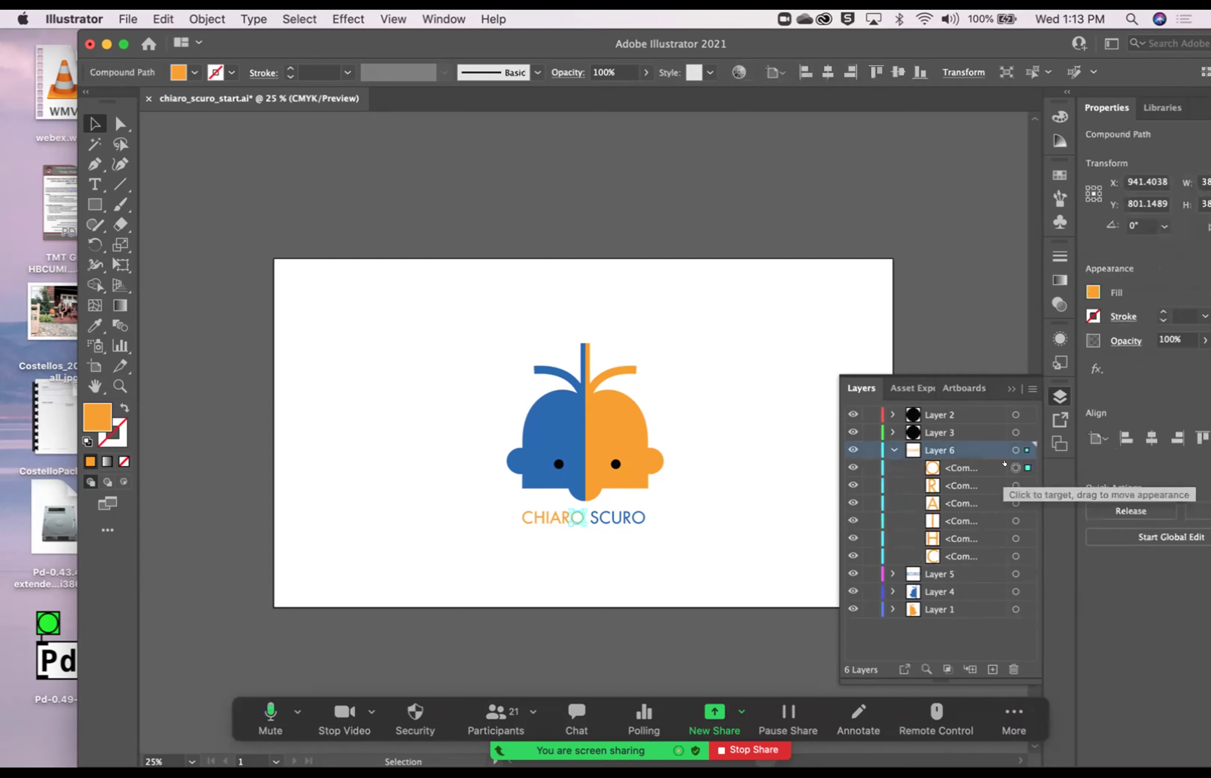
left_click(993, 668)
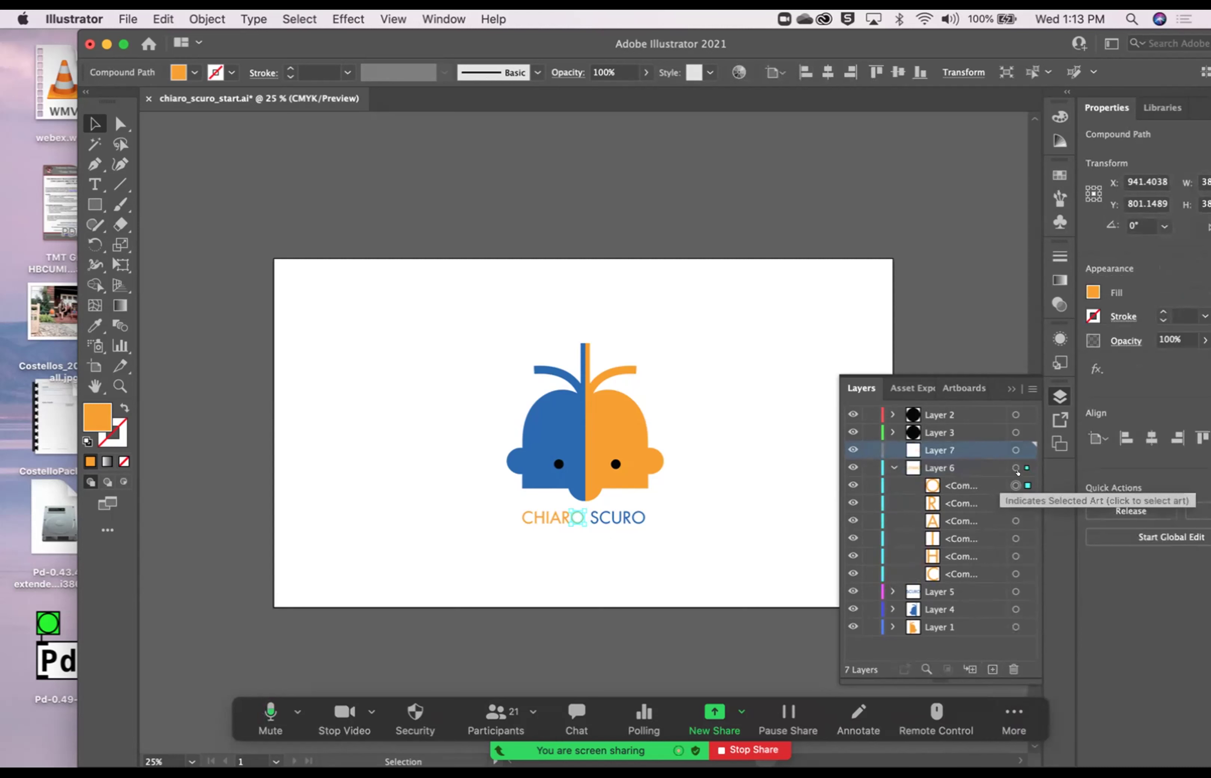
left_click_drag(1018, 465, 1017, 449)
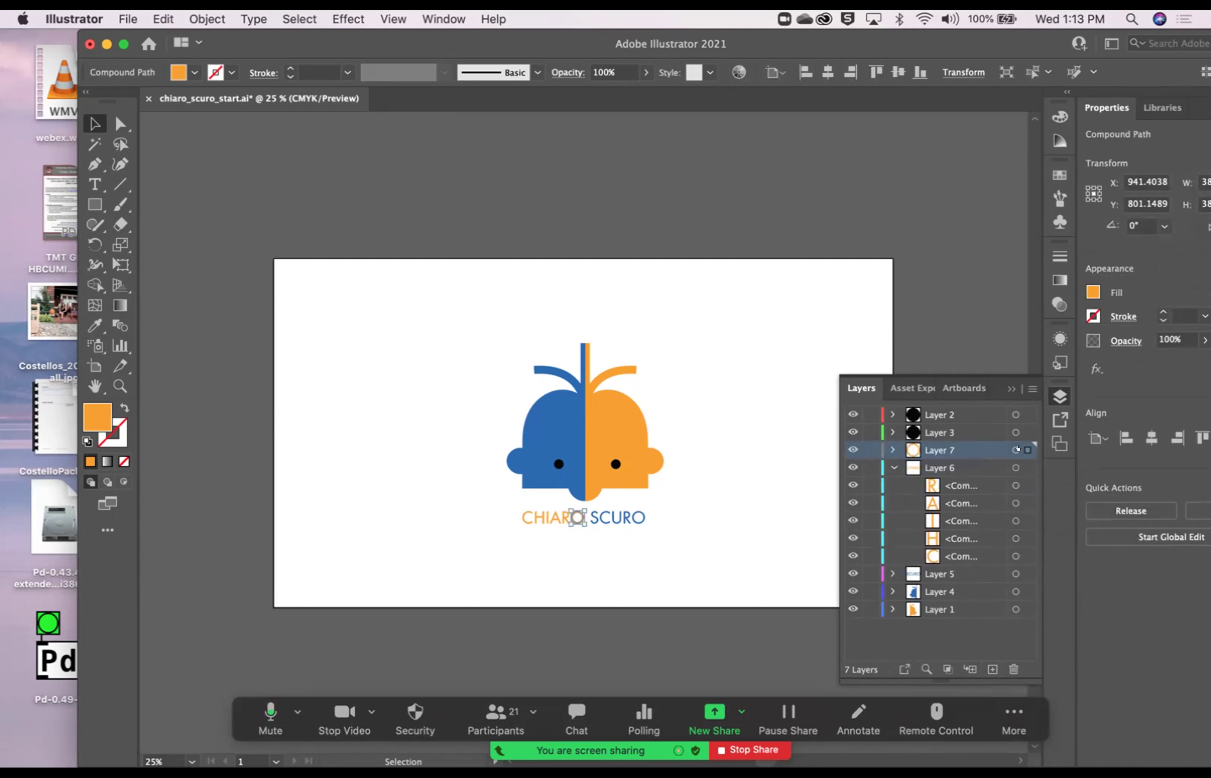
key("super+shift+a")
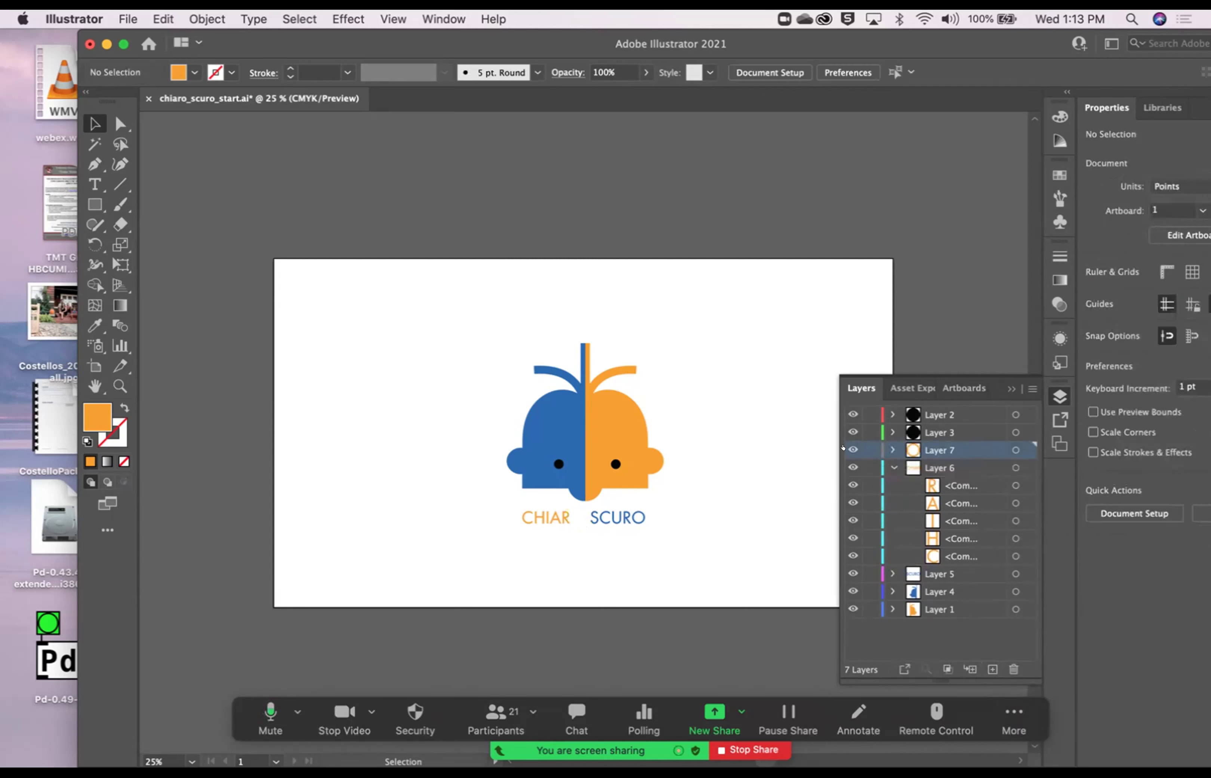
left_click(844, 448)
left_click(849, 448)
left_click(849, 448)
left_click(850, 448)
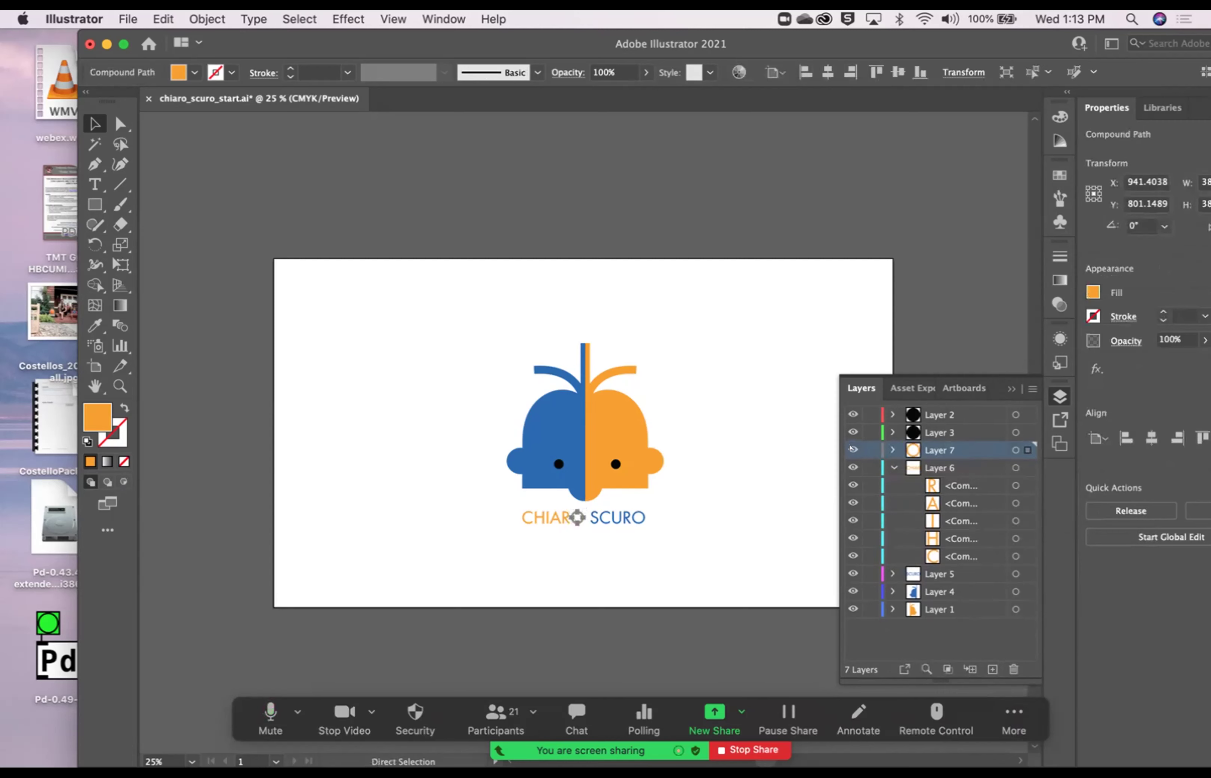
Step: Undo the separation of the orange letter O, collapse Layer 6 and deselect all artwork
key("super+z")
key("super+z")
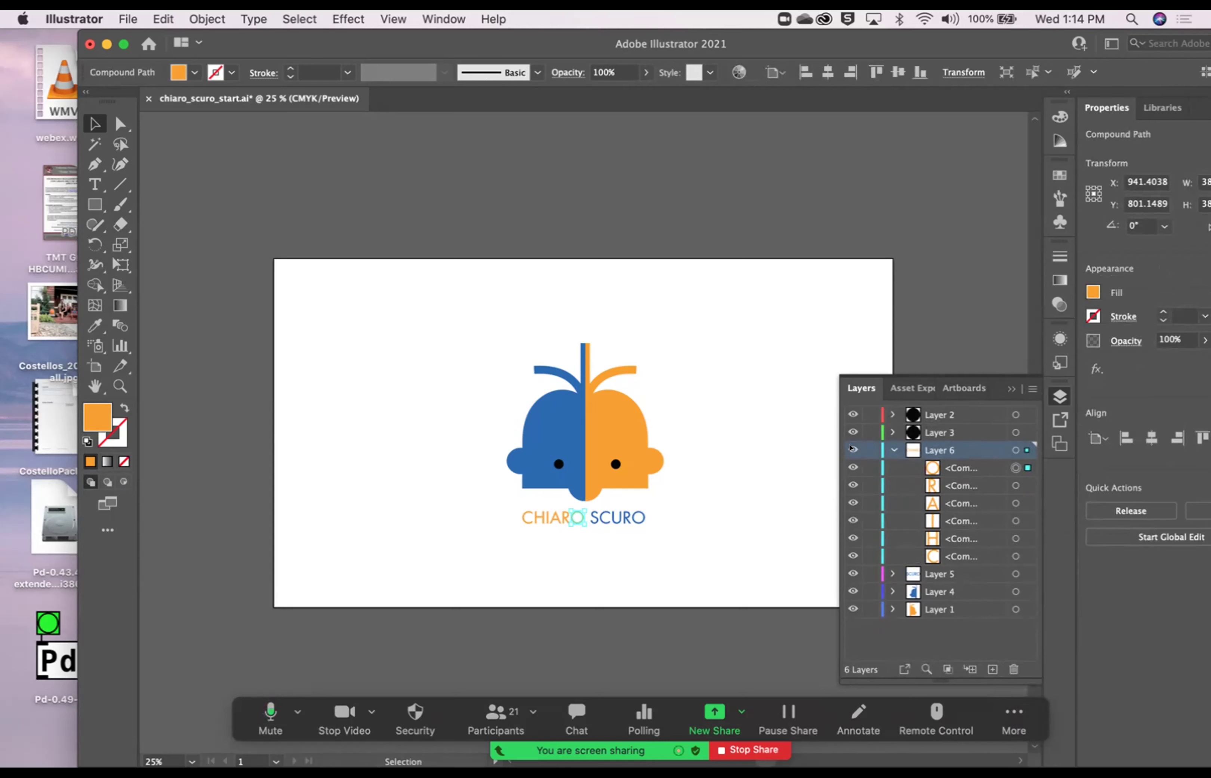
left_click(890, 447)
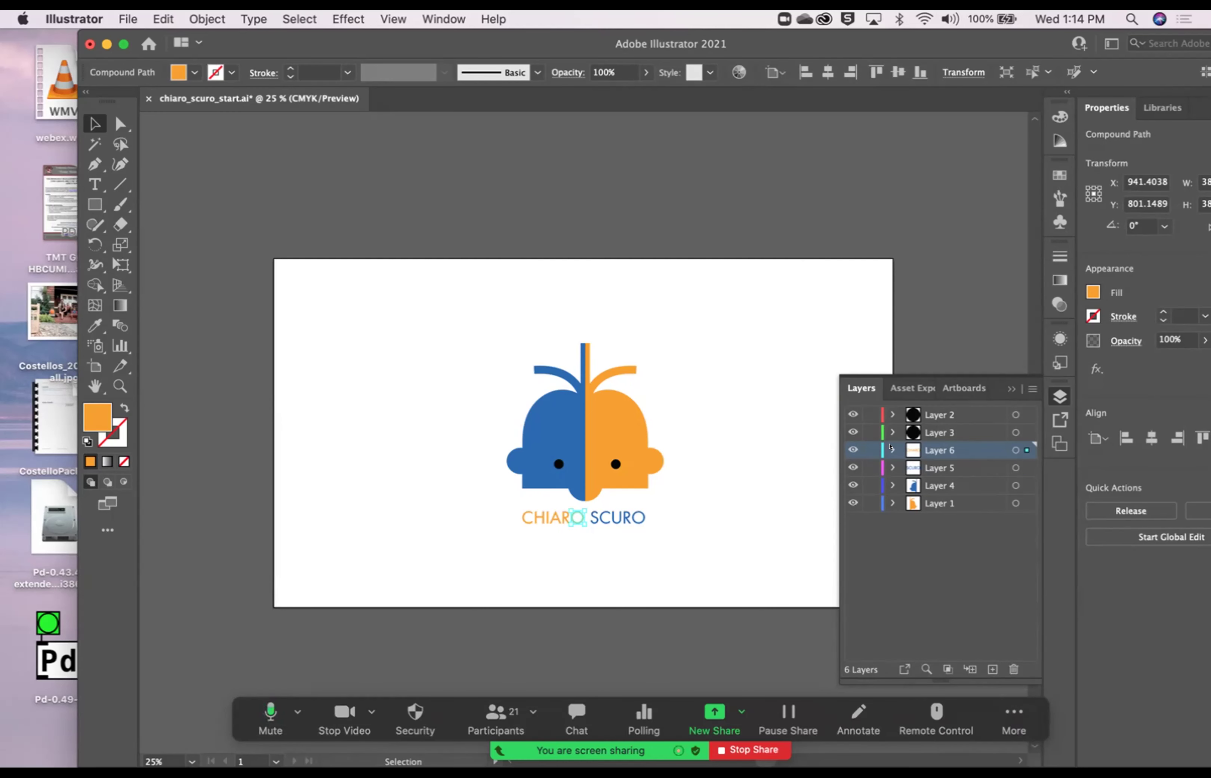
left_click(729, 499)
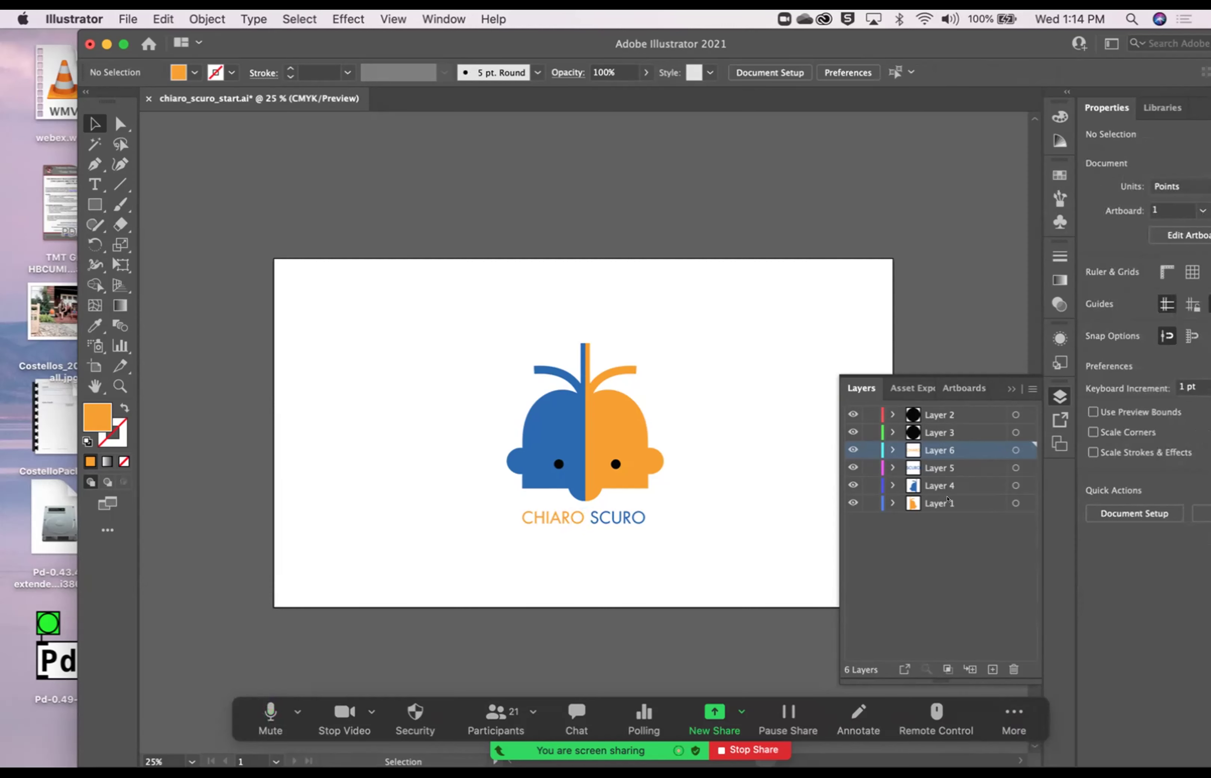
Step: Minimise the logo document to locate chiaro_scuro_ready.ai in the DEMO folder in Finder, then return to Illustrator
left_click(107, 44)
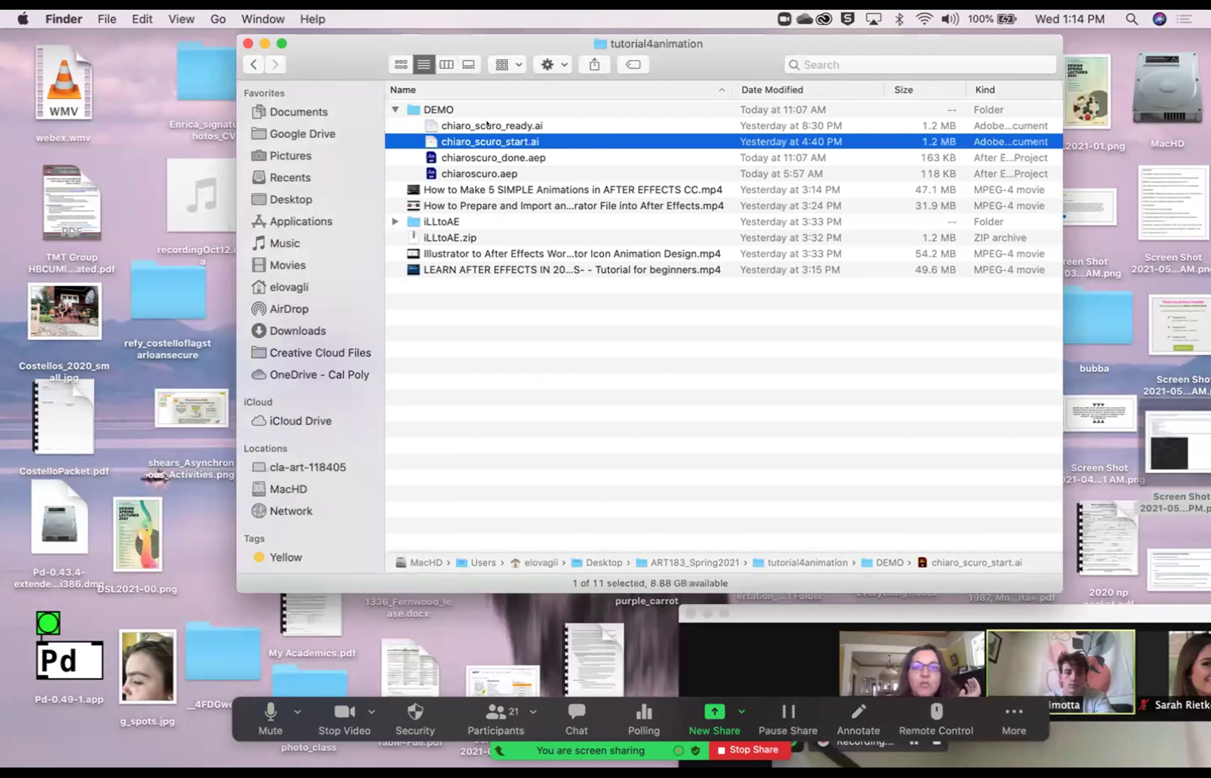
left_click(487, 125)
left_click(1122, 744)
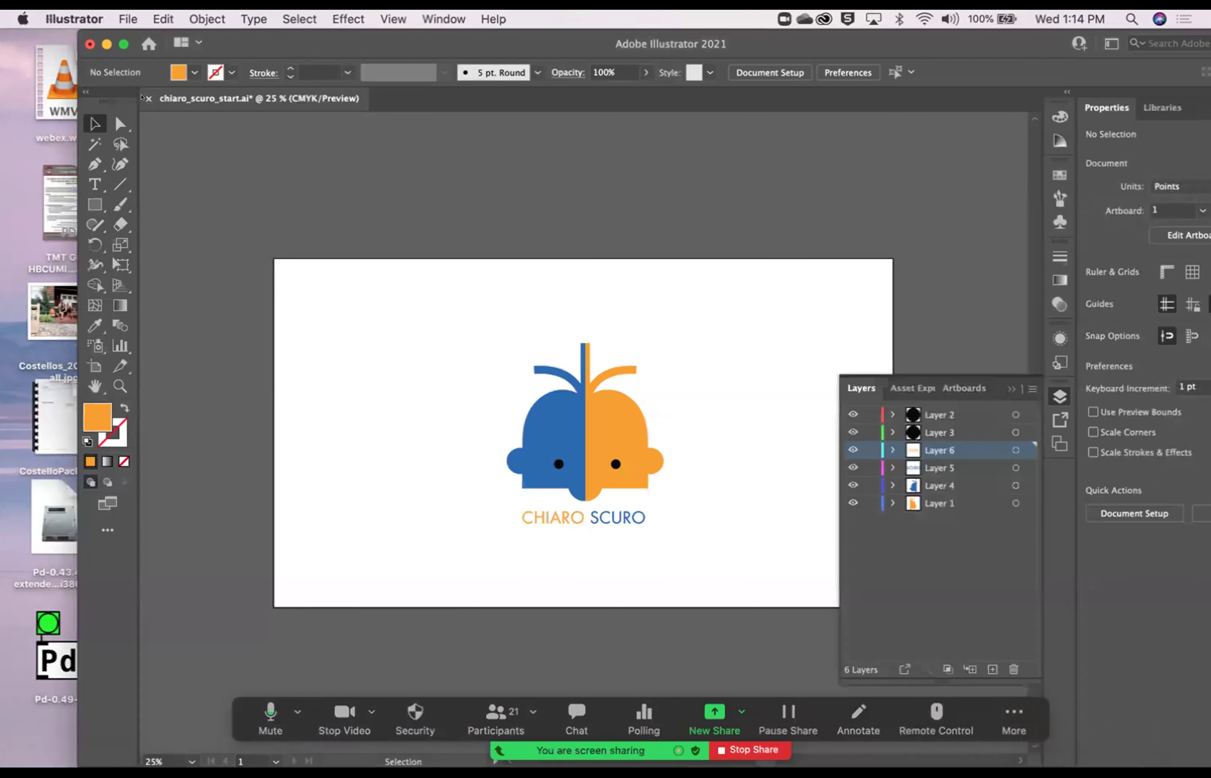
Step: Close chiaro_scuro_start.ai without saving and quit Illustrator
left_click(143, 98)
left_click(661, 445)
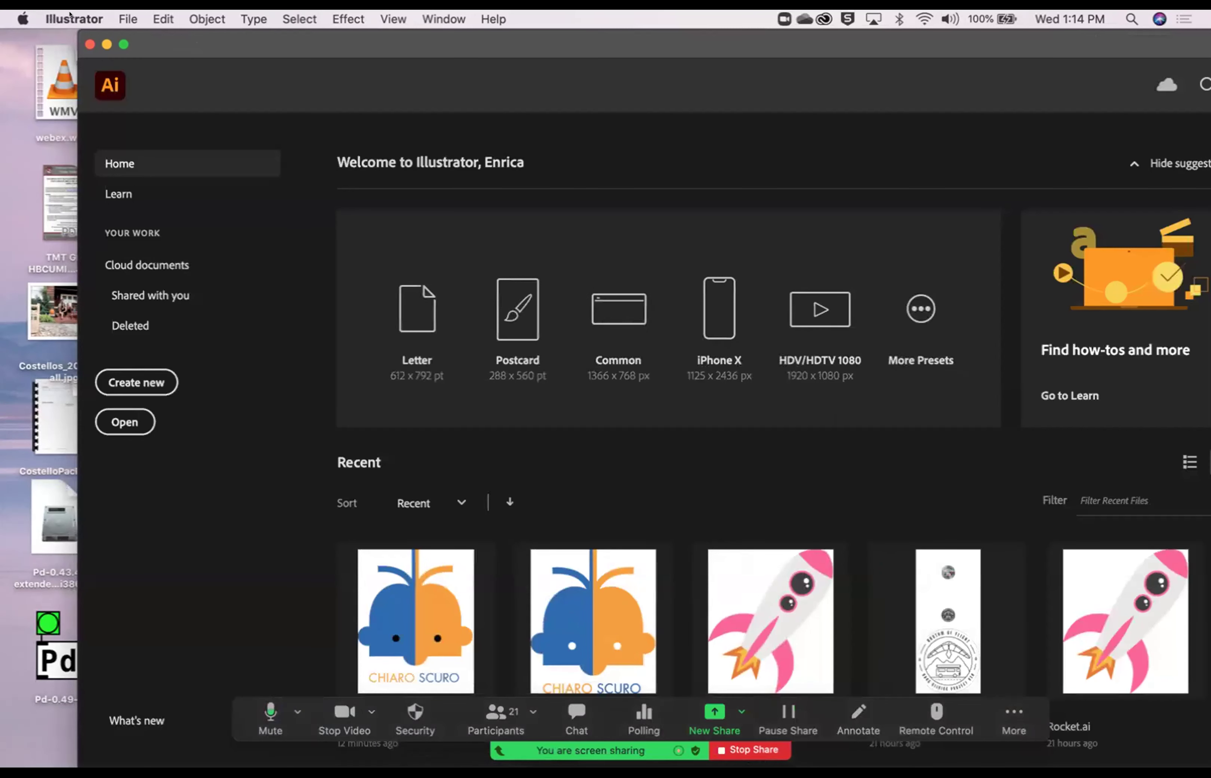
left_click(71, 17)
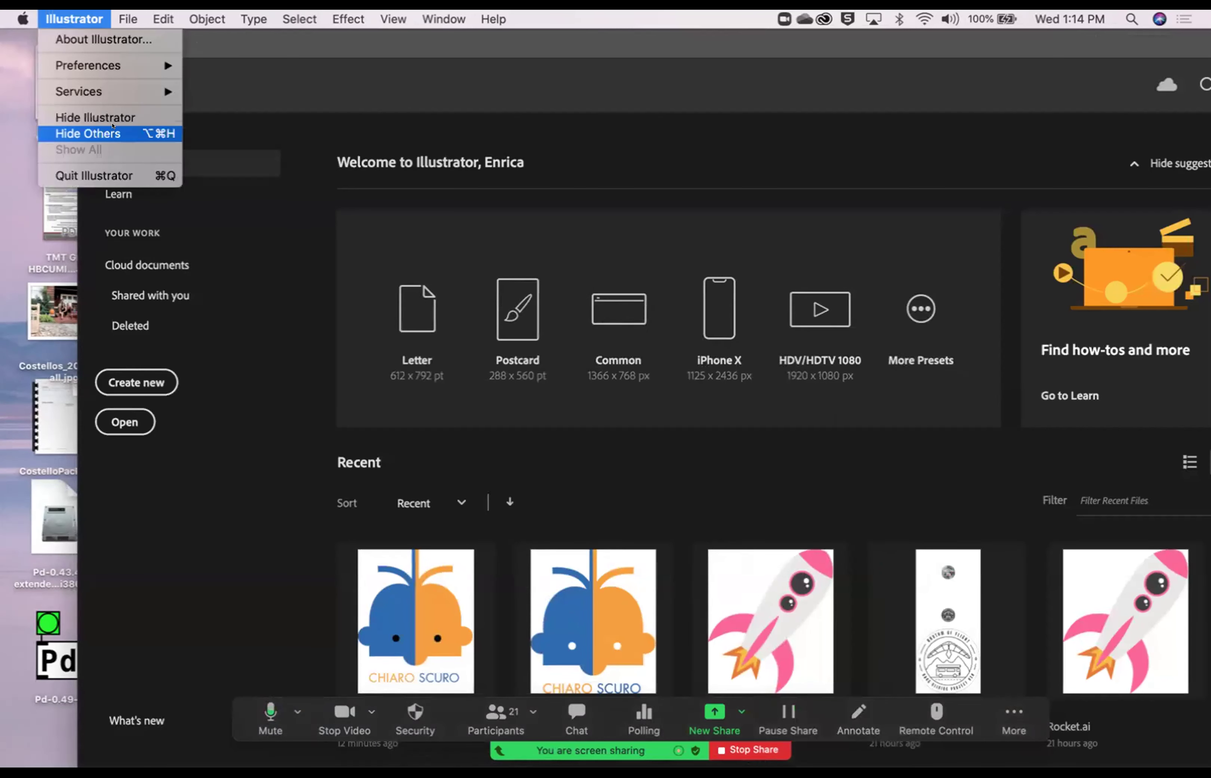
left_click(122, 168)
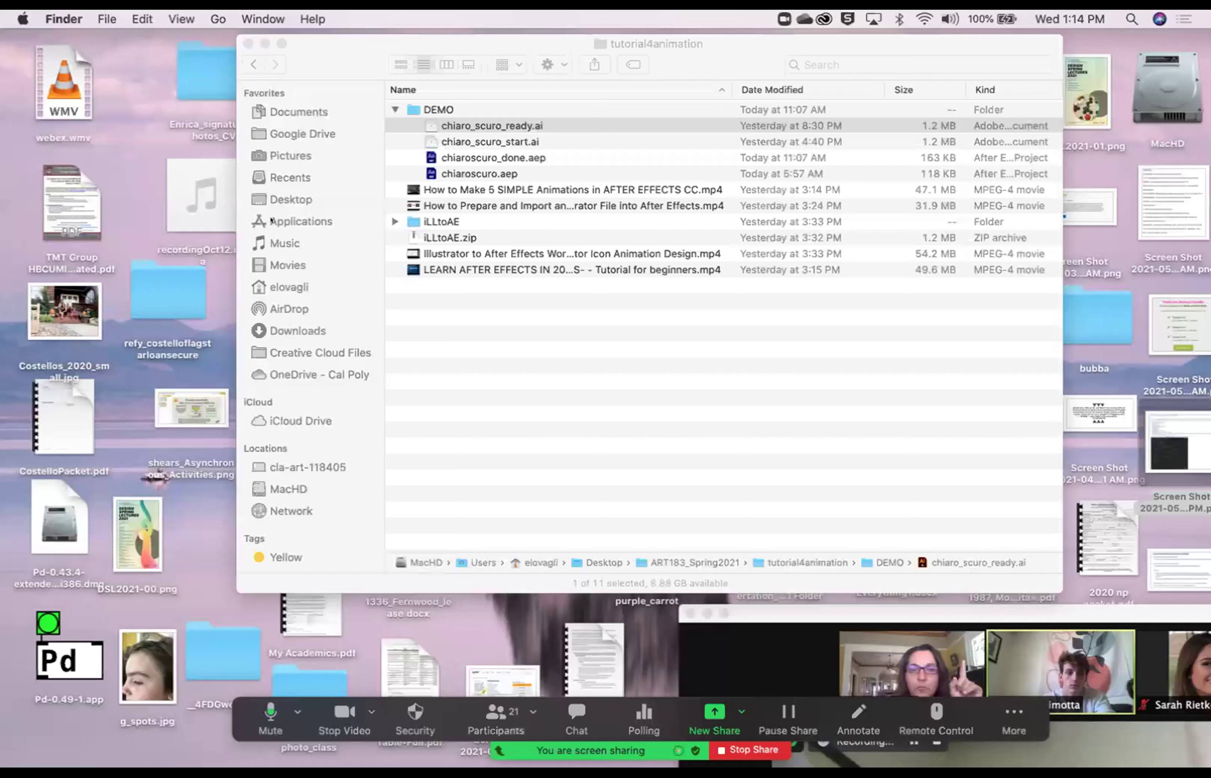
Step: Launch Adobe After Effects 2021 from its folder in Applications and dismiss the disk cache warning
left_click(271, 220)
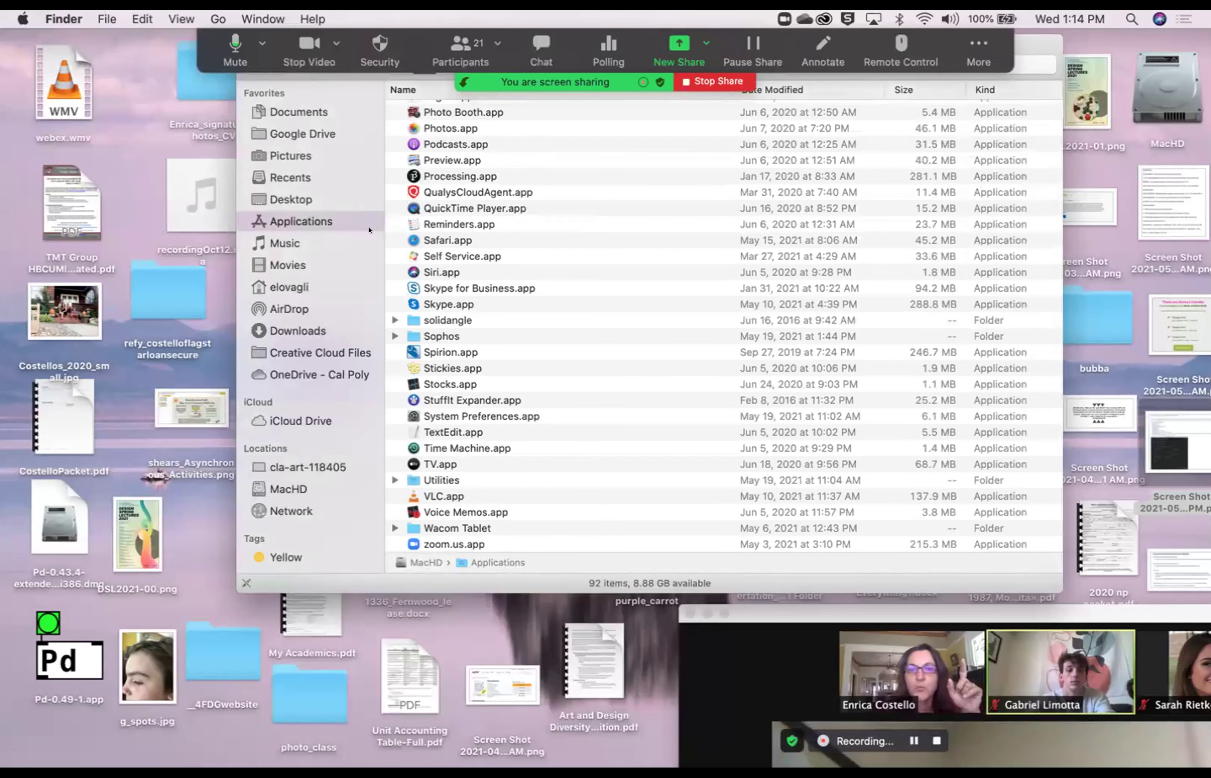
scroll(448, 313, "up", 15)
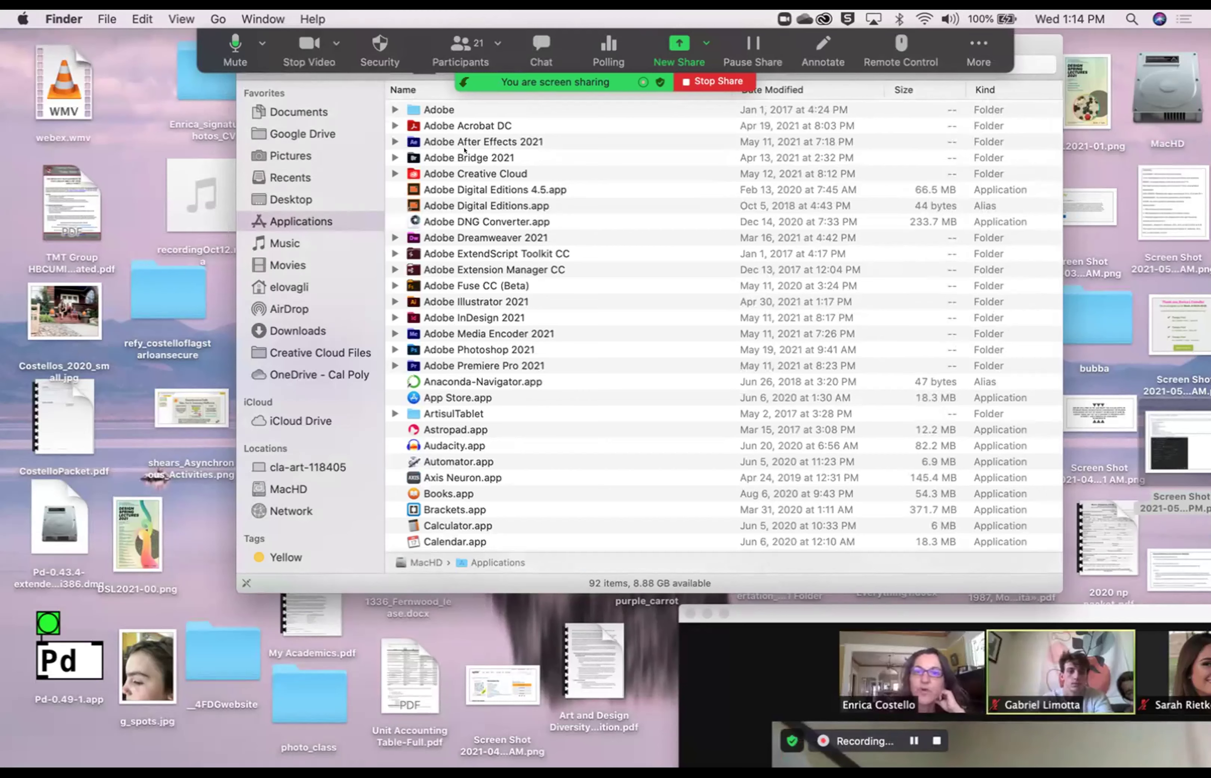
left_click(473, 140)
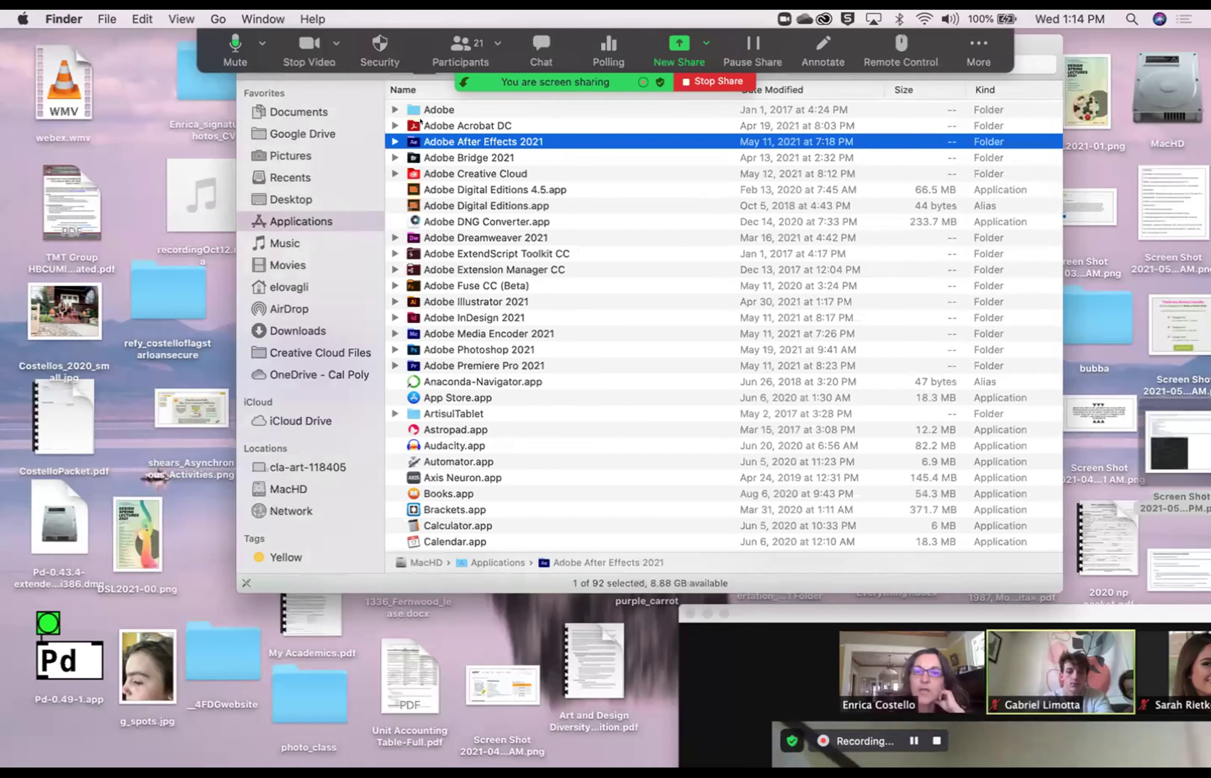
key("cmd+Down")
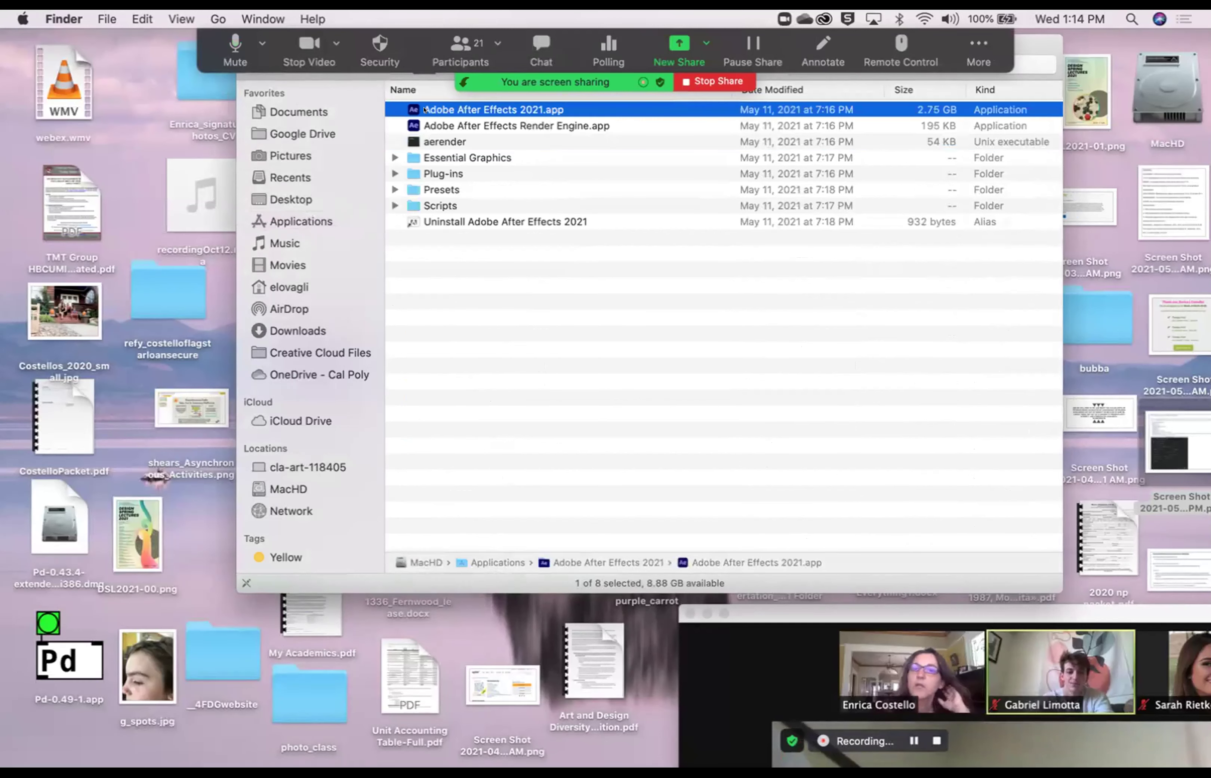
double_click(425, 109)
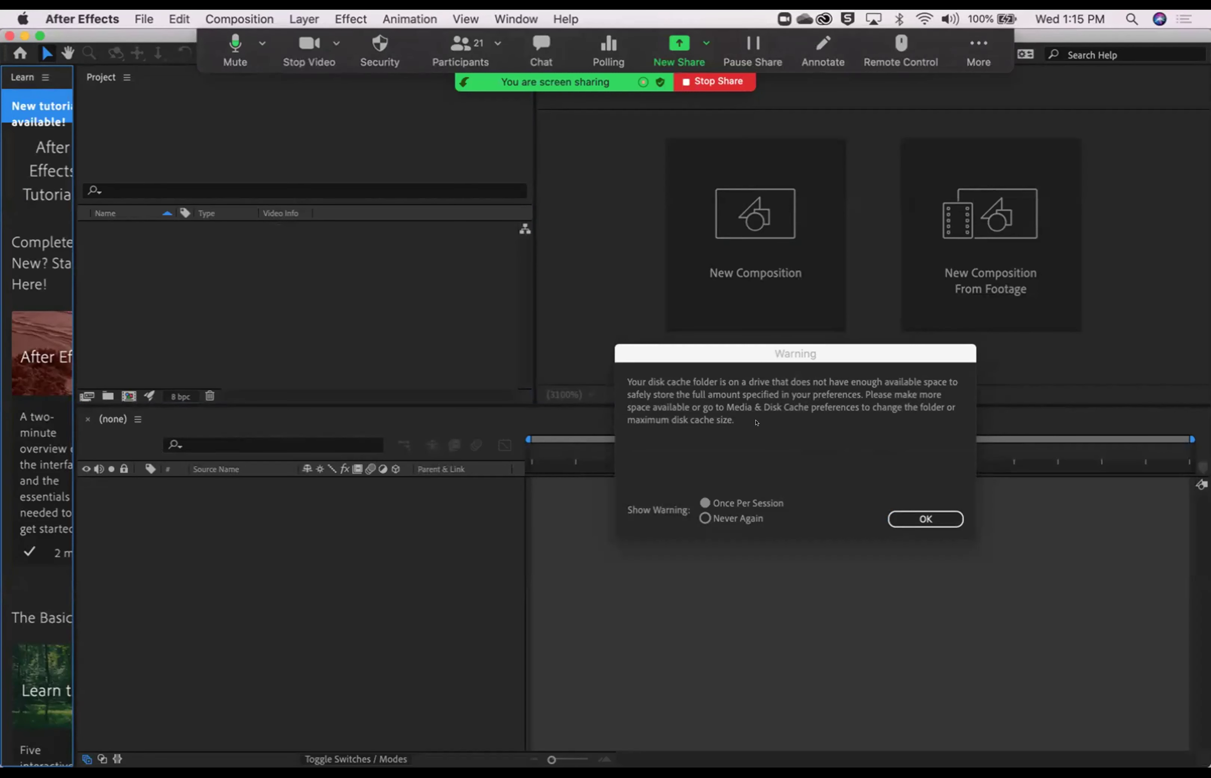
left_click(907, 524)
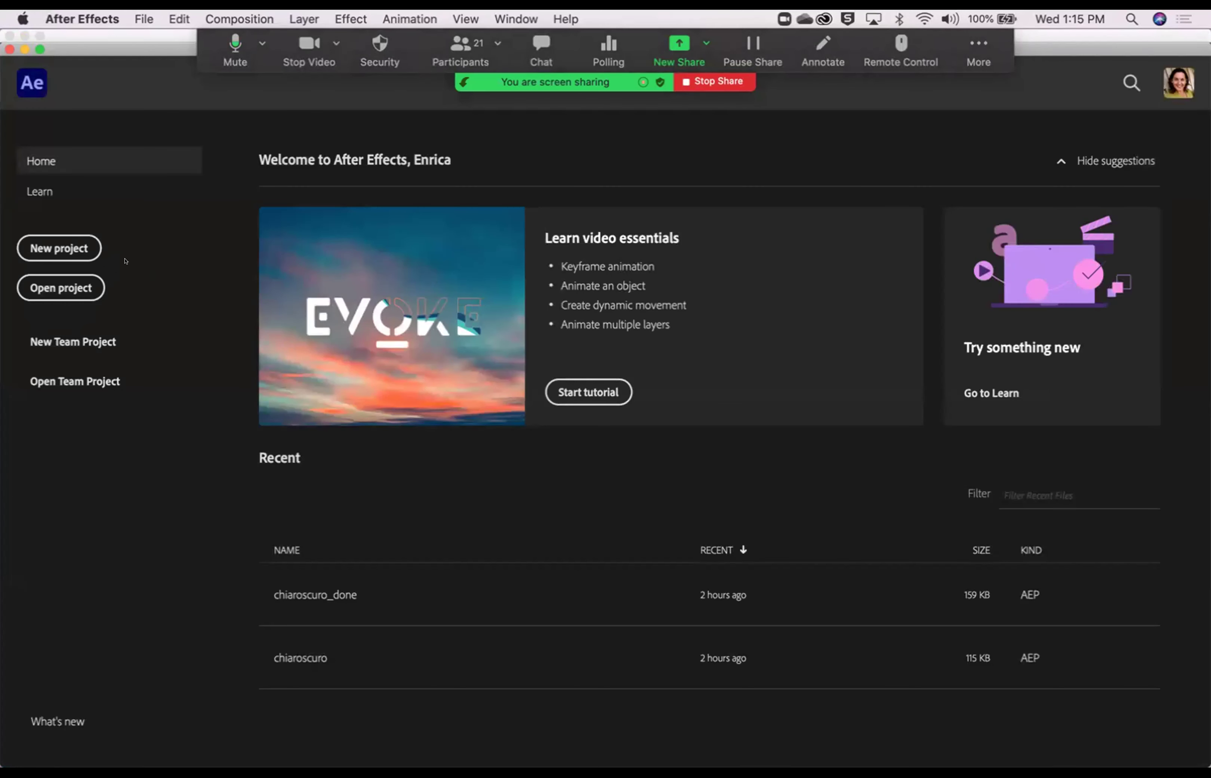
Step: Create a new project and begin a 1920 x 1080 px composition at 29.97 fps with a 10-second duration
left_click(74, 245)
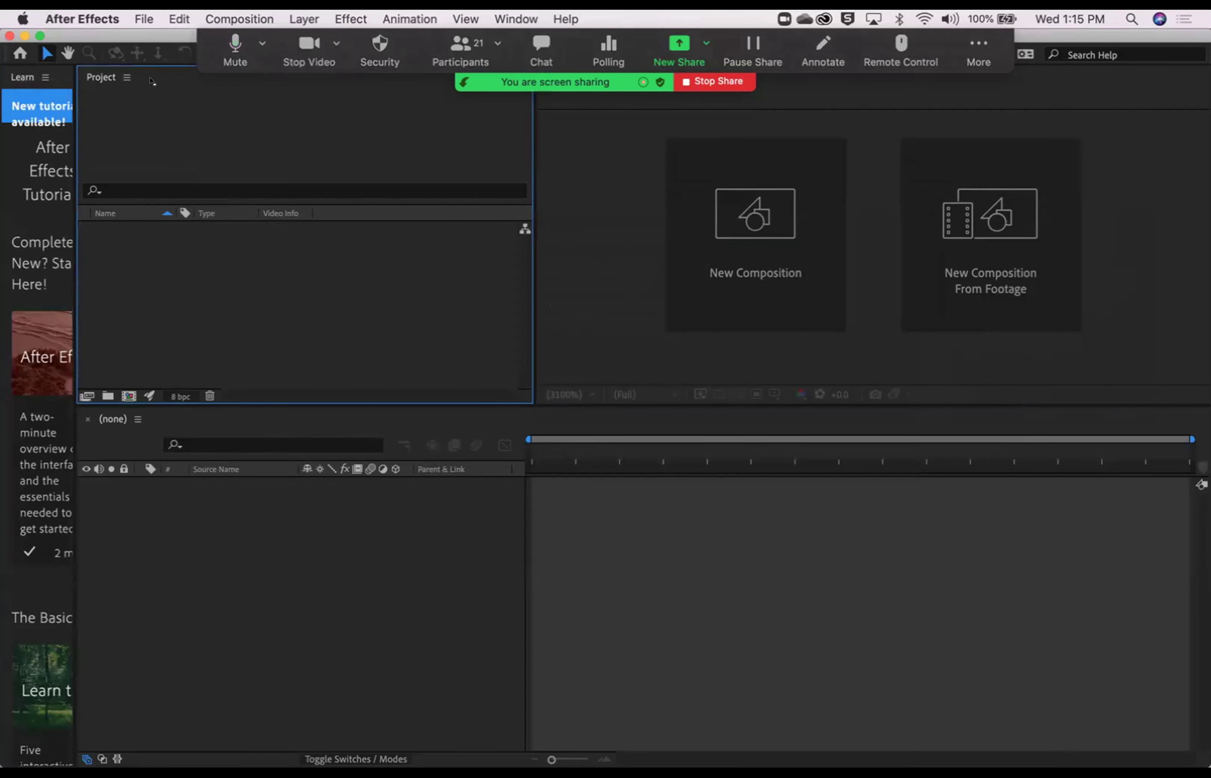
left_click_drag(128, 31, 164, 59)
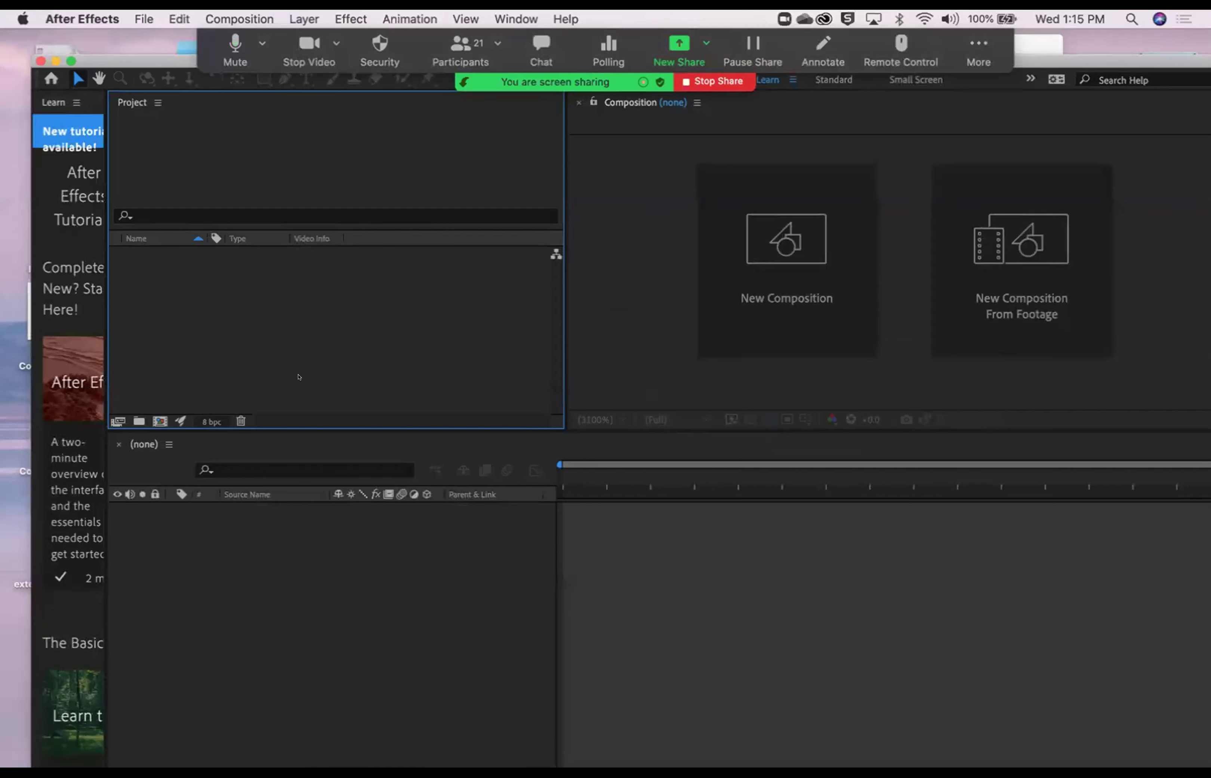
left_click(773, 298)
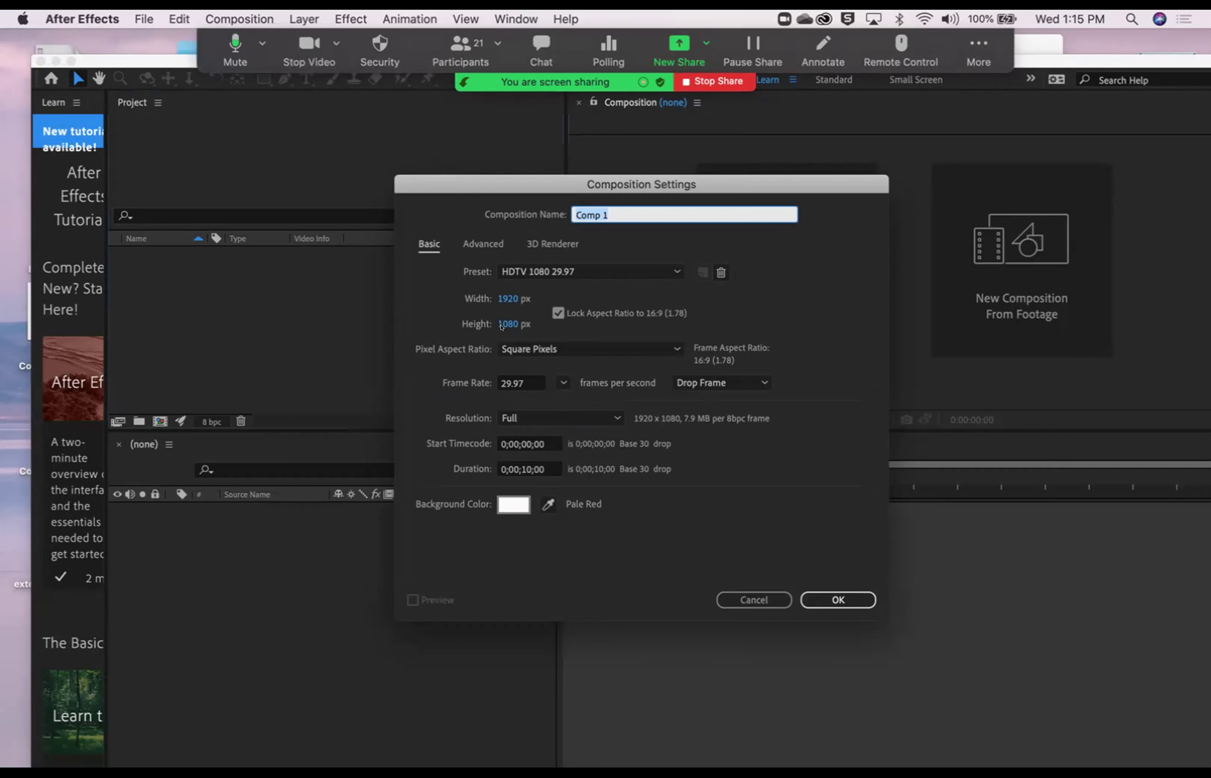
left_click(516, 382)
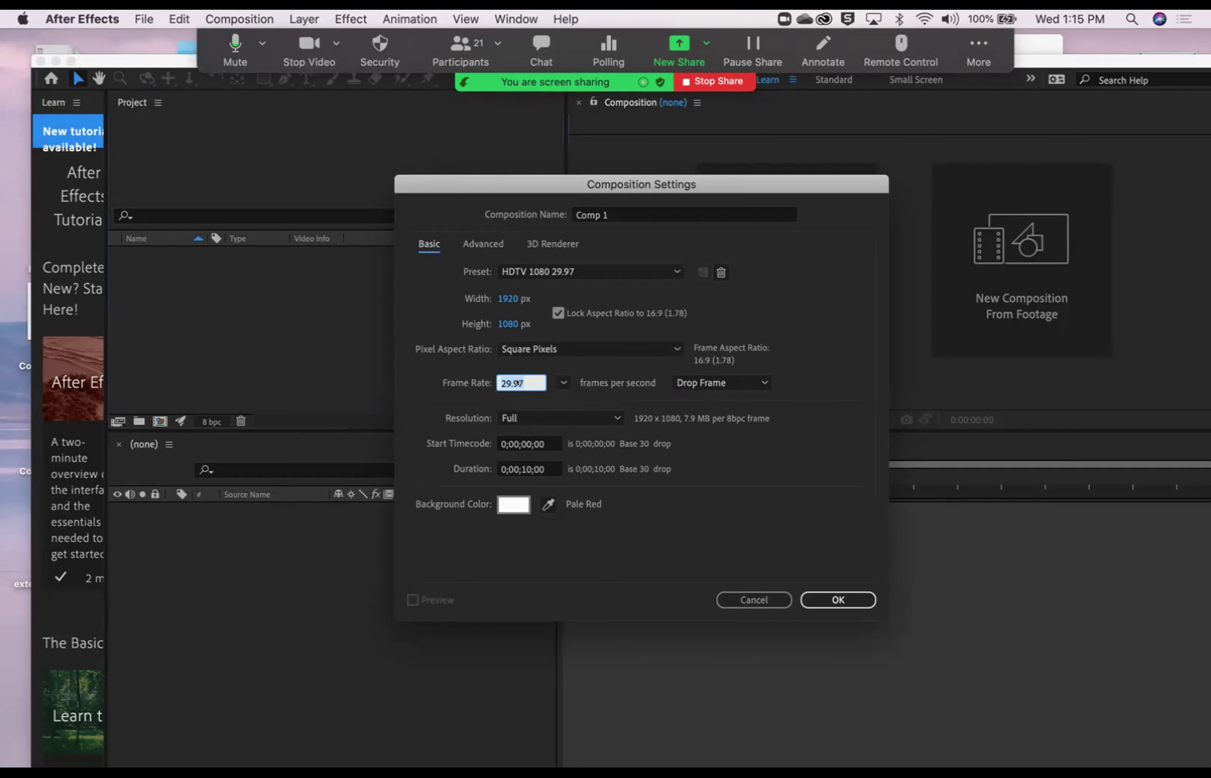
left_click(500, 466)
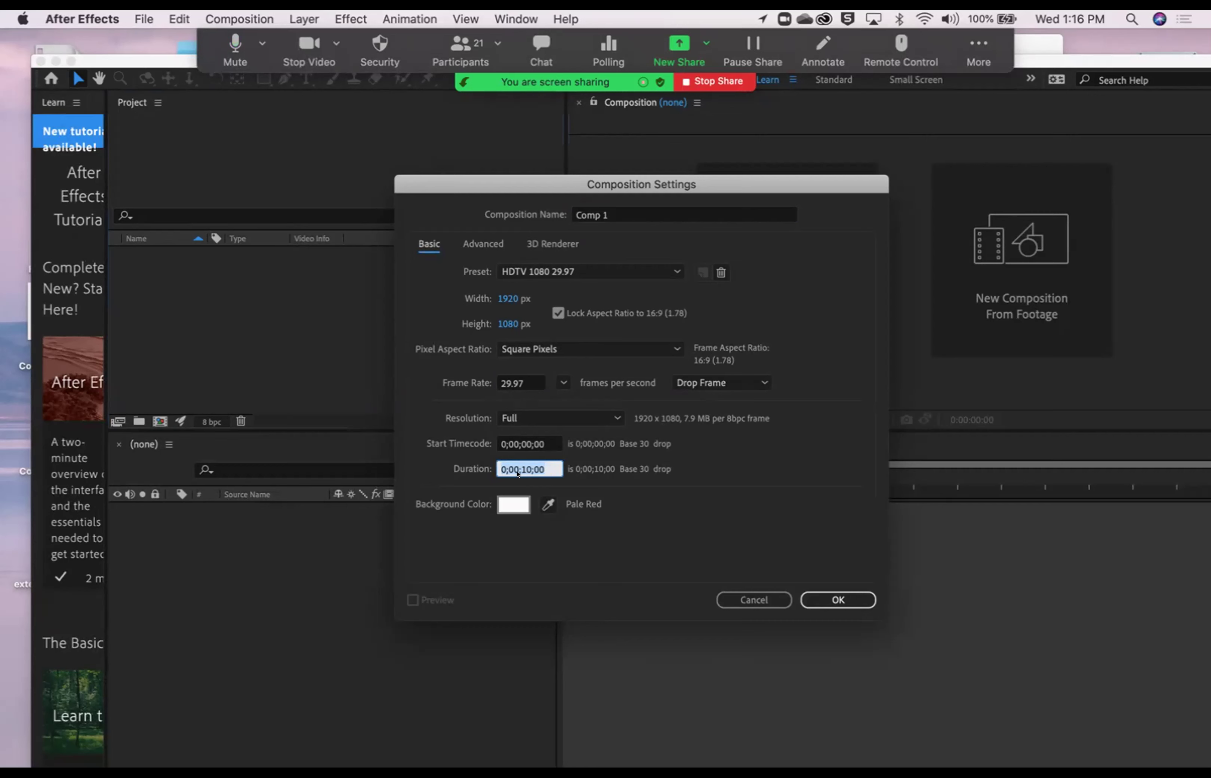
Step: Set the composition's background colour to black (000000) and create the composition under the name chiaroscuro
left_click(514, 501)
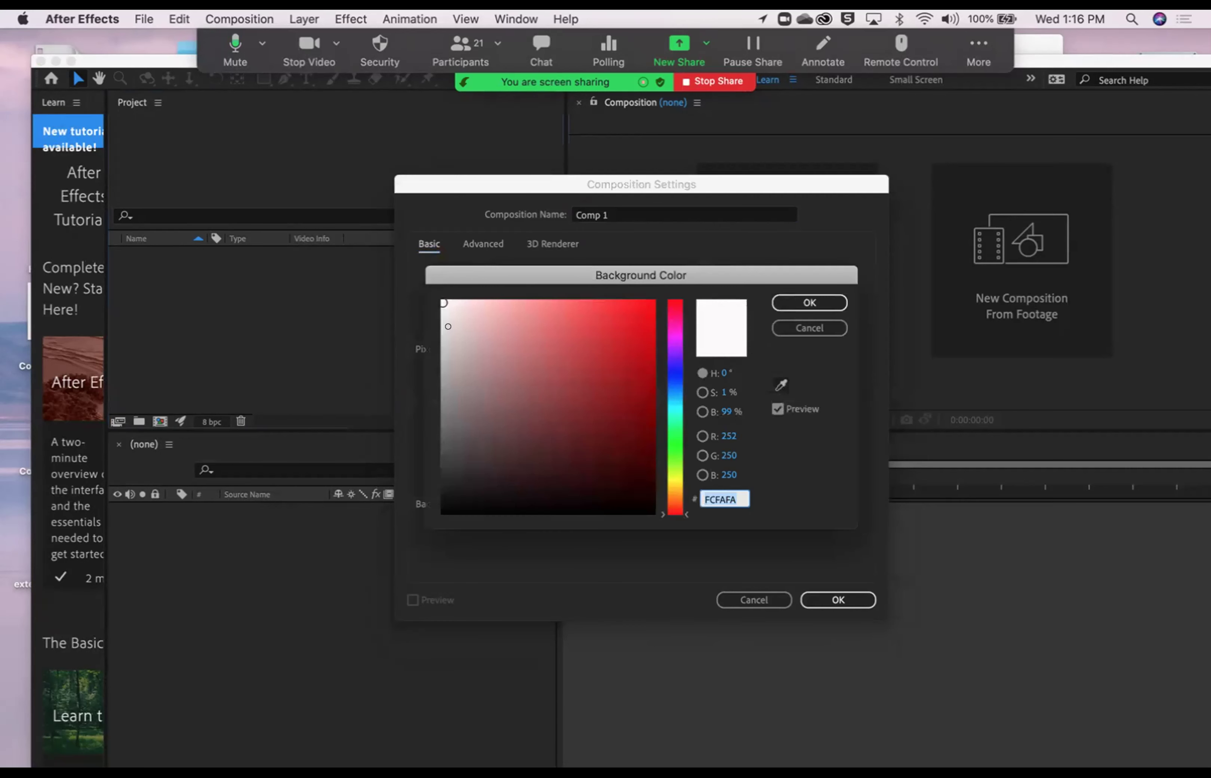
left_click(446, 511)
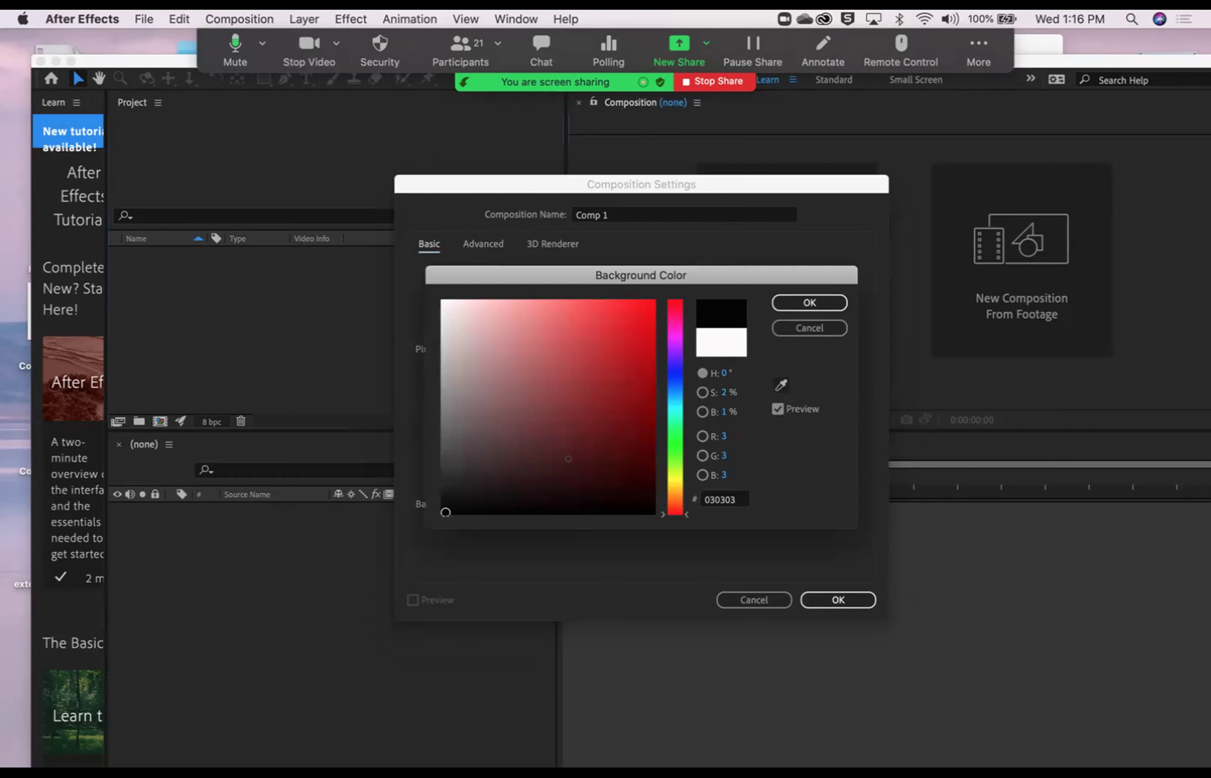
left_click(730, 499)
type("000000")
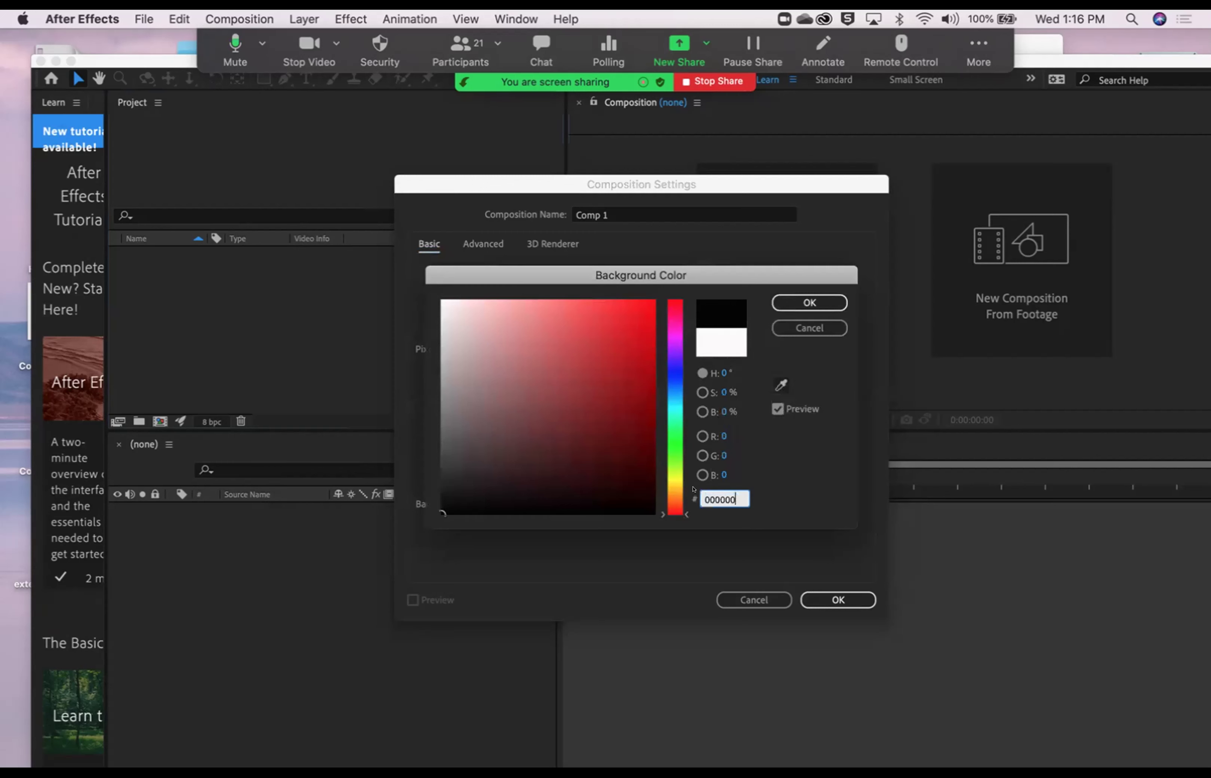
left_click(801, 301)
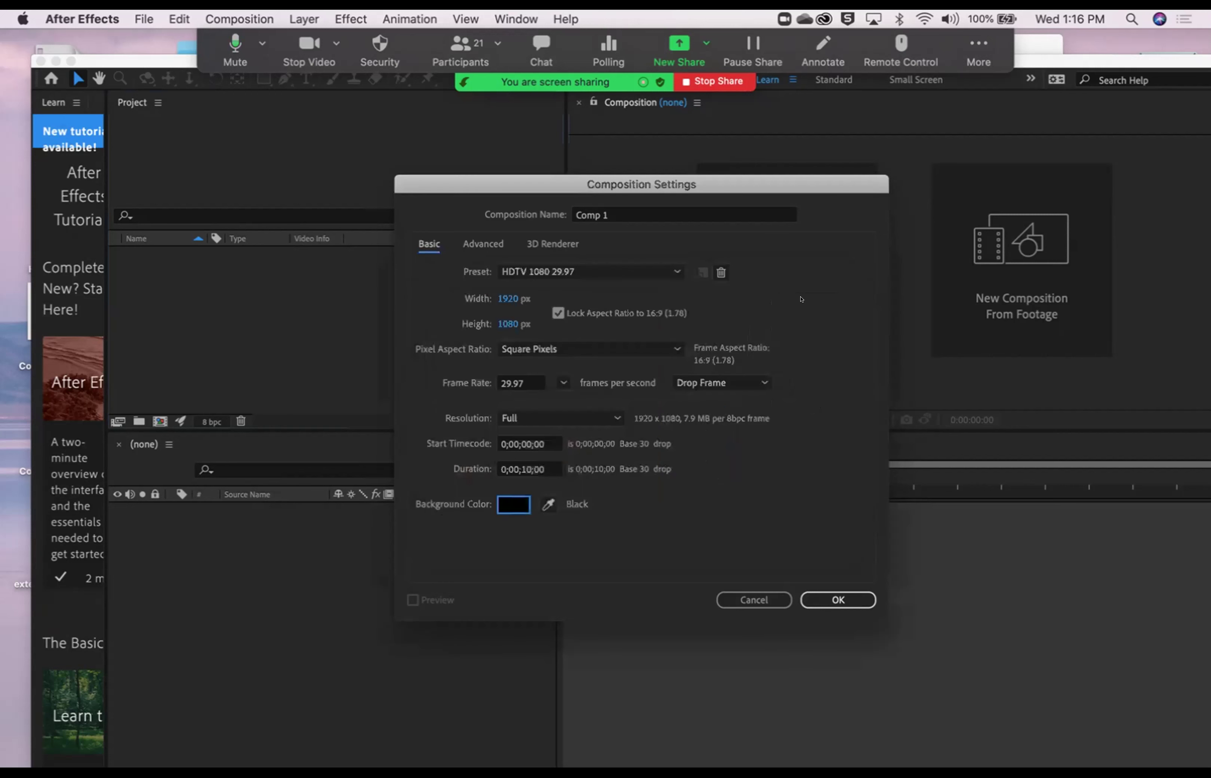
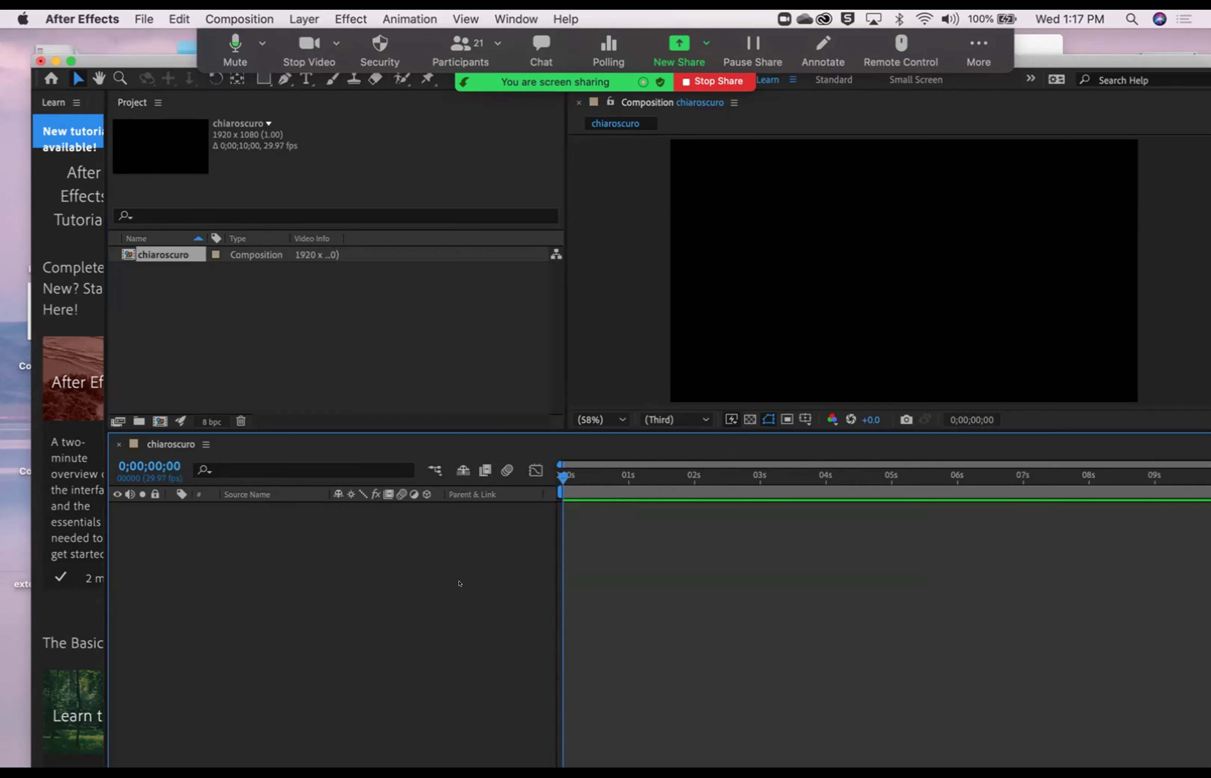
Step: Import chiaro_scuro_ready.ai from the DEMO folder as Composition - Retain Layer Sizes
right_click(325, 311)
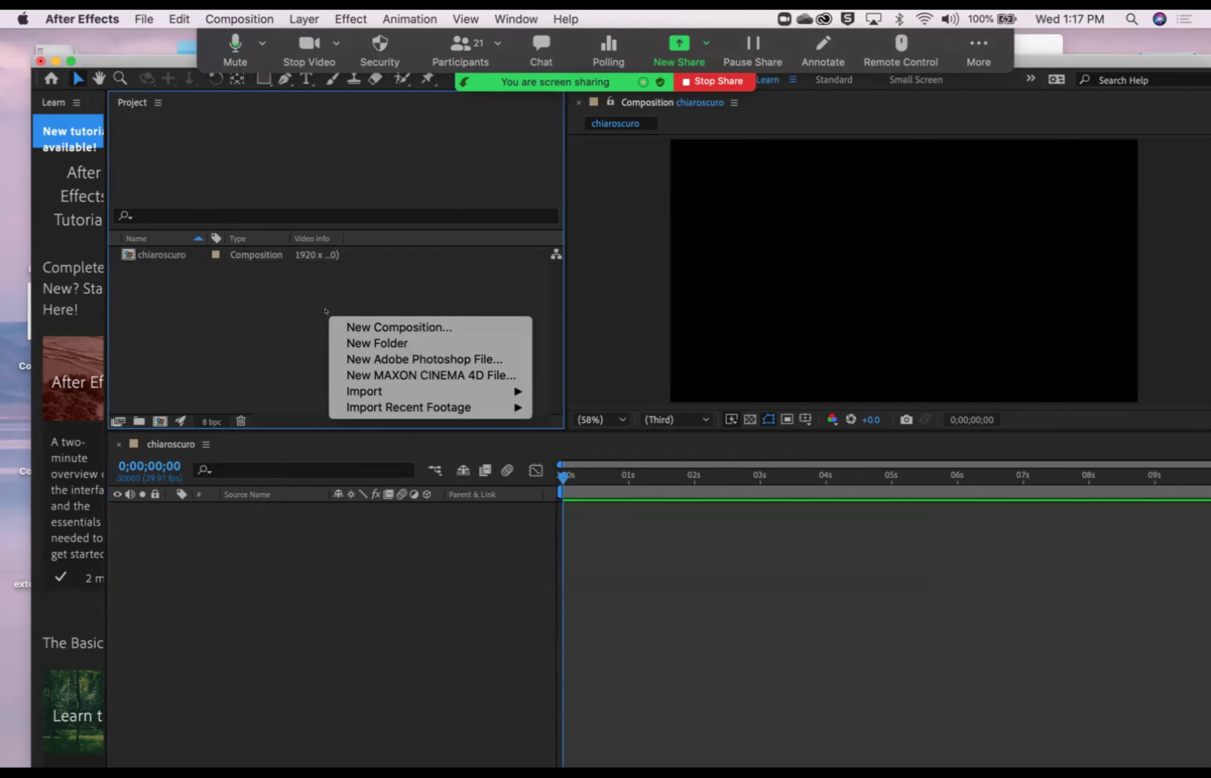
mouse_move(382, 382)
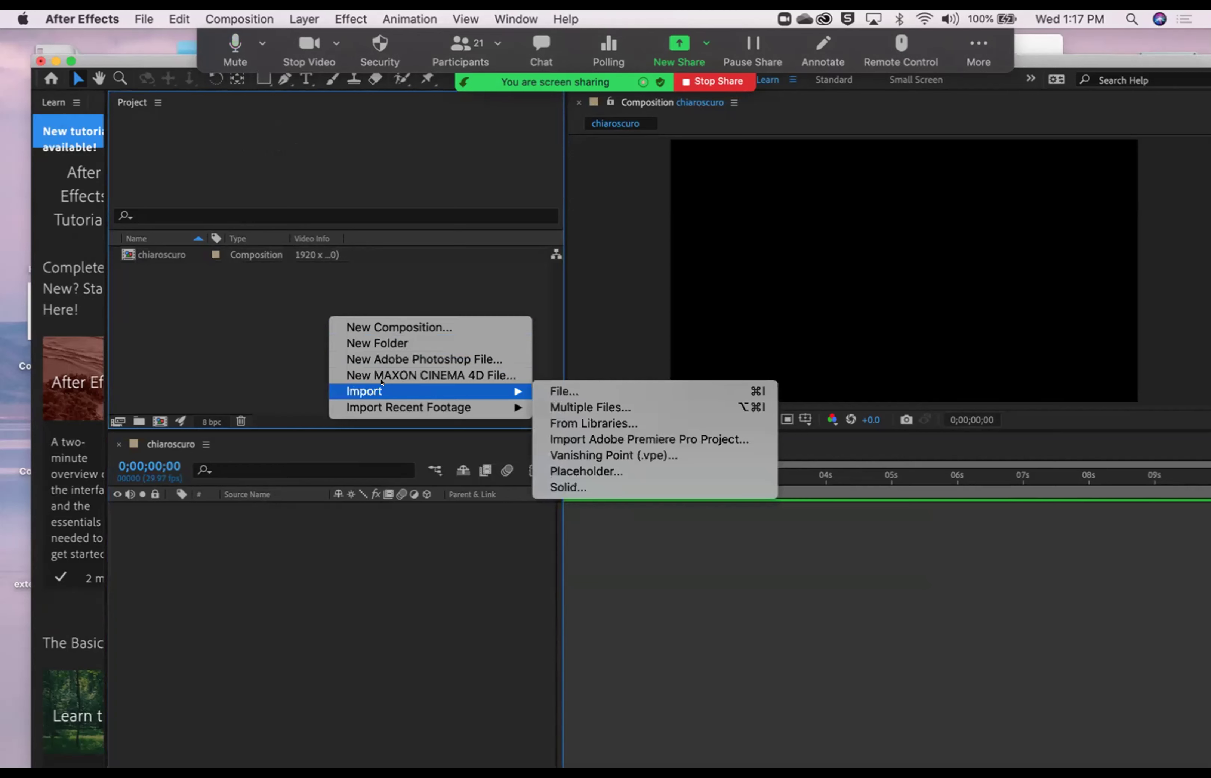
left_click(542, 390)
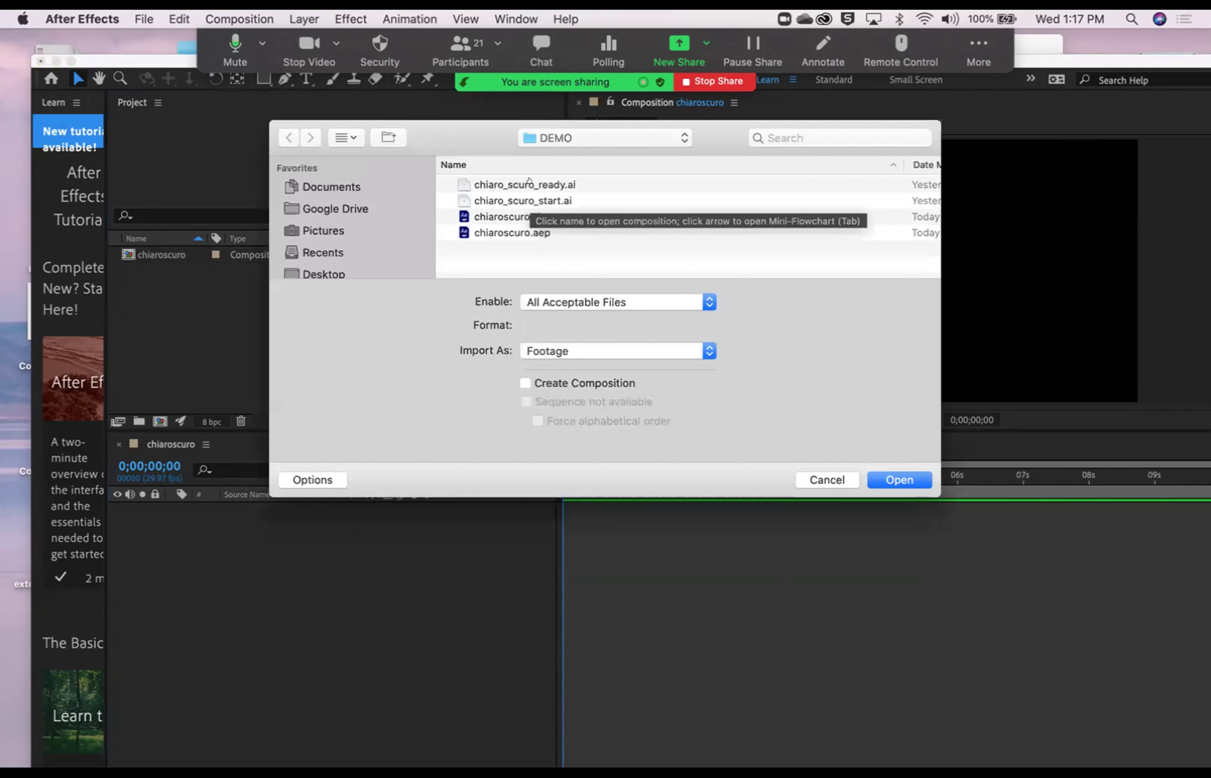
left_click(529, 183)
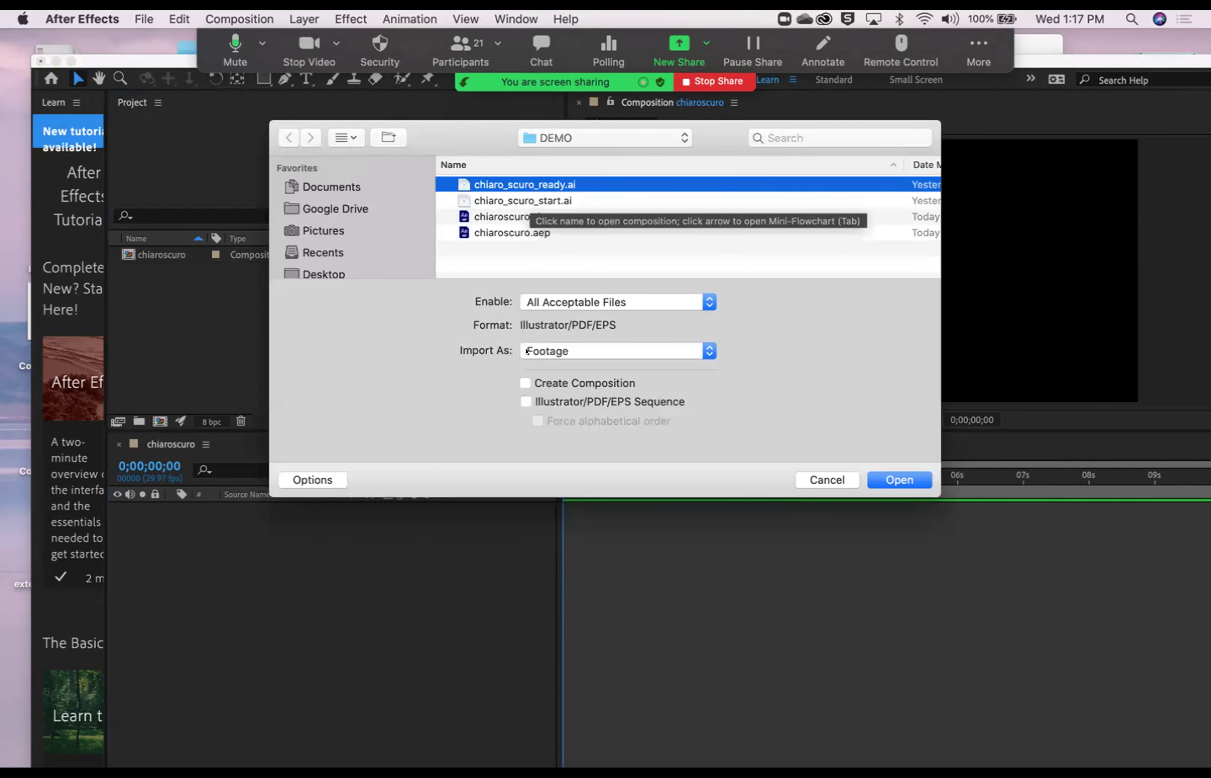
left_click(692, 351)
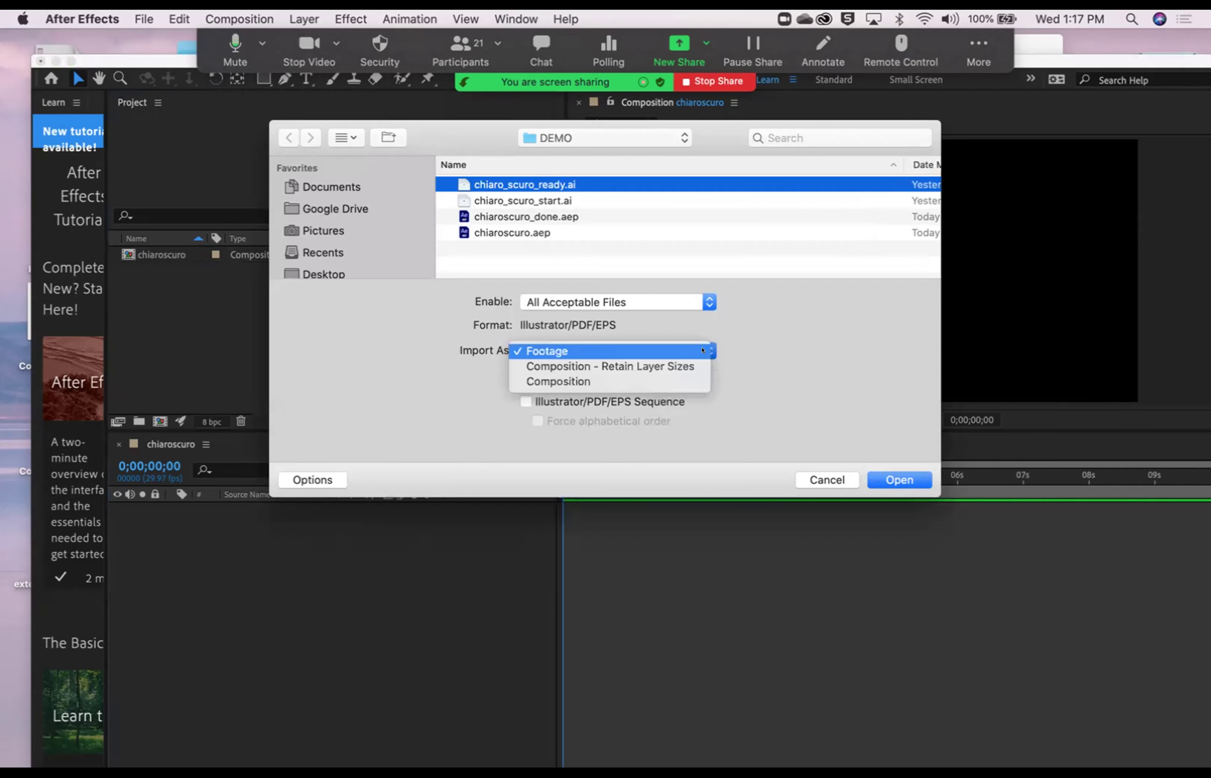
left_click(691, 365)
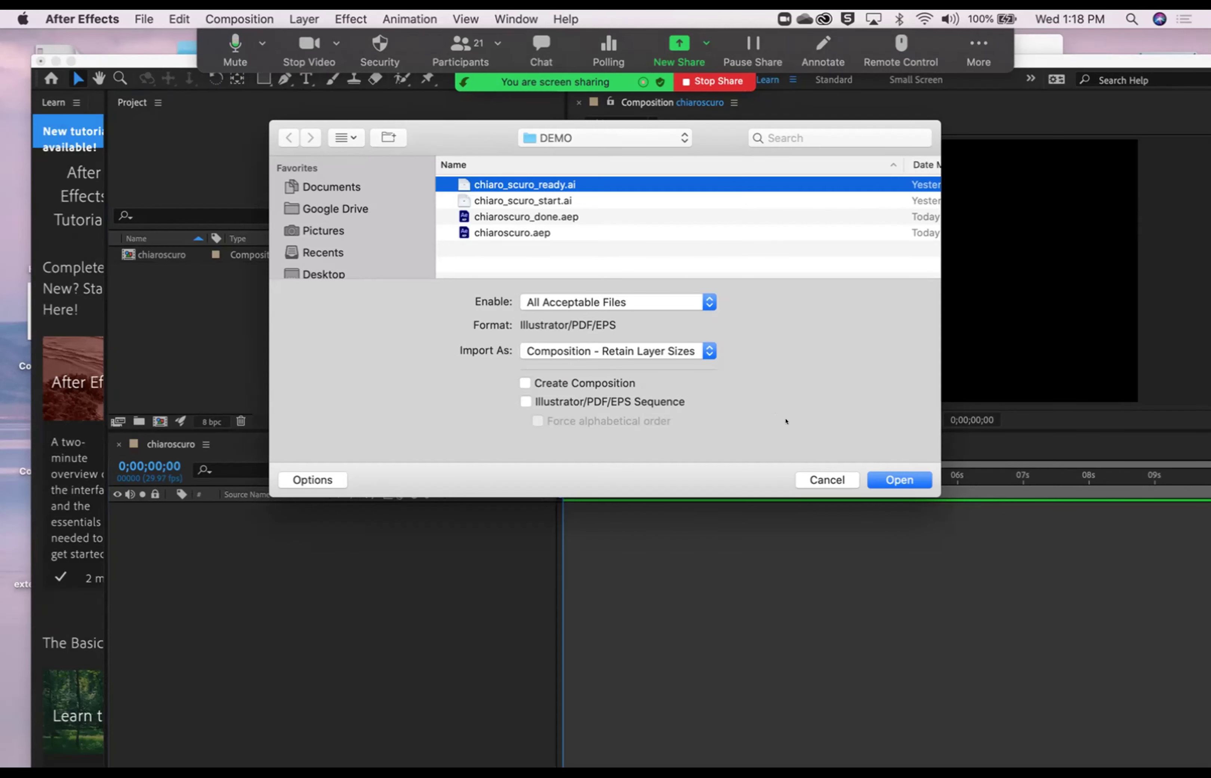
left_click(880, 476)
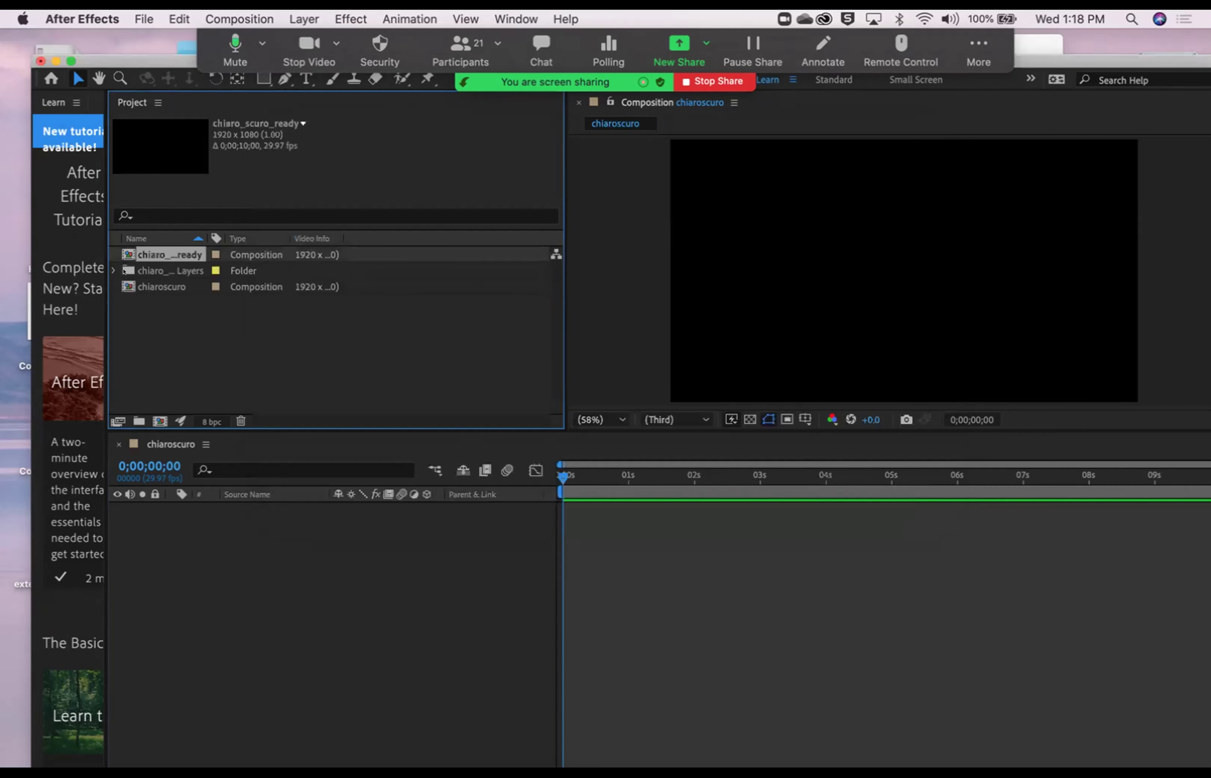
Step: Check the contents of the imported layers folder and open the chiaro_scuro_ready composition in the timeline
left_click(112, 270)
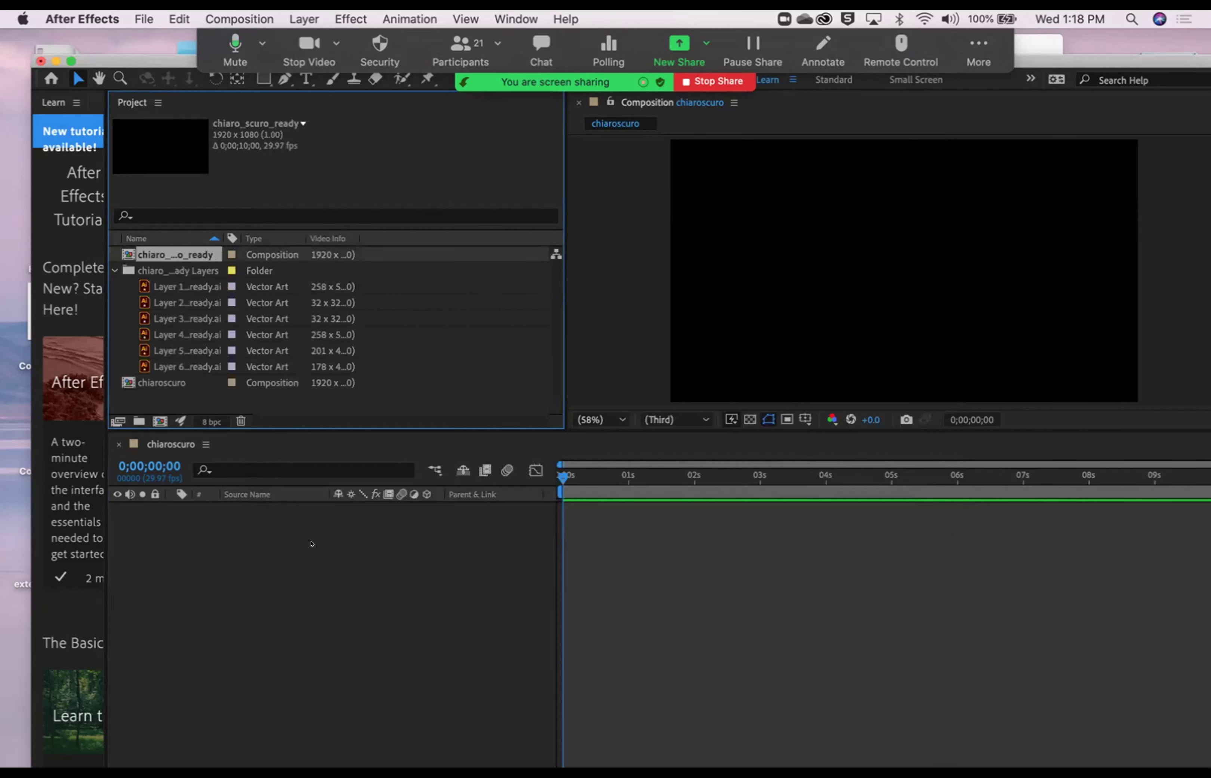
left_click(113, 269)
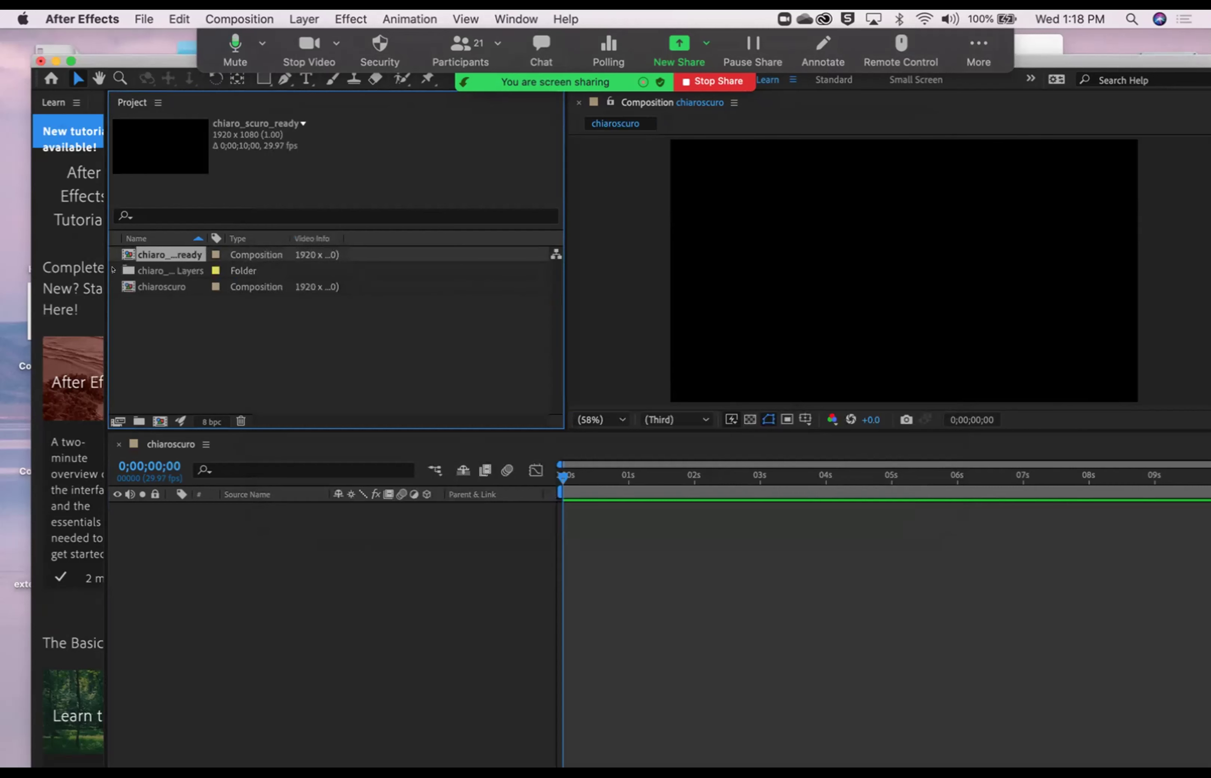
double_click(140, 286)
left_click_drag(141, 291, 246, 565)
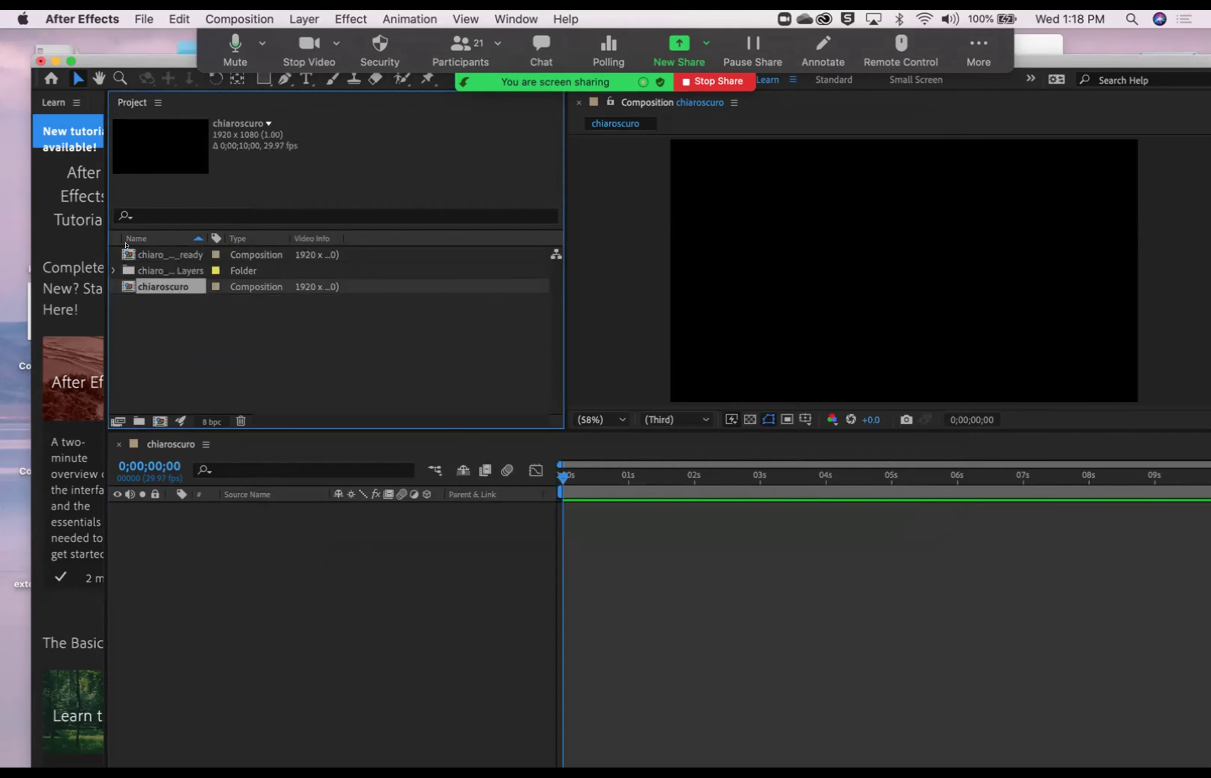
double_click(125, 246)
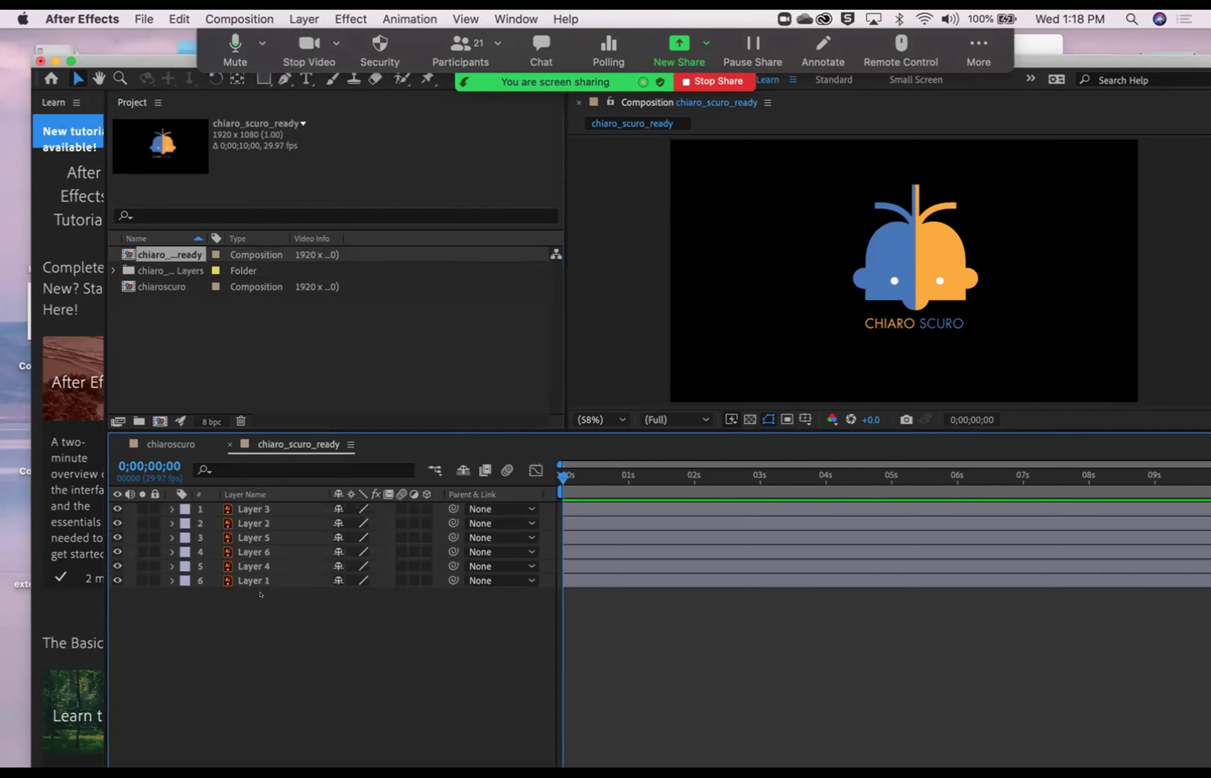
left_click_drag(154, 57, 75, 31)
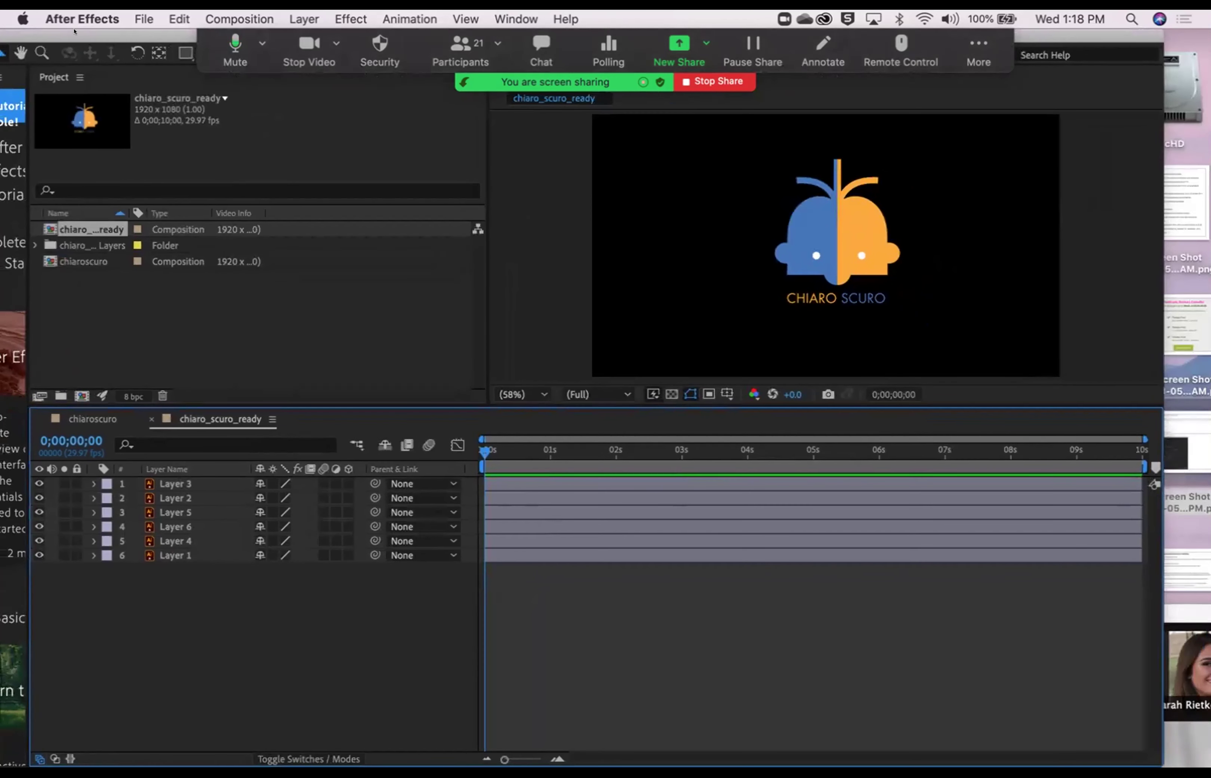
Step: Create shapes from the vector layers for all six logo layers and deselect the resulting outlines
left_click(204, 484)
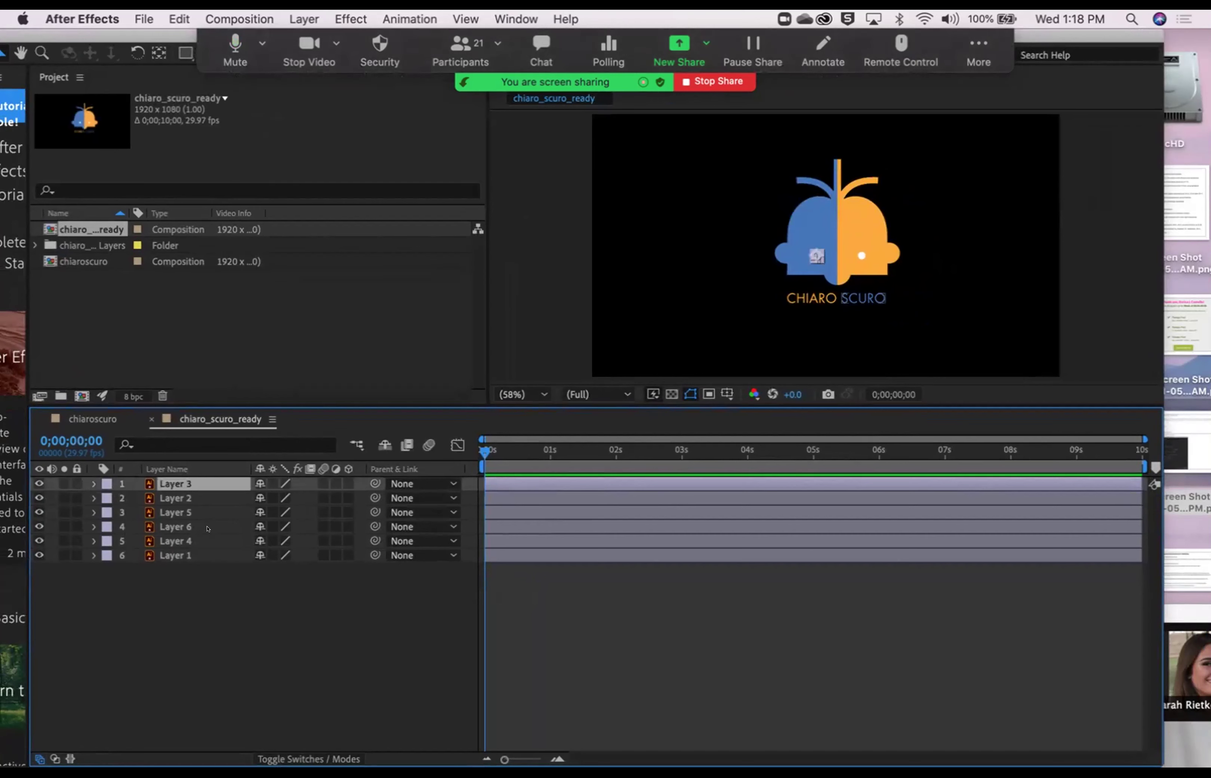
left_click(206, 555, "shift")
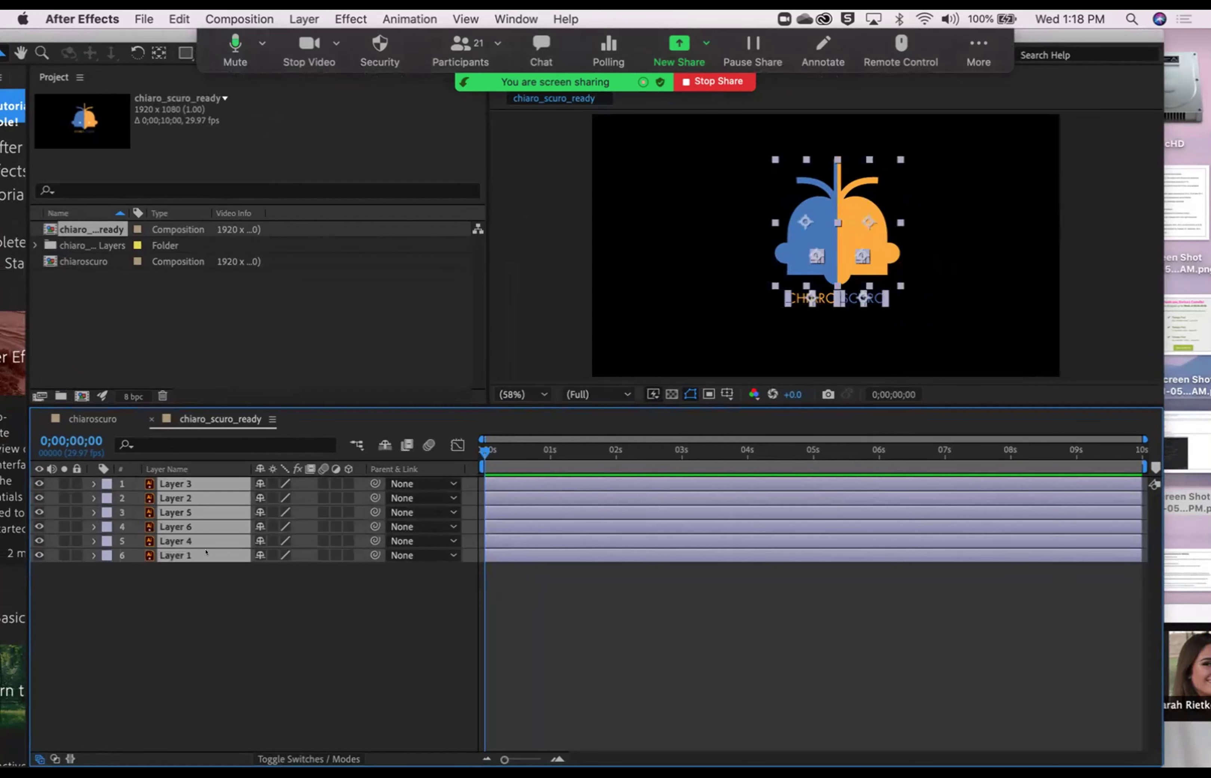
right_click(218, 528)
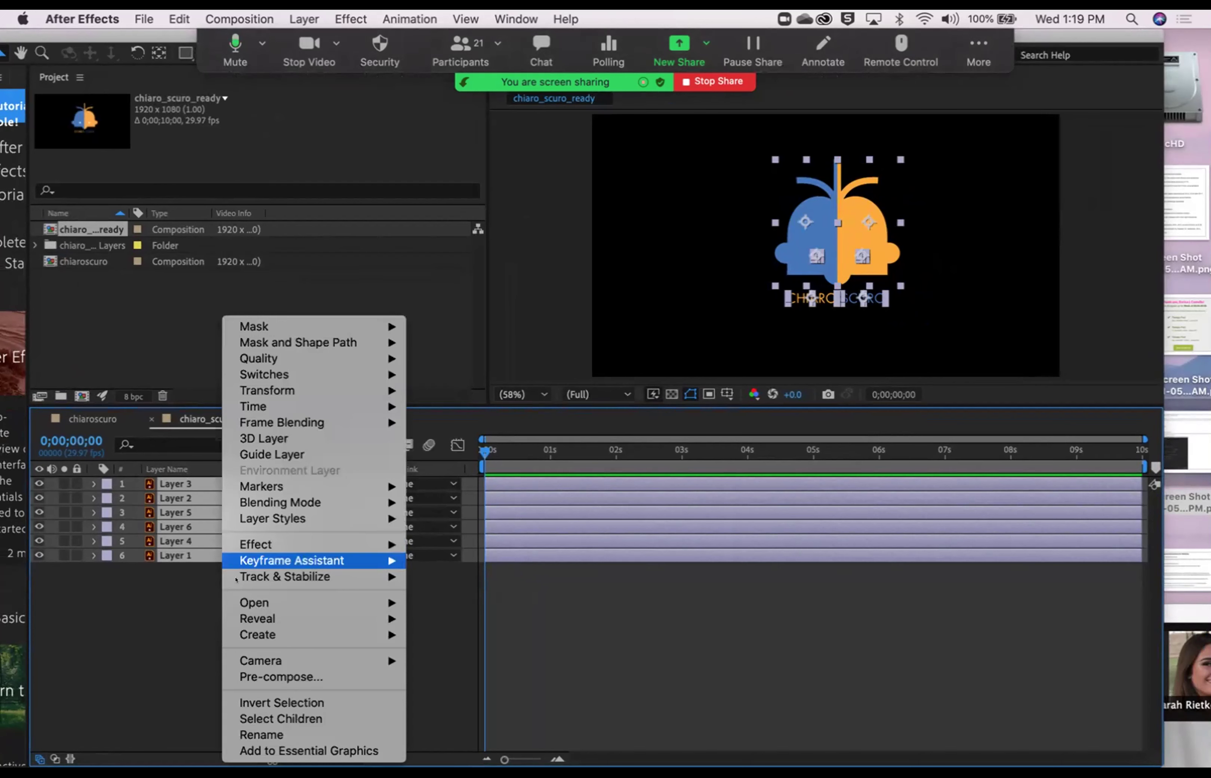
mouse_move(248, 627)
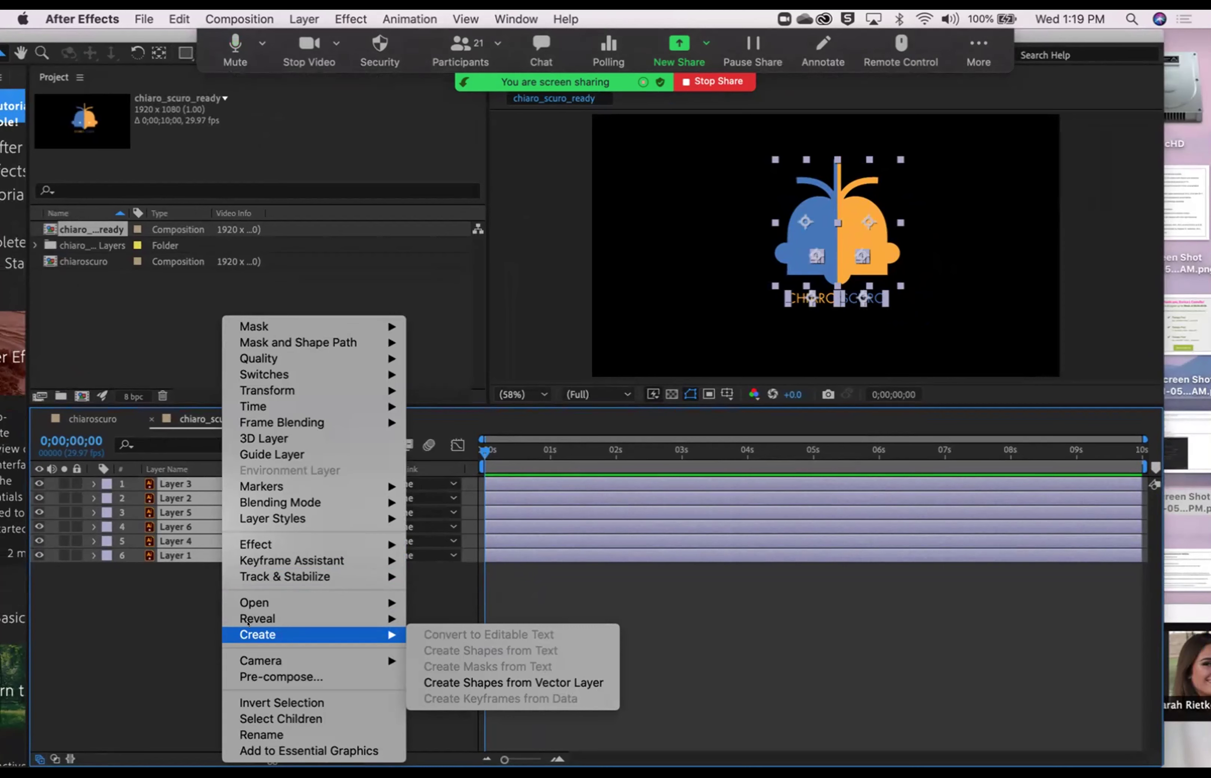
left_click(437, 679)
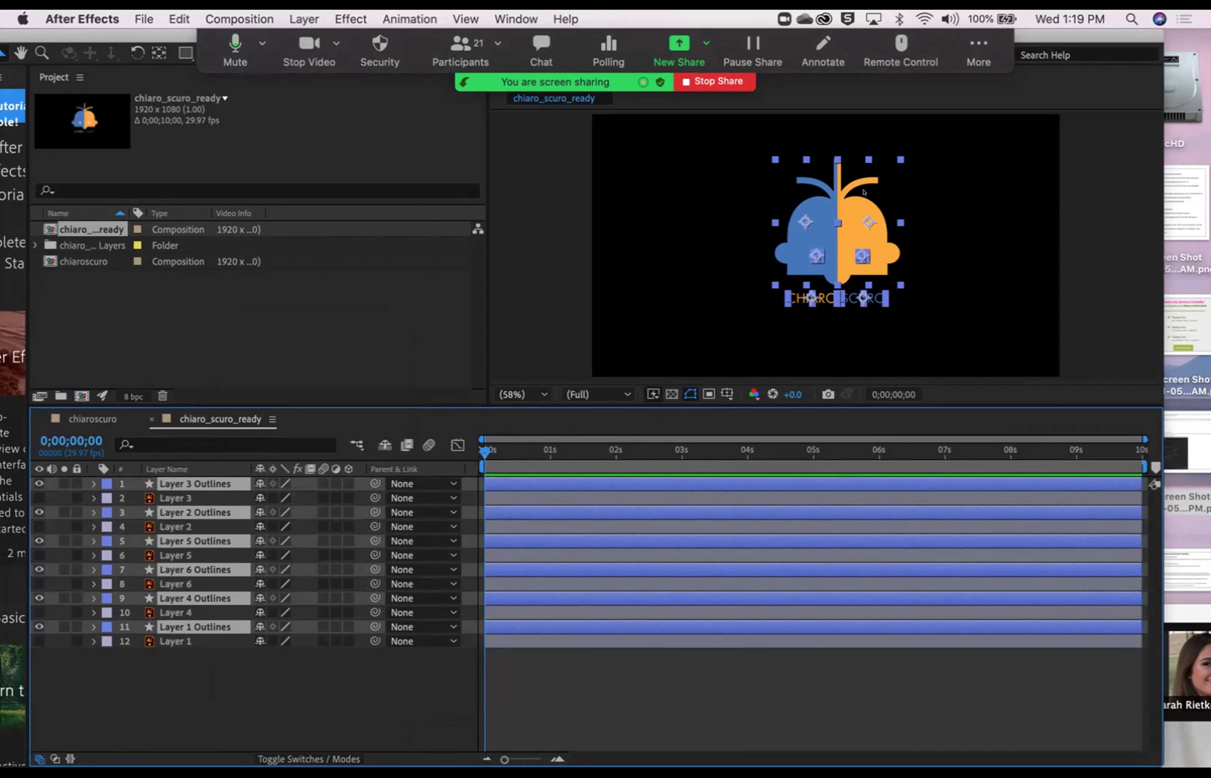
left_click(351, 673)
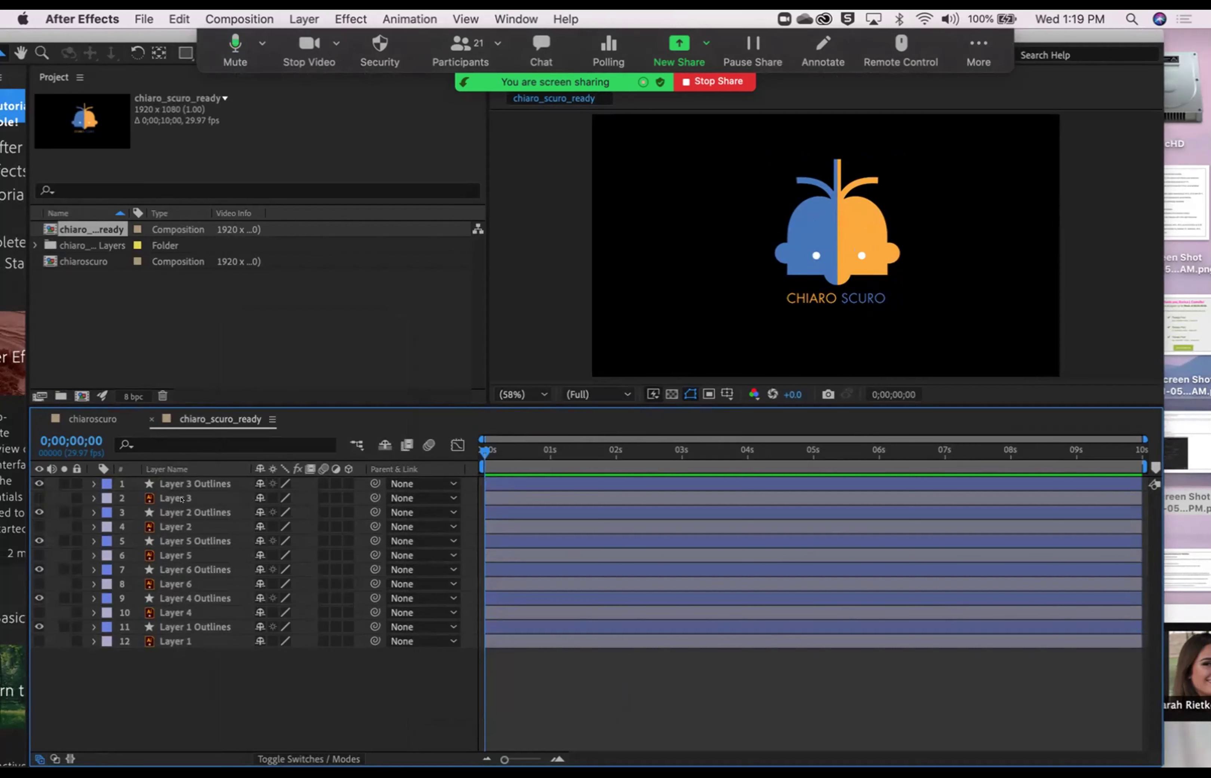
Step: Delete the six original Illustrator layers, Layer 1 to Layer 6, keeping only their Outlines shape layers
left_click(141, 500)
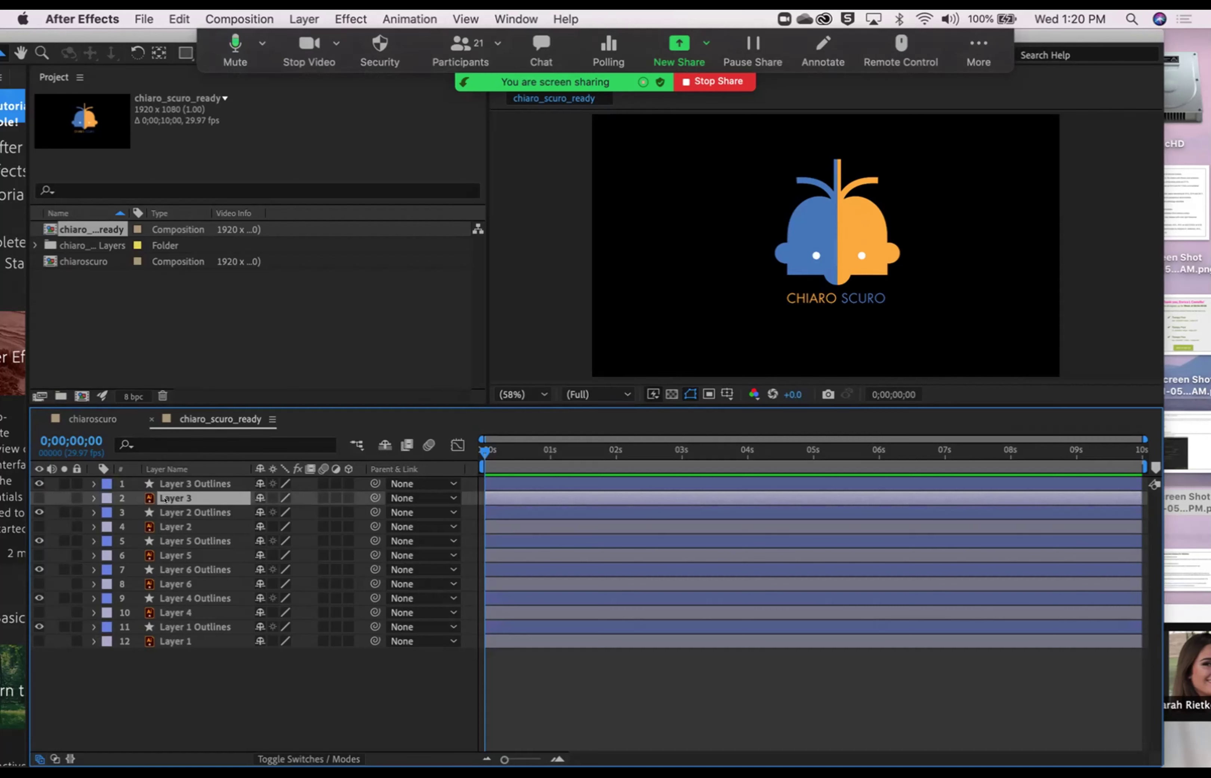
left_click(165, 527, "super")
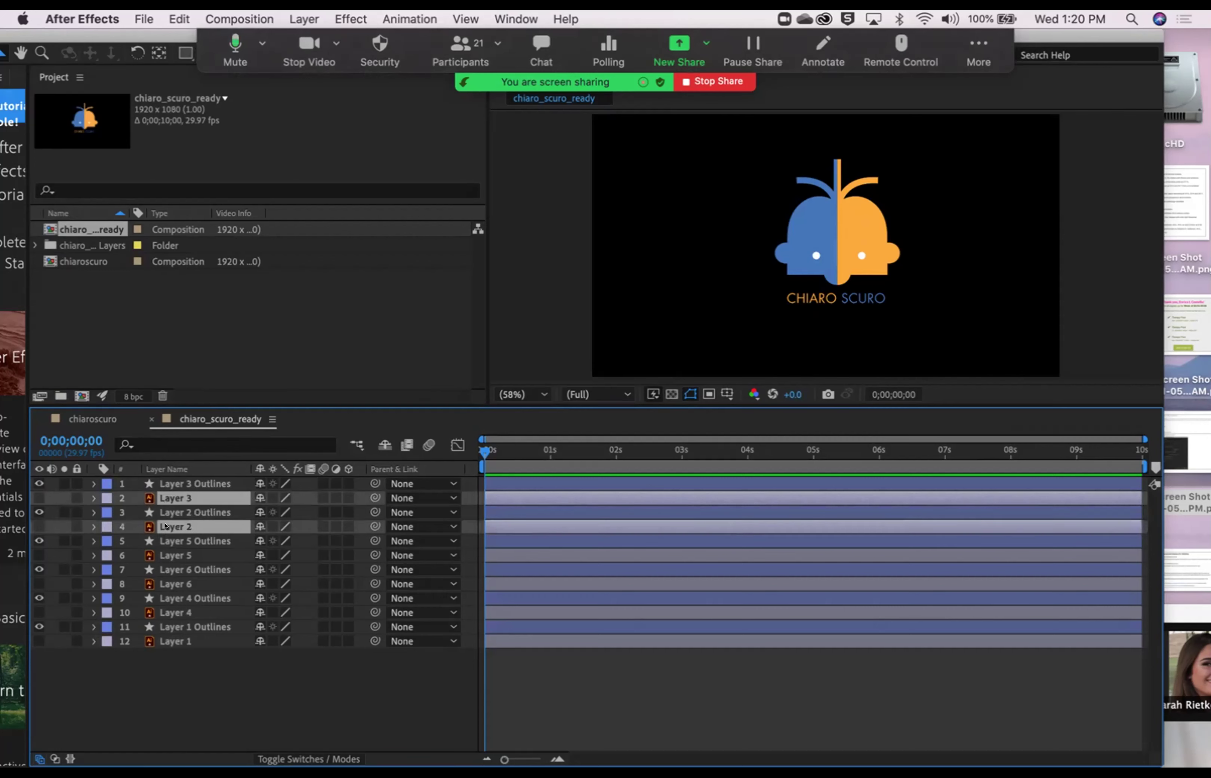
left_click(166, 555, "super")
left_click(167, 583, "super")
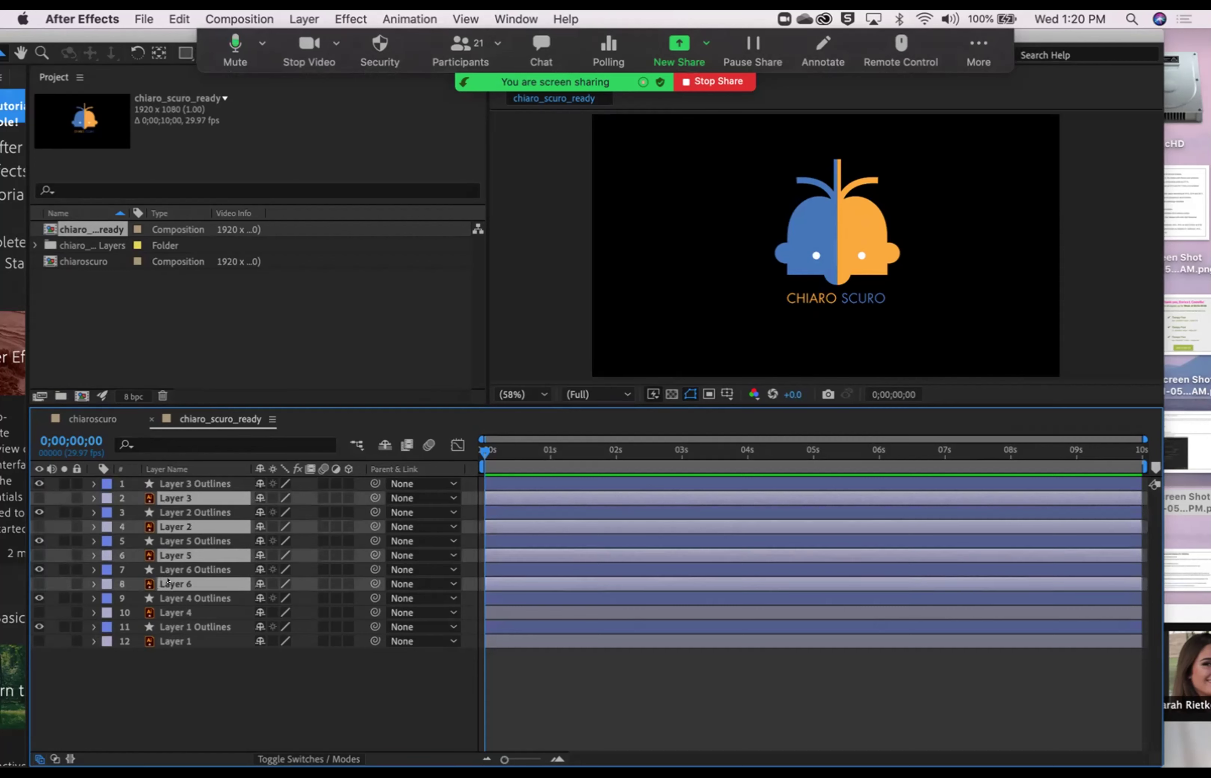
left_click(167, 610, "super")
left_click(169, 640, "super")
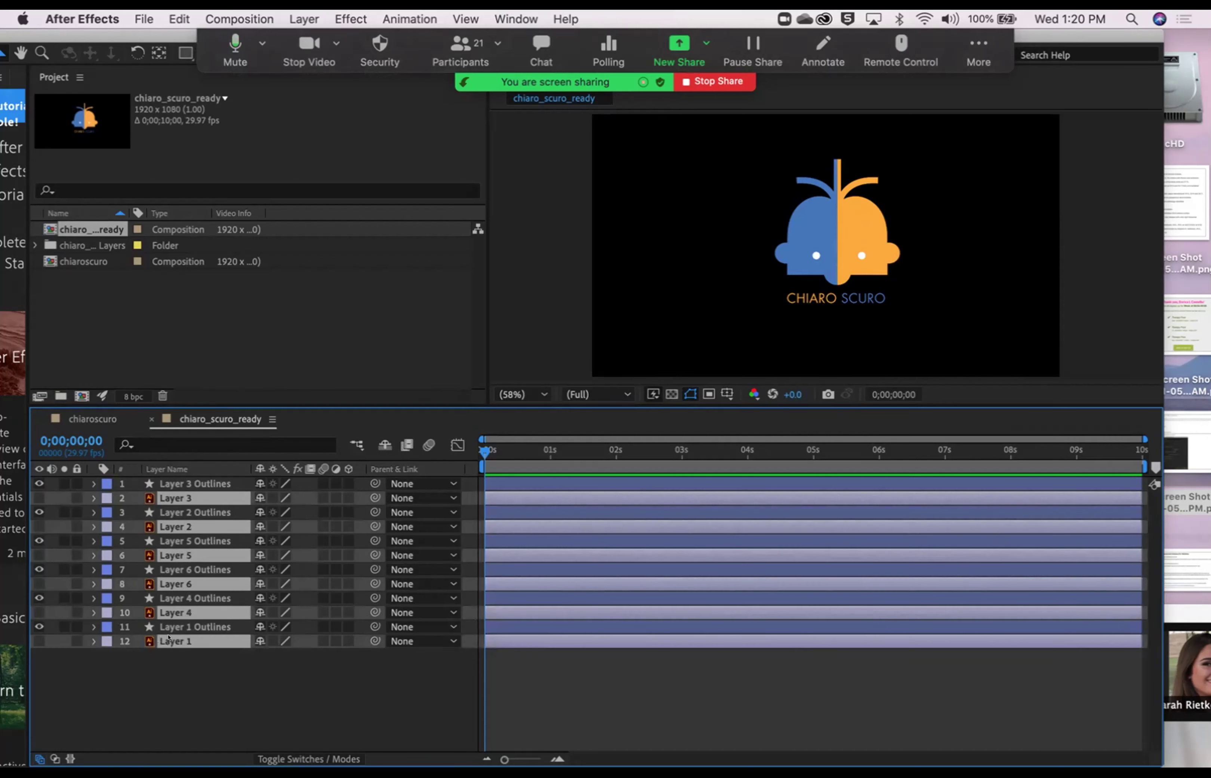
key("Delete")
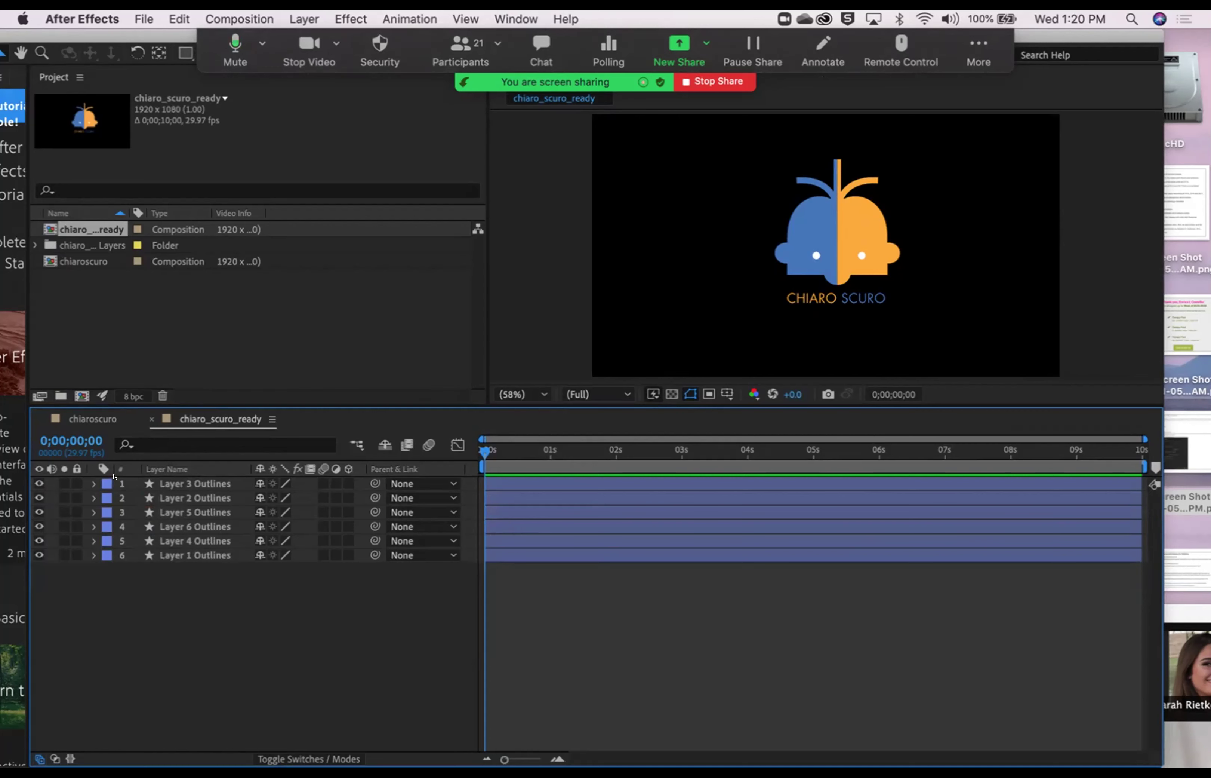
Step: Inspect the transform properties of the Layer 3 Outlines layer
left_click(89, 484)
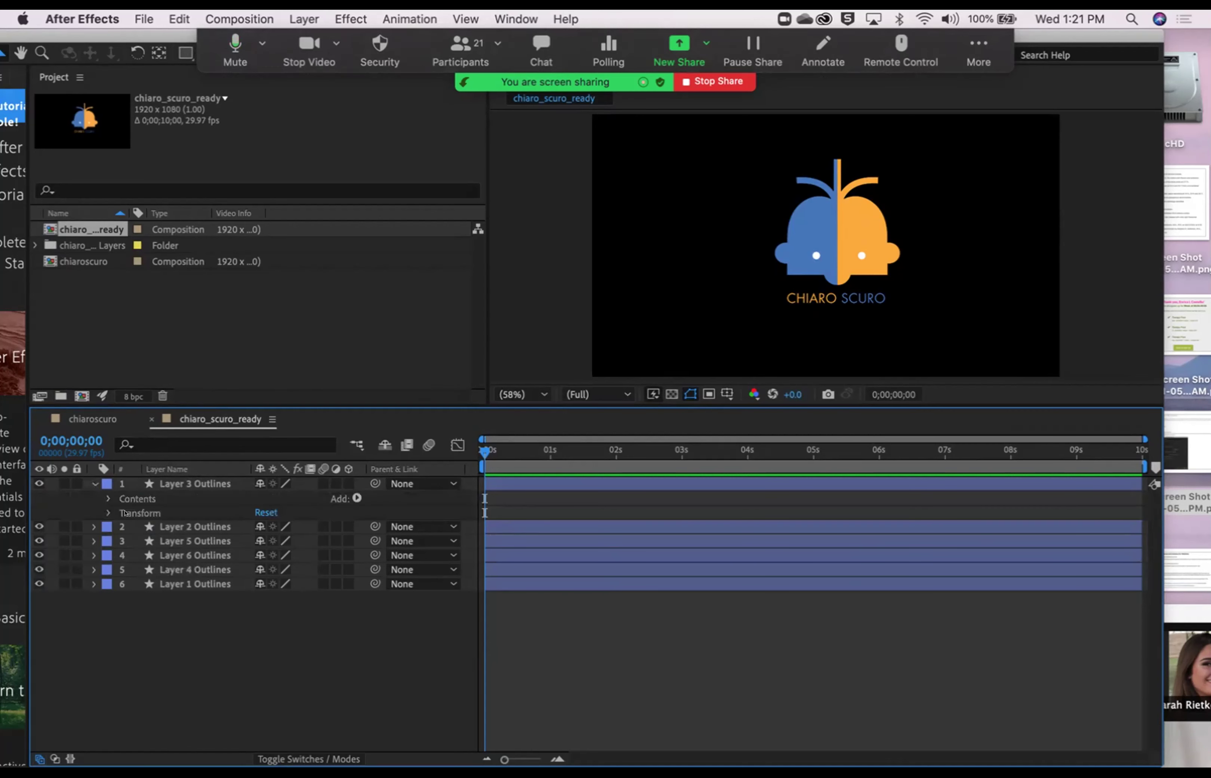
left_click(107, 512)
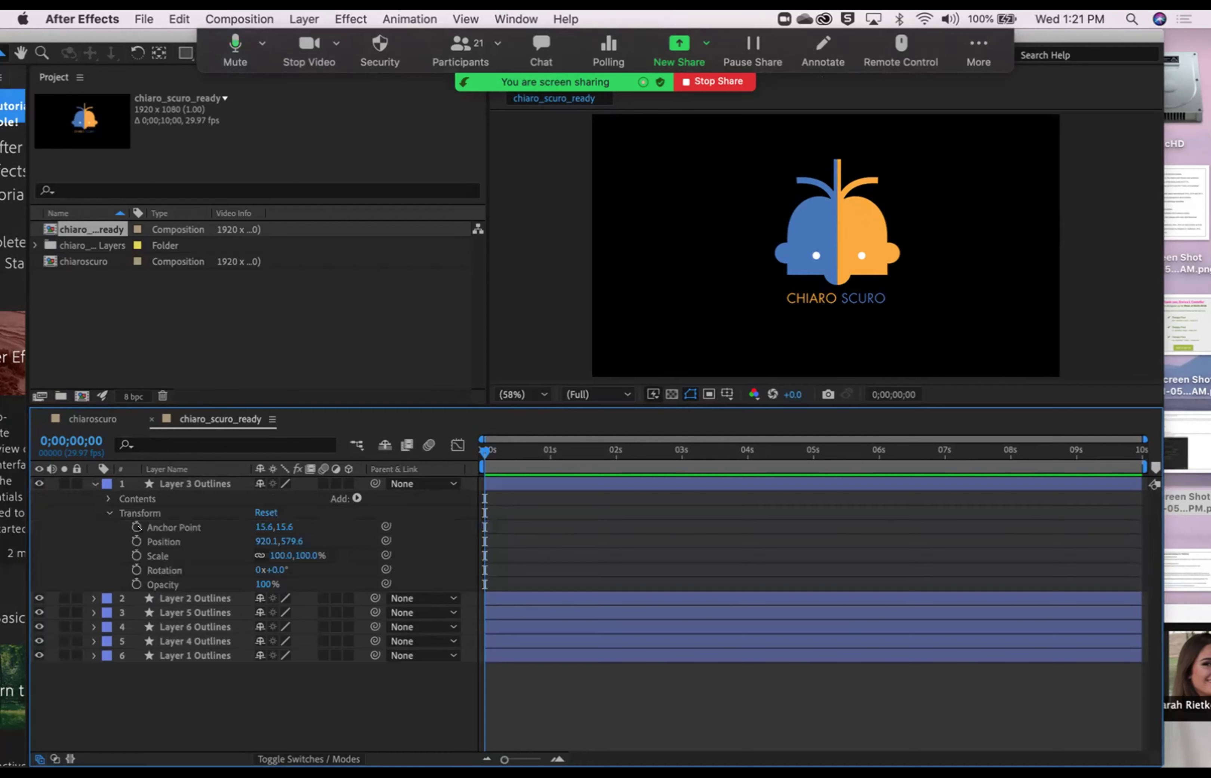
left_click(107, 513)
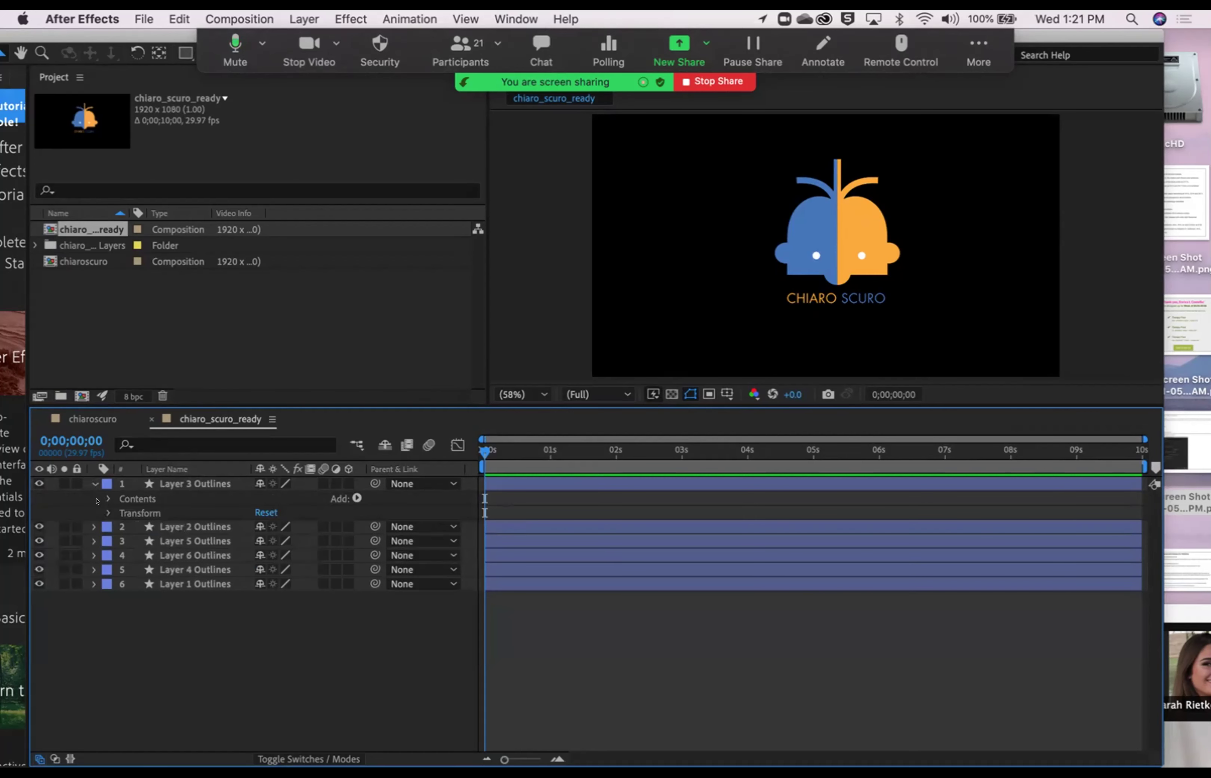
left_click(95, 483)
Step: Rename Layer 3 Outlines as eye_L and Layer 2 Outlines as eye_R
left_click(179, 481)
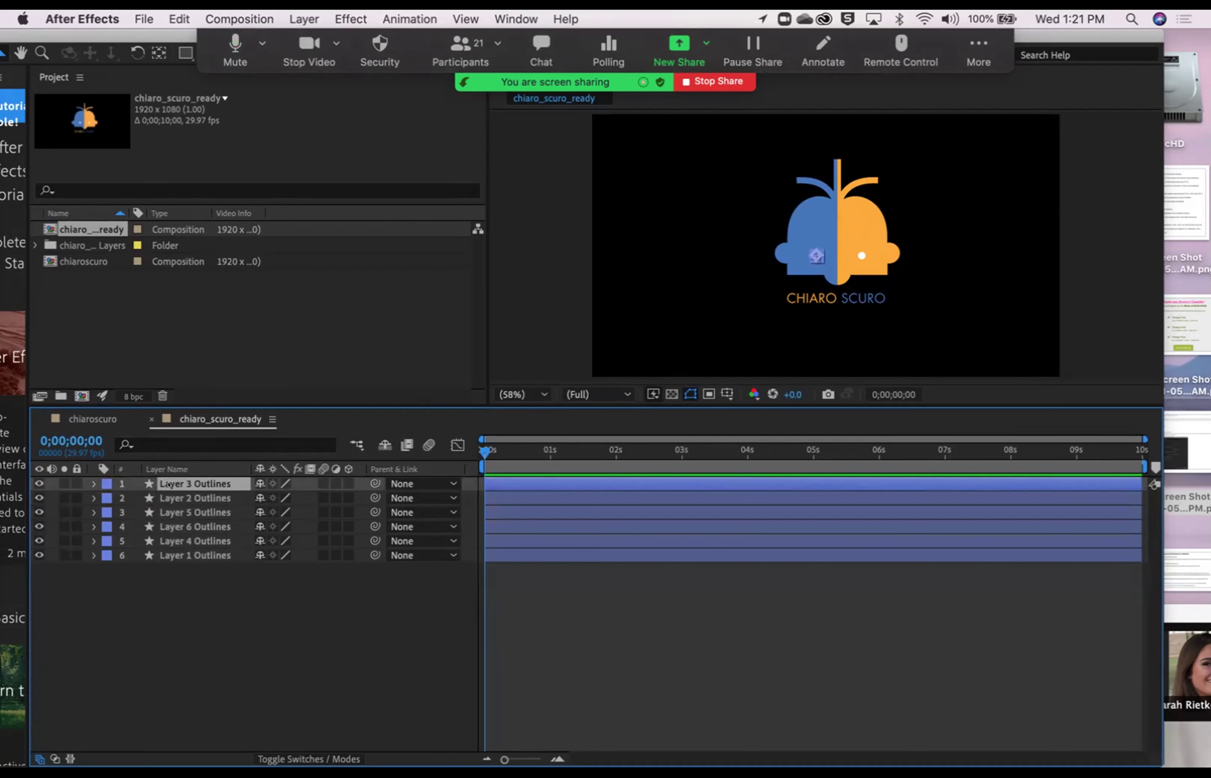
key("Return")
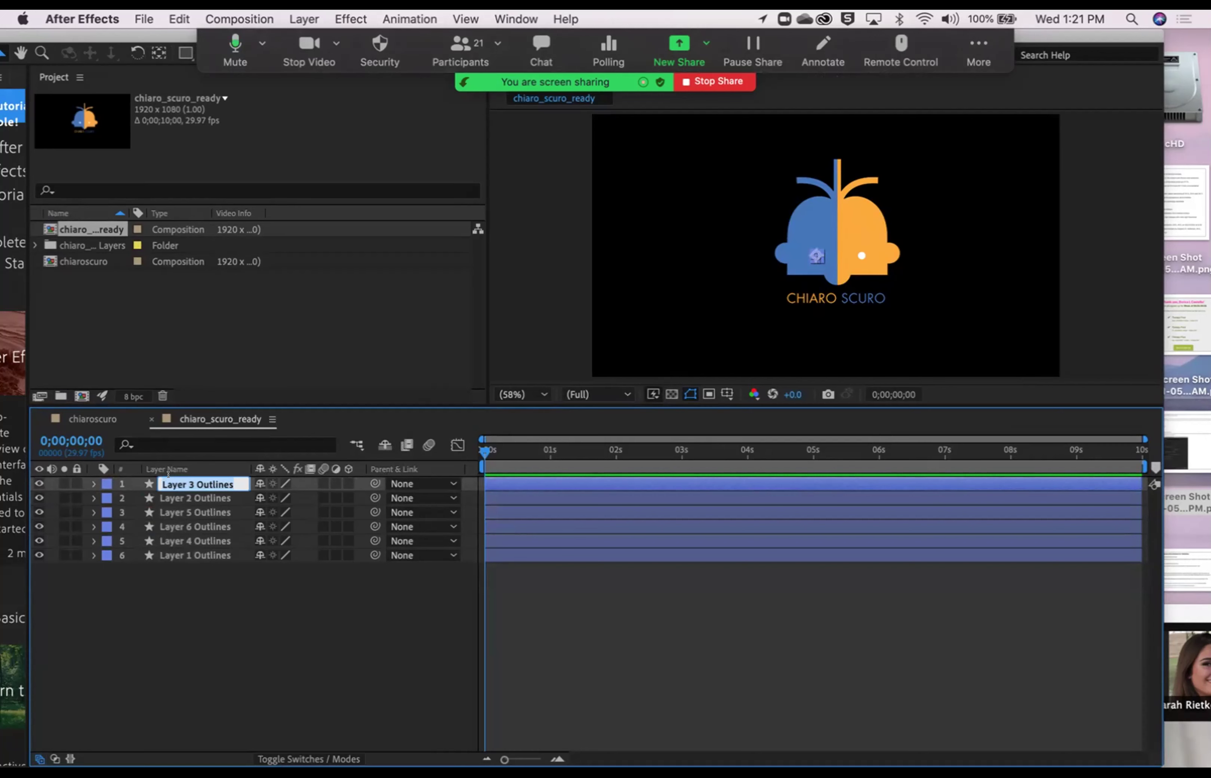
type("eye_L")
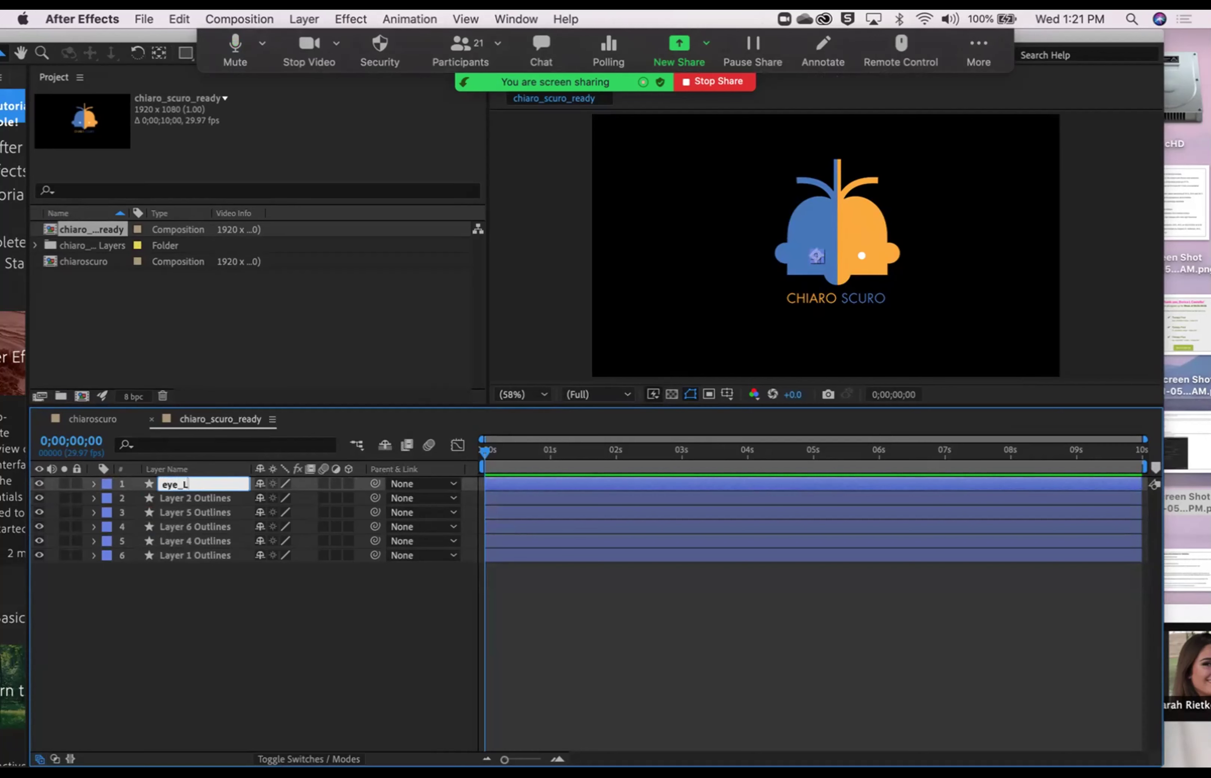
key("Return")
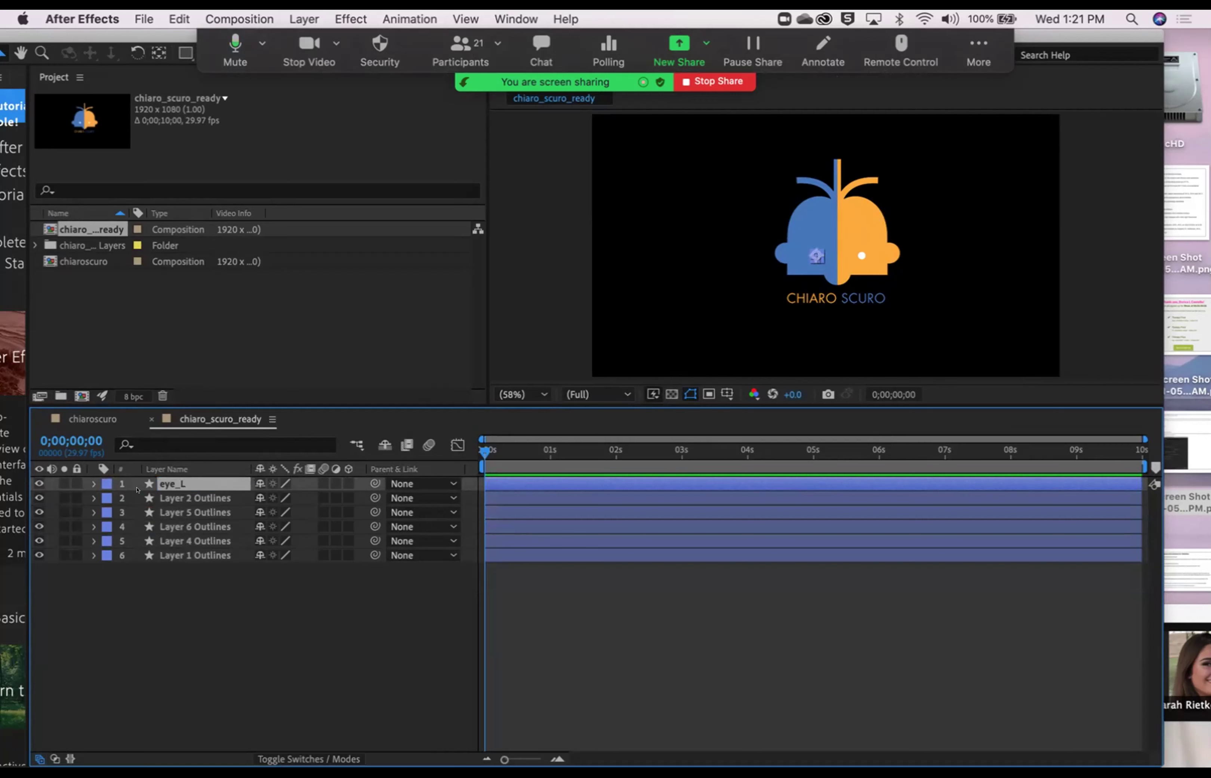
left_click(152, 497)
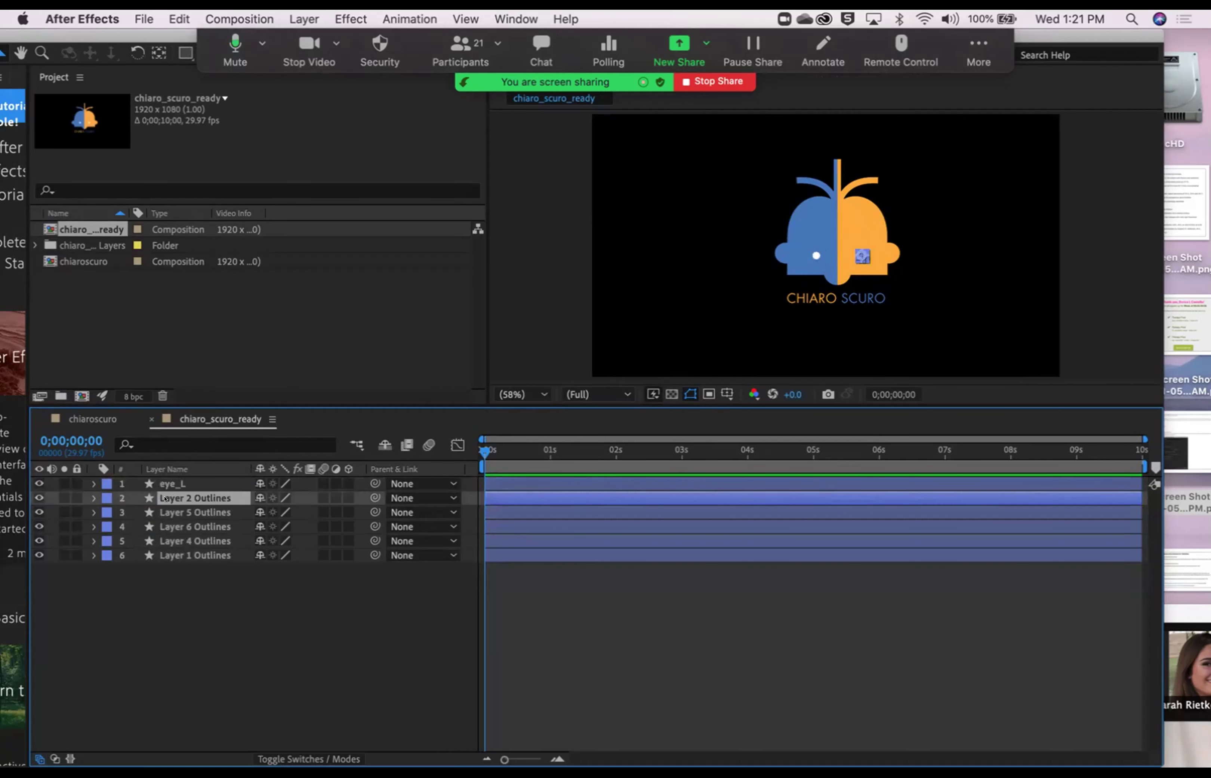
key("Return")
type("eye_R")
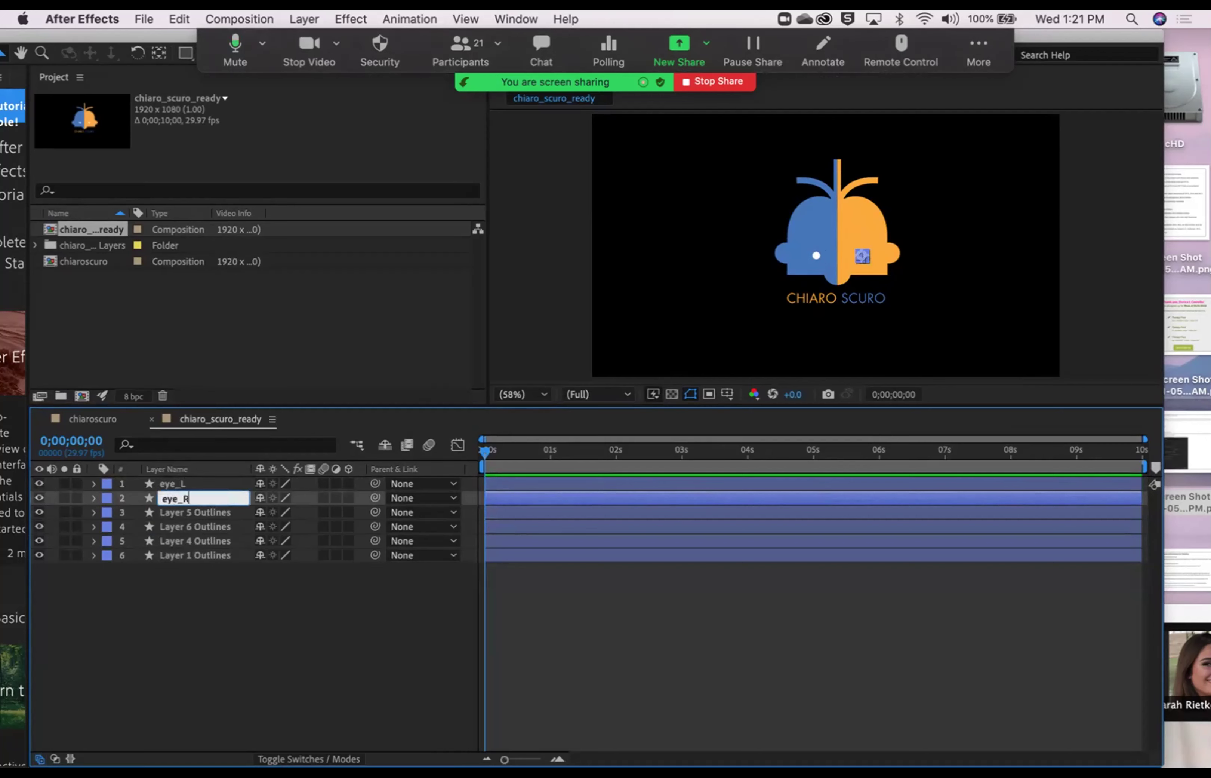
key("Return")
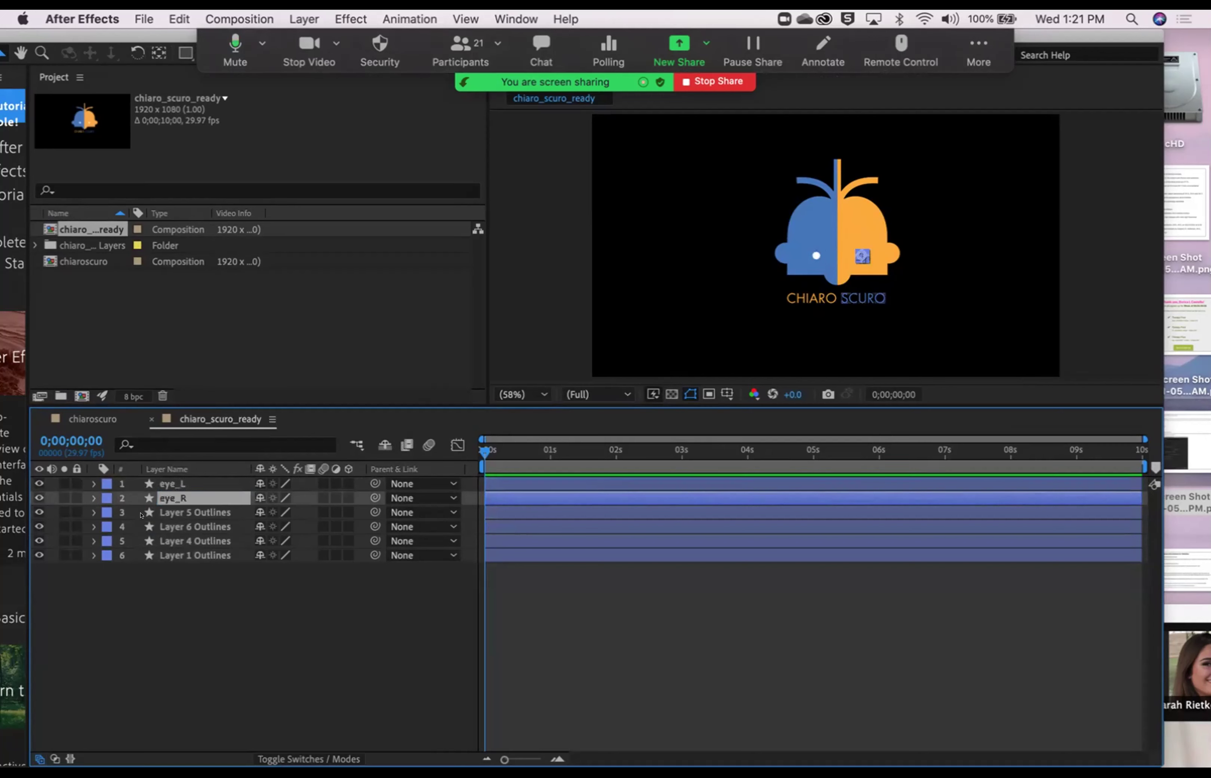
Step: Rename Layer 5 Outlines as txt_chiaro and Layer 6 Outlines as txt_scuro
left_click(179, 512)
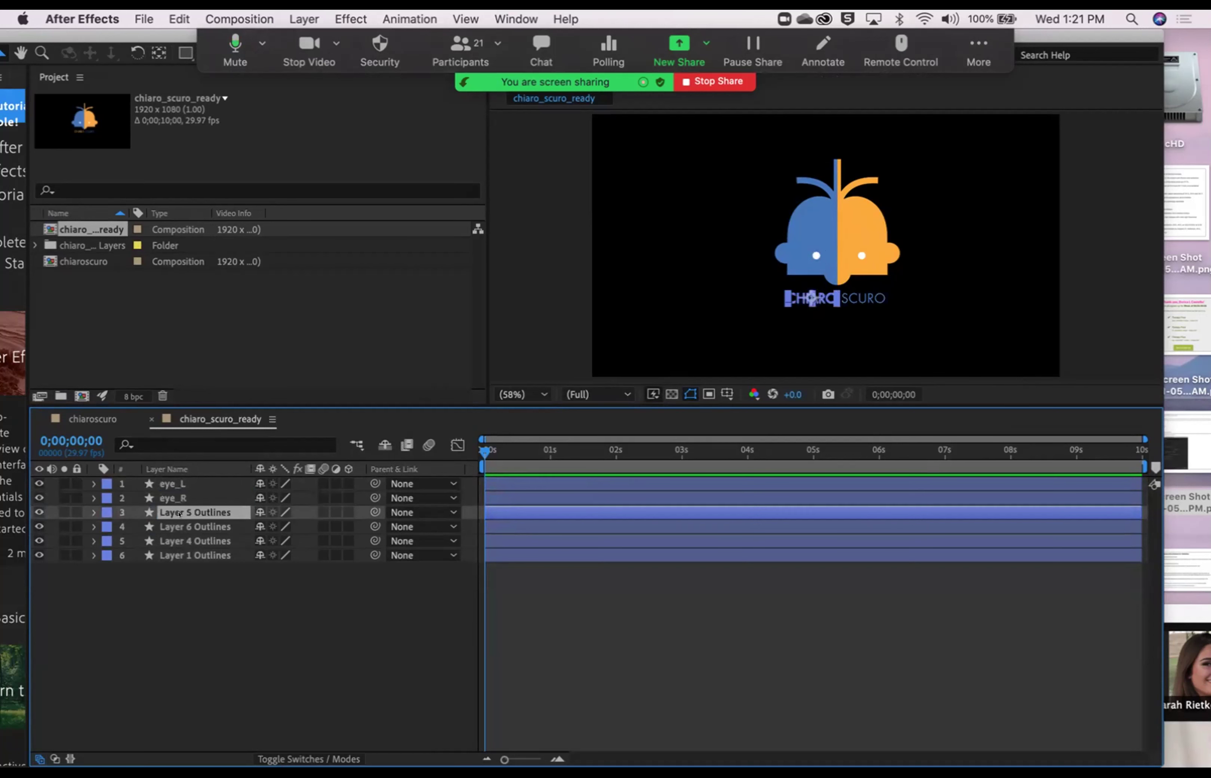
key("Return")
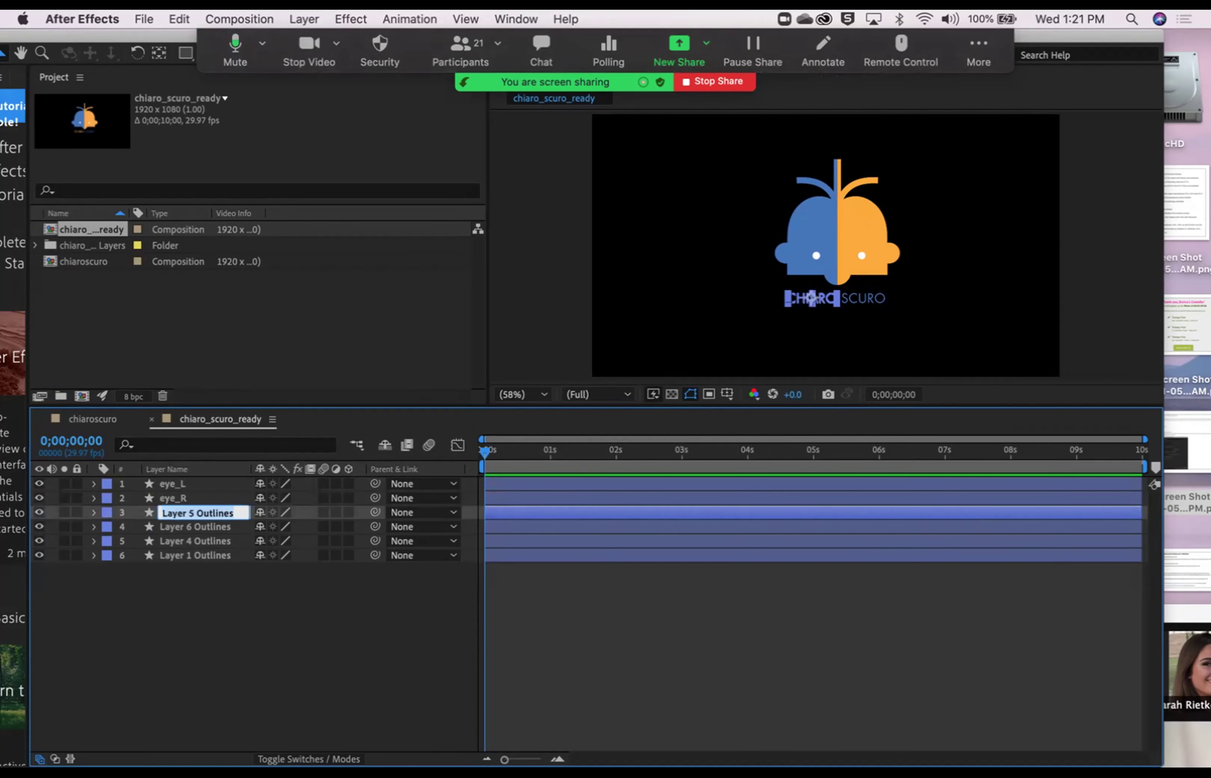
type("txt_chiaro")
key("Return")
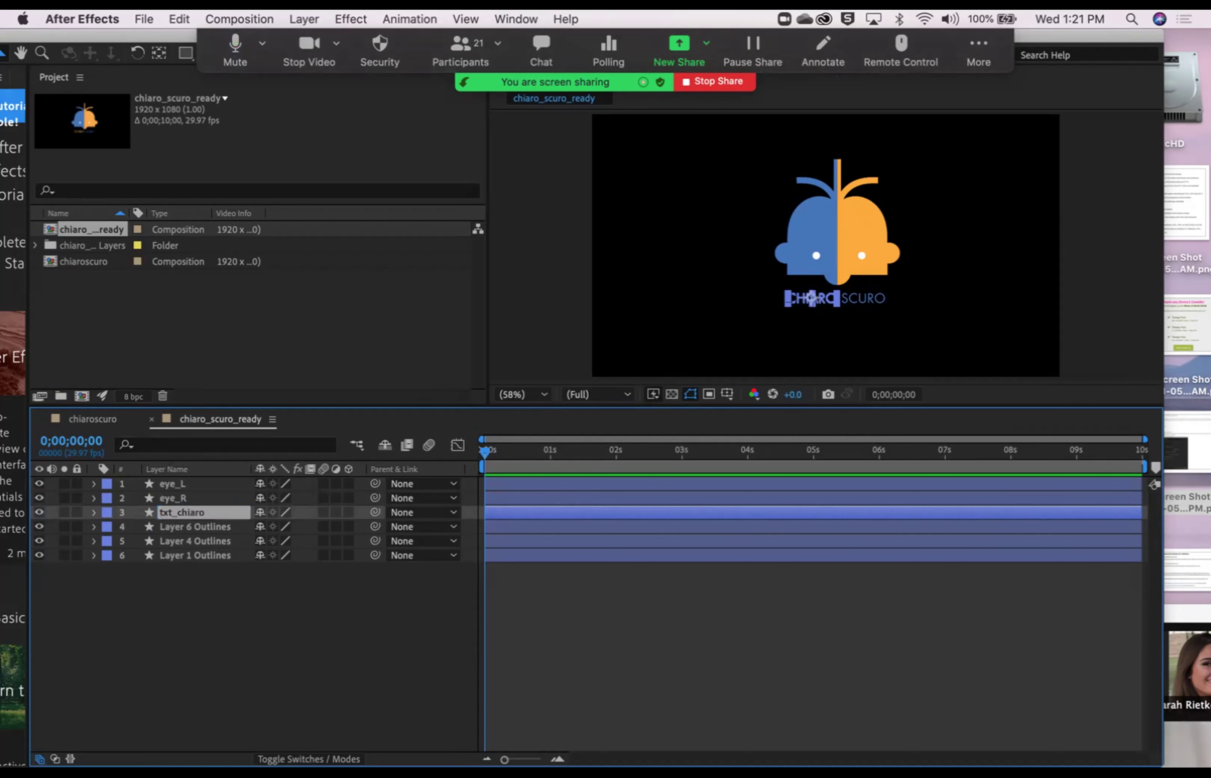
left_click(166, 527)
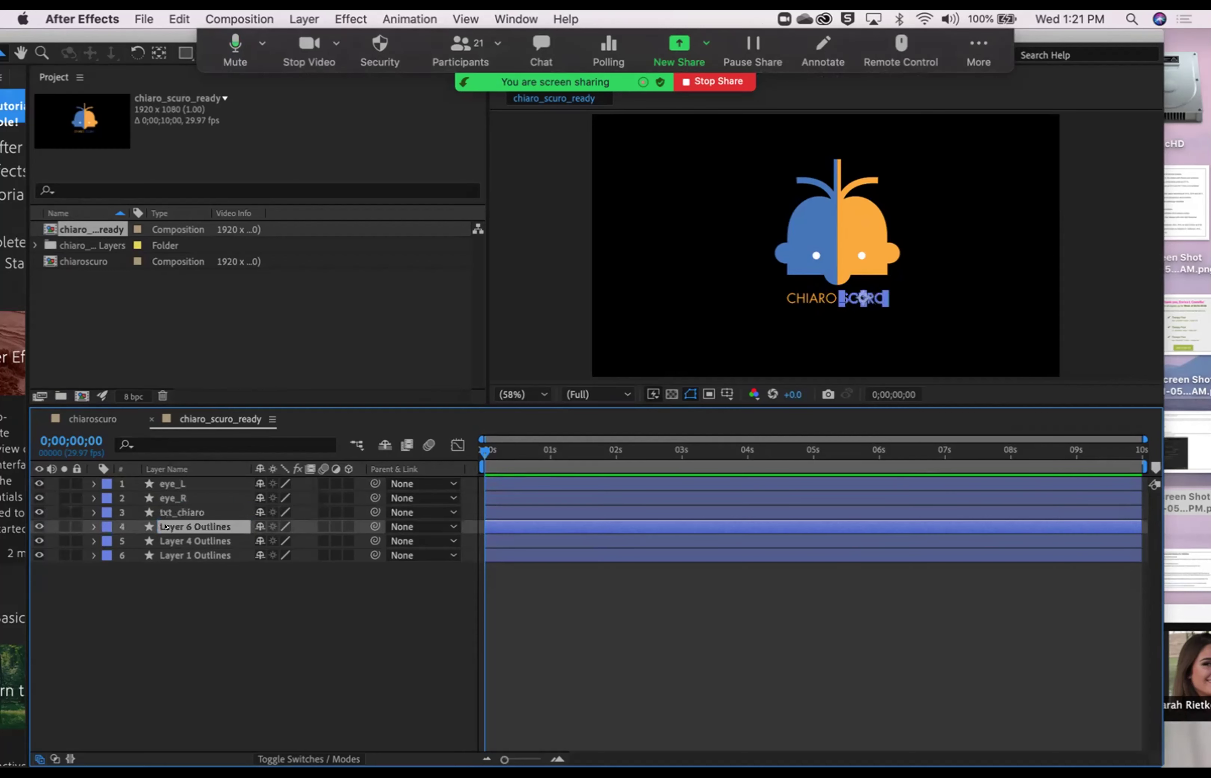
key("Return")
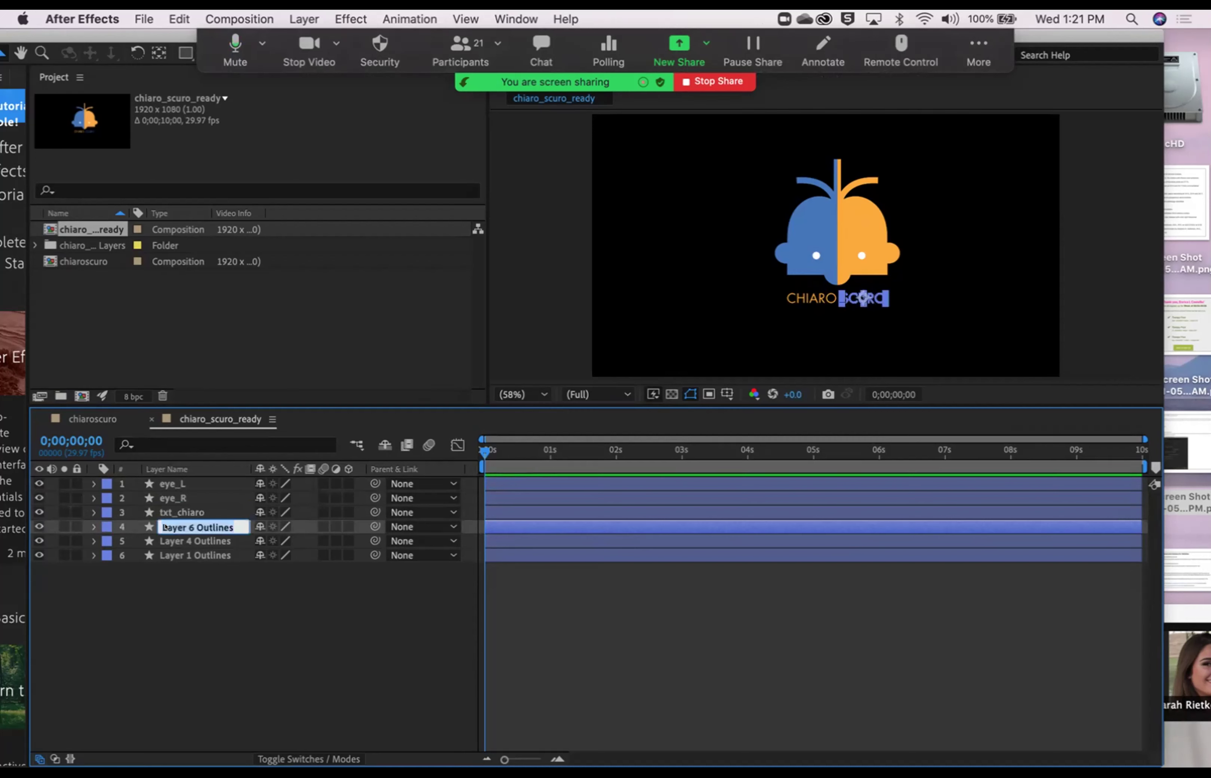
type("txt_scuro")
key("Return")
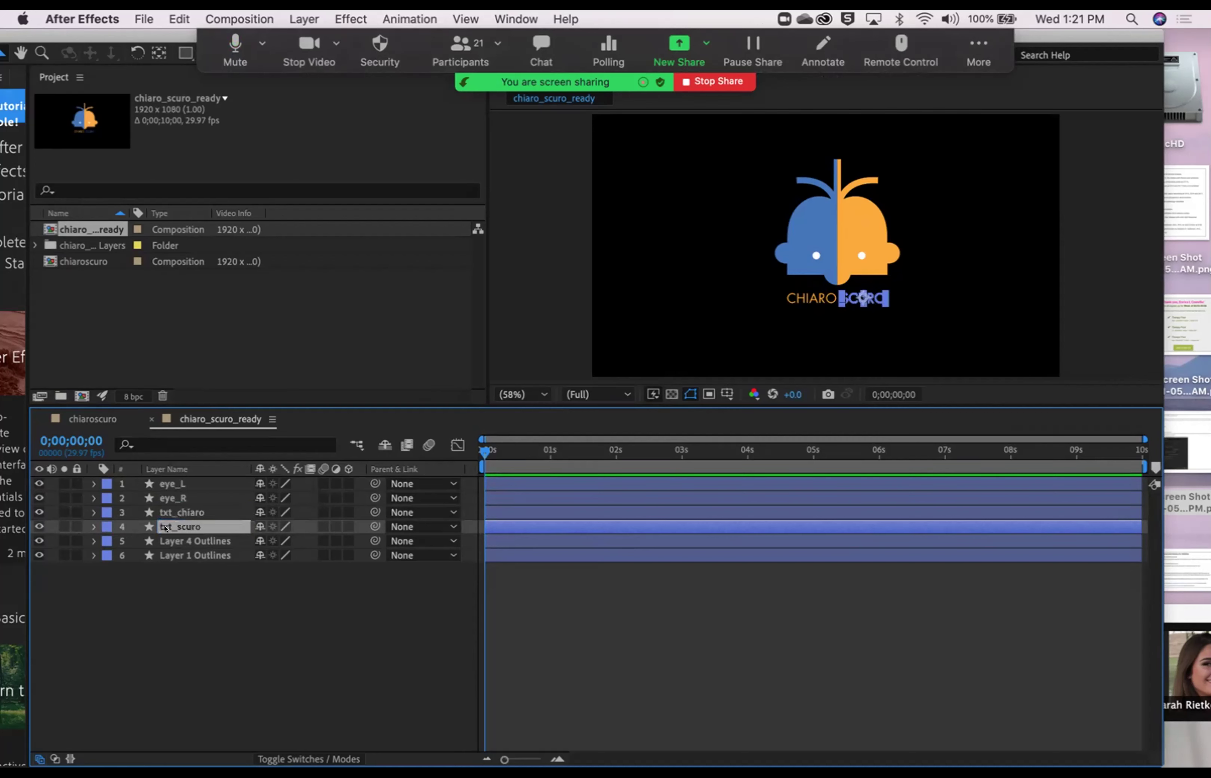
Step: Rename Layer 4 Outlines as face_yellow and Layer 1 Outlines as face_blue
left_click(168, 541)
key("Return")
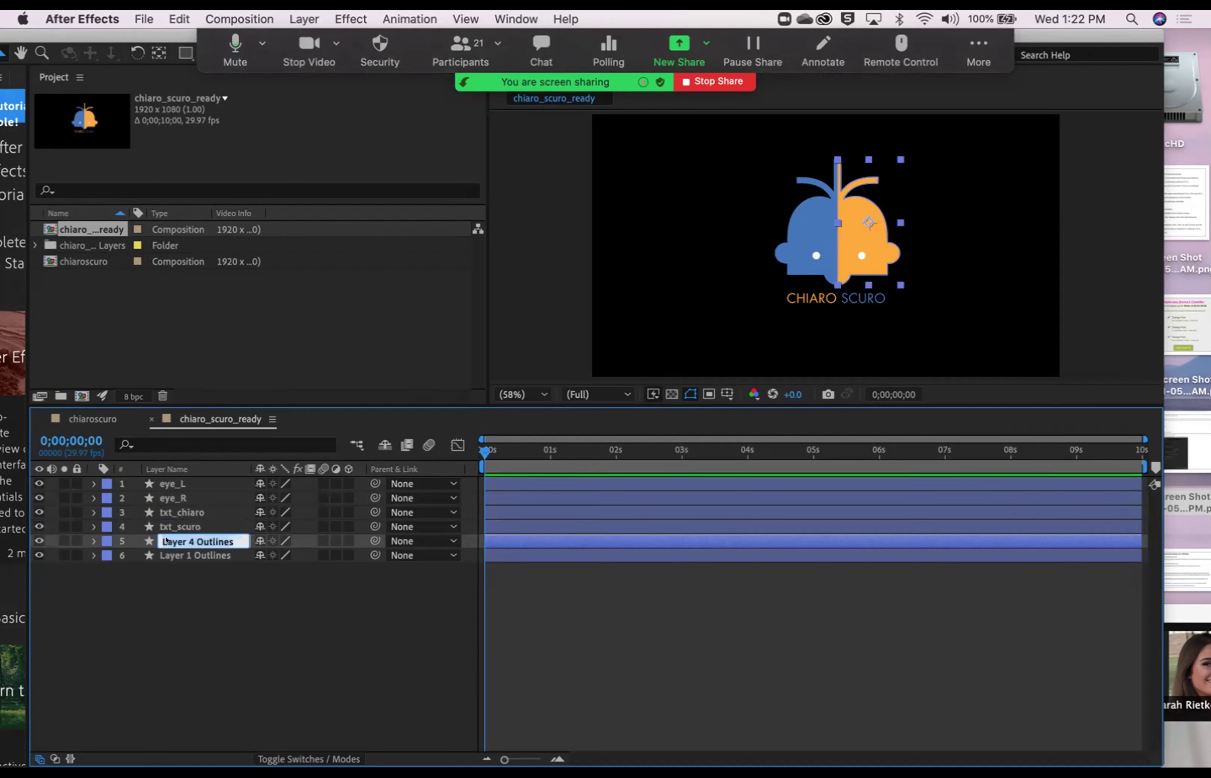
type("face_yellow")
key("Return")
left_click(164, 554)
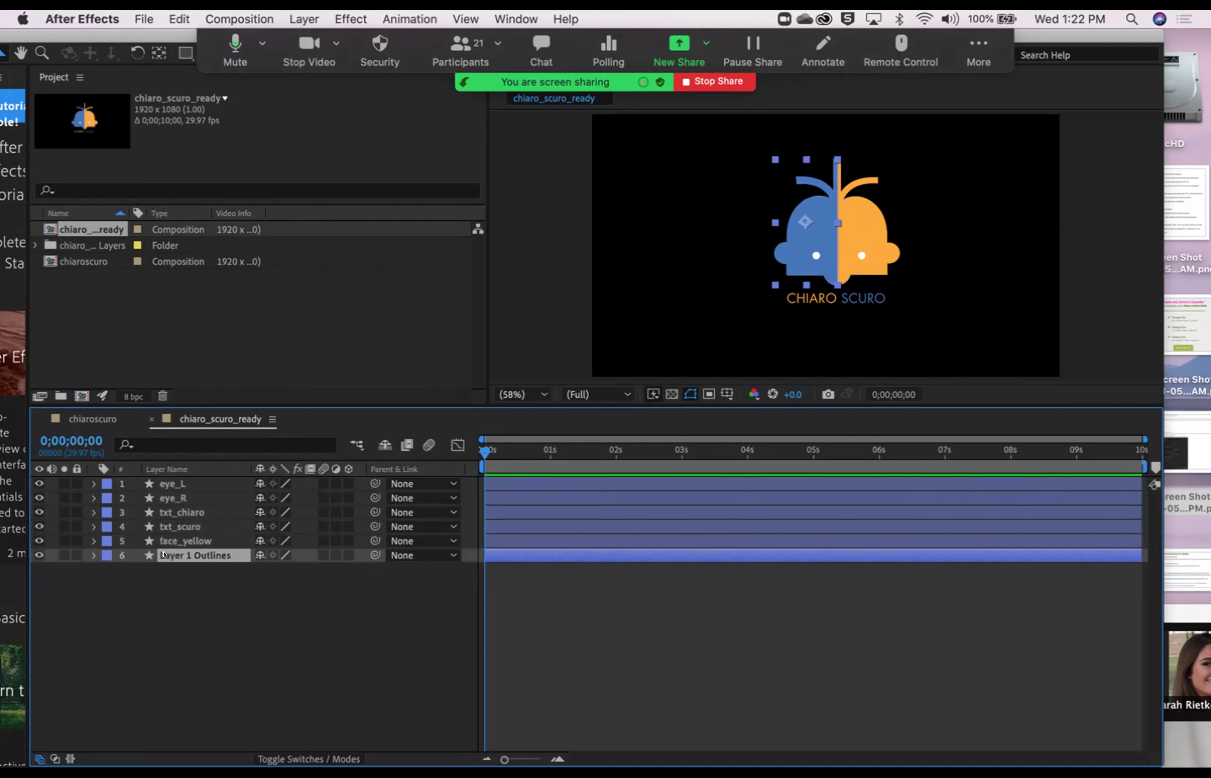
key("Return")
type("f")
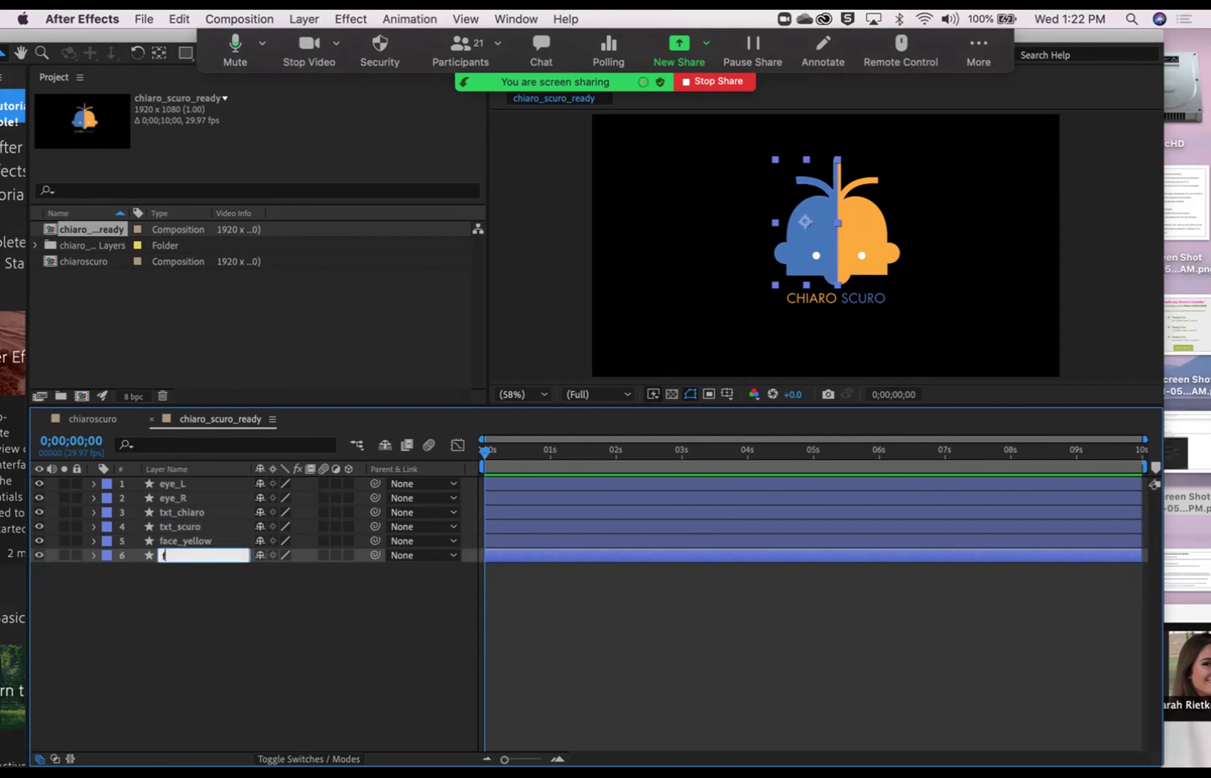
type("ace_blue")
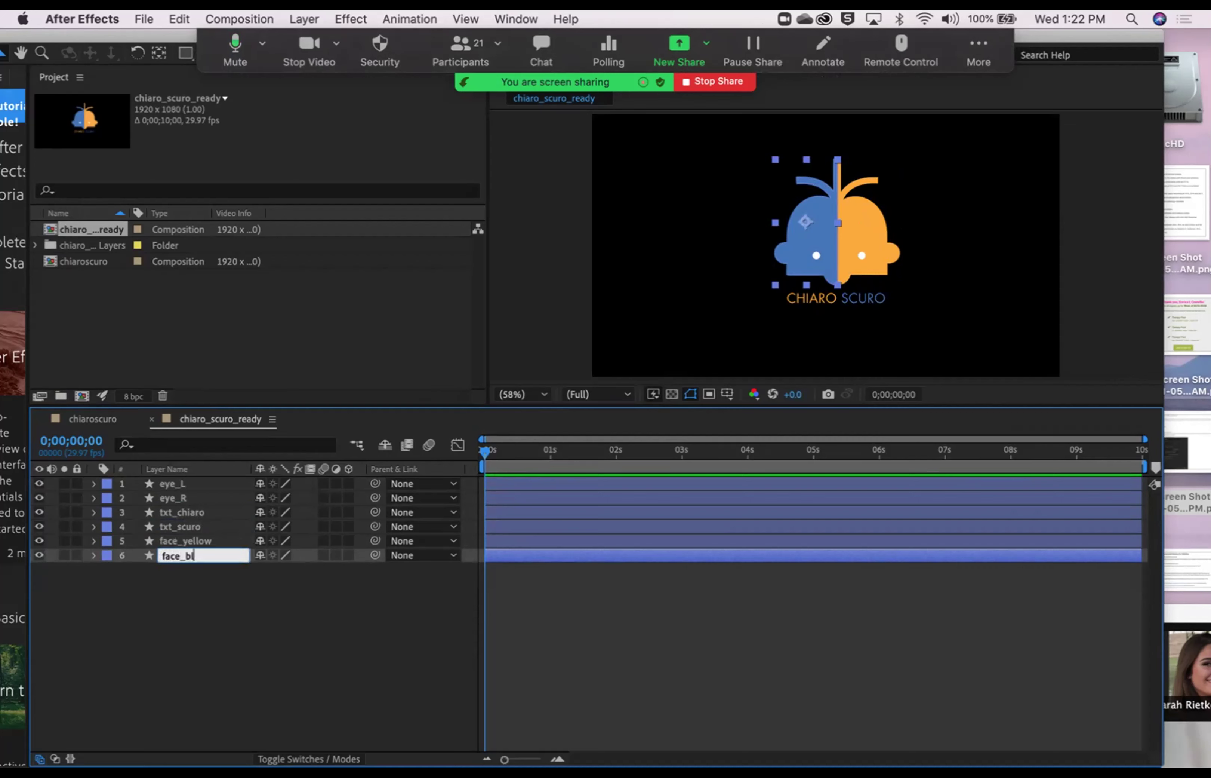
key("Return")
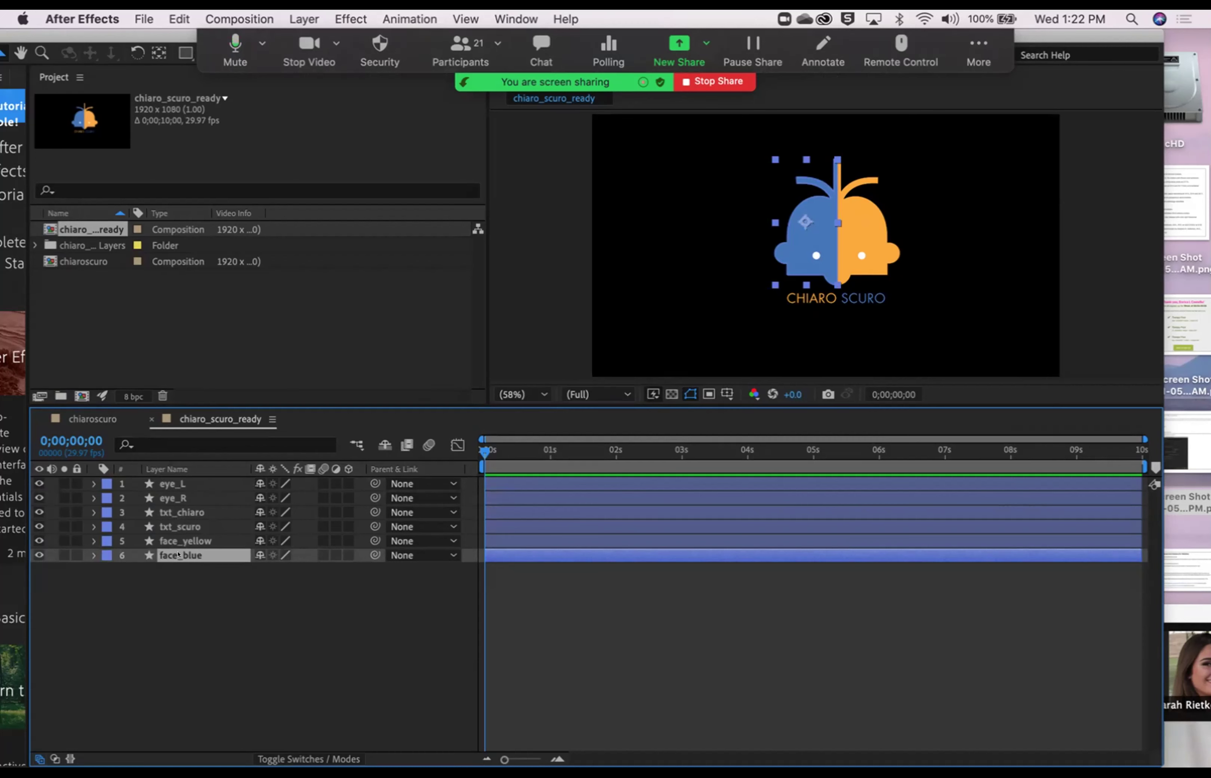
Step: Move the blue face horizontally off the left side of the composition frame and the yellow face off its right side
mouse_move(475, 447)
left_mouse_down()
mouse_move(679, 449)
mouse_move(476, 449)
left_mouse_up()
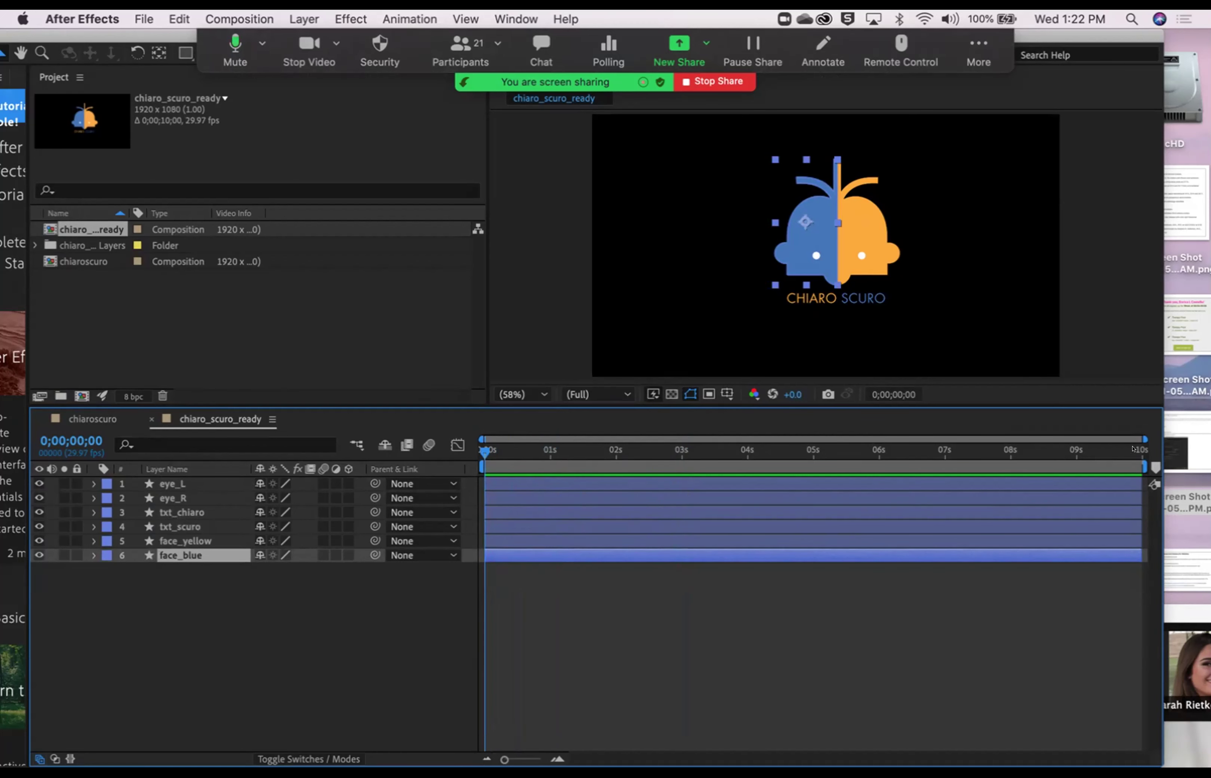
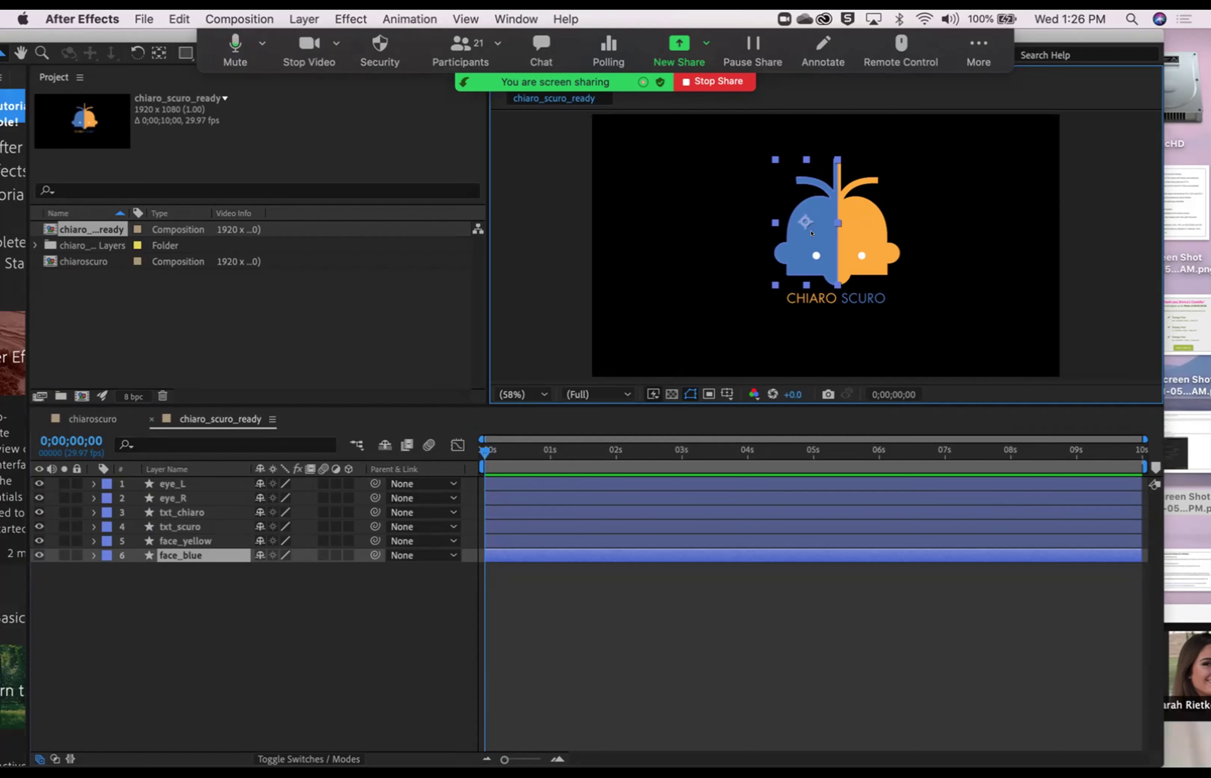
left_click_drag(811, 233, 515, 245)
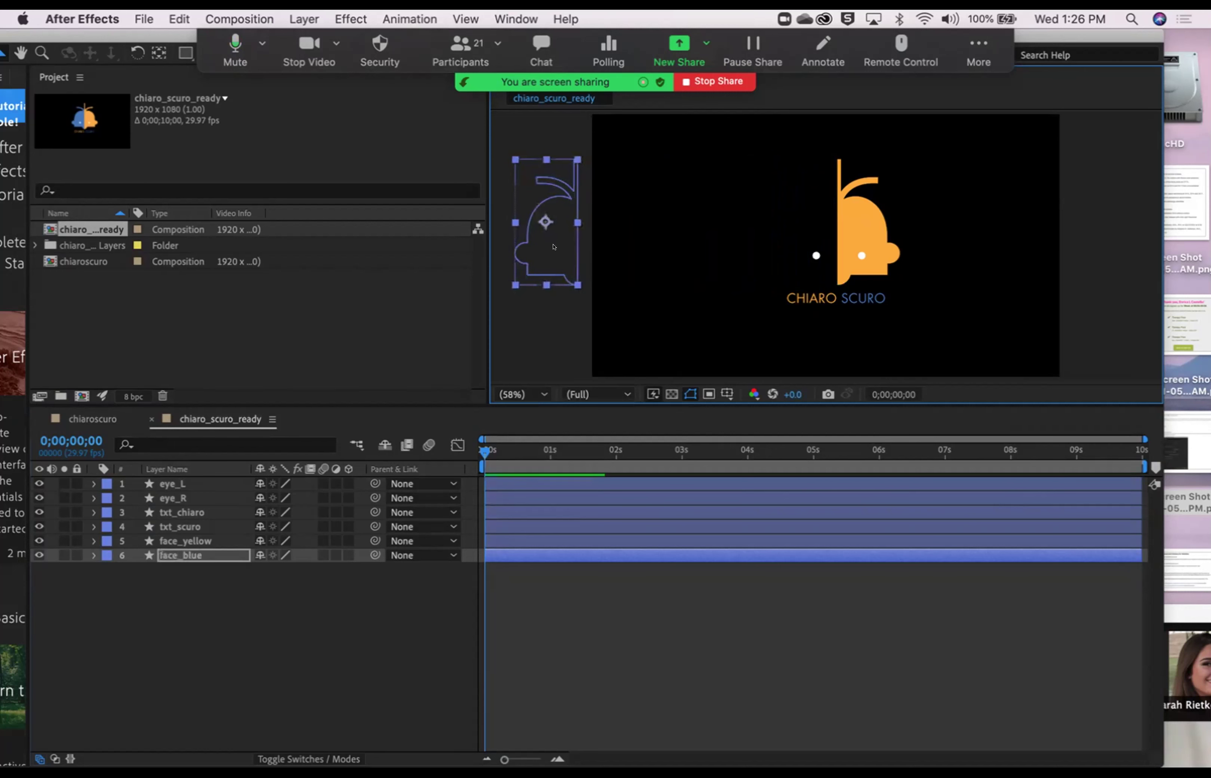
left_click(850, 230)
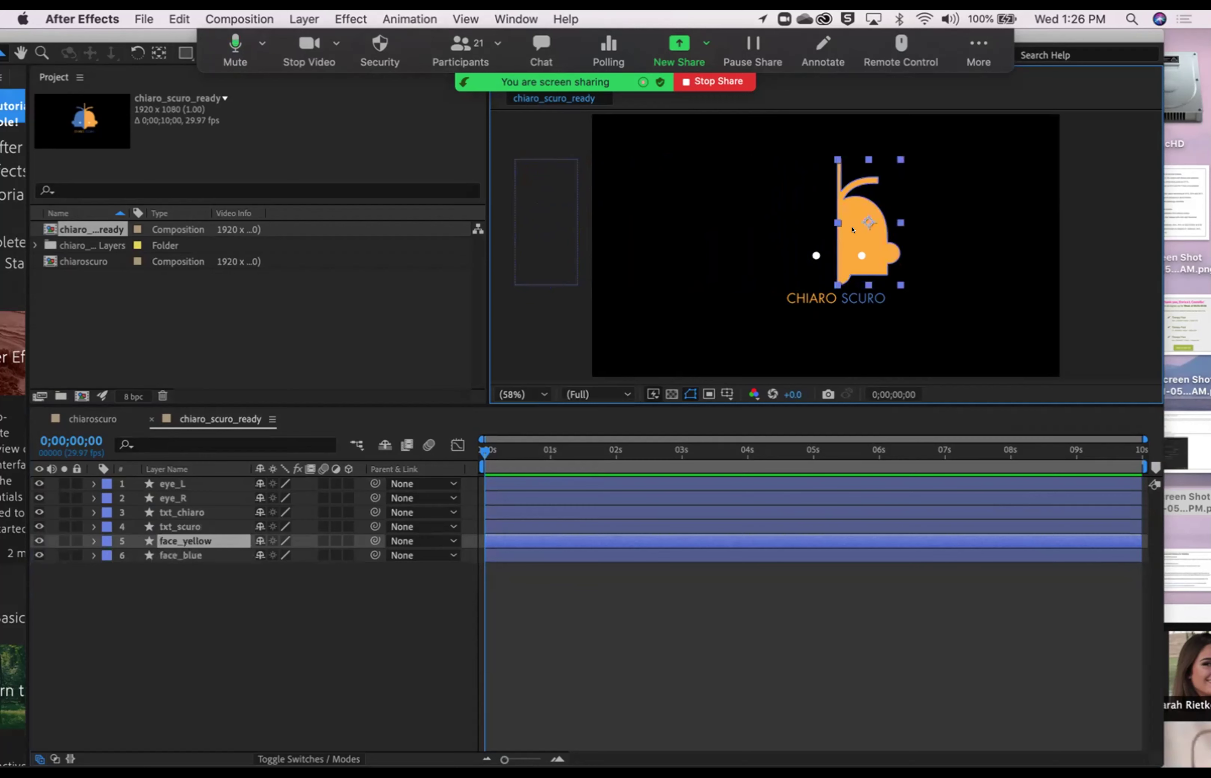
left_click_drag(853, 229, 1094, 270)
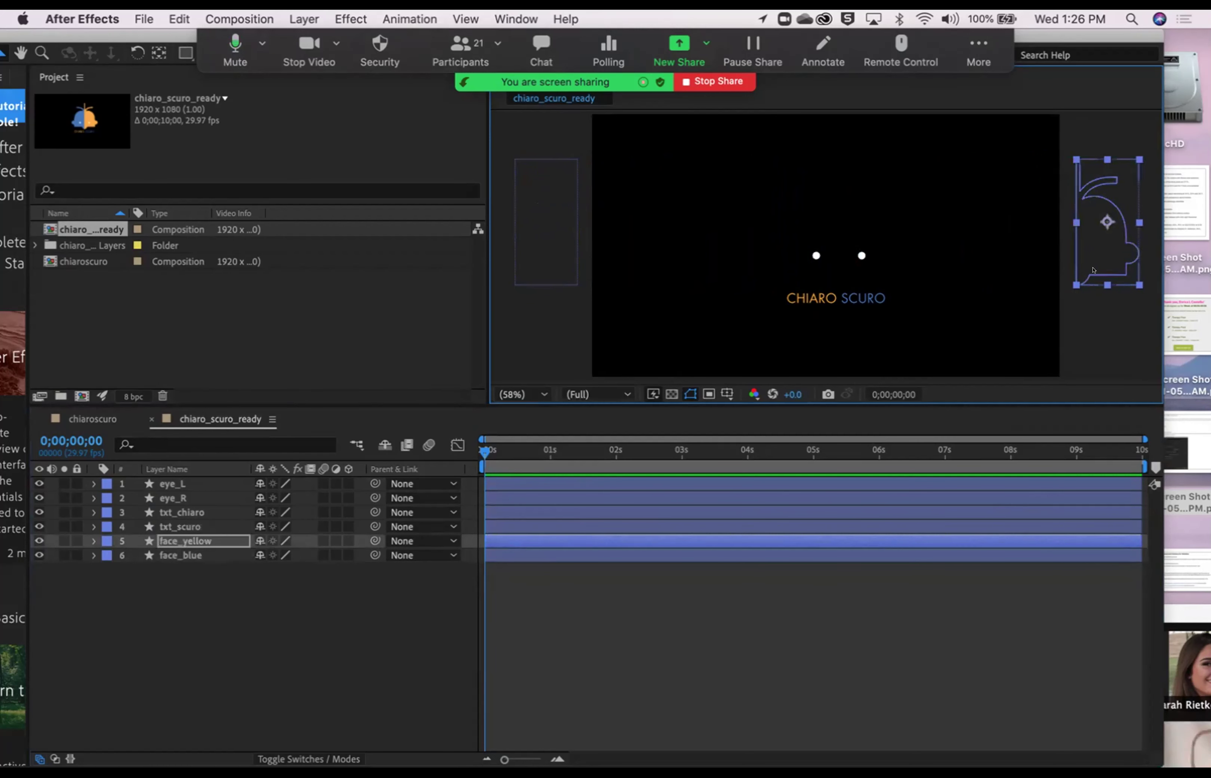
Step: Move the left eye straight up above the composition frame and the right eye straight down below it
left_click(812, 255)
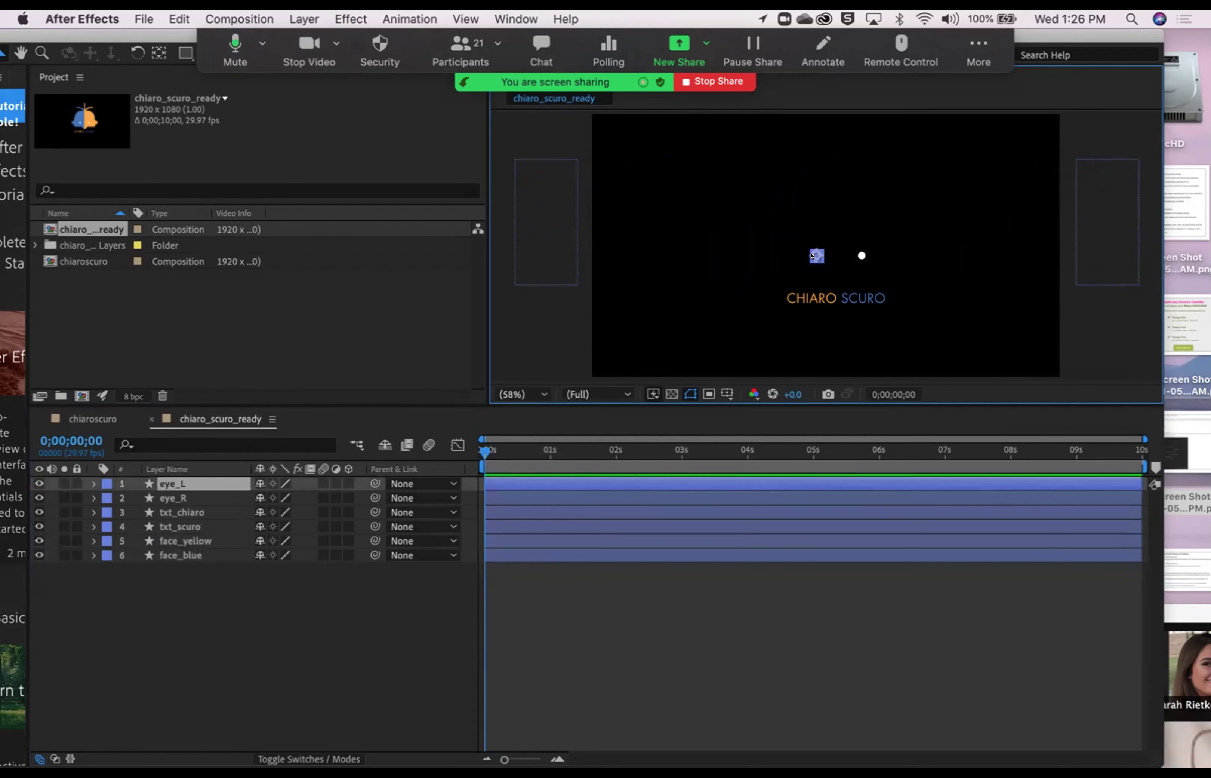
left_click_drag(812, 257, 813, 97)
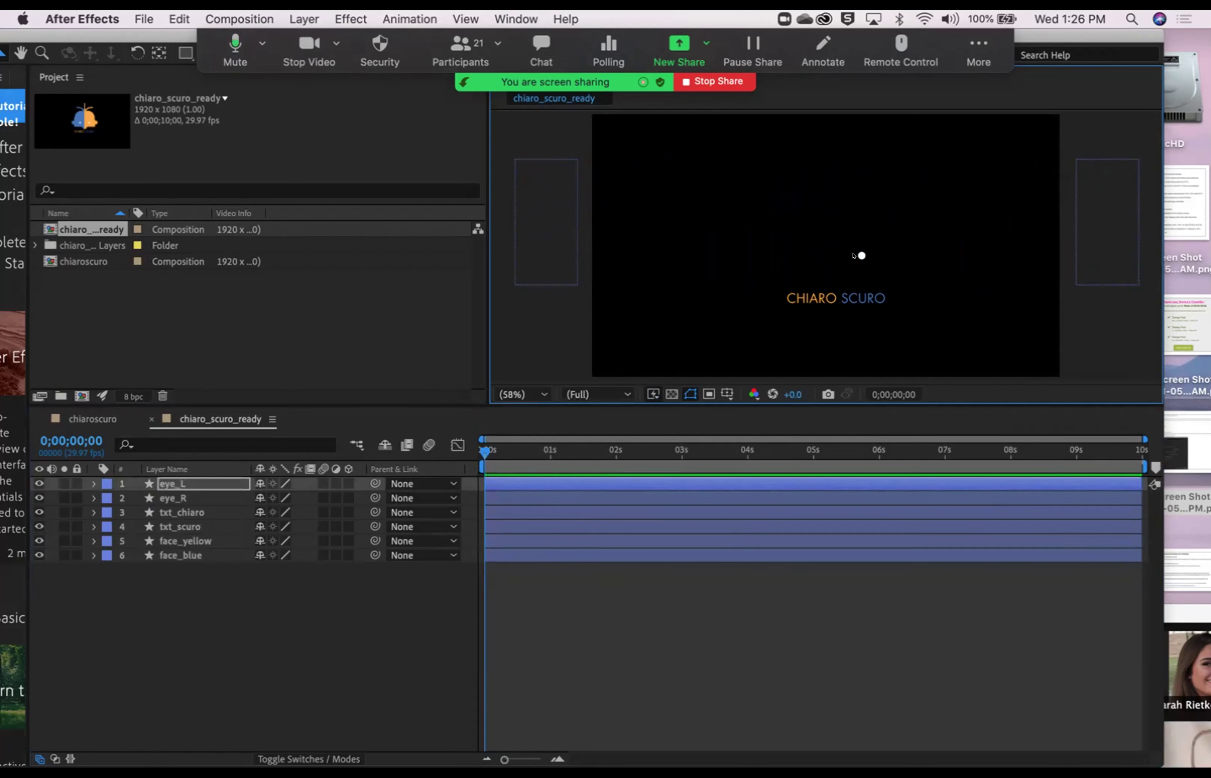
left_click(860, 255)
left_click_drag(853, 257, 852, 387)
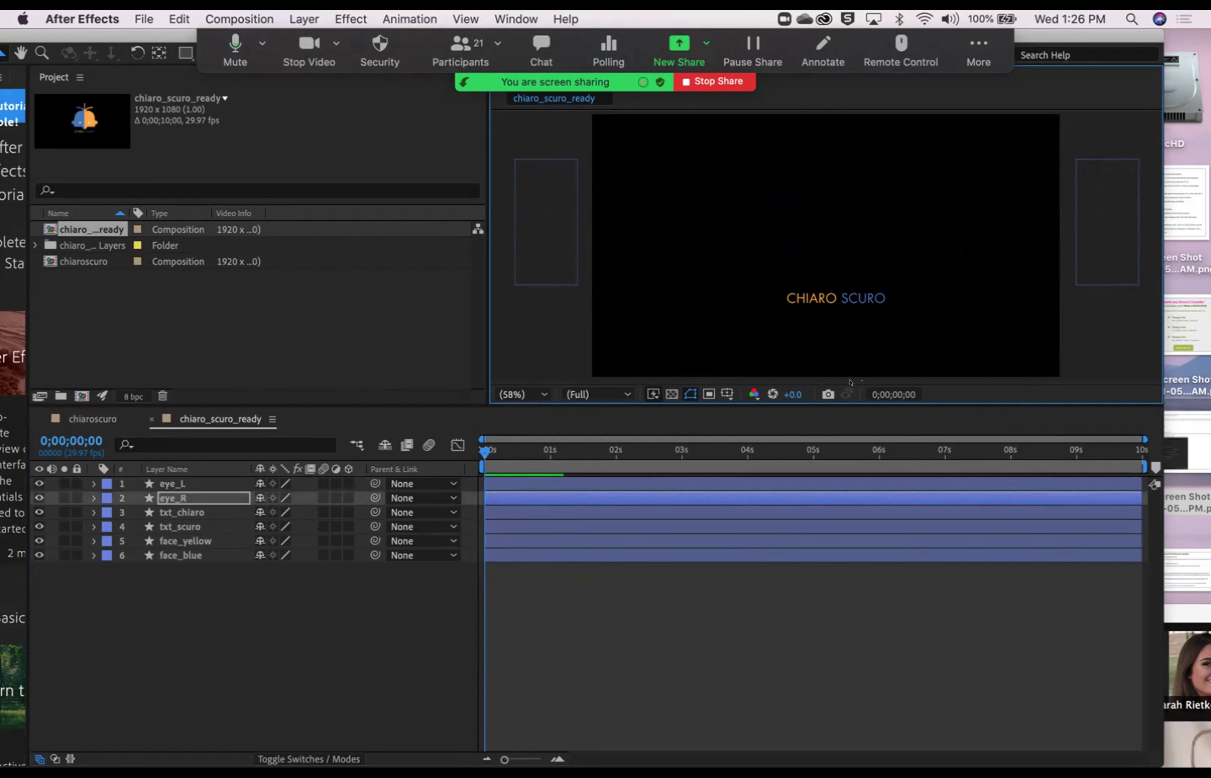
Step: Move the CHIARO text horizontally off the right side of the composition frame and the SCURO text off its left side
left_click(532, 392)
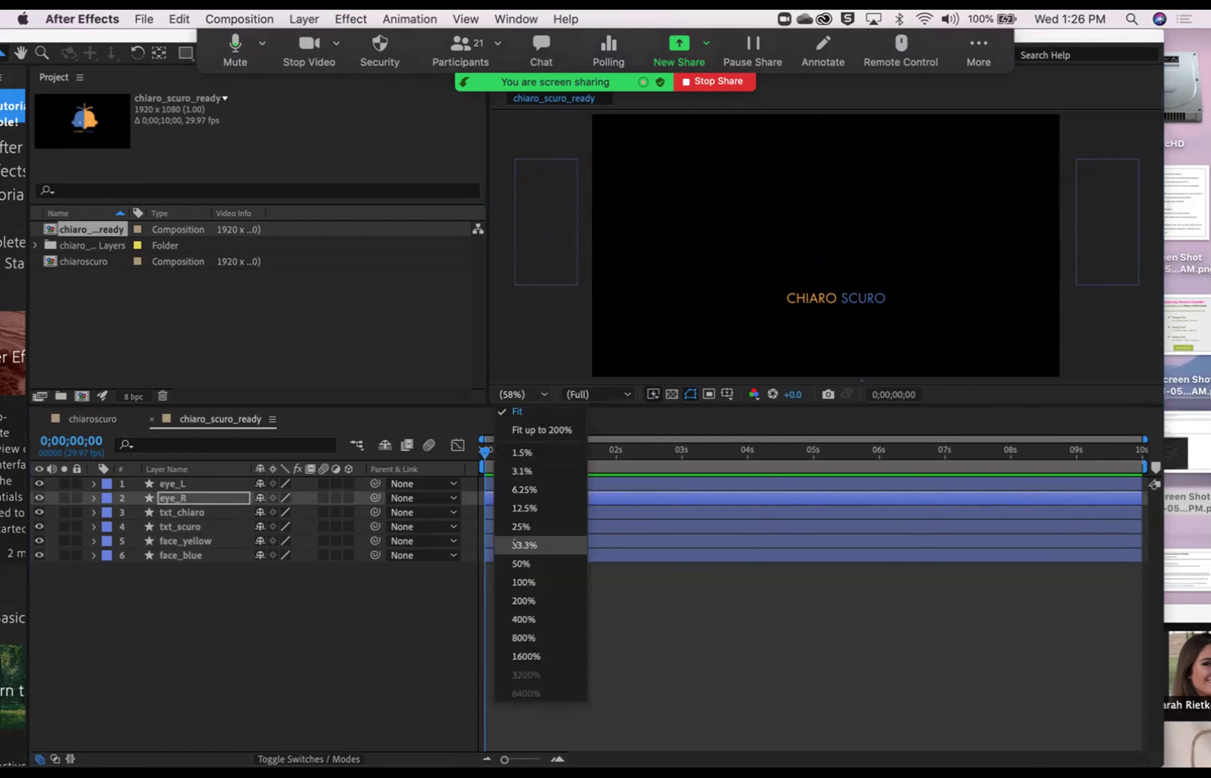
left_click(514, 555)
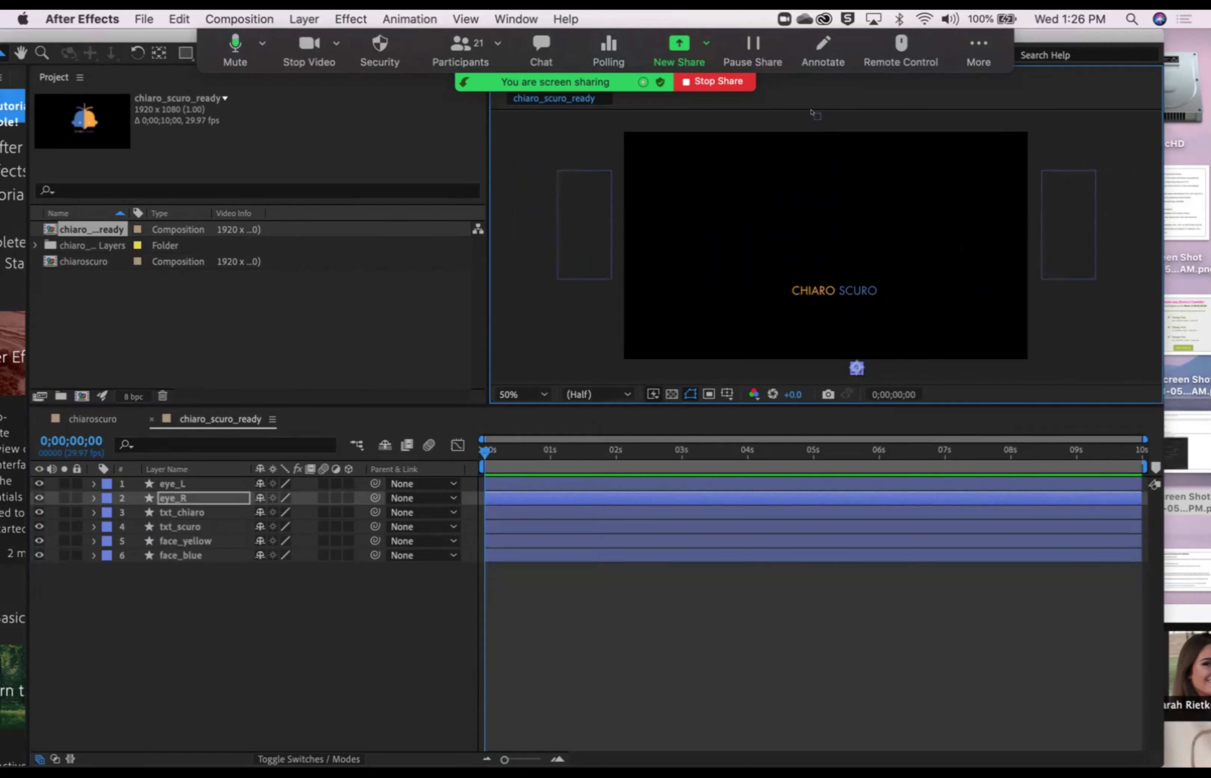
key("super+Up")
key("super+Down")
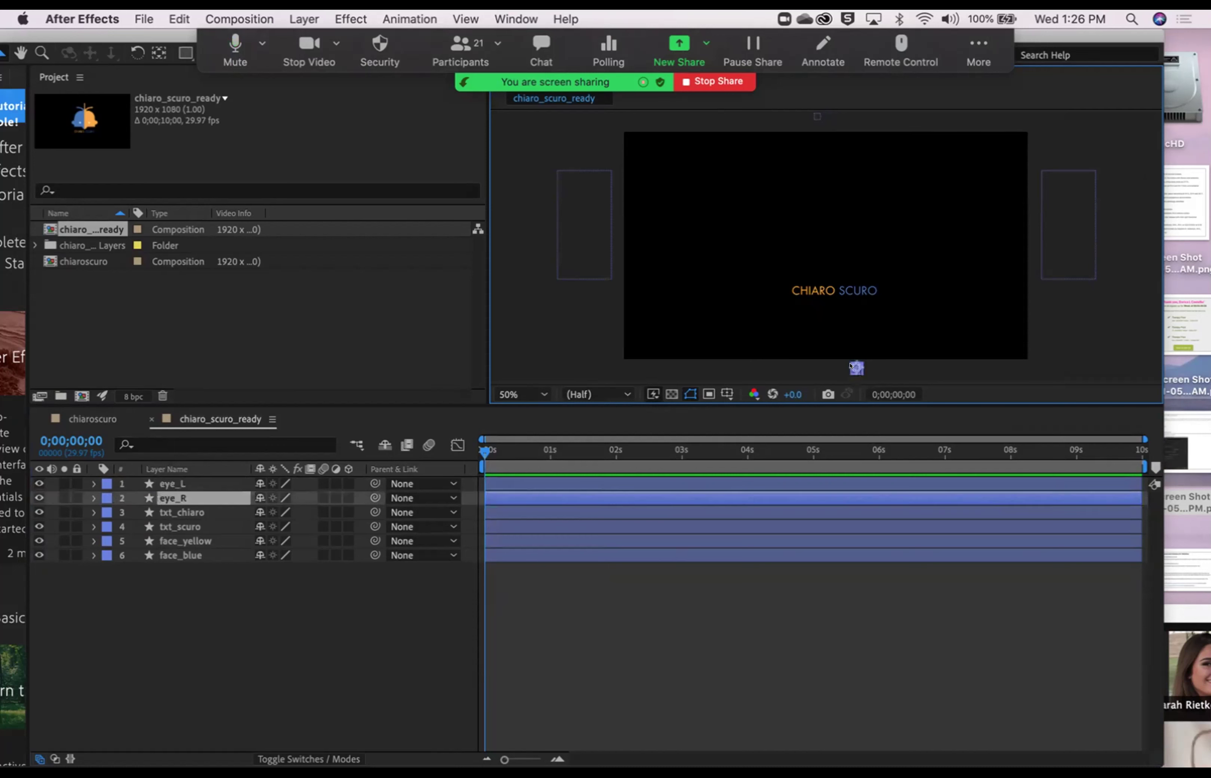
key("super+Down")
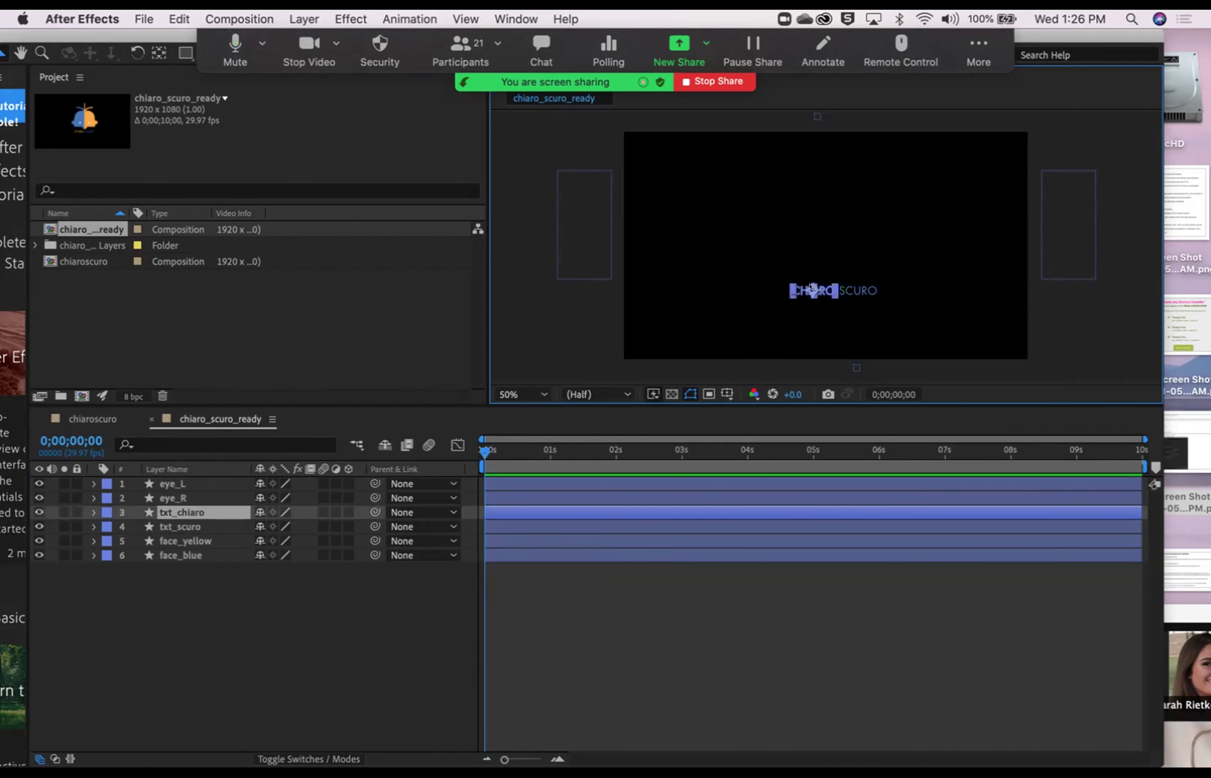
left_click_drag(812, 288, 1062, 292)
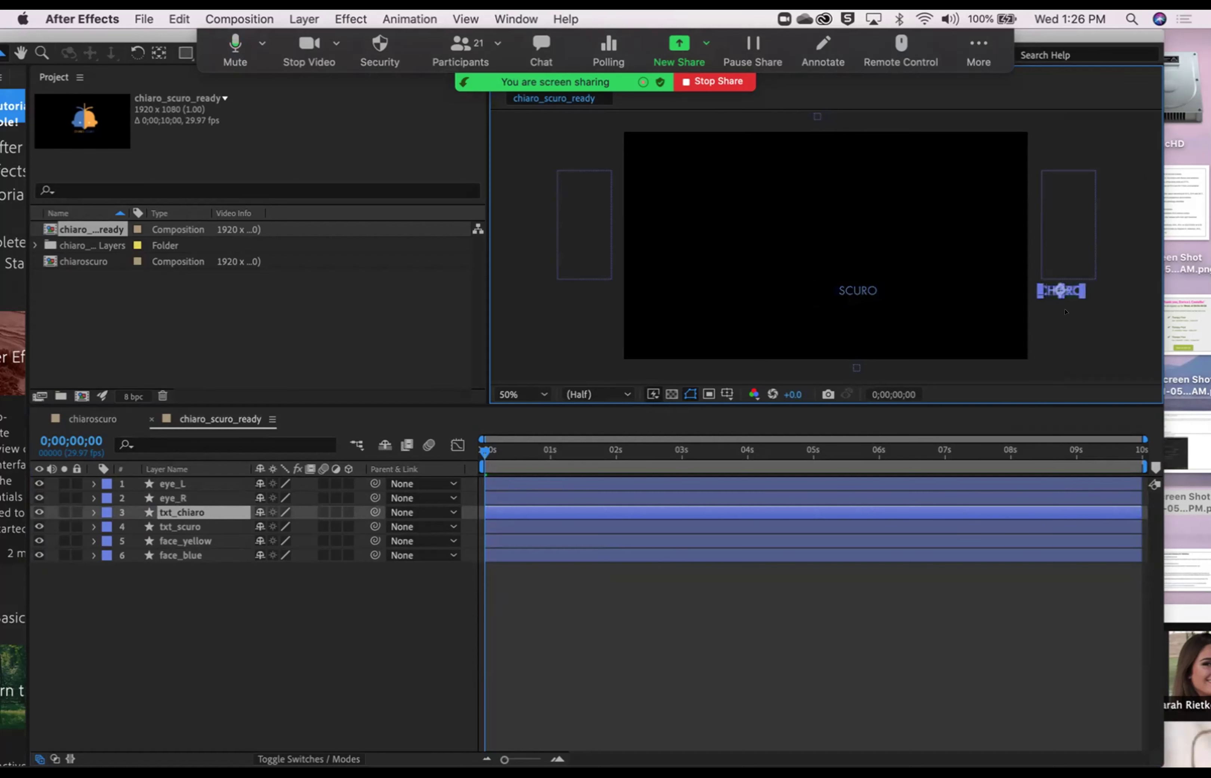
left_click(859, 290)
left_click_drag(863, 287, 595, 289)
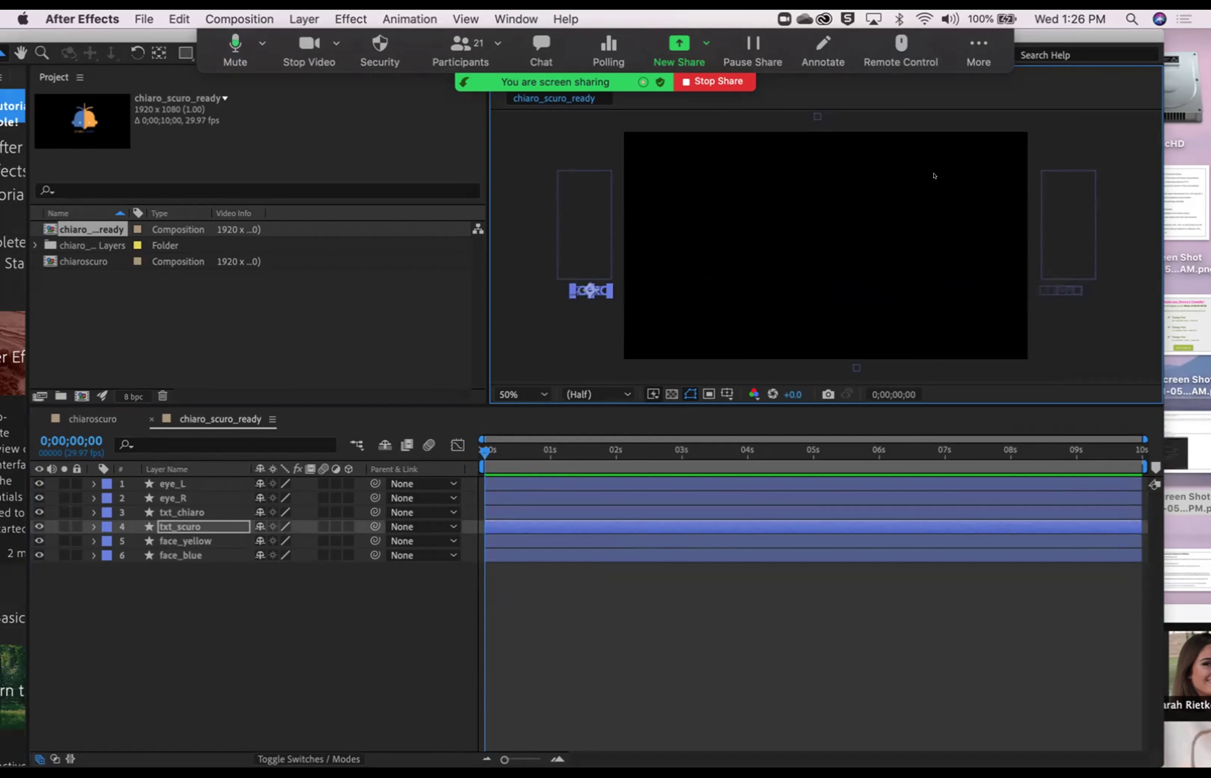
left_click_drag(593, 226, 638, 229)
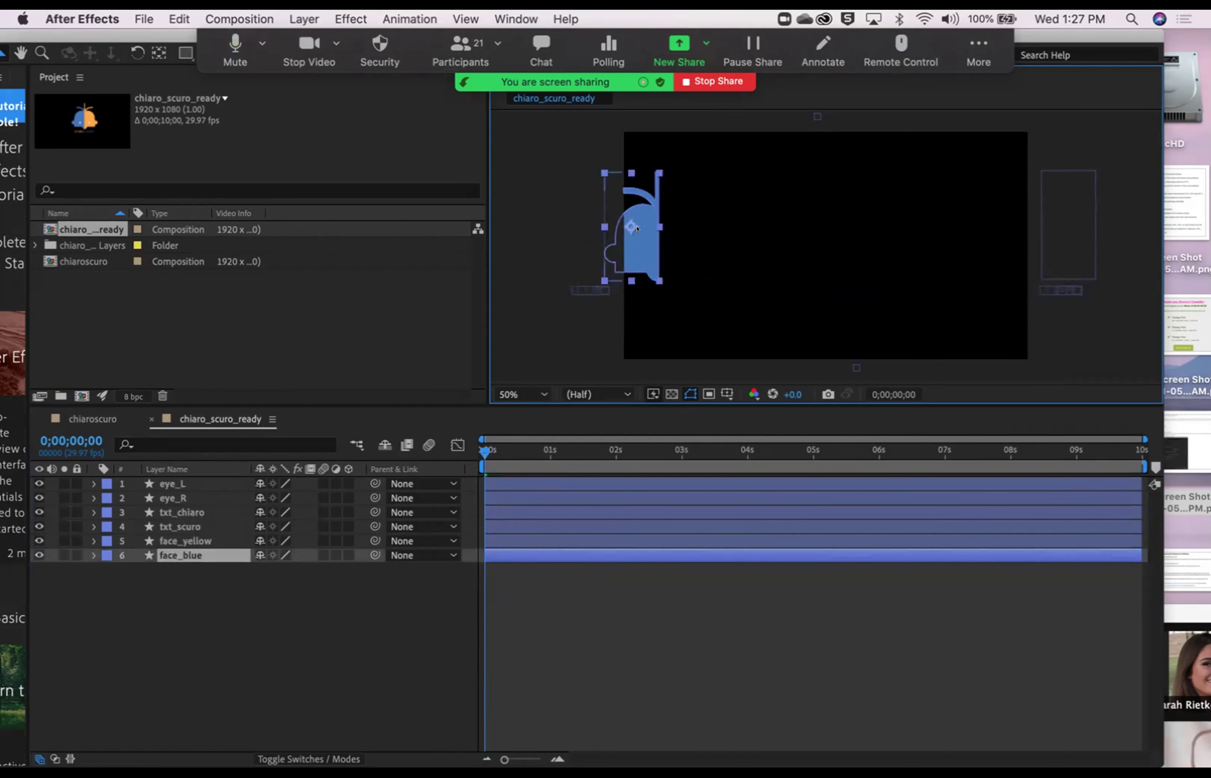
key("super+z")
left_click_drag(593, 286, 656, 286)
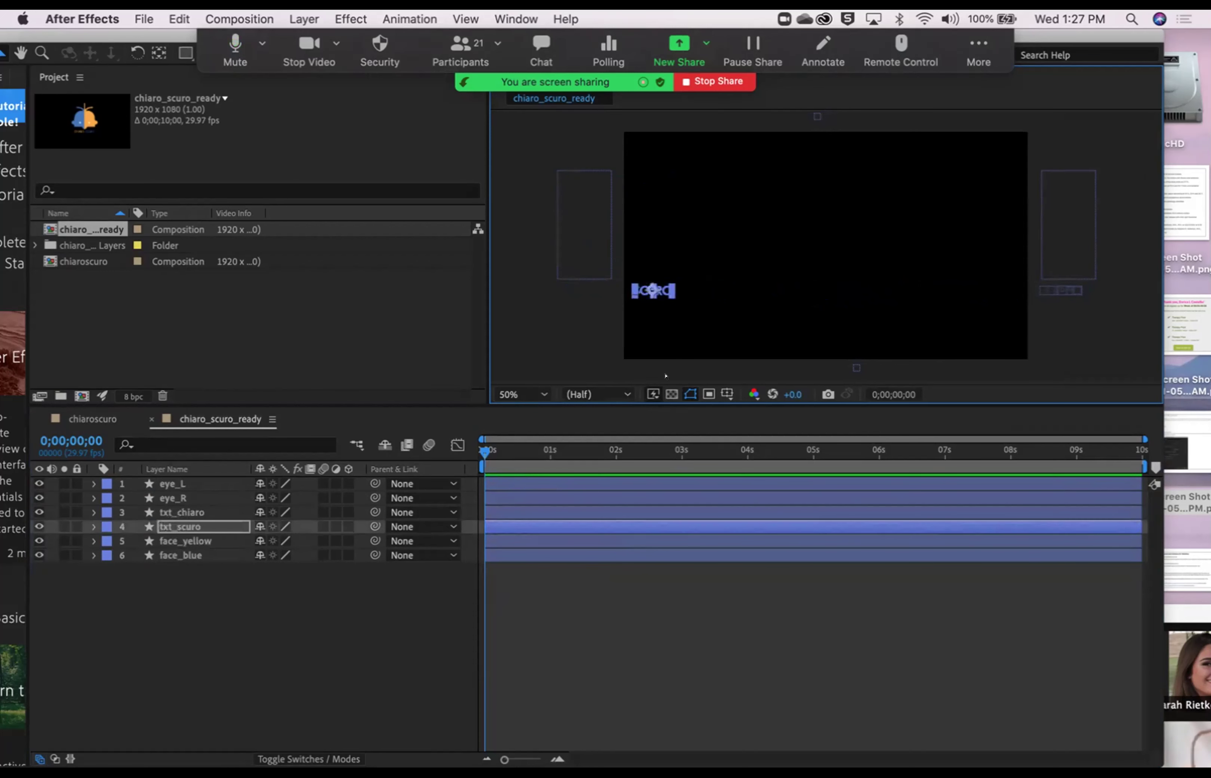
key("super+z")
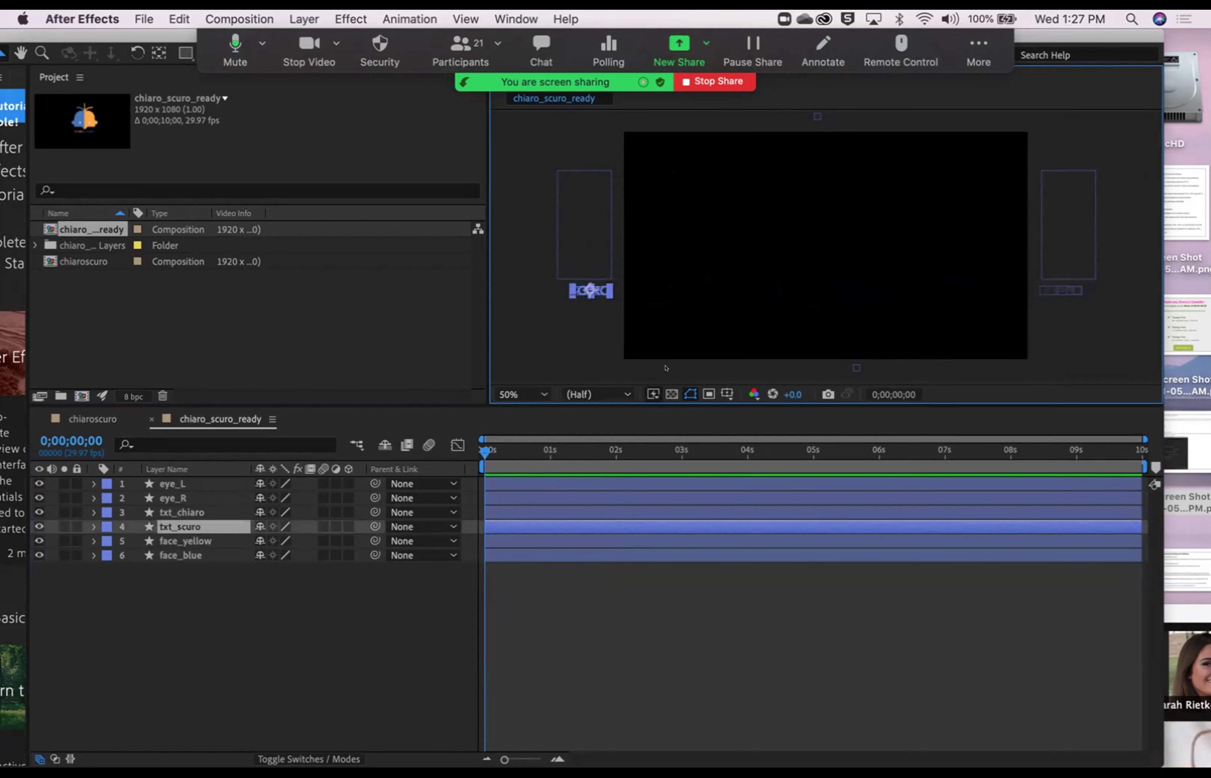
Step: Undo the moves that placed the SCURO and CHIARO texts outside the composition frame
key("super+shift+z")
key("super+Up")
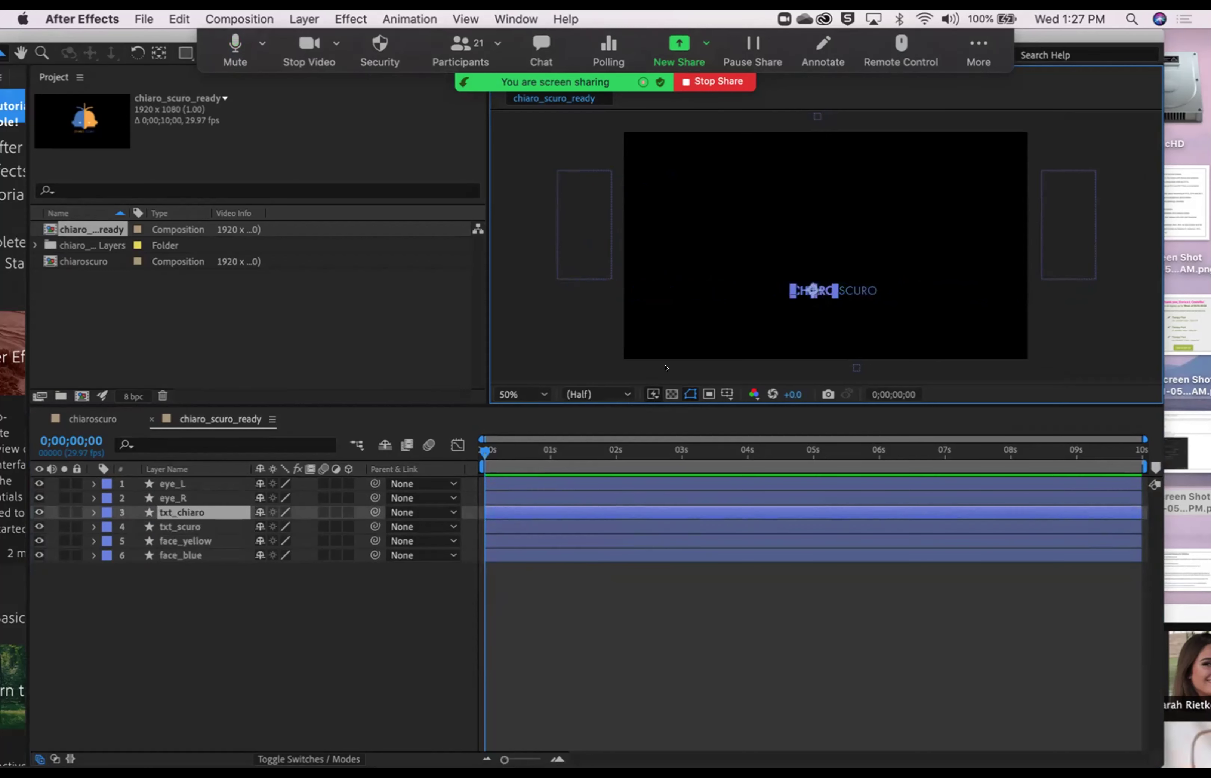
left_click_drag(562, 247, 622, 246)
key("super+z")
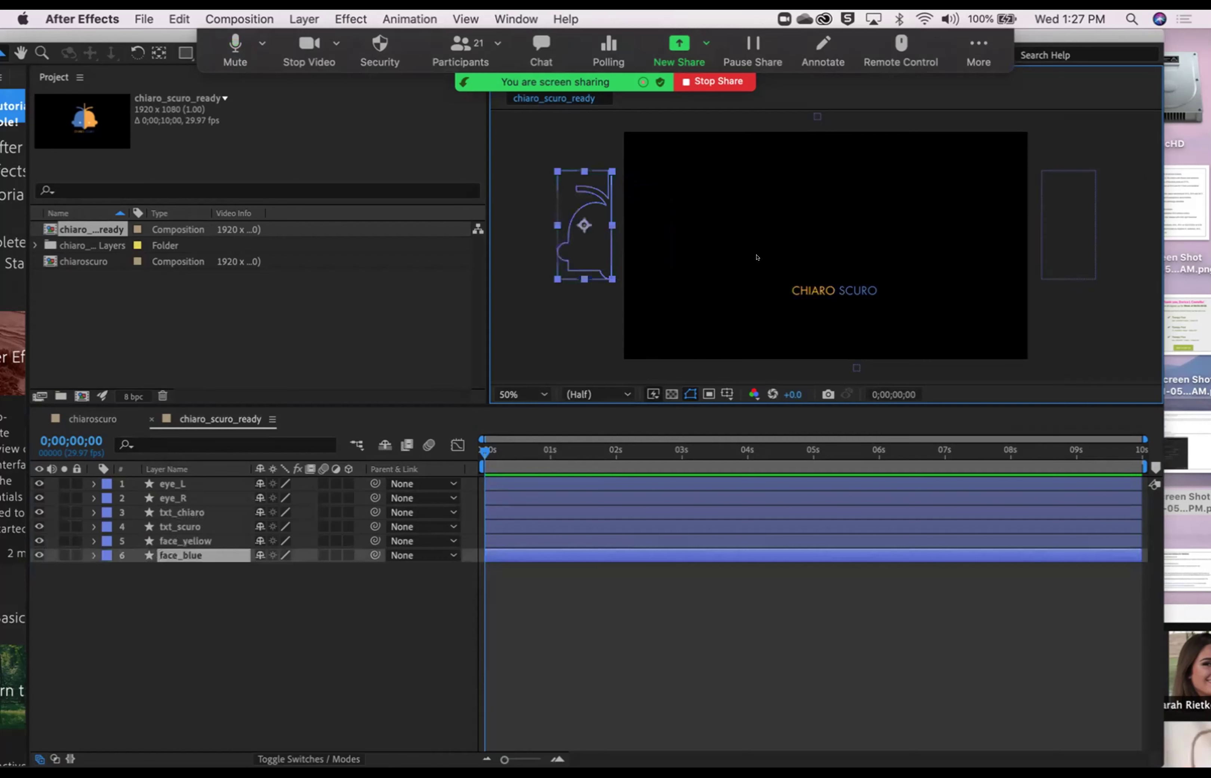
Step: Move the SCURO text horizontally off the right side of the composition frame and the CHIARO text off its left side
left_click(853, 288)
left_click_drag(863, 286, 1066, 290)
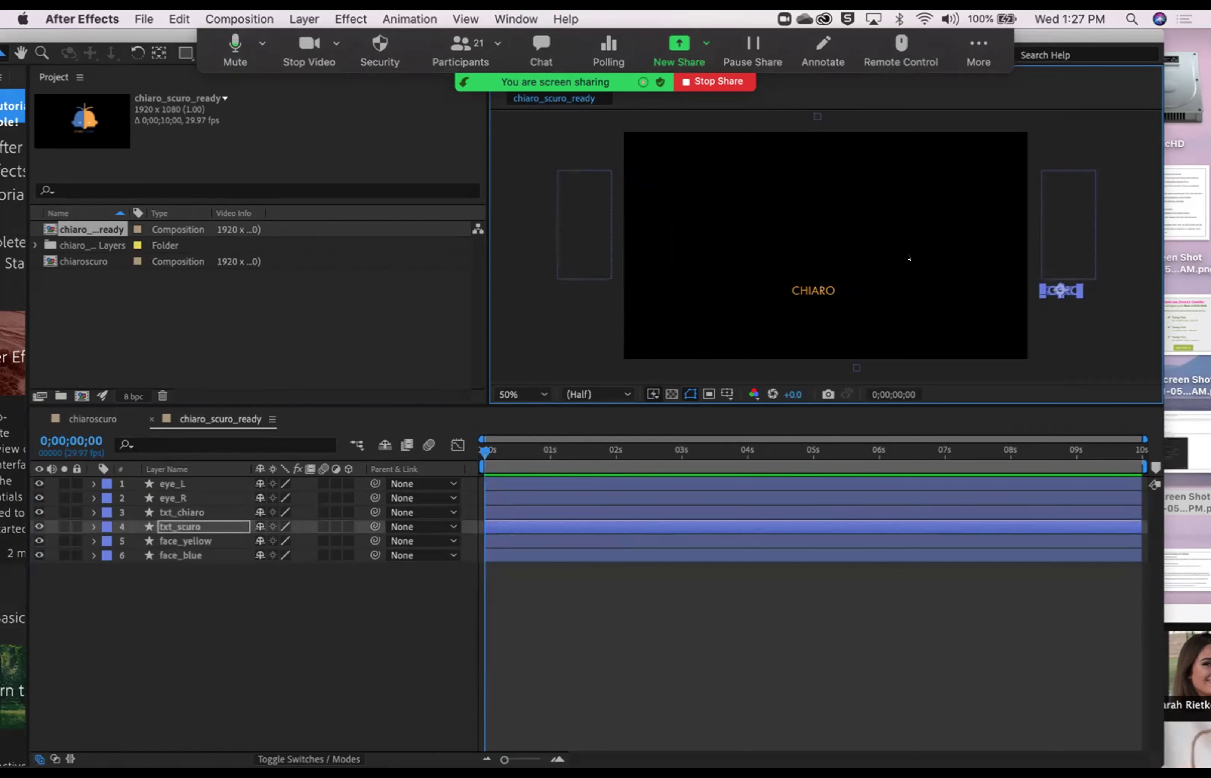
left_click(825, 288)
left_click_drag(824, 288, 598, 289)
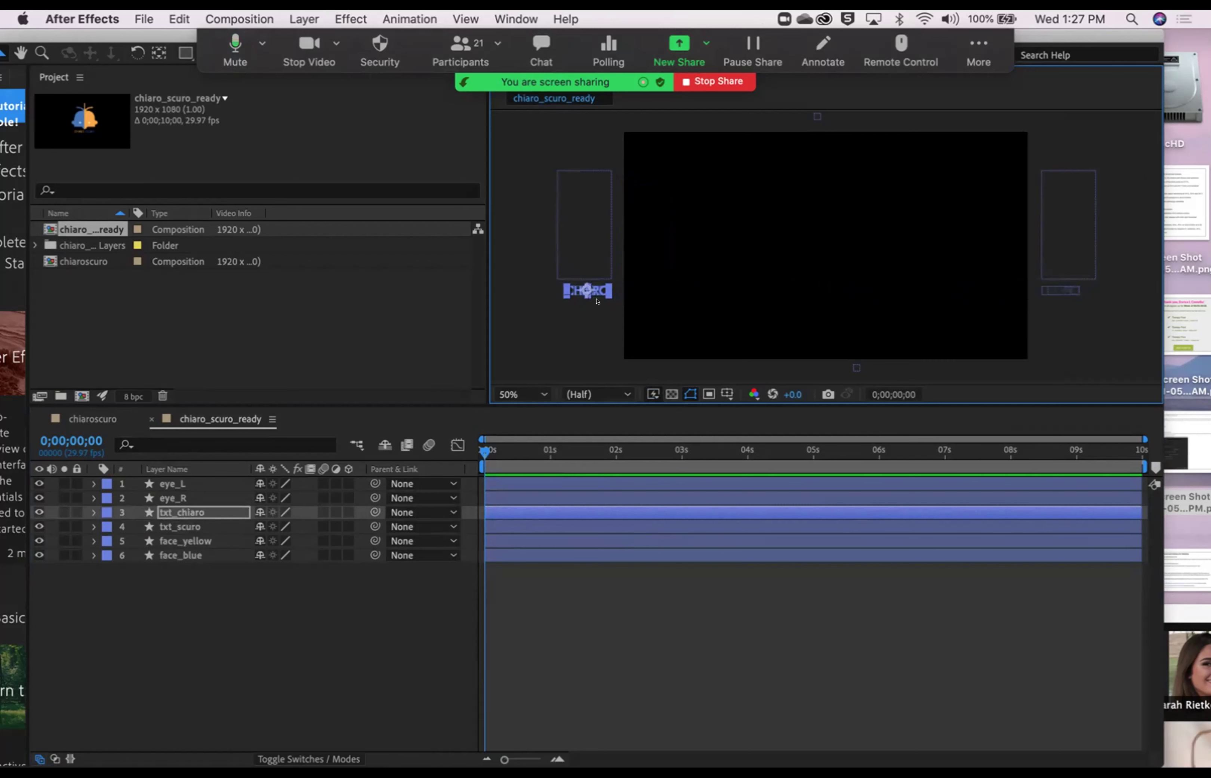
Step: Enable Position animation on the face_blue layer with a keyframe at 0;00;00;00
left_click(568, 230)
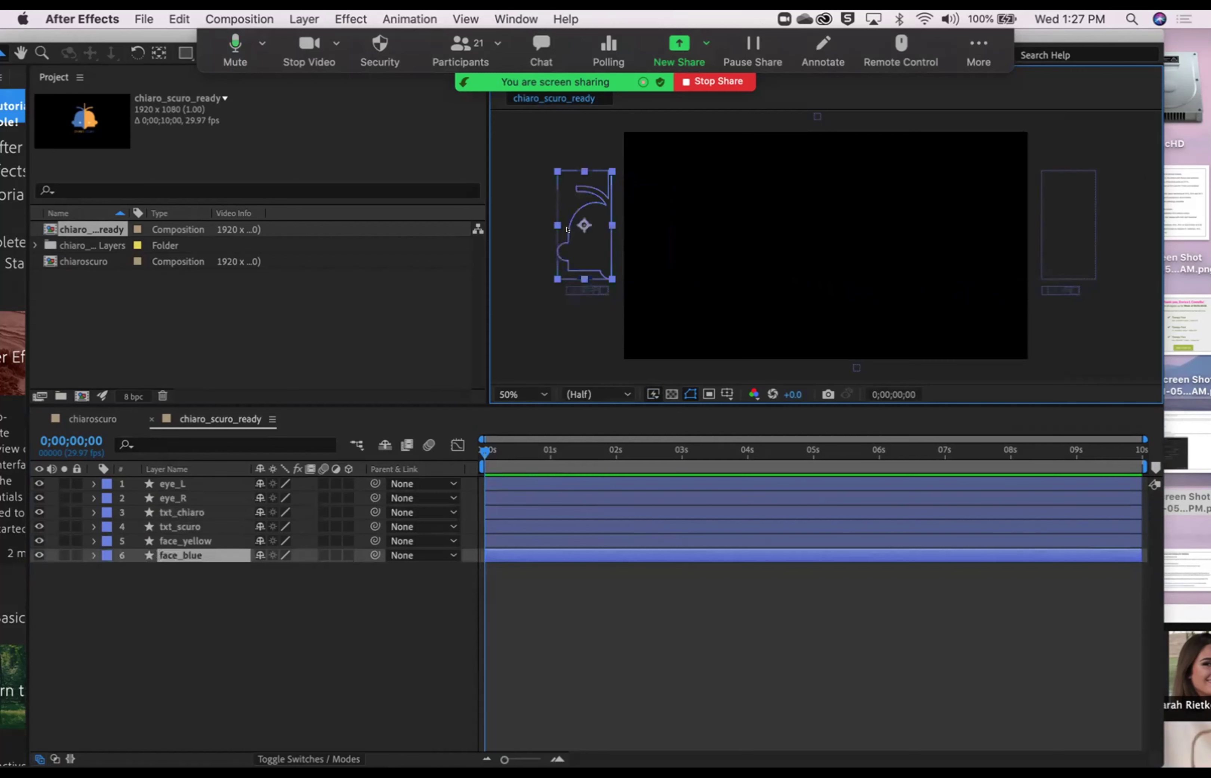
left_click(1053, 286)
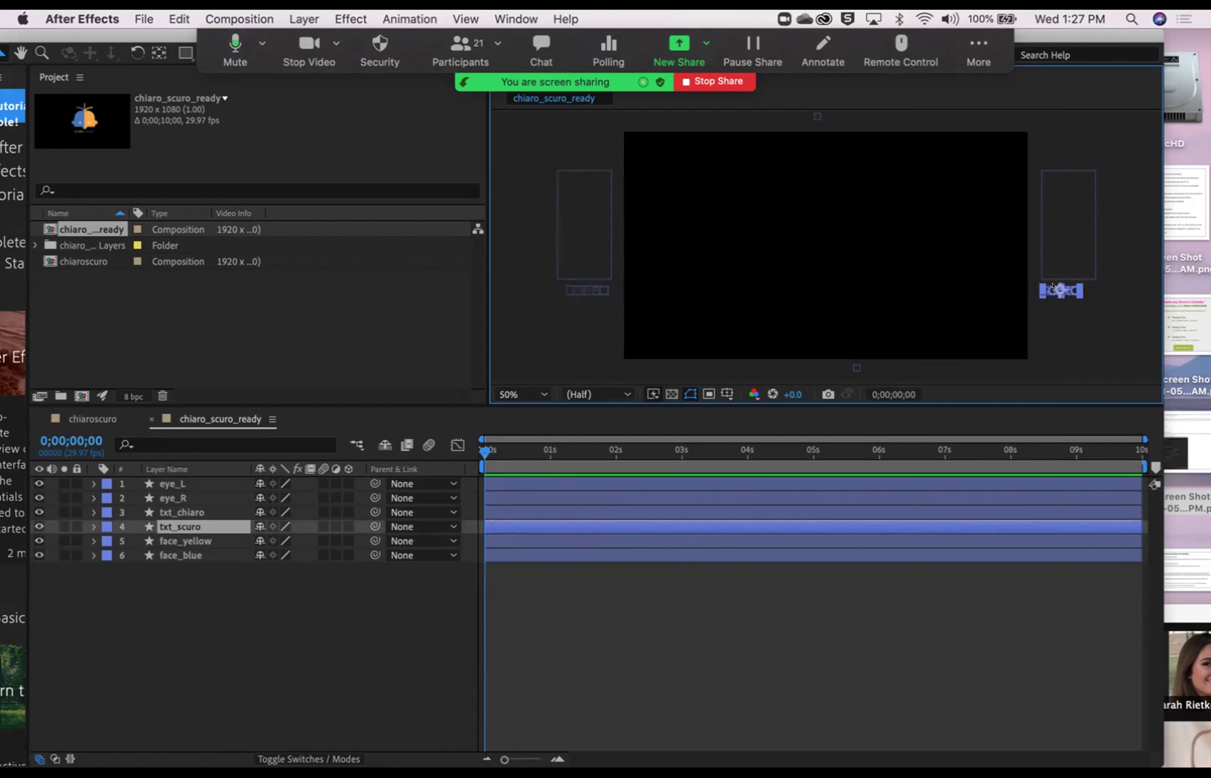
left_click(585, 243)
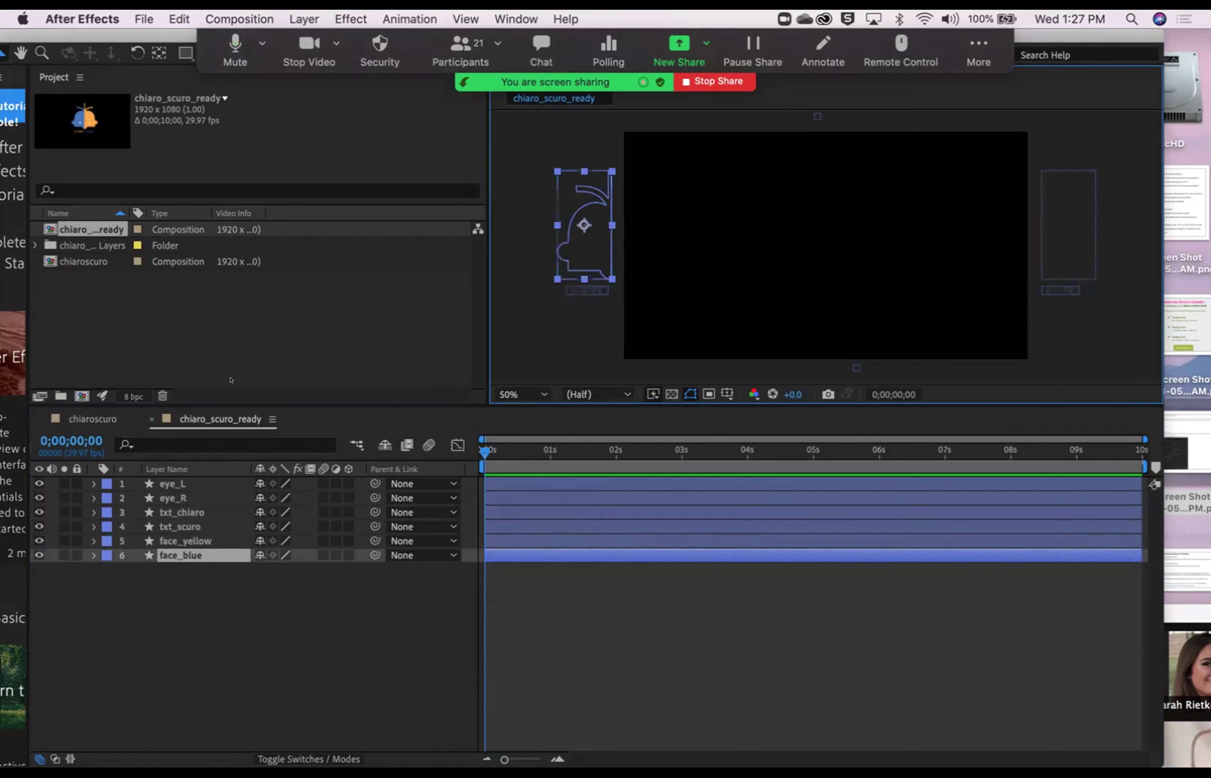
left_click(87, 554)
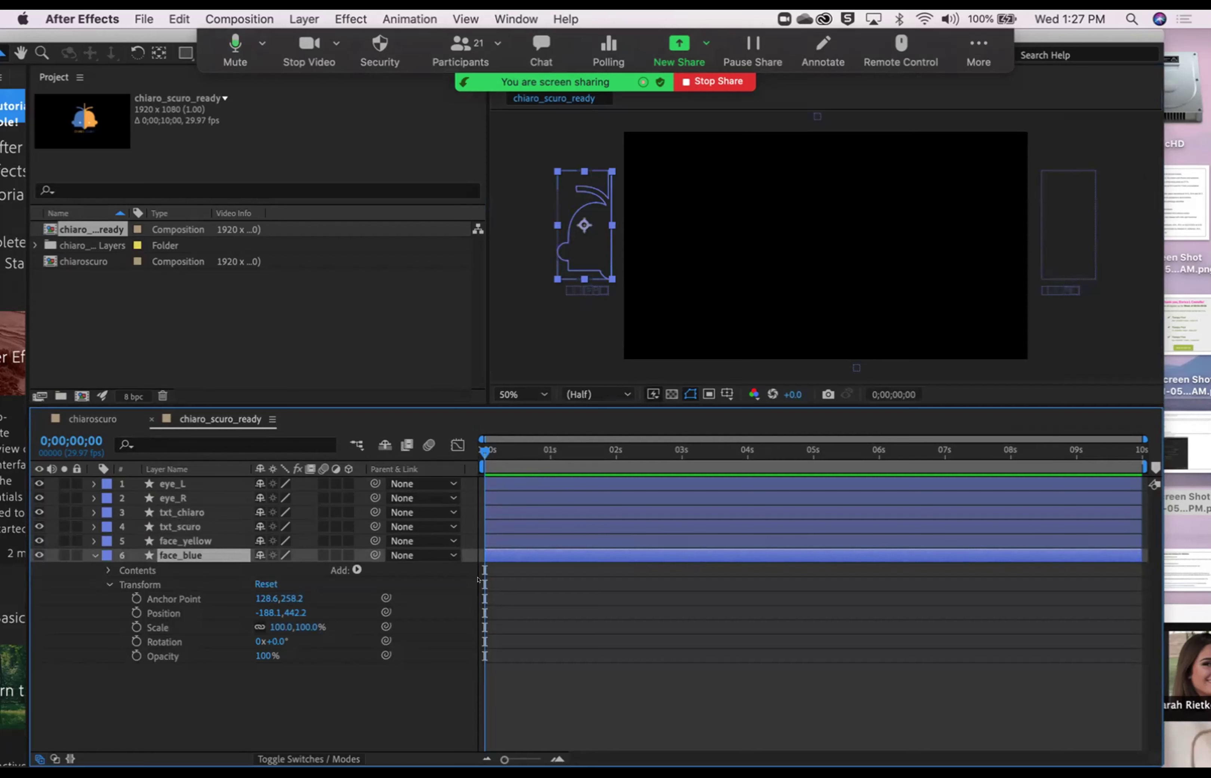
left_click(509, 449)
left_click_drag(517, 449, 551, 450)
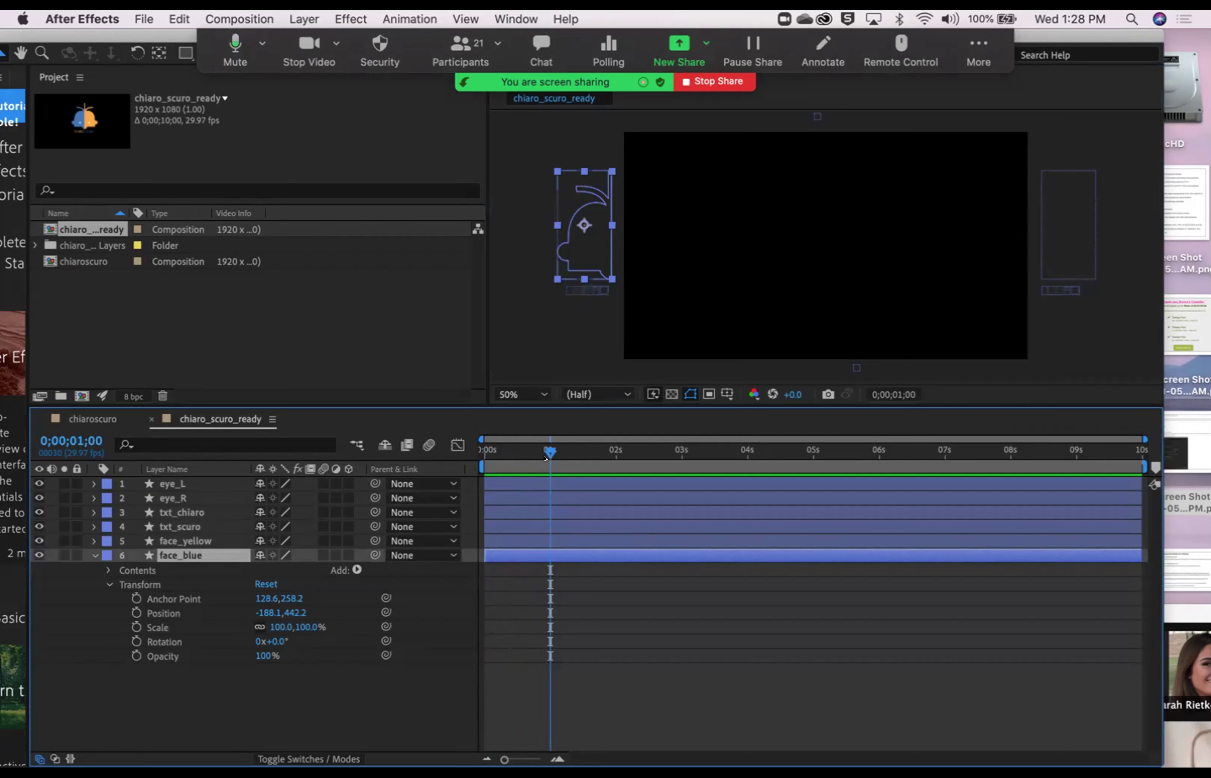
left_click_drag(543, 448, 477, 449)
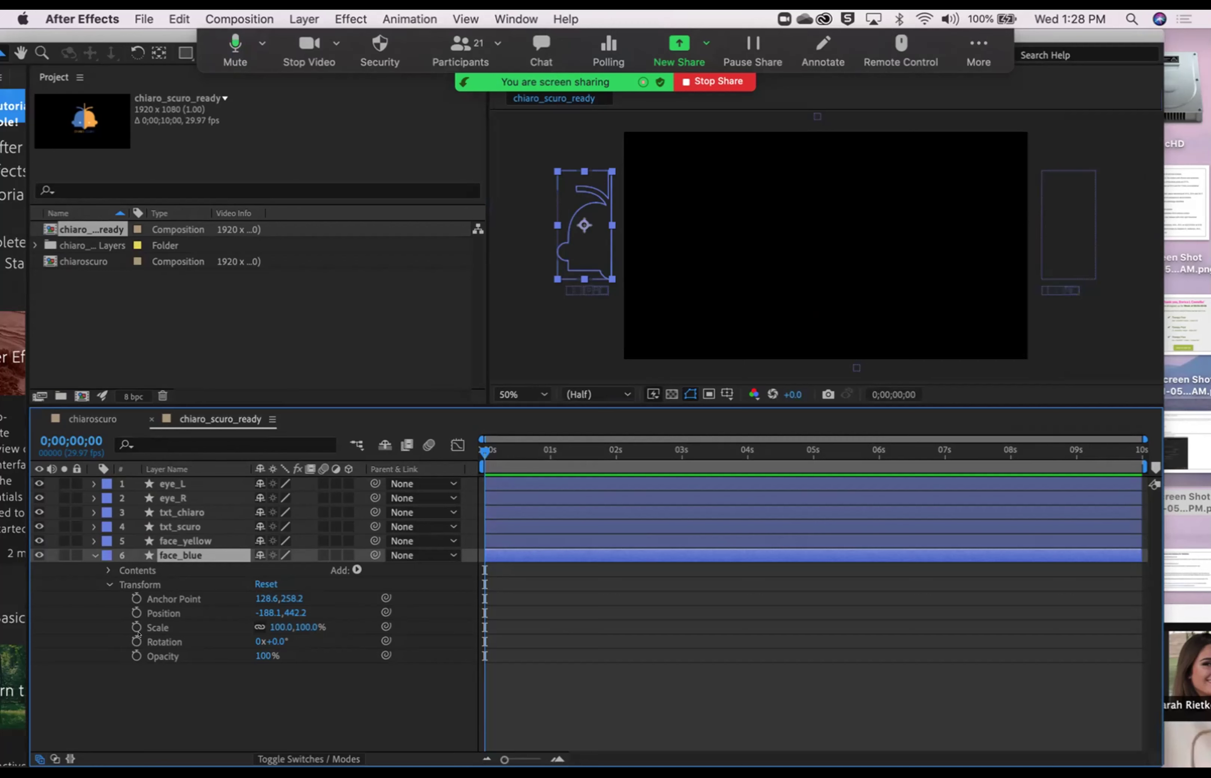
left_click(128, 608)
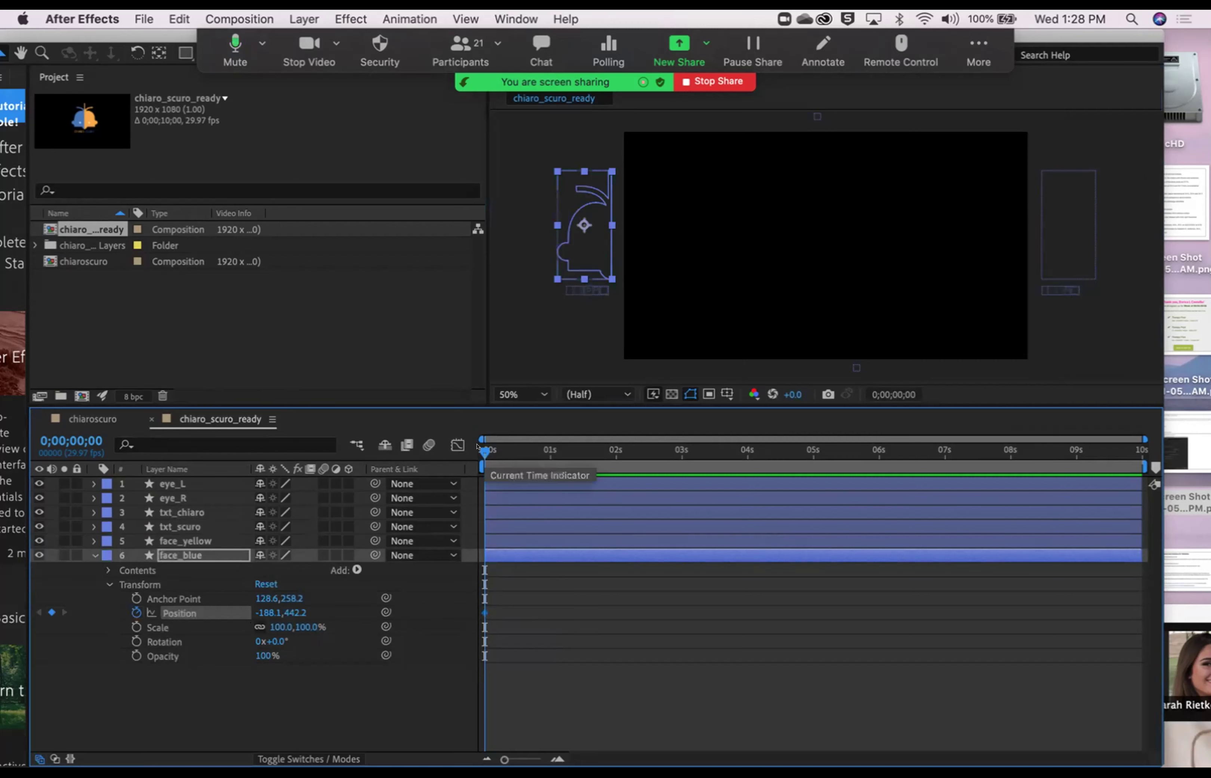
Step: Add a Position keyframe to face_blue at 0;00;00;15 with the horizontal value set to 878
left_click_drag(479, 446, 515, 448)
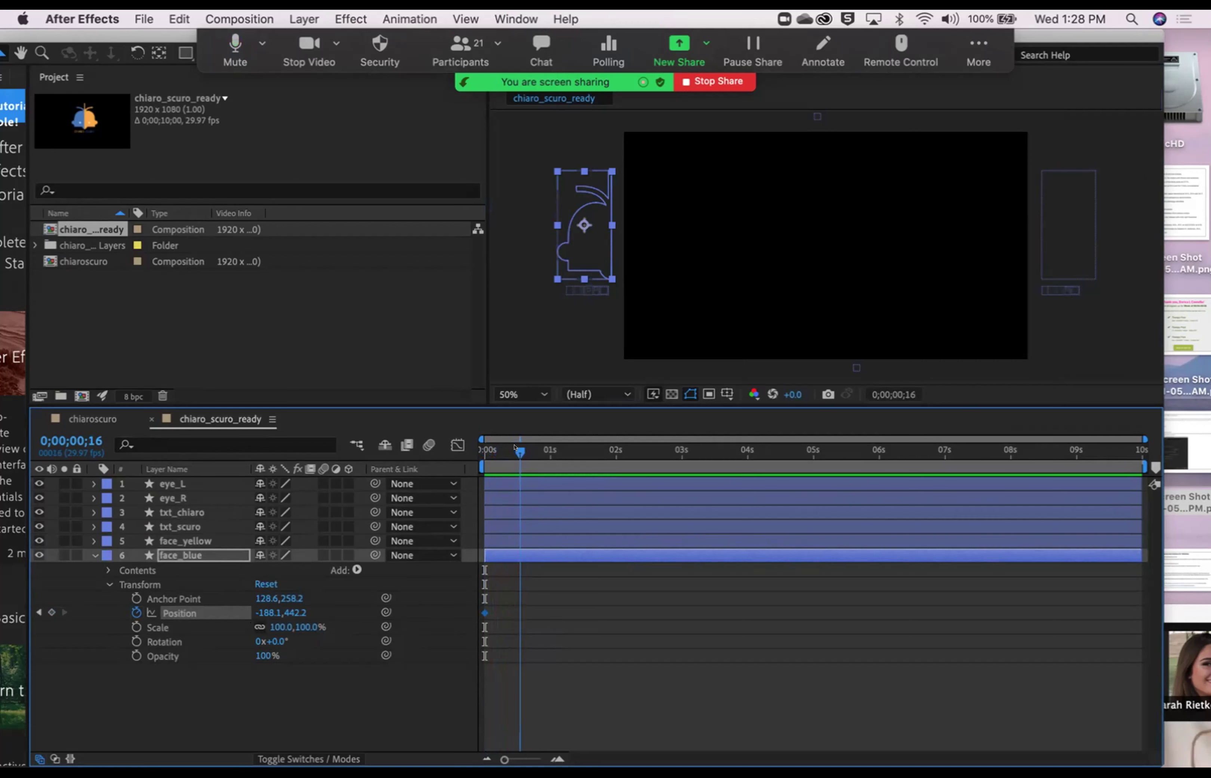
left_click_drag(516, 448, 513, 447)
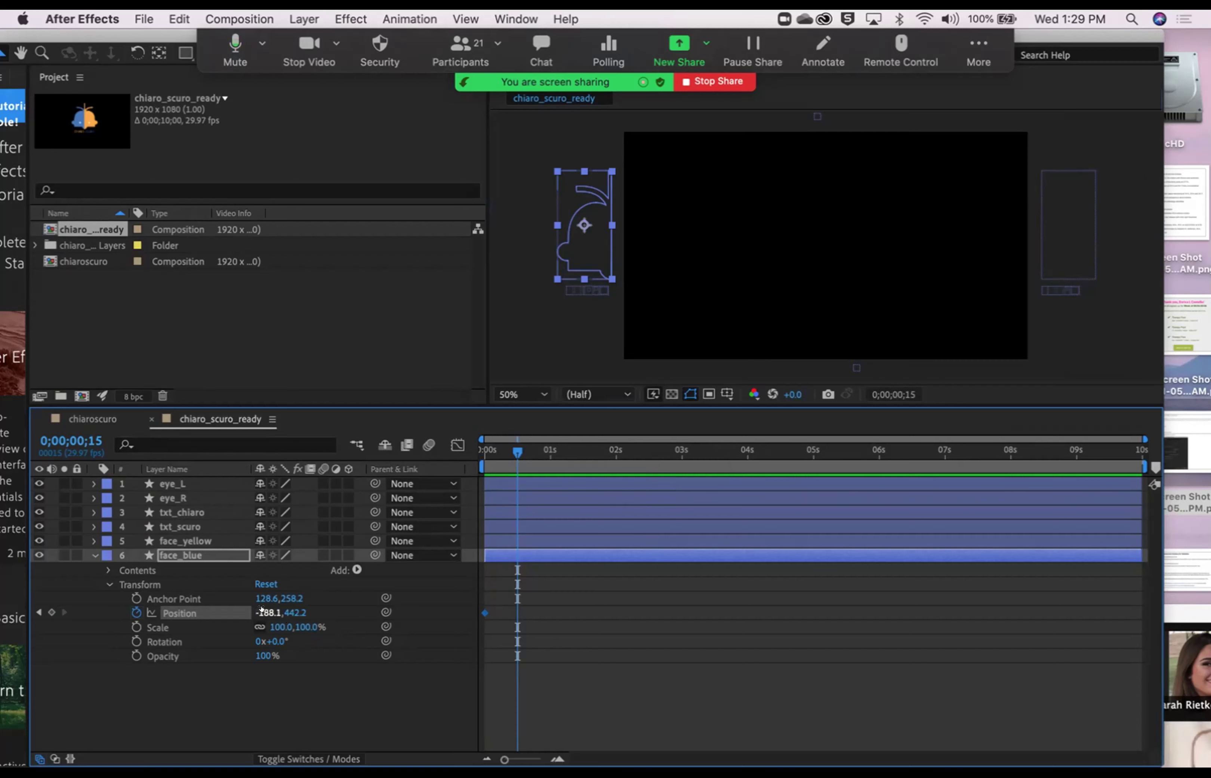
left_click_drag(261, 610, 746, 610)
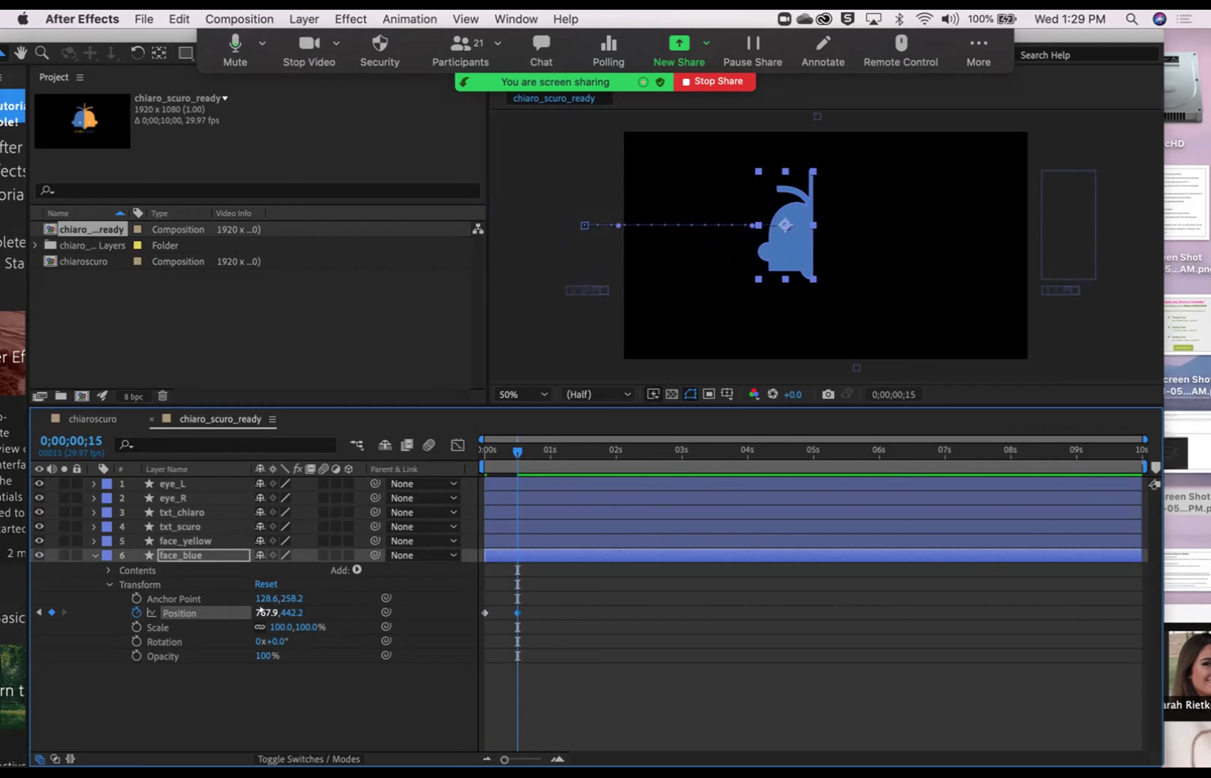
left_click(260, 608)
type("878")
key("Return")
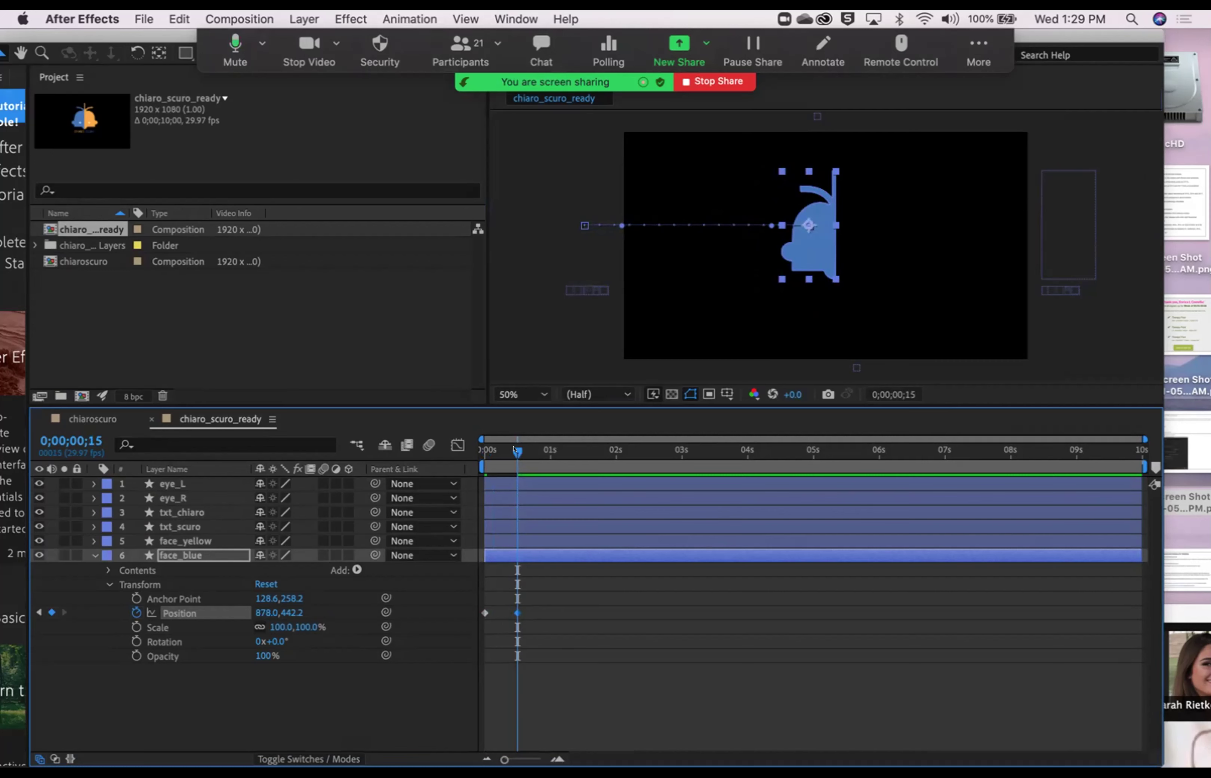
Step: Enable Position animation on the txt_scuro layer with a keyframe at 0;00;00;00
left_click_drag(514, 448, 477, 447)
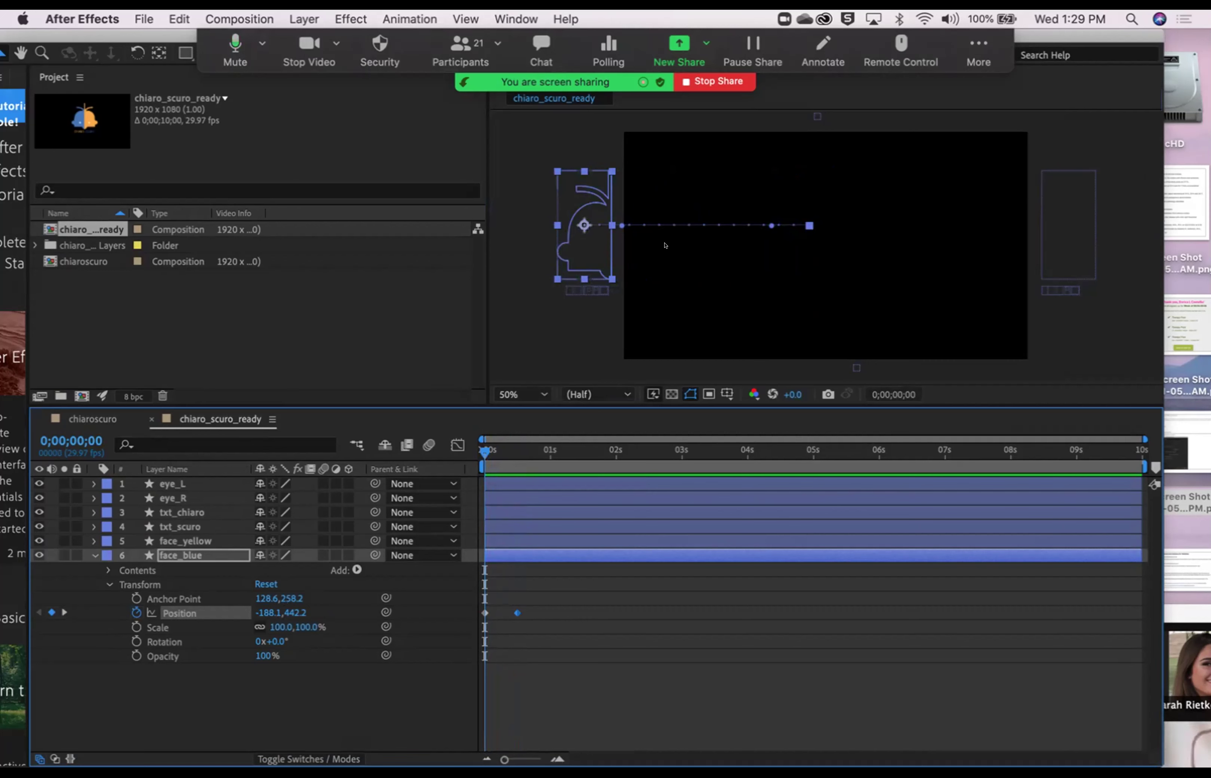
left_click(1050, 286)
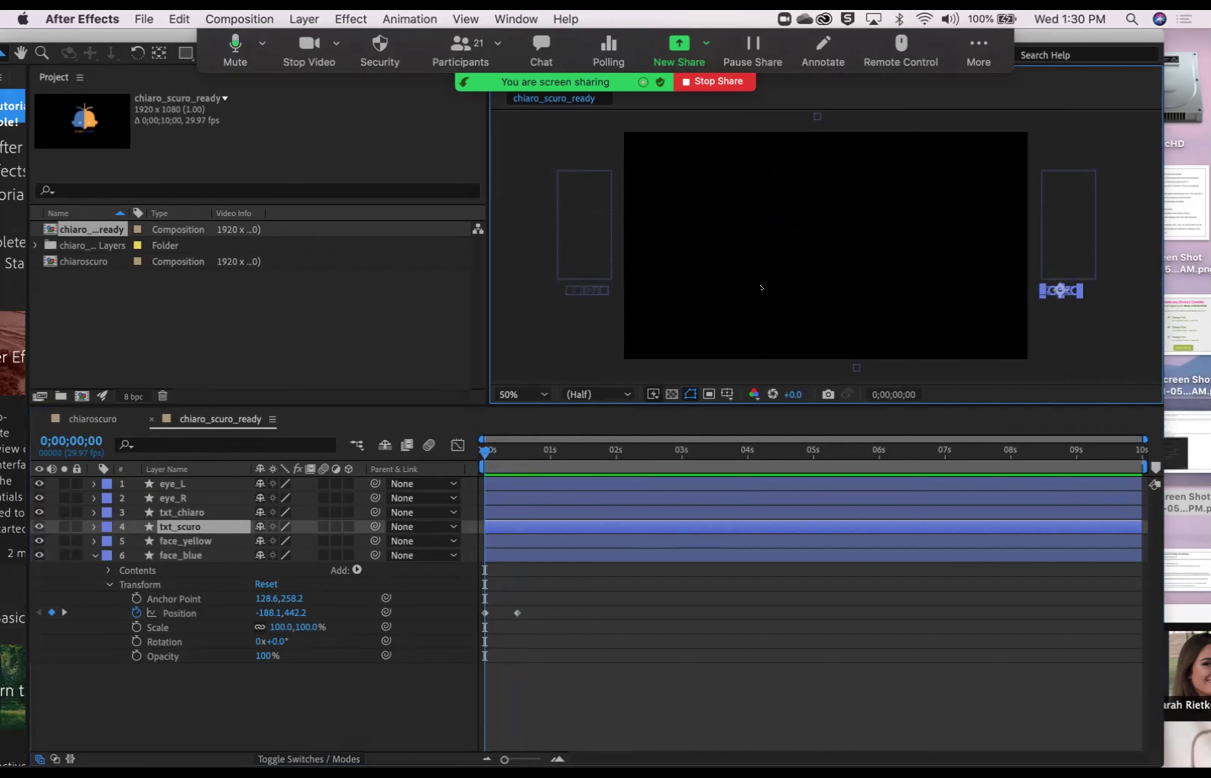
left_click(91, 526)
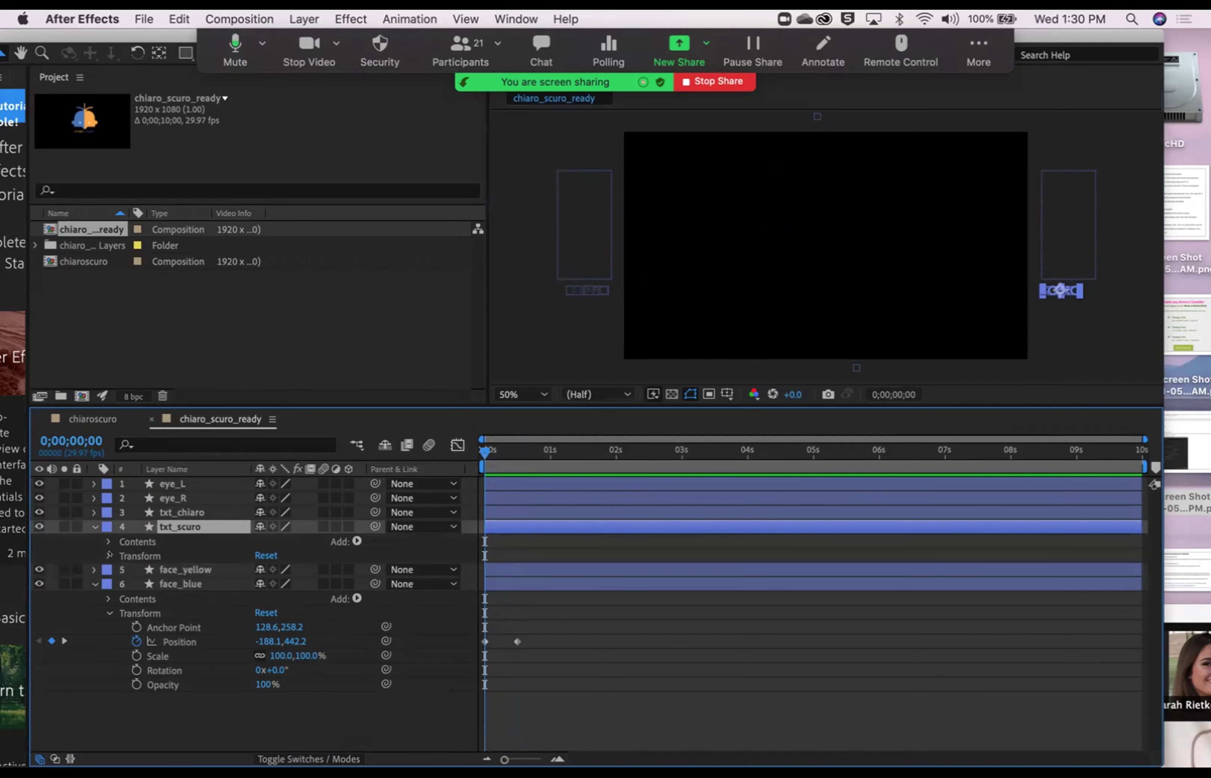
left_click(103, 554)
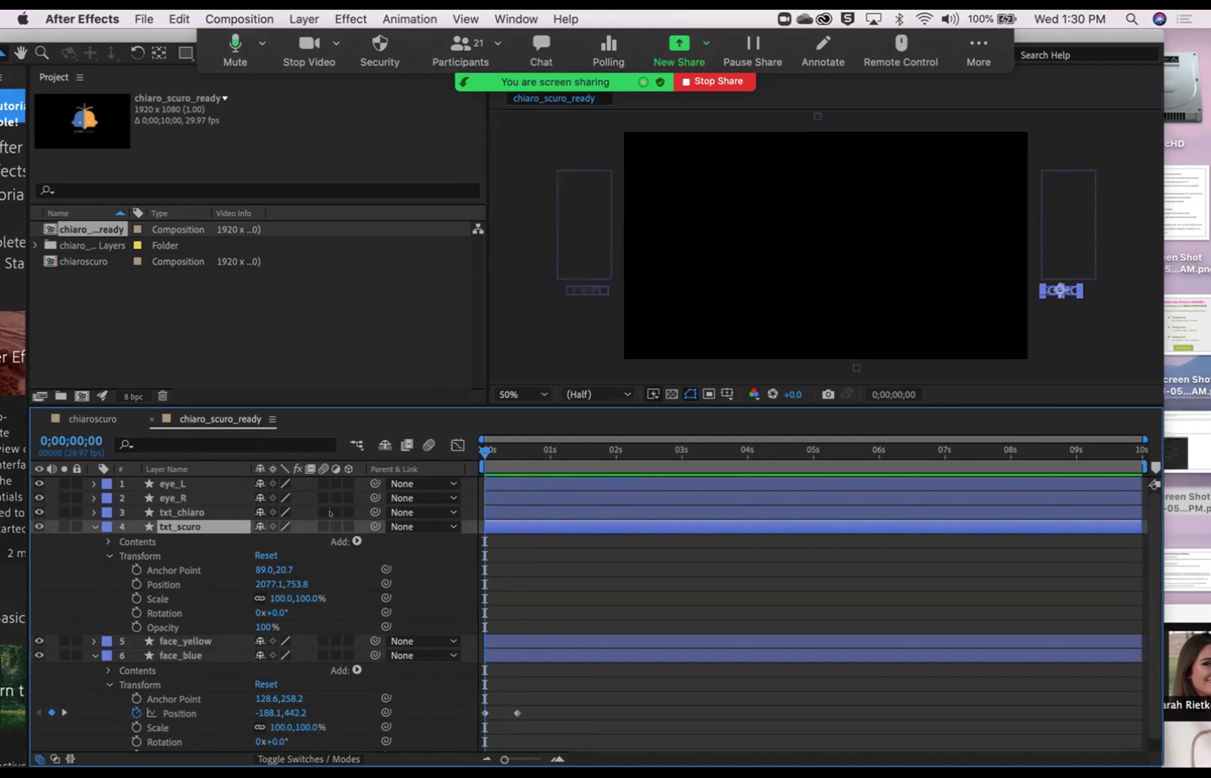
left_click(136, 582)
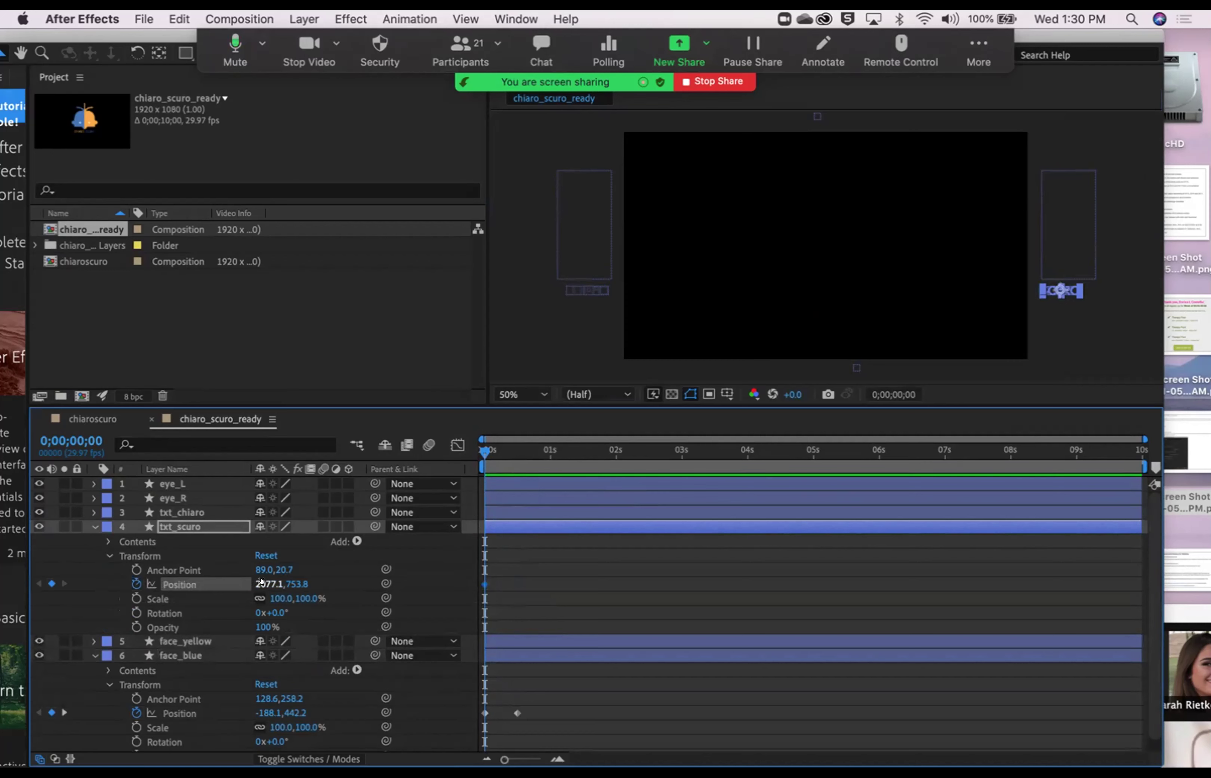
left_click_drag(260, 582, 63, 583)
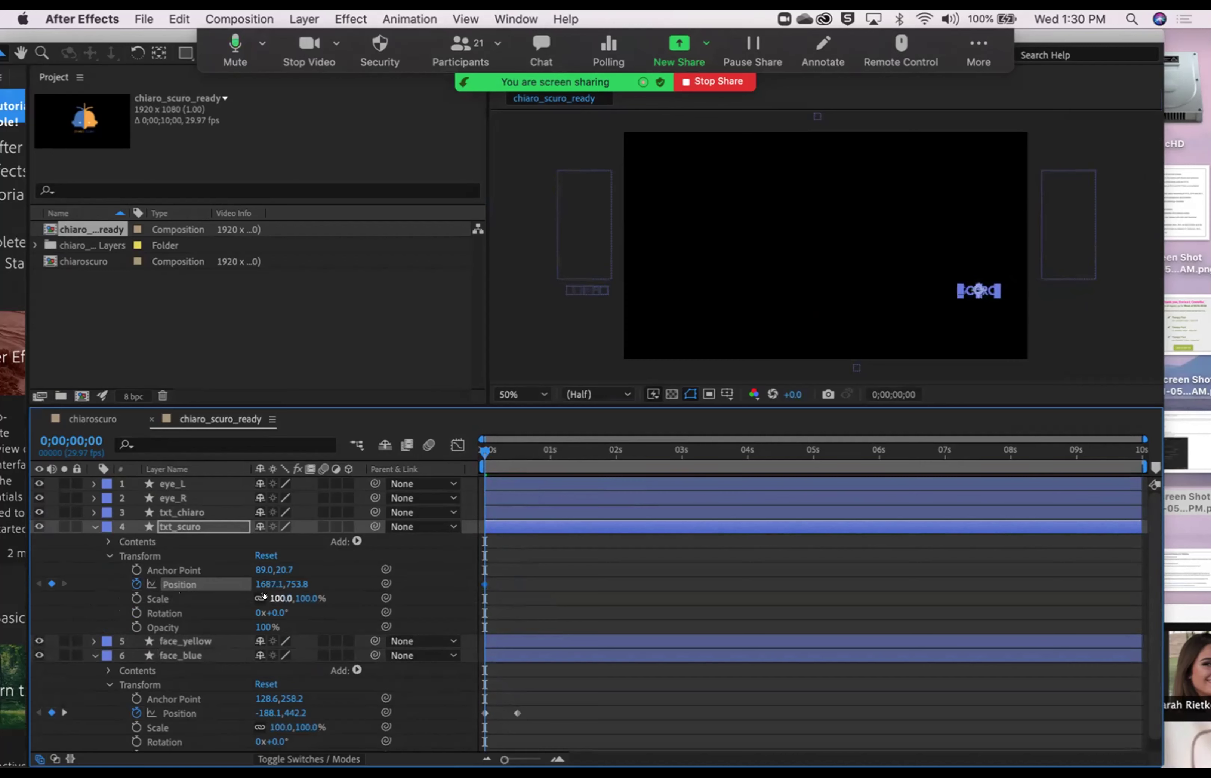
left_click_drag(263, 581, 138, 583)
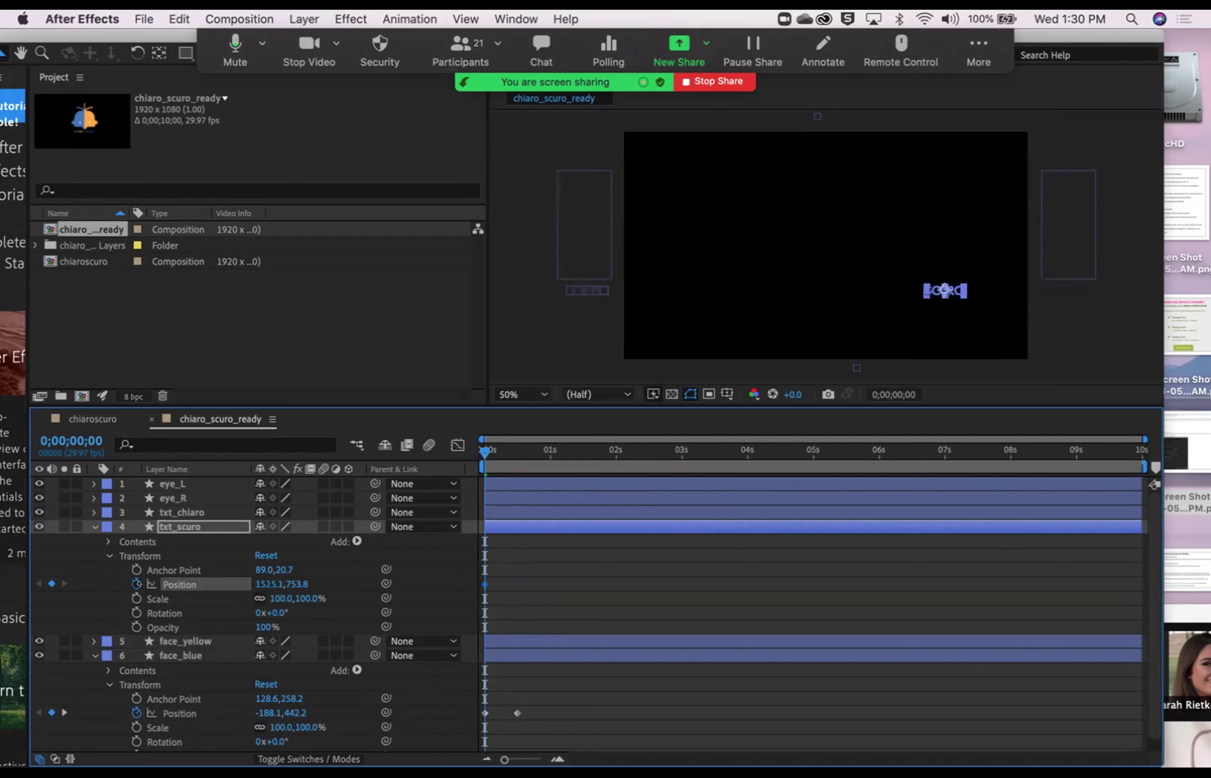
left_click_drag(267, 584, 127, 596)
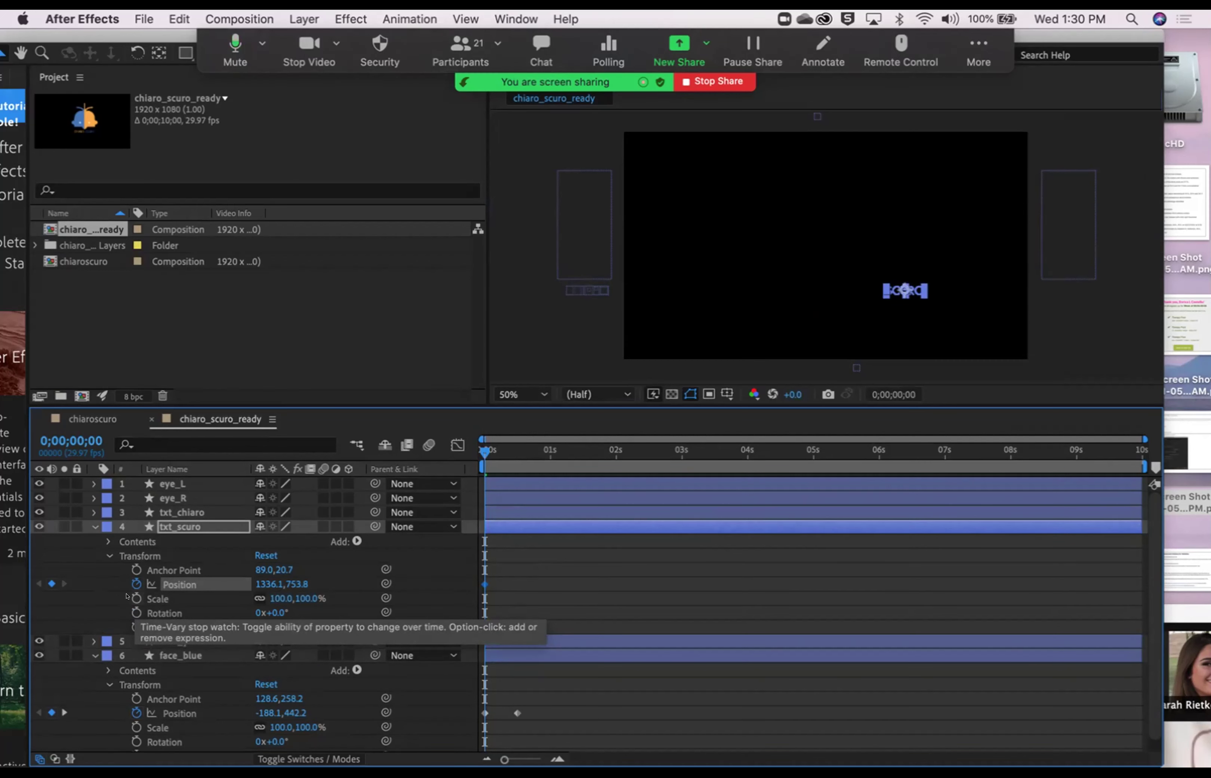
left_click(262, 584)
type("1113")
key("Return")
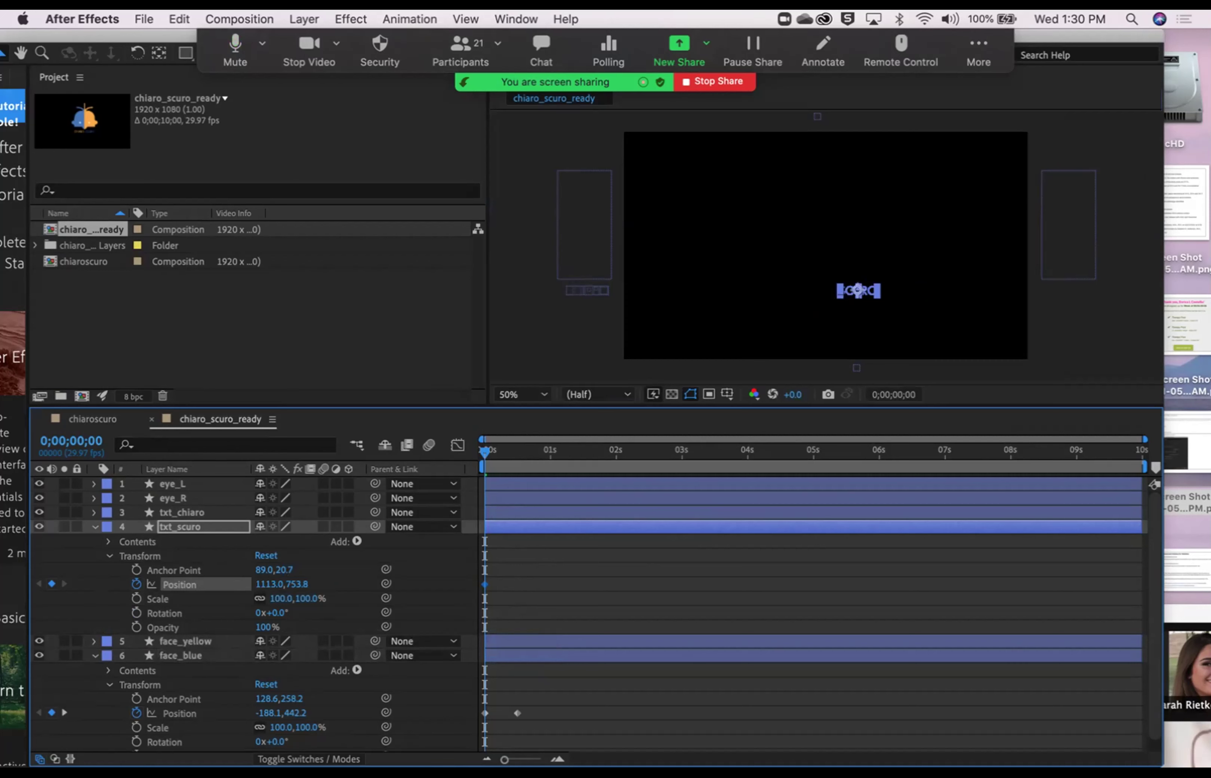
left_click_drag(262, 583, 753, 584)
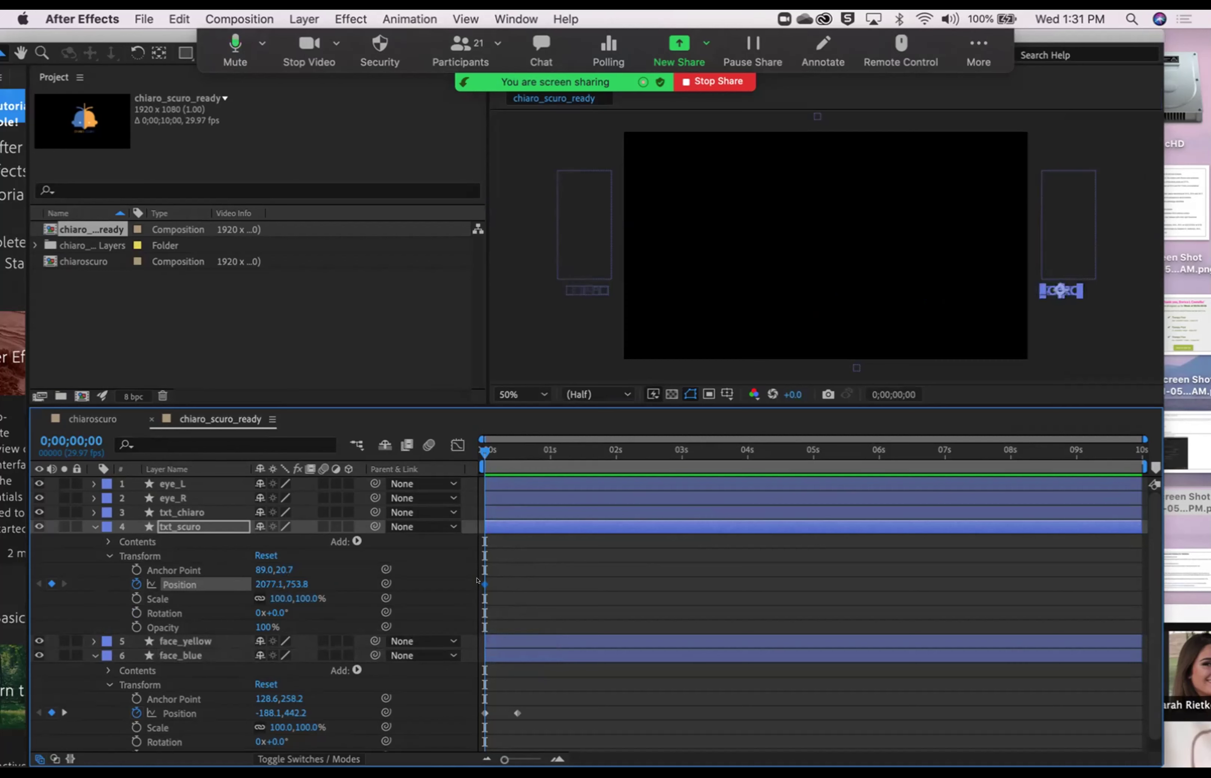
Step: Add a Position keyframe to txt_scuro at 0;00;00;15 with the horizontal value set to 1113
left_click_drag(478, 446, 513, 445)
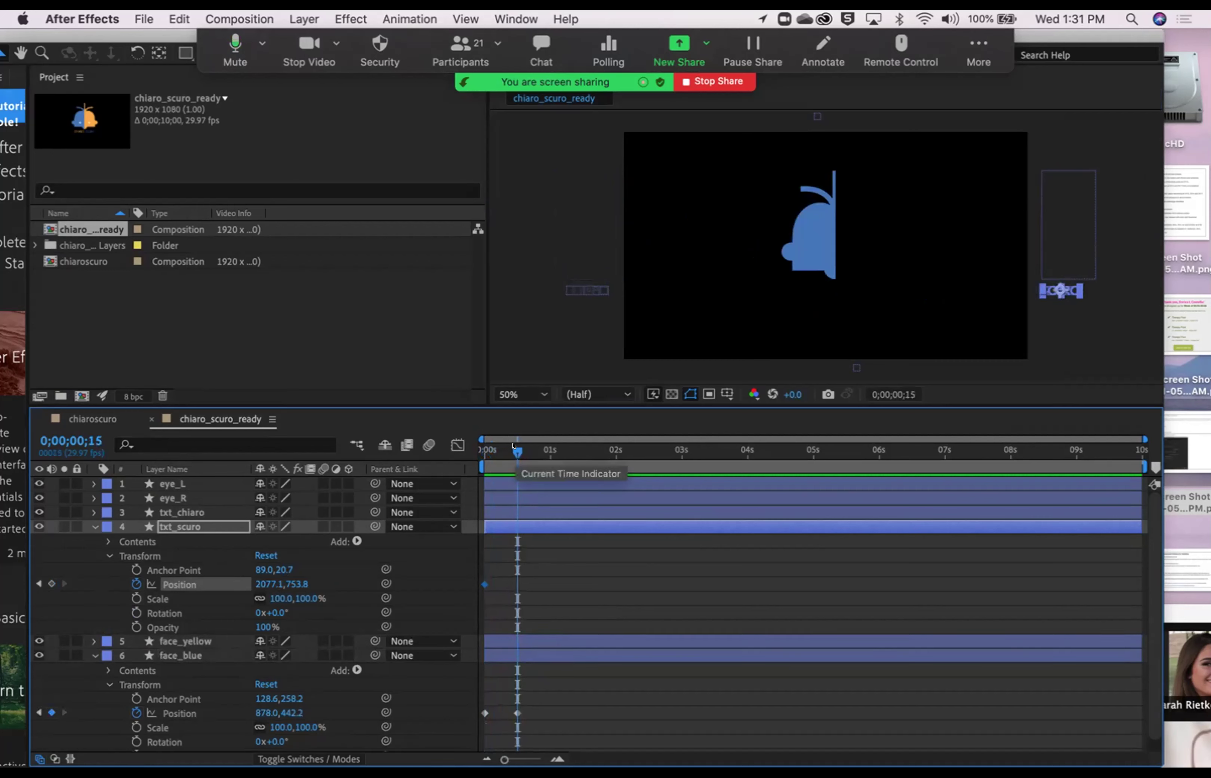
left_click(263, 581)
type("11")
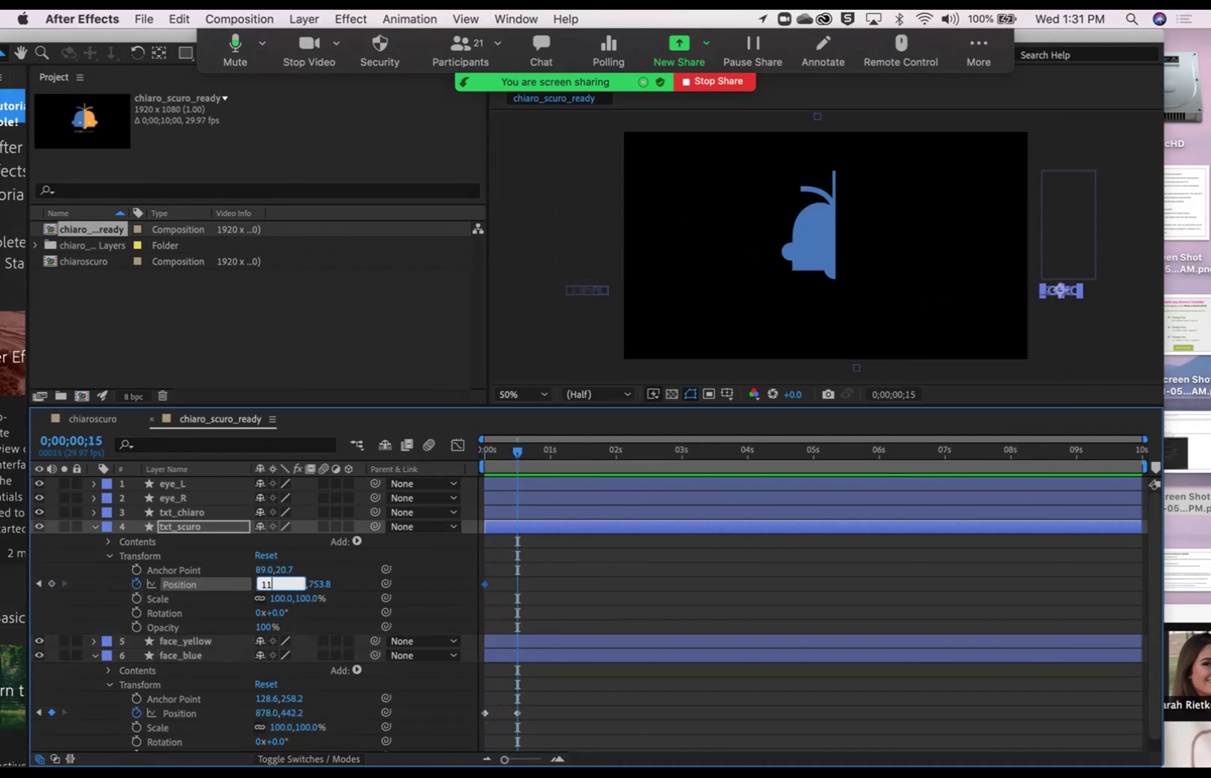
type("13")
key("Return")
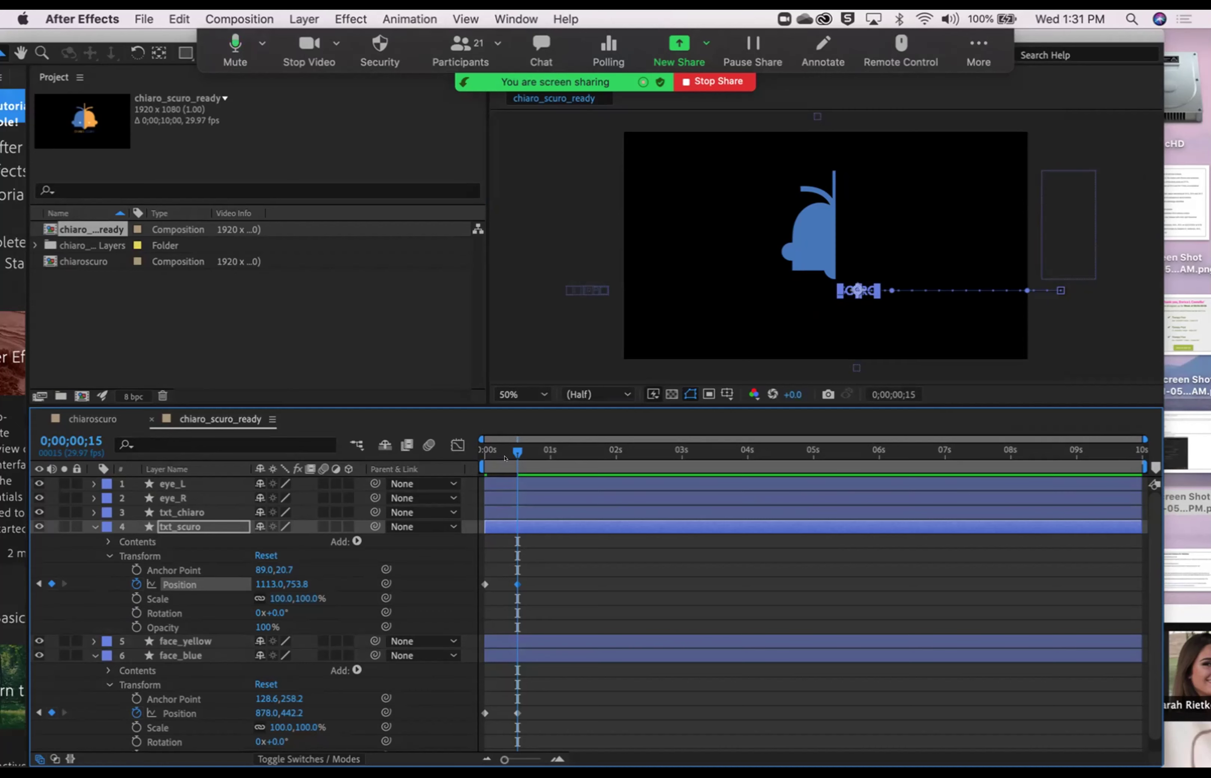
Step: Enable Position animation on the face_yellow layer with a keyframe at 0;00;00;15
mouse_move(515, 447)
left_mouse_down()
mouse_move(484, 447)
mouse_move(543, 459)
mouse_move(515, 461)
left_mouse_up()
left_click(88, 526)
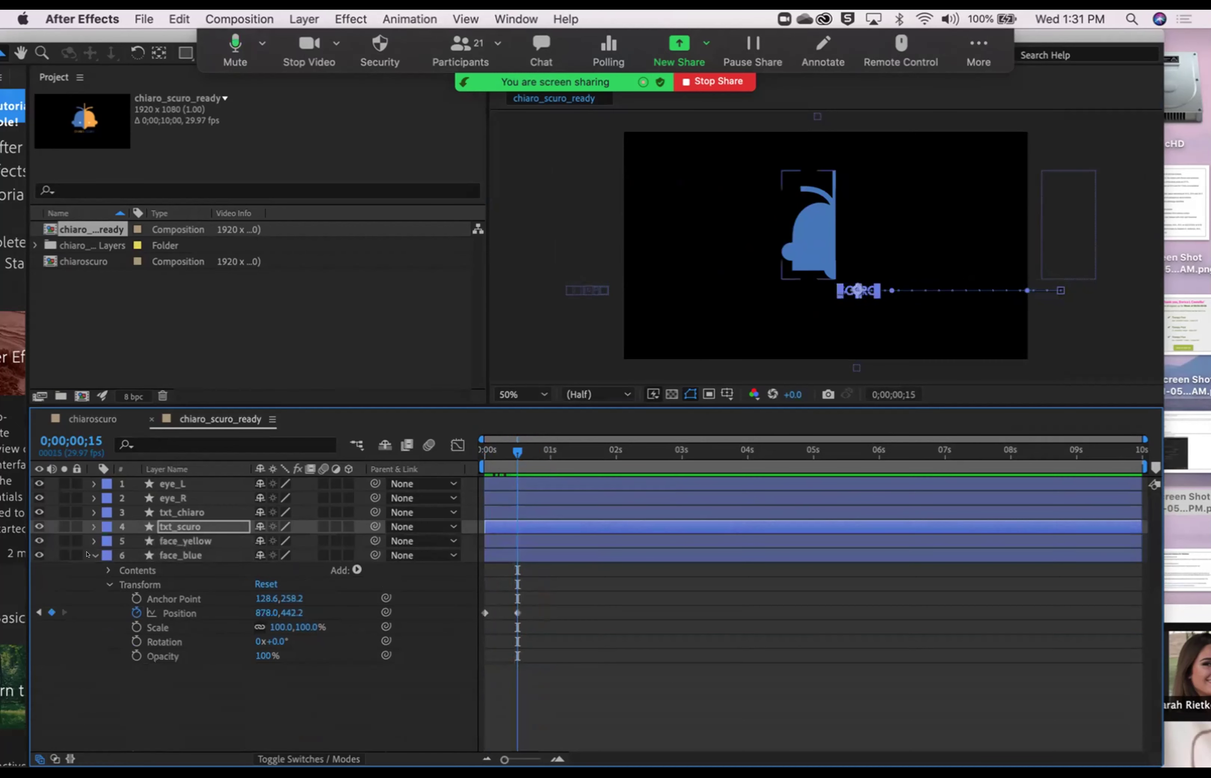
left_click(89, 554)
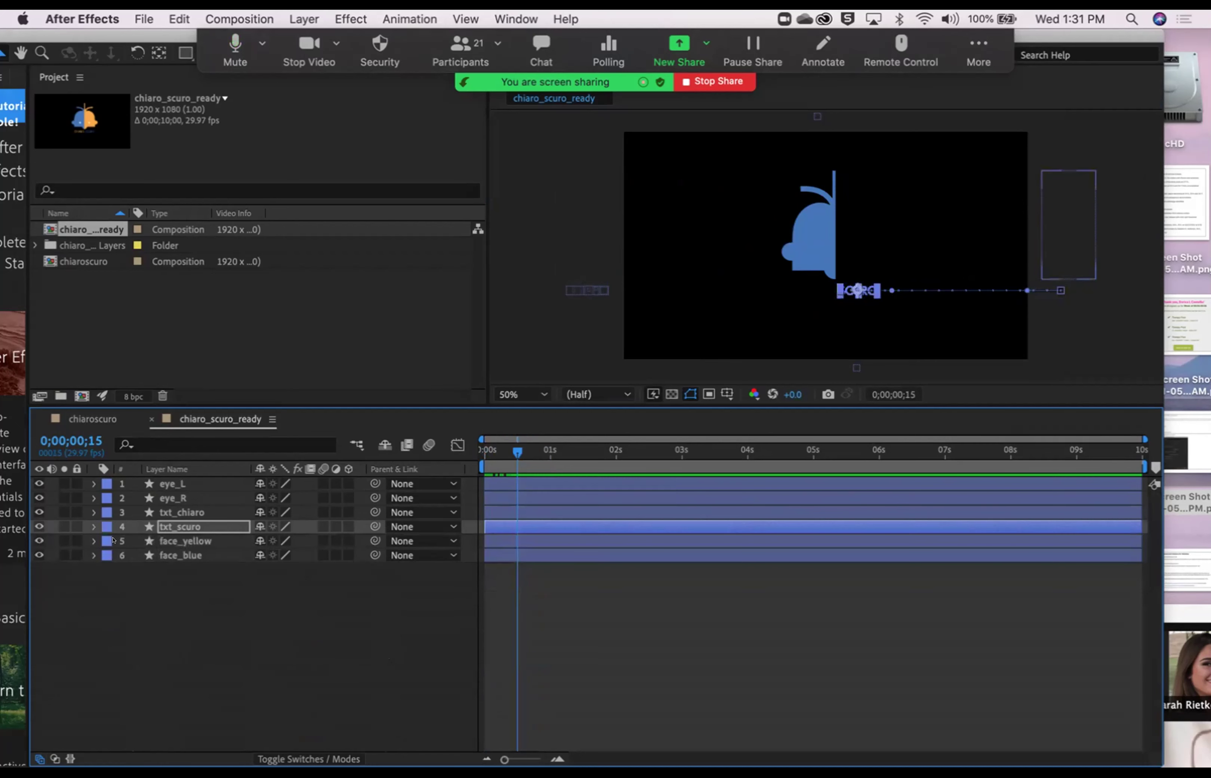
left_click(87, 540)
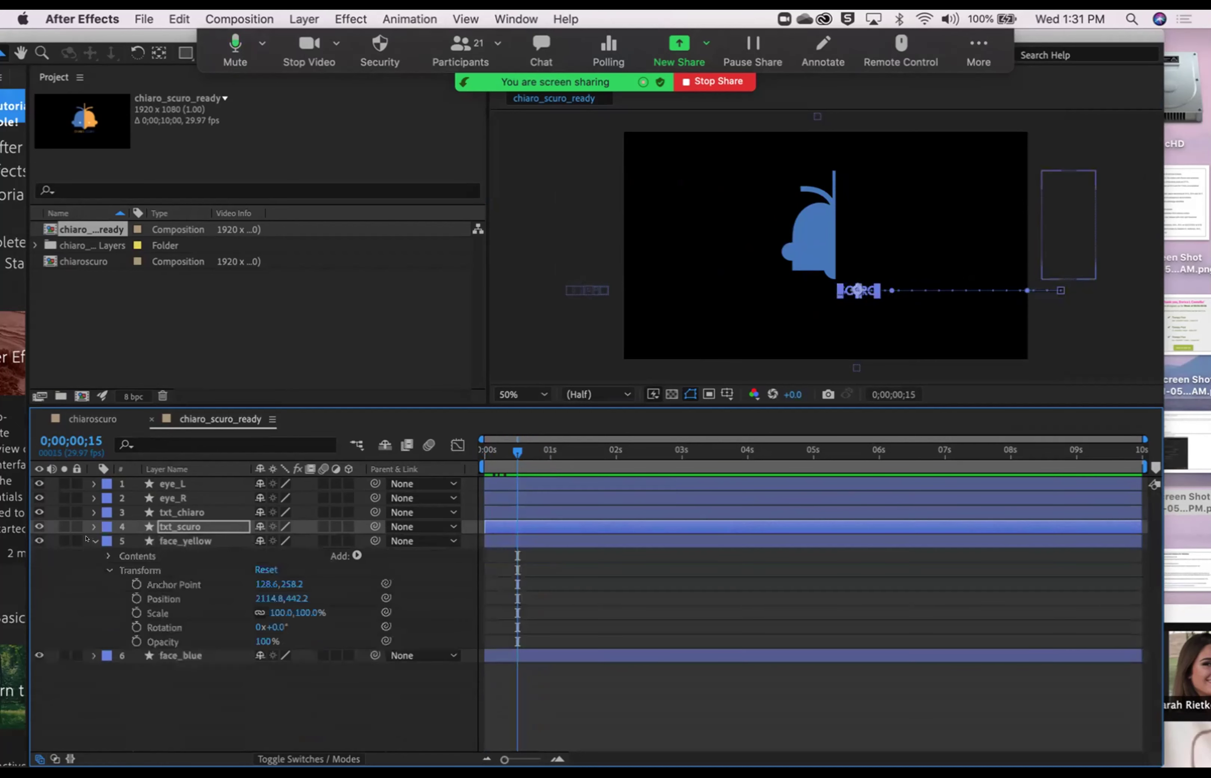
left_click(1070, 245)
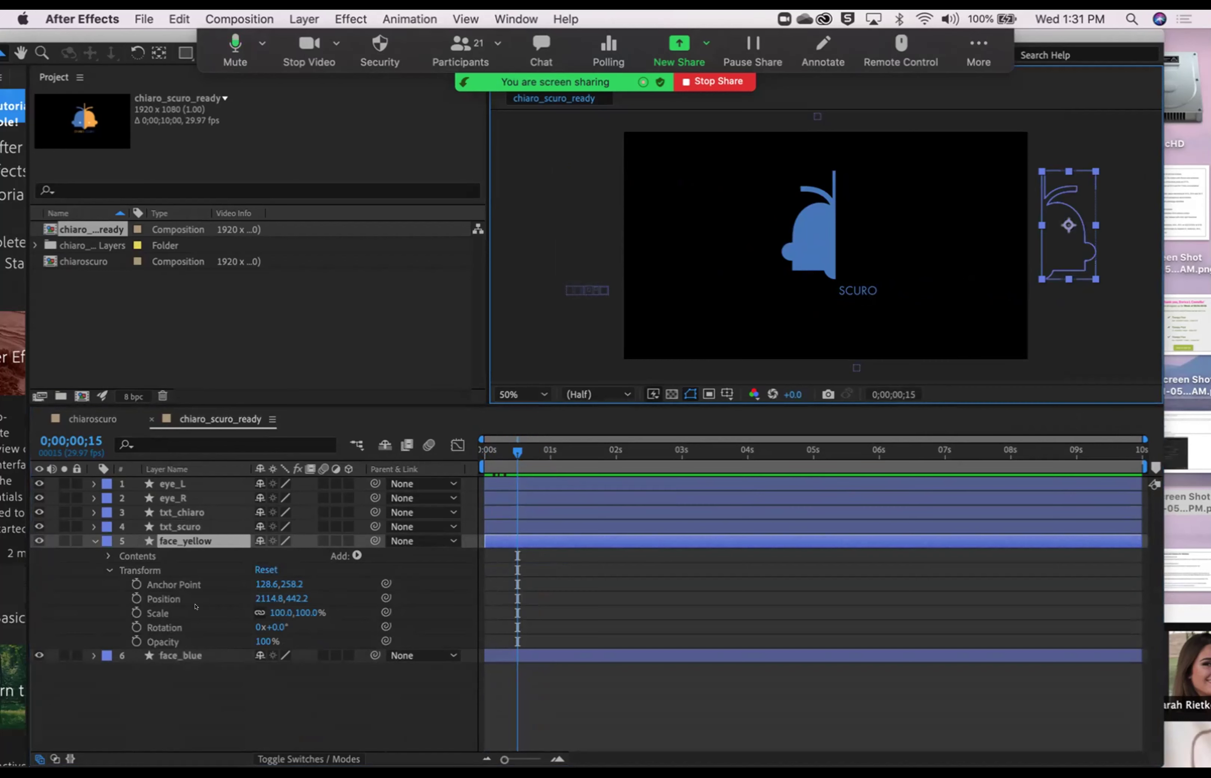
left_click(127, 595)
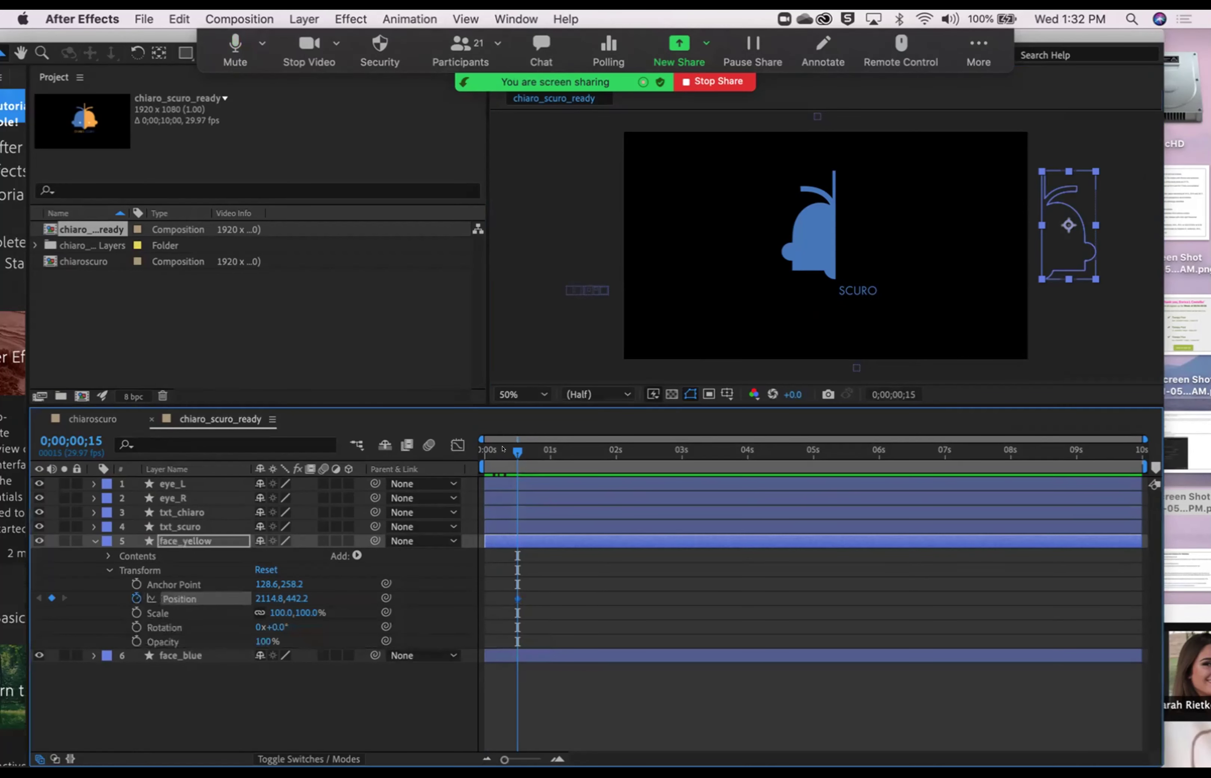
Step: Add a Position keyframe to face_yellow at 0;00;01;00, moving the layer into the frame to a horizontal value of about 1509
left_click_drag(513, 448, 545, 447)
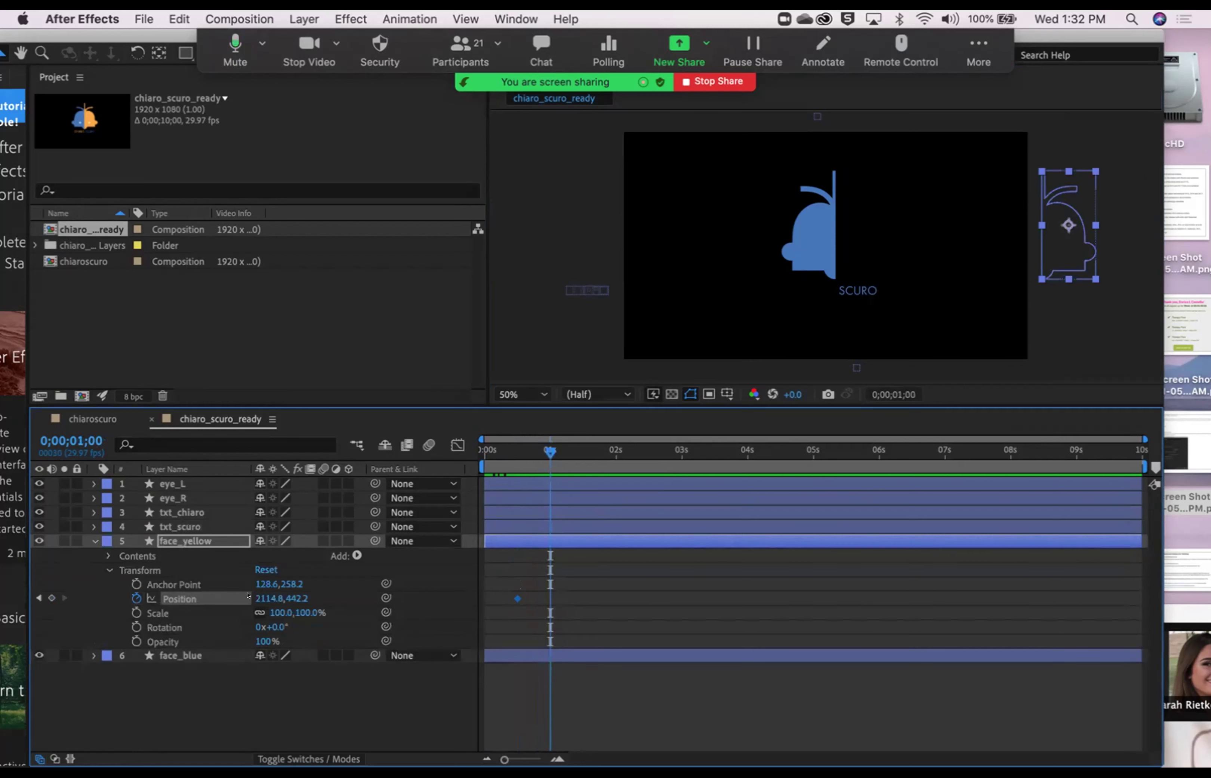
left_click_drag(263, 595, 161, 596)
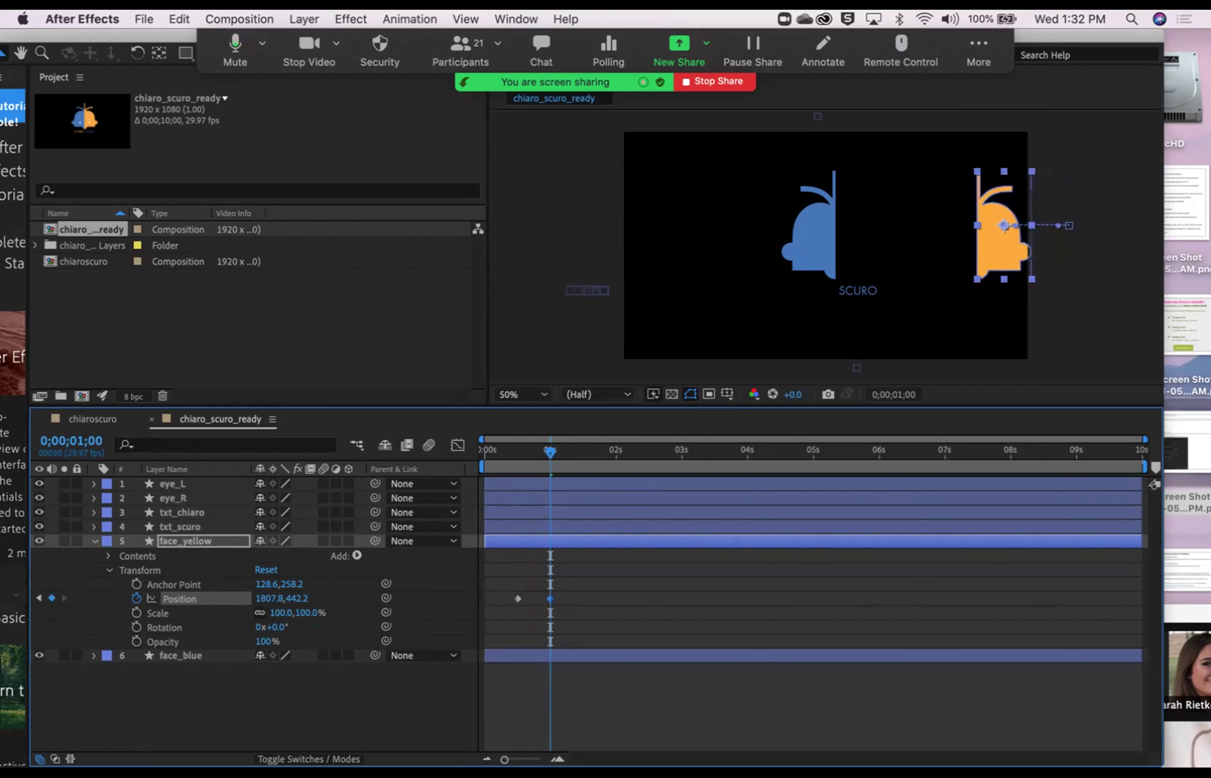
left_click_drag(270, 597, 47, 622)
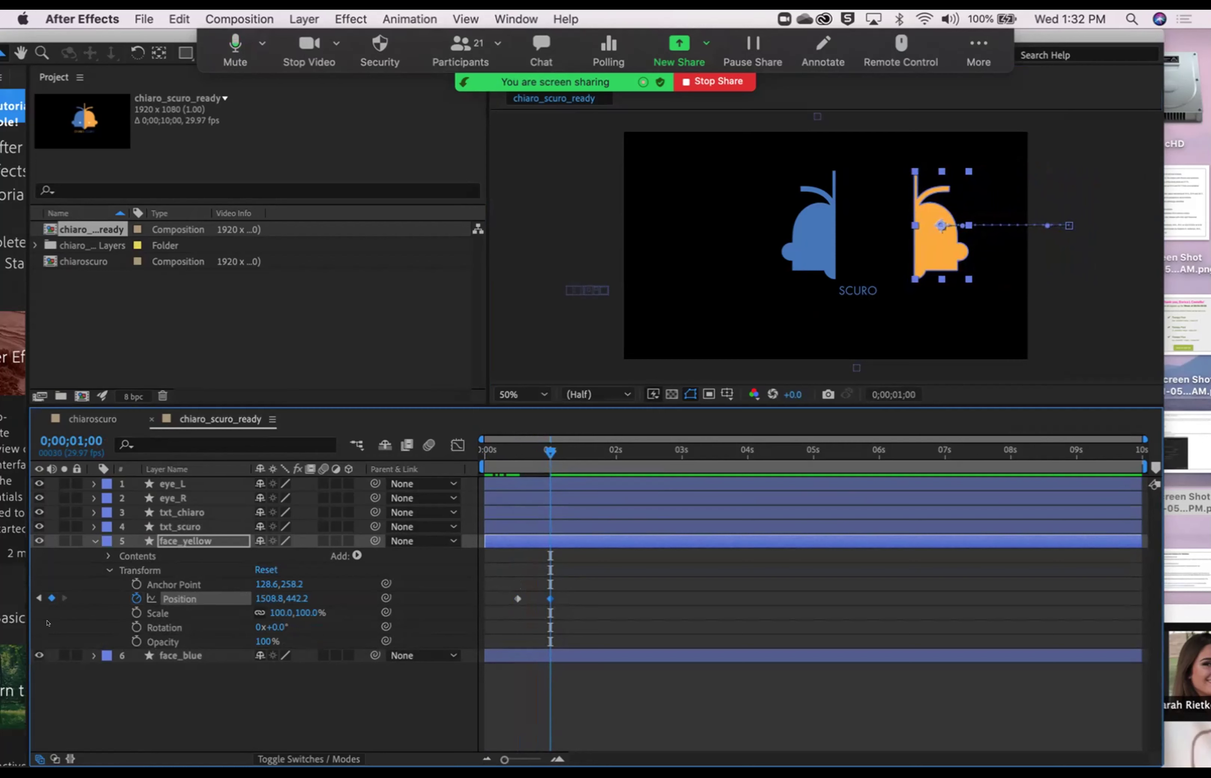
left_click(261, 598)
type("139")
key("Return")
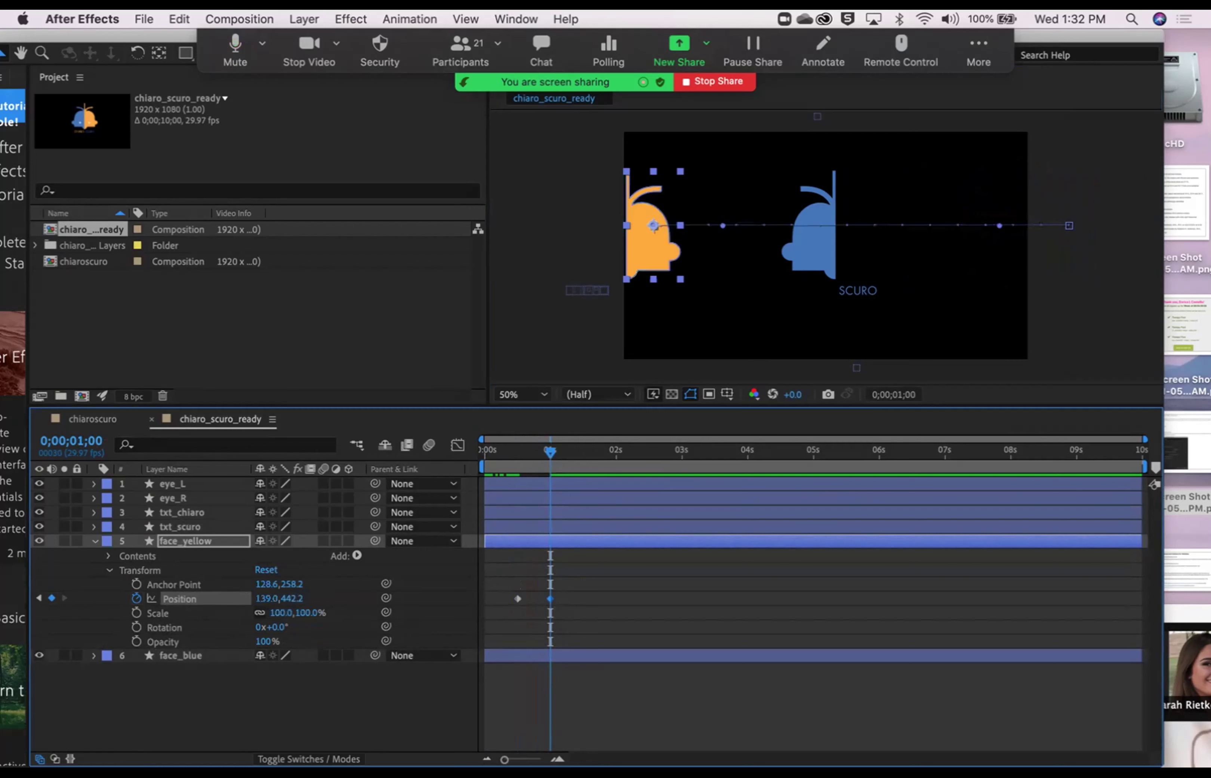
key("super+z")
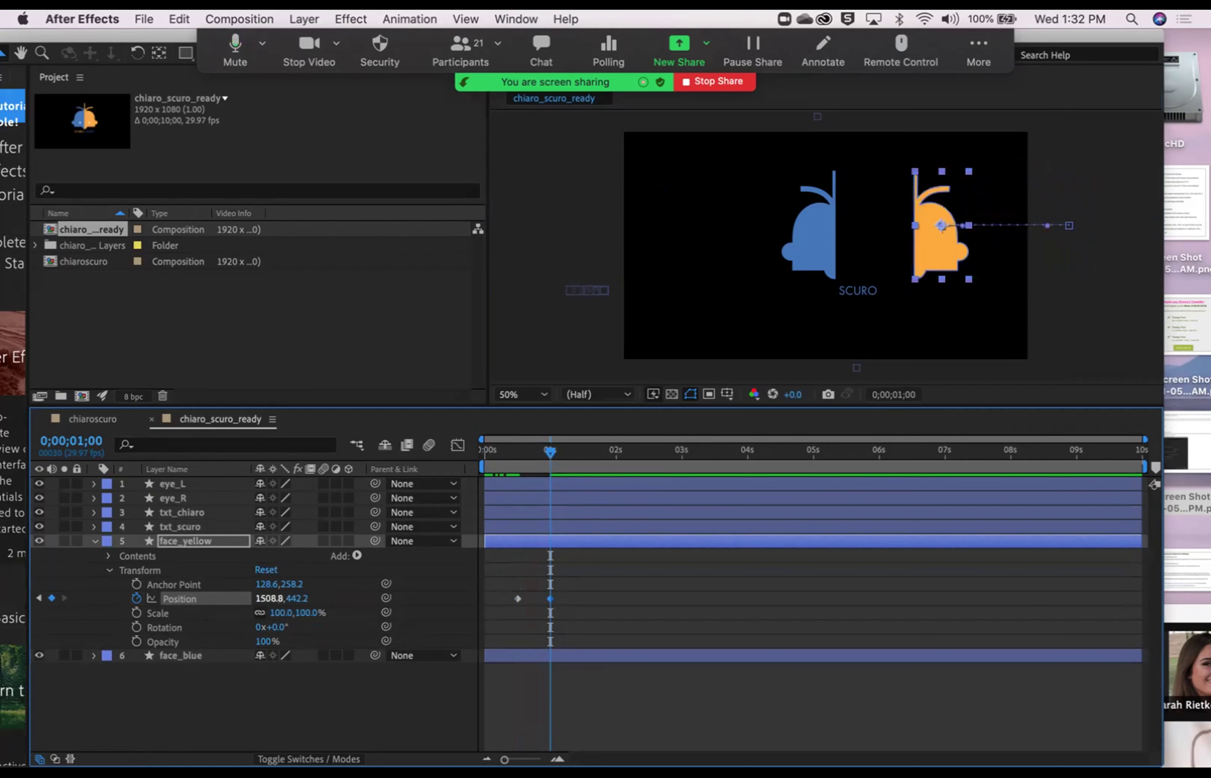
Step: Bring face_yellow against the blue half by setting its horizontal Position at 0;00;01;00 to 1139
left_click(269, 598)
type("1256.8")
key("Return")
mouse_move(268, 598)
left_mouse_down()
mouse_move(245, 608)
mouse_move(257, 596)
mouse_move(246, 592)
left_mouse_up()
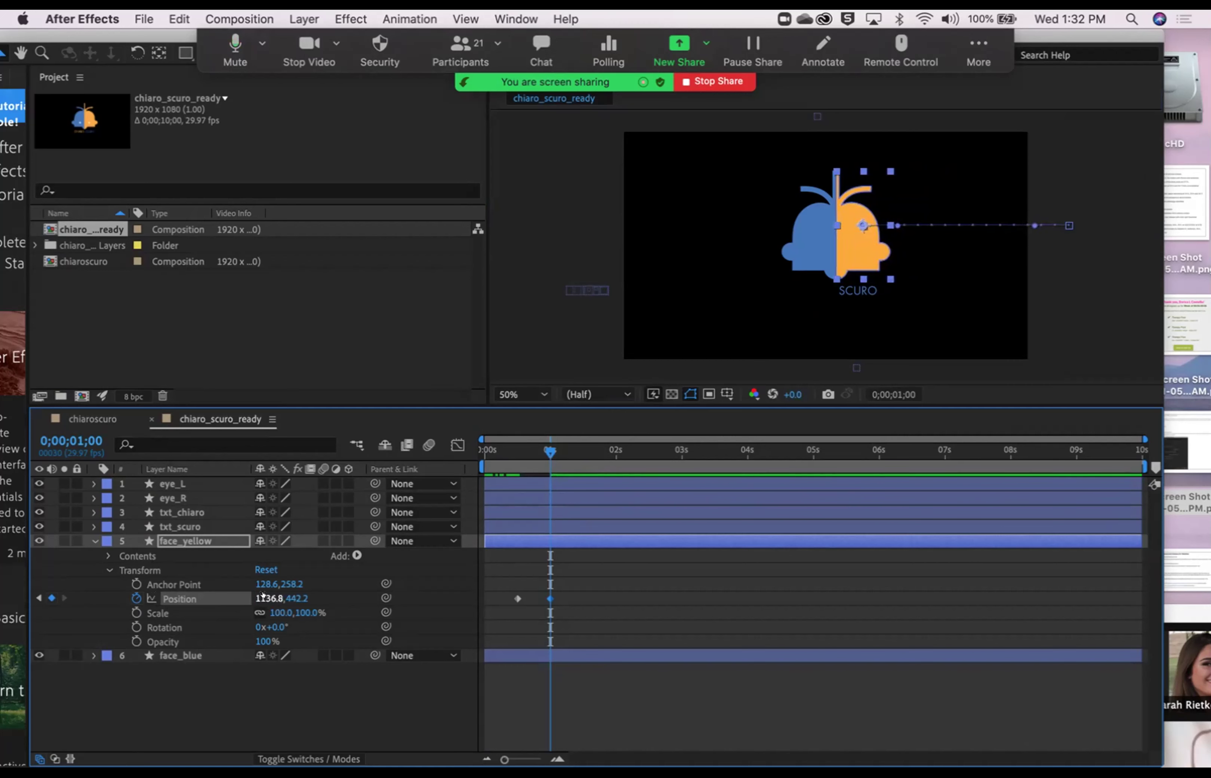
left_click(262, 595)
type("1139")
key("Return")
Step: Inspect the seam between the face halves at 100% magnification and try a horizontal Position of 1141 for face_yellow
left_click(543, 393)
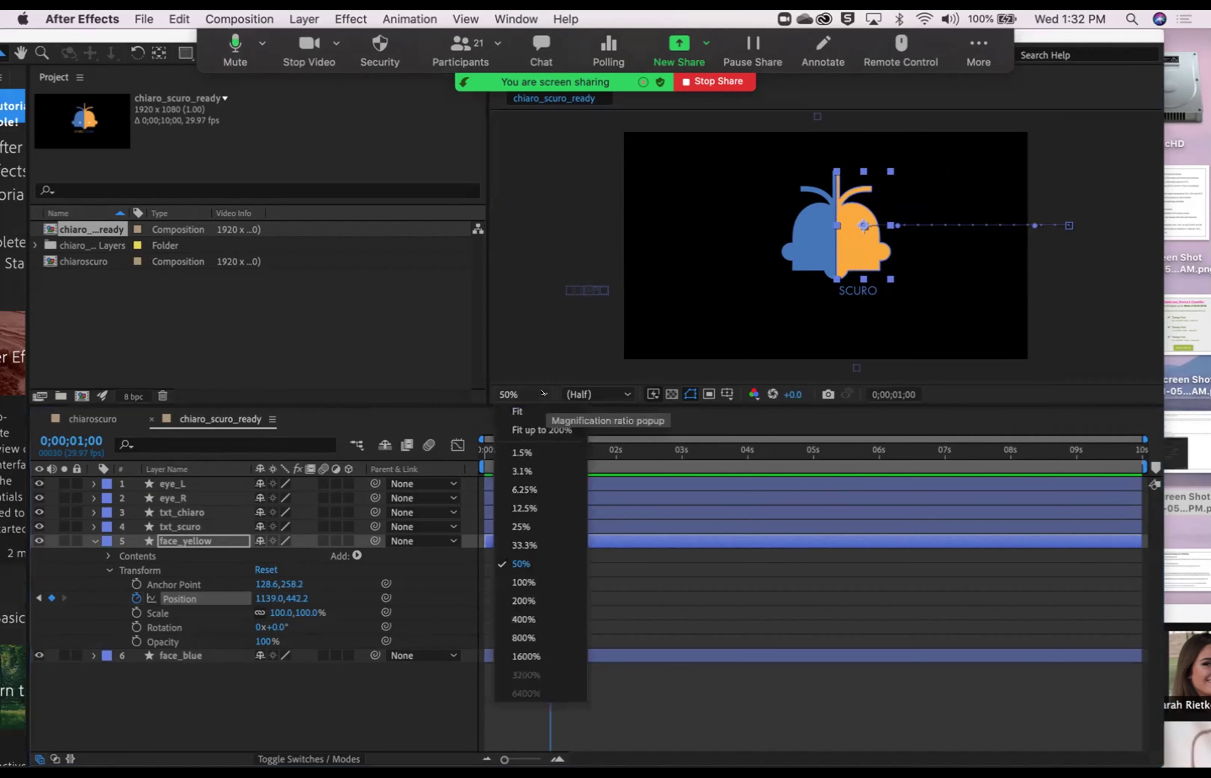
left_click(541, 583)
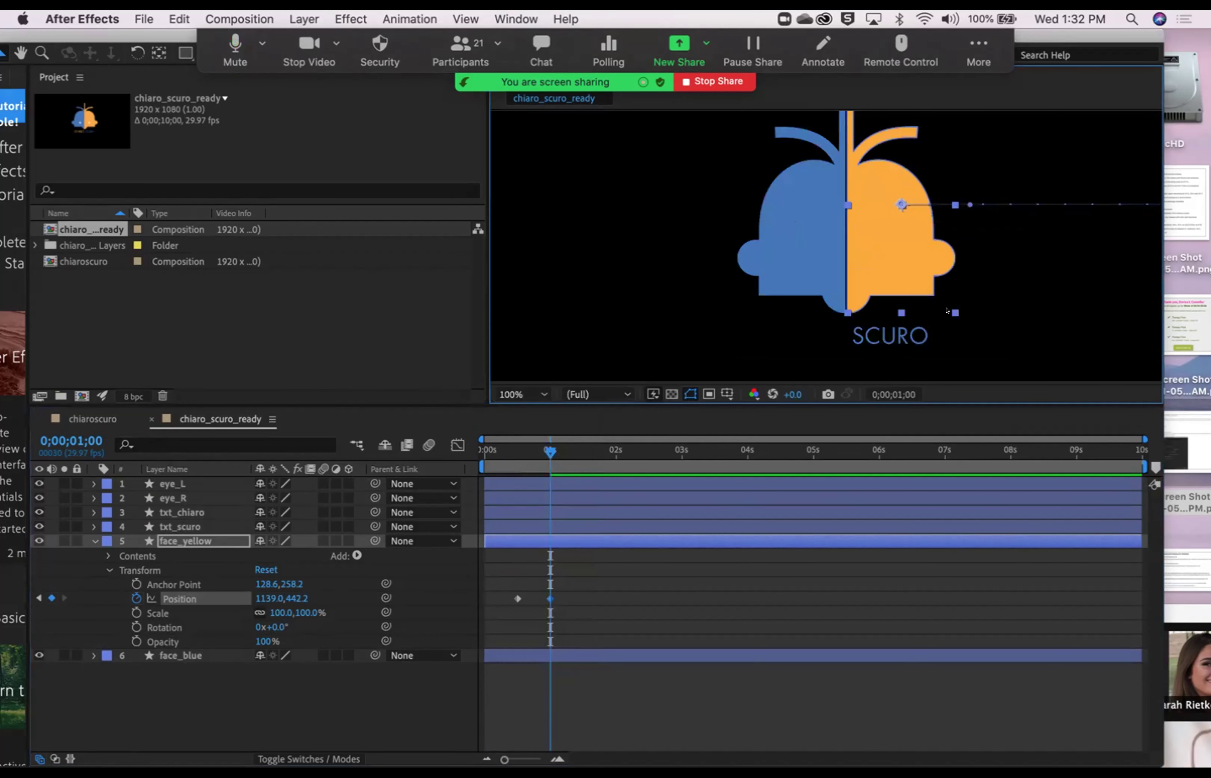
left_click(272, 597)
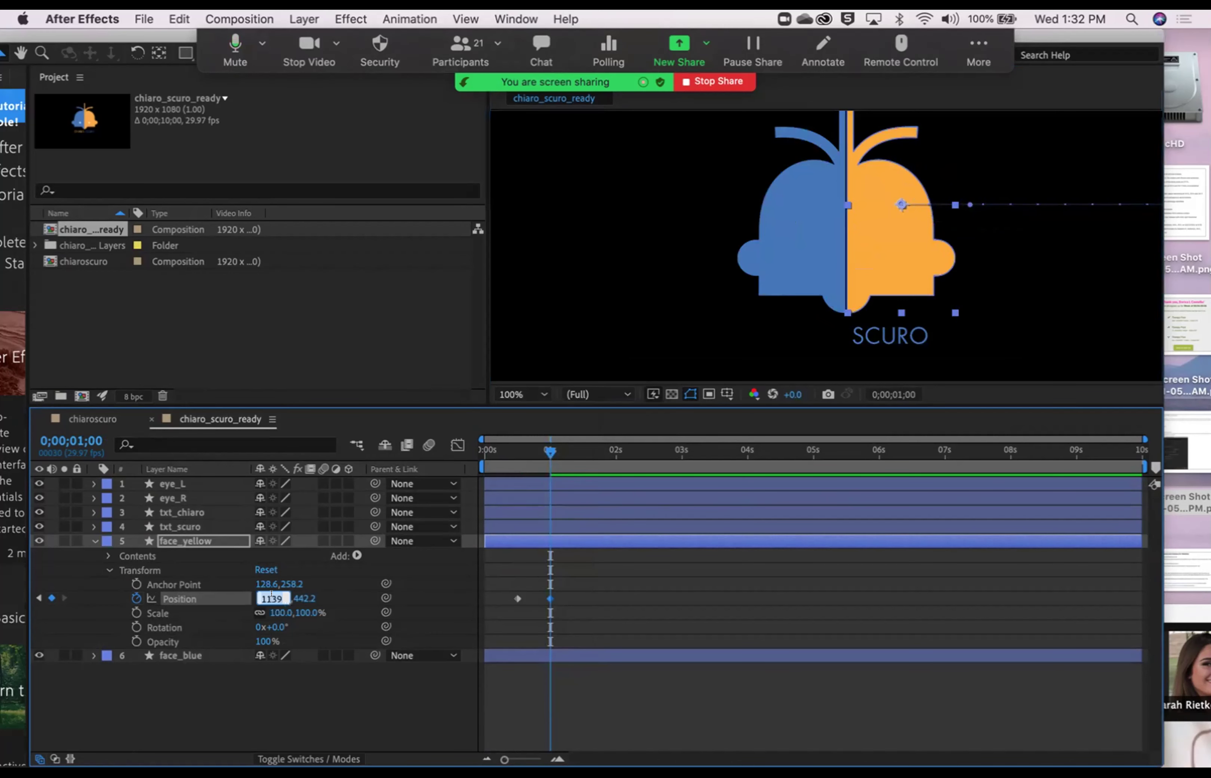
type("1141")
key("Return")
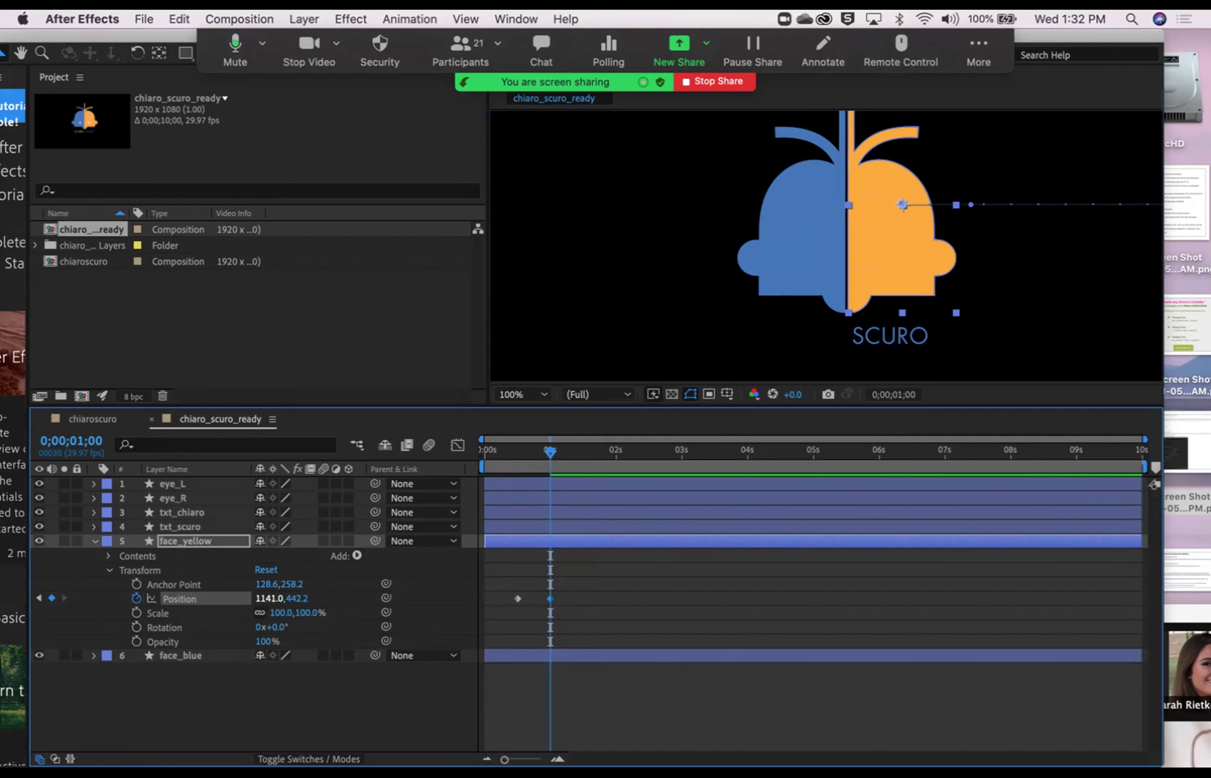
Step: Set face_yellow's horizontal Position at 0;00;01;00 to 1136 to close the gap with the blue half
left_click(273, 597)
key("Right")
key("BackSpace")
key("BackSpace")
key("BackSpace")
type("136")
key("Return")
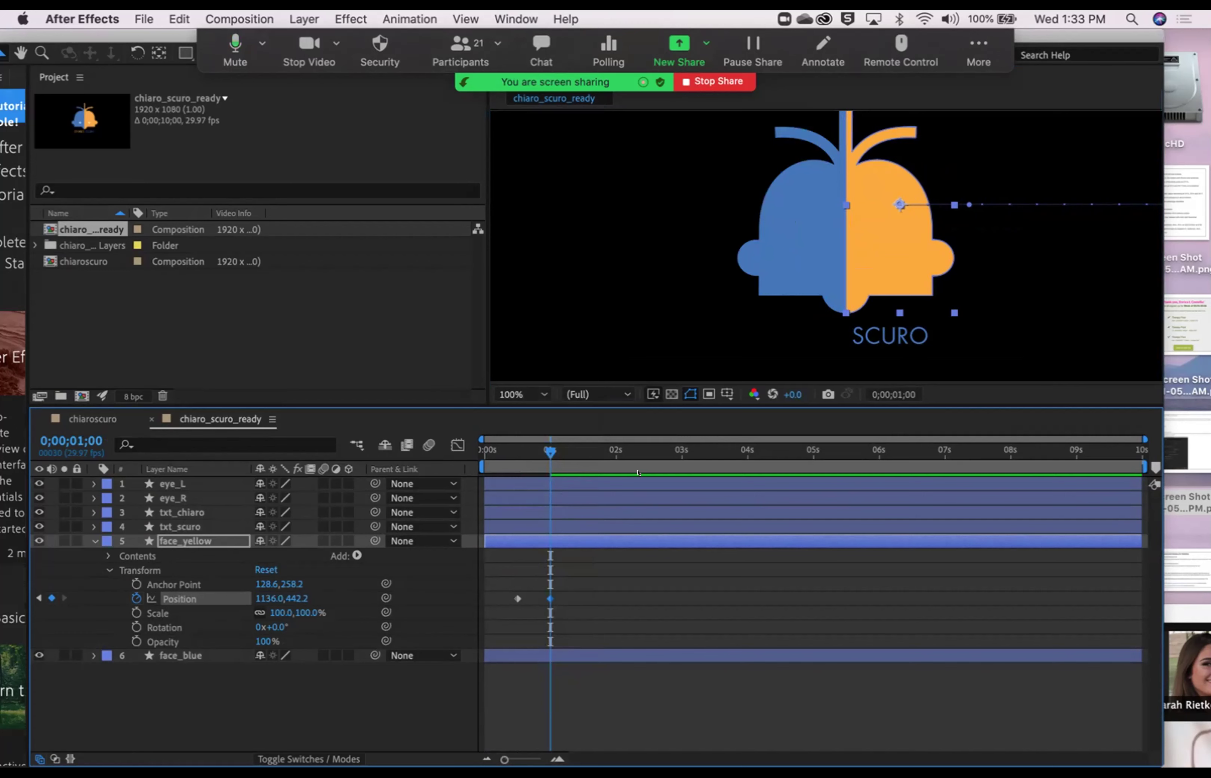
Step: Enable Position animation on the txt_chiaro layer with a keyframe at 0;00;00;15
left_click(534, 395)
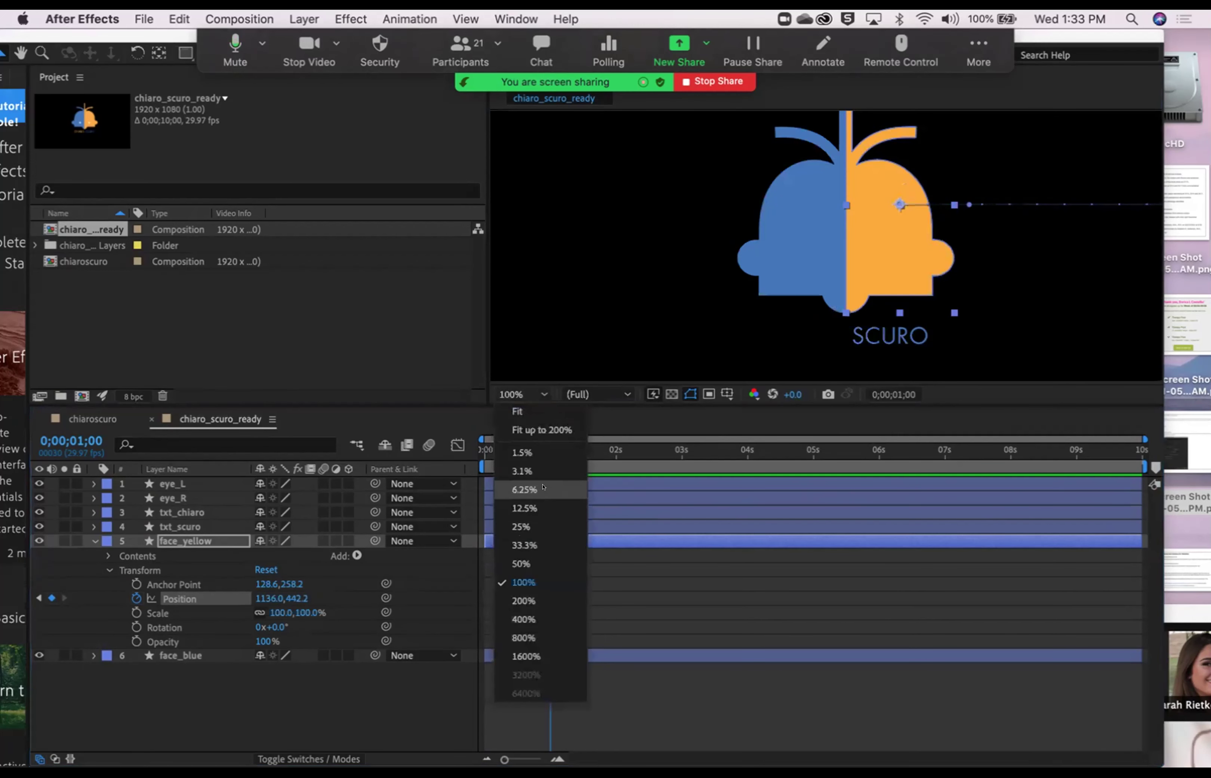
left_click(542, 520)
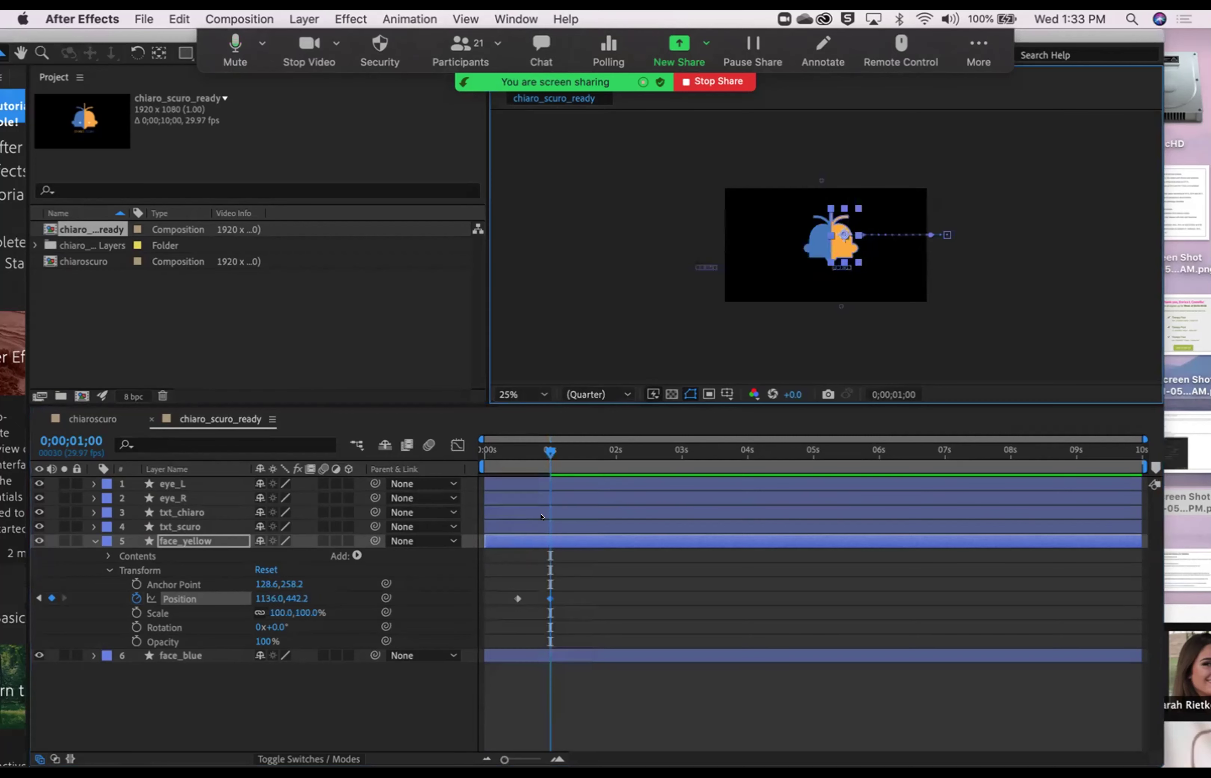
left_click(693, 268)
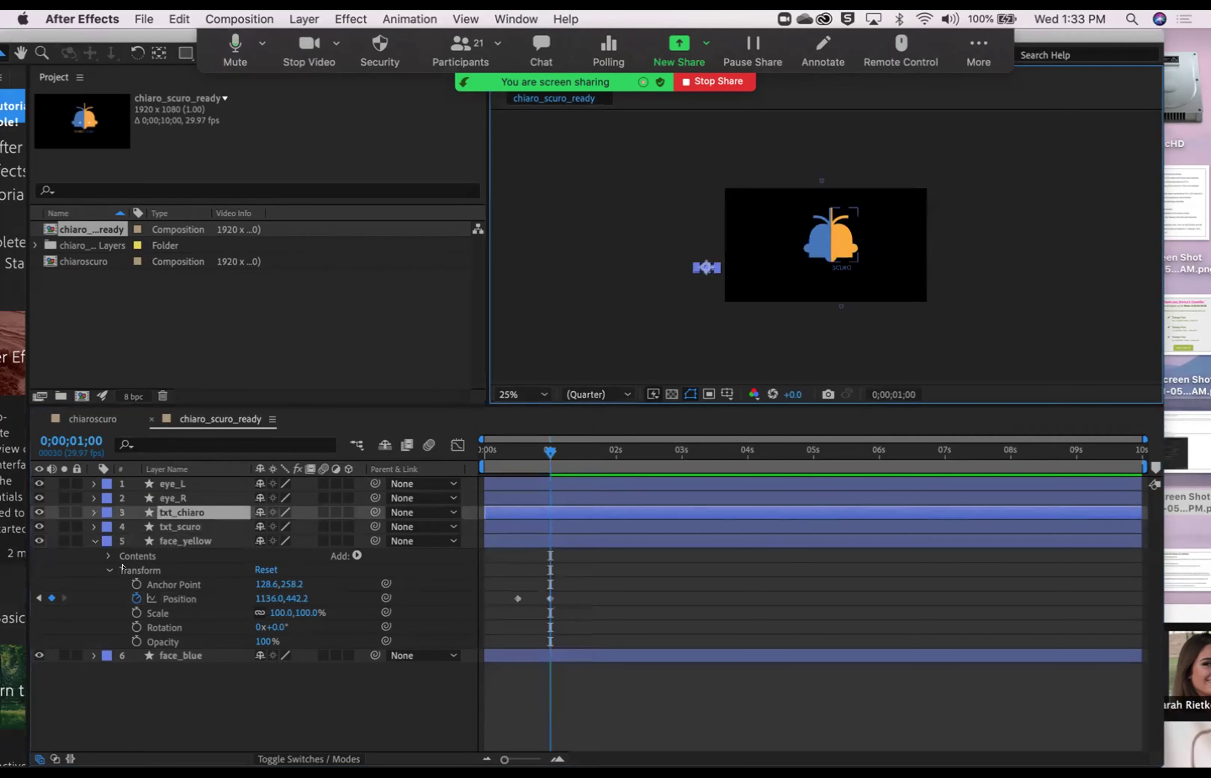
left_click(93, 512)
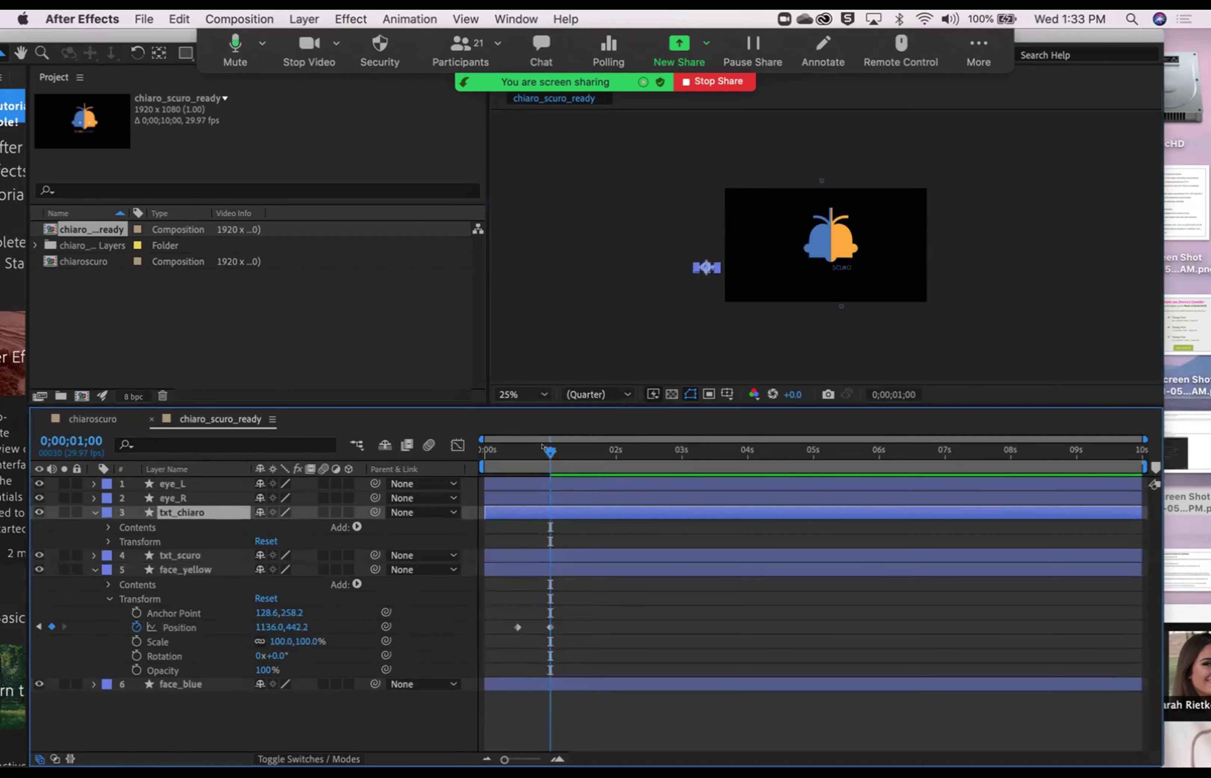
left_click_drag(544, 448, 515, 456)
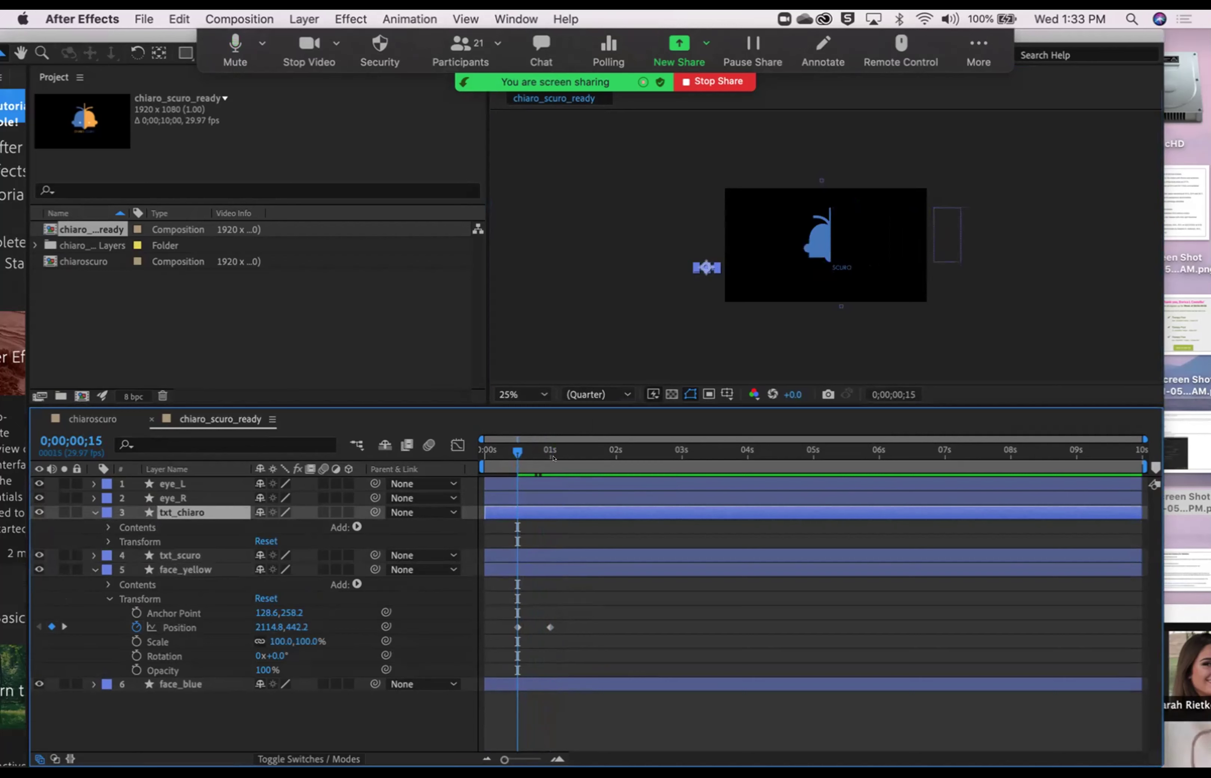
left_click(105, 541)
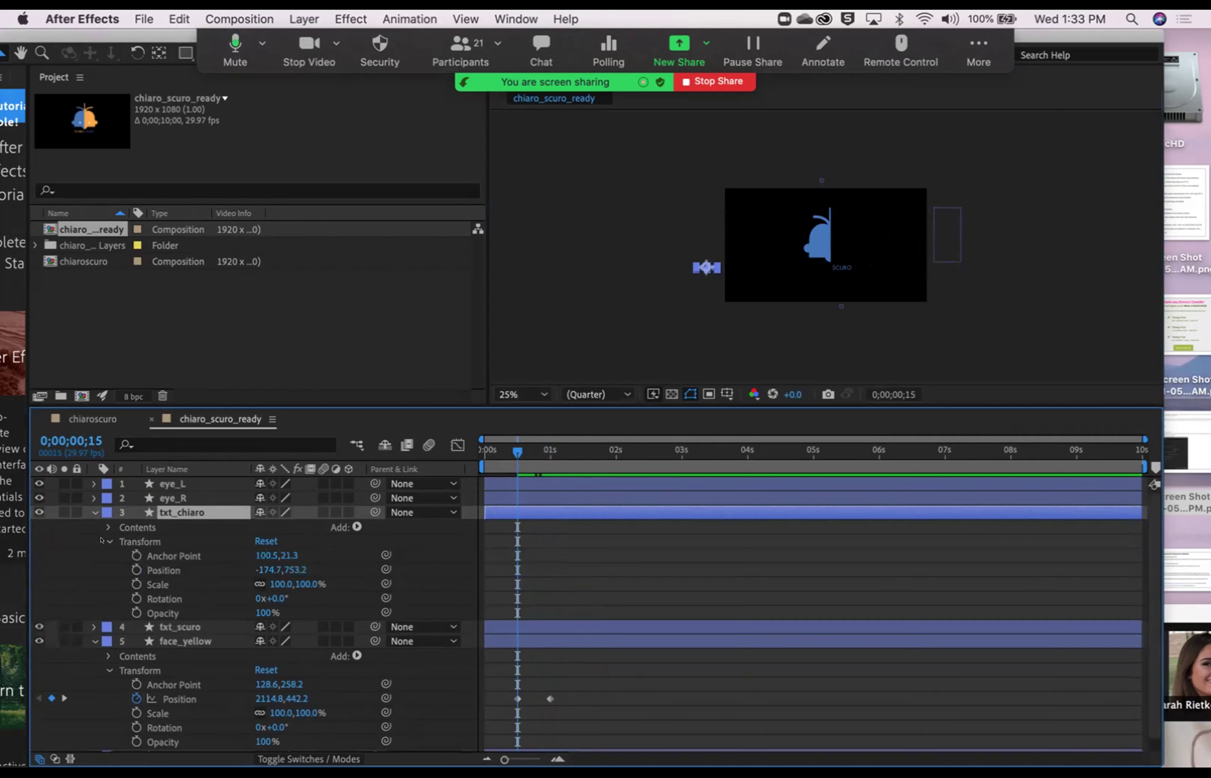
left_click(128, 567)
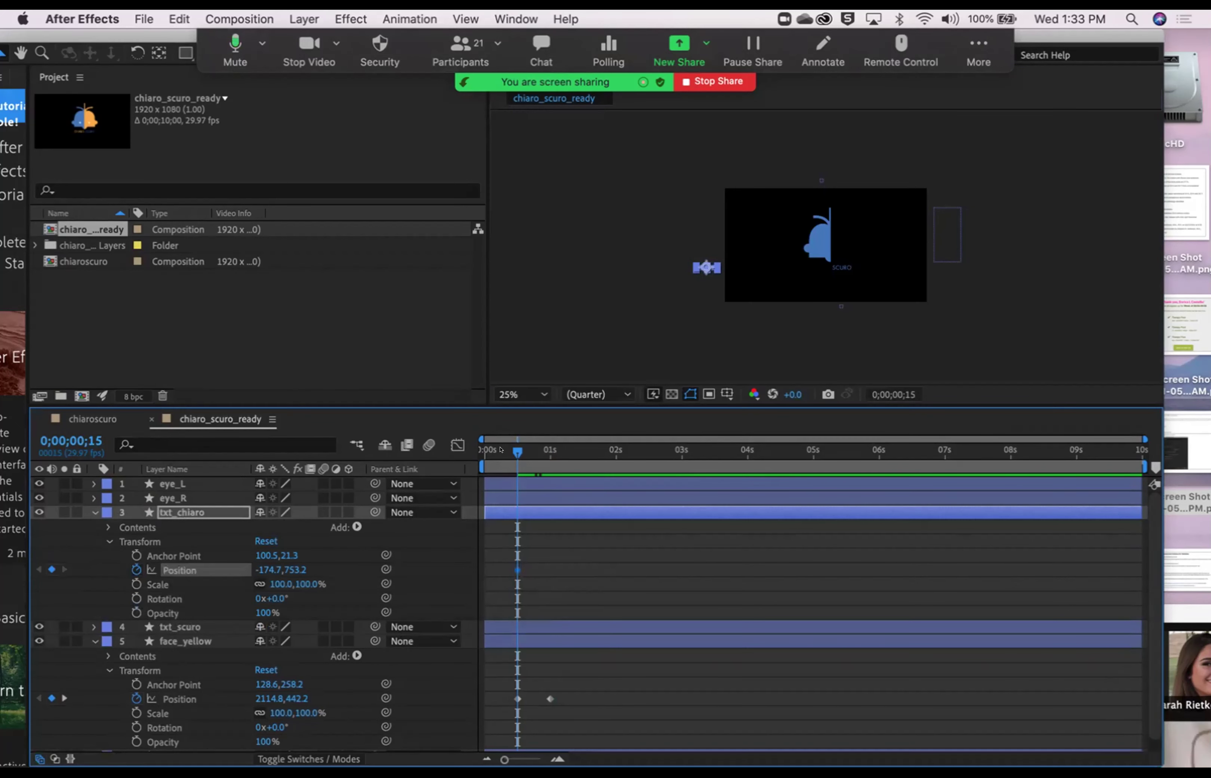
Step: Add a Position keyframe to txt_chiaro at 0;00;01;00 with the horizontal value set to 901
left_click_drag(514, 446, 543, 445)
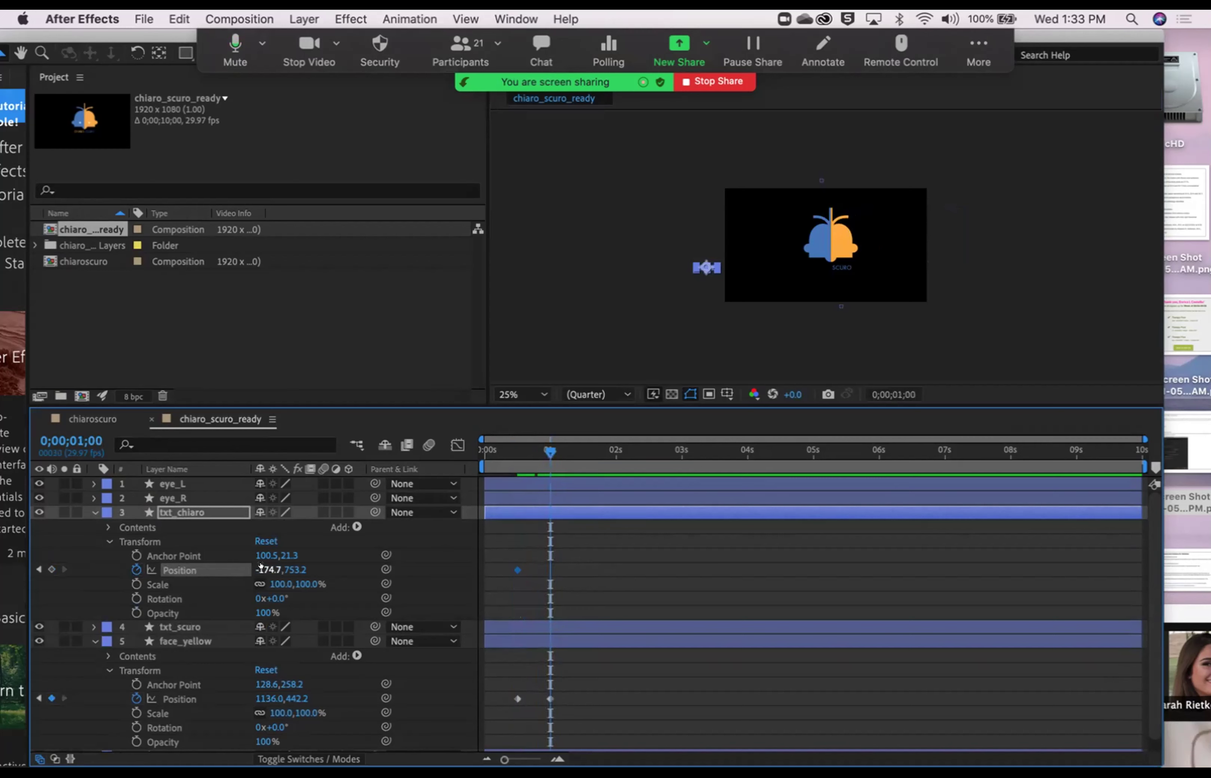
left_click_drag(262, 569, 556, 569)
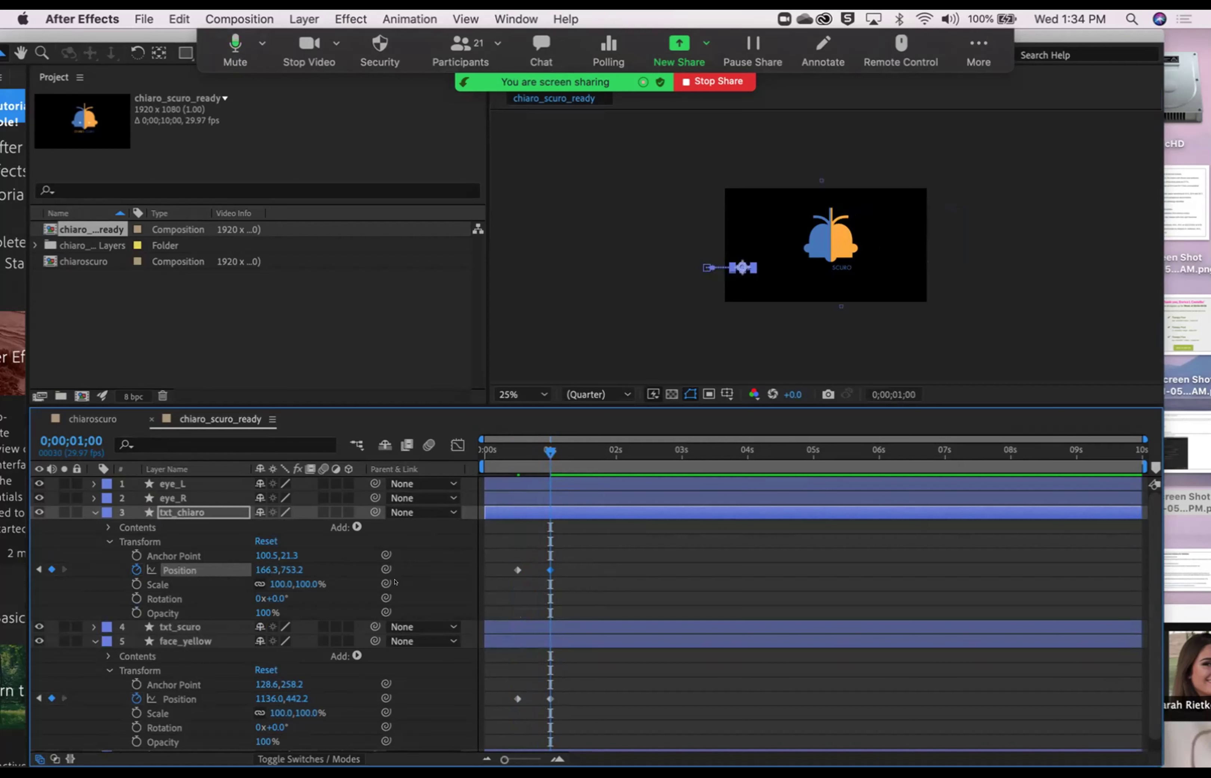
left_click(260, 569)
type("901")
key("Return")
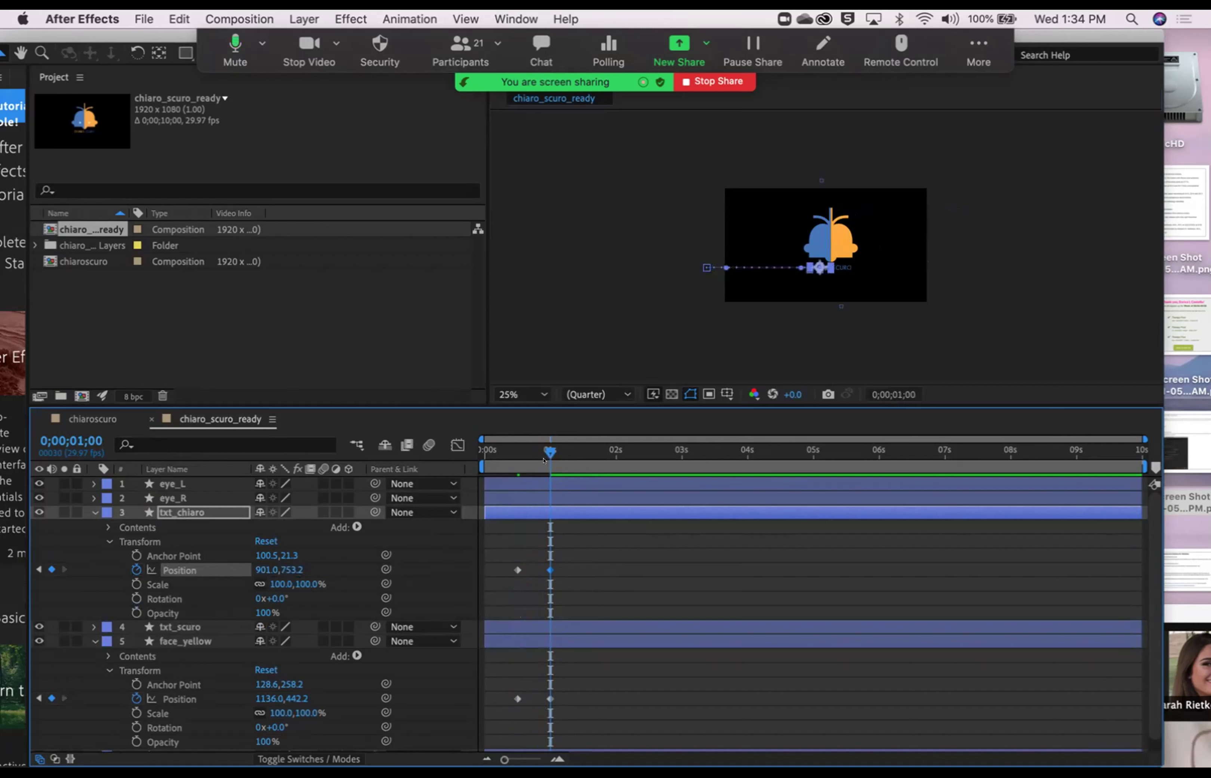
Step: Preview the logo animation from 0;00;00;00 with the composition fitted to the viewer
left_click_drag(544, 448, 485, 449)
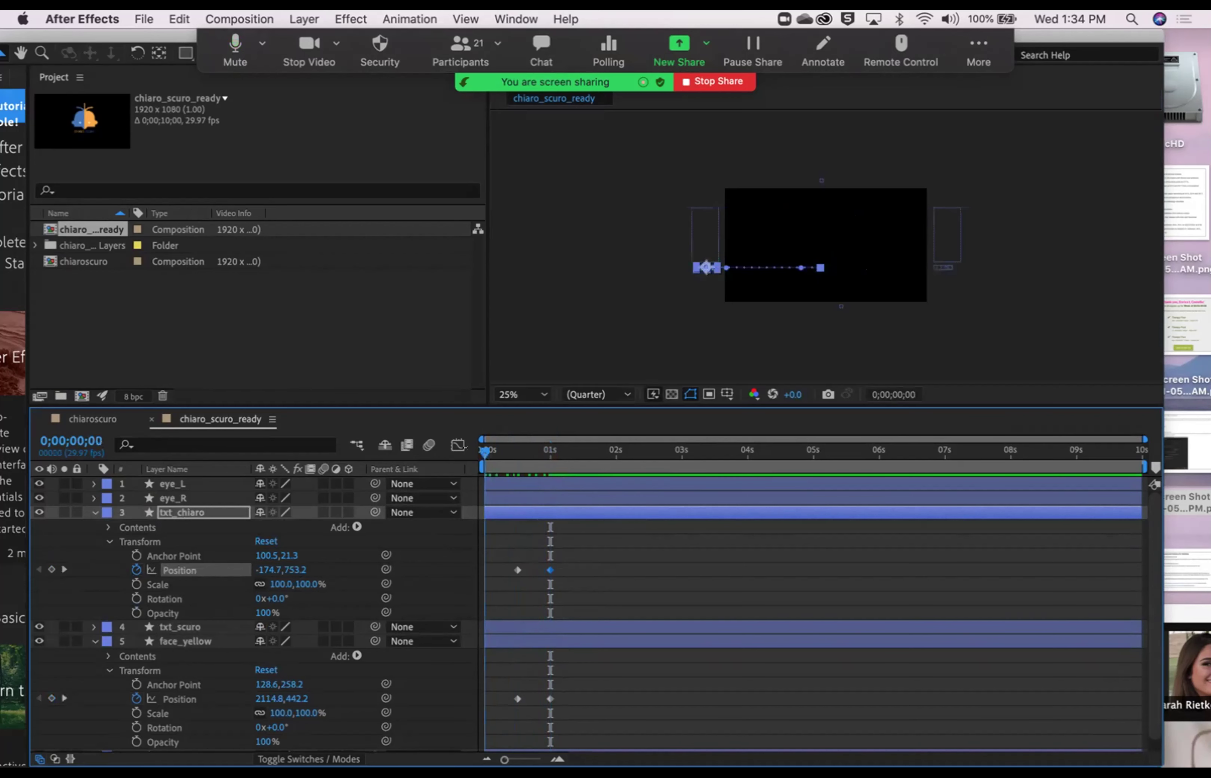
left_click(531, 393)
left_click(517, 410)
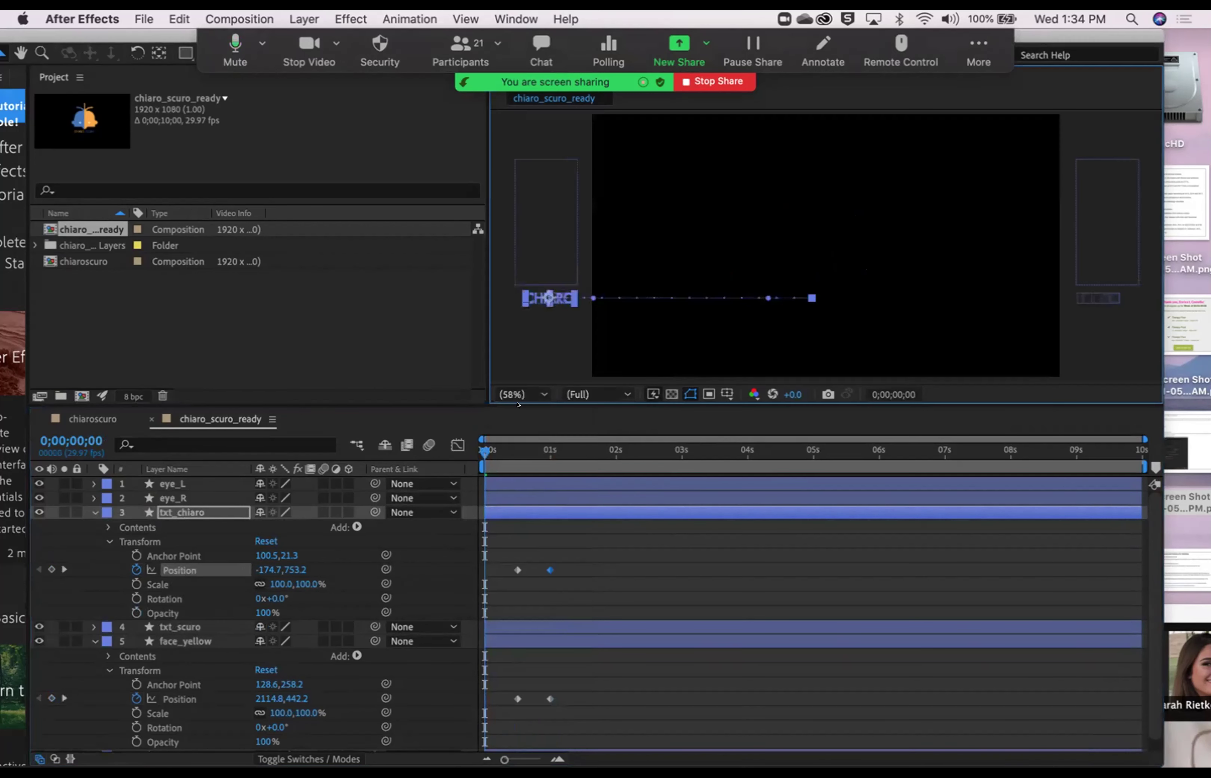
left_click(513, 338)
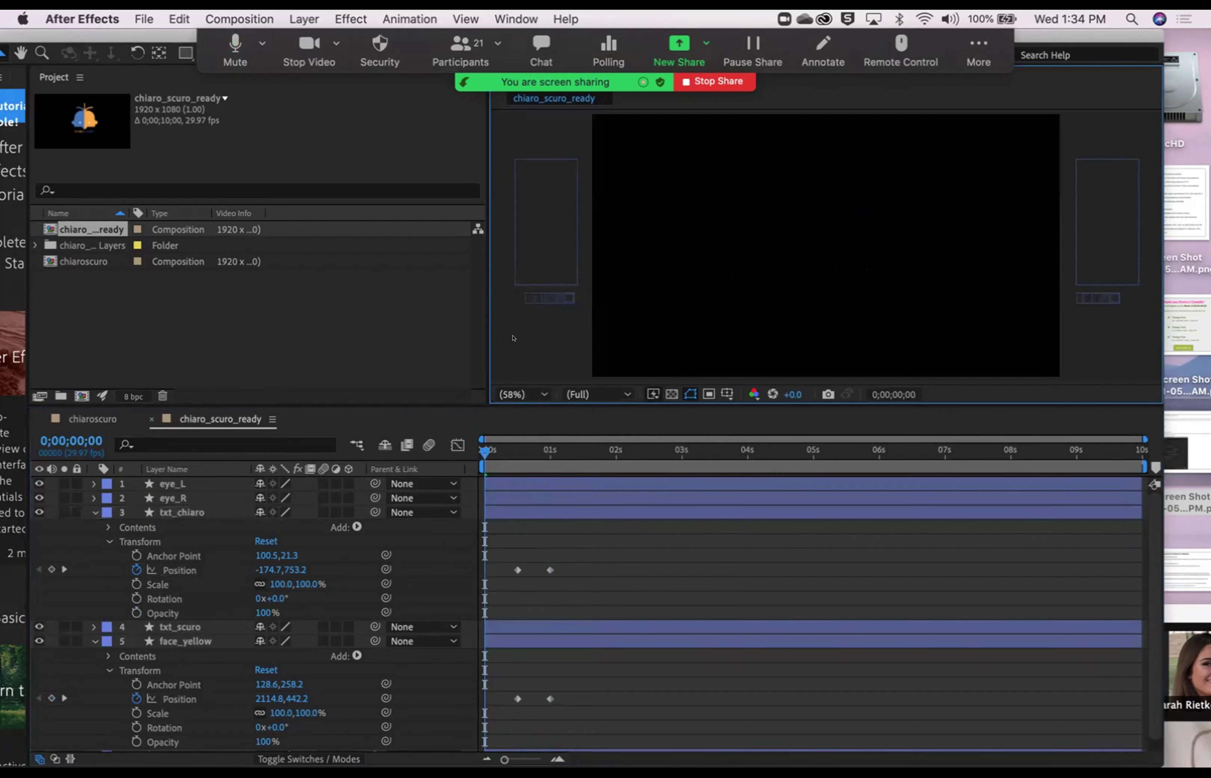
key("space")
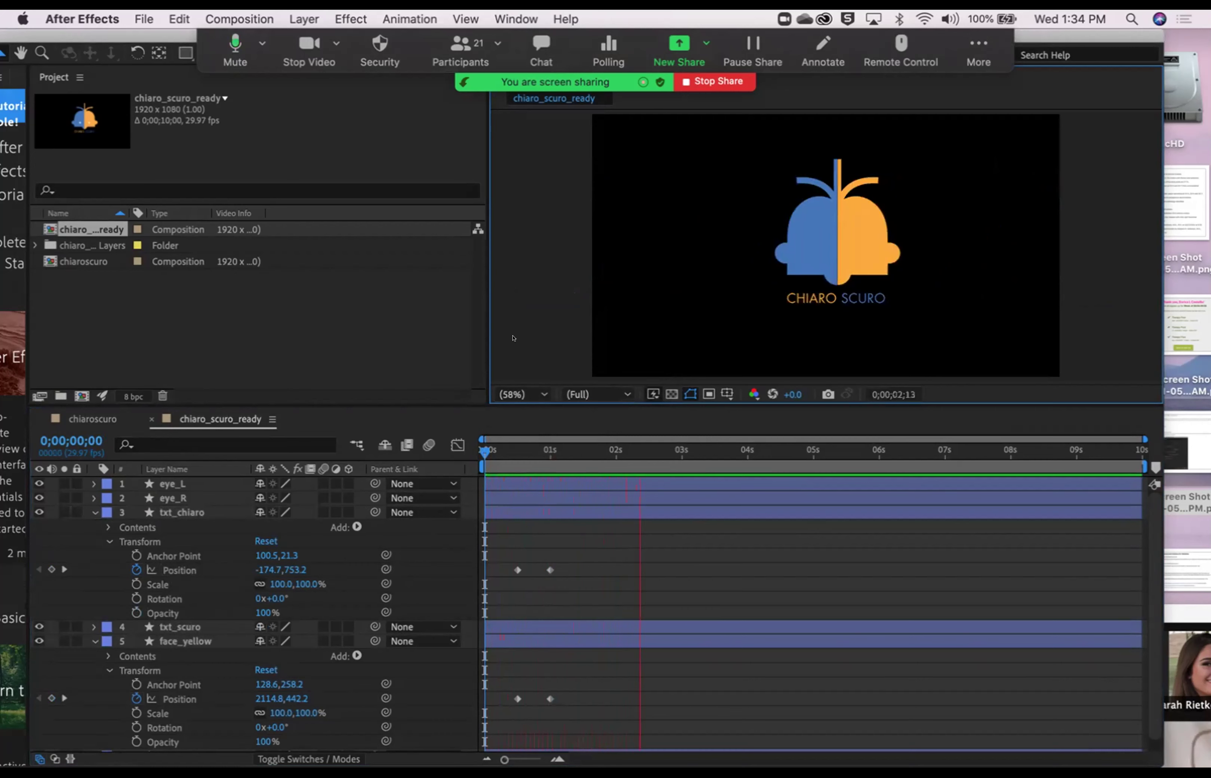
key("space")
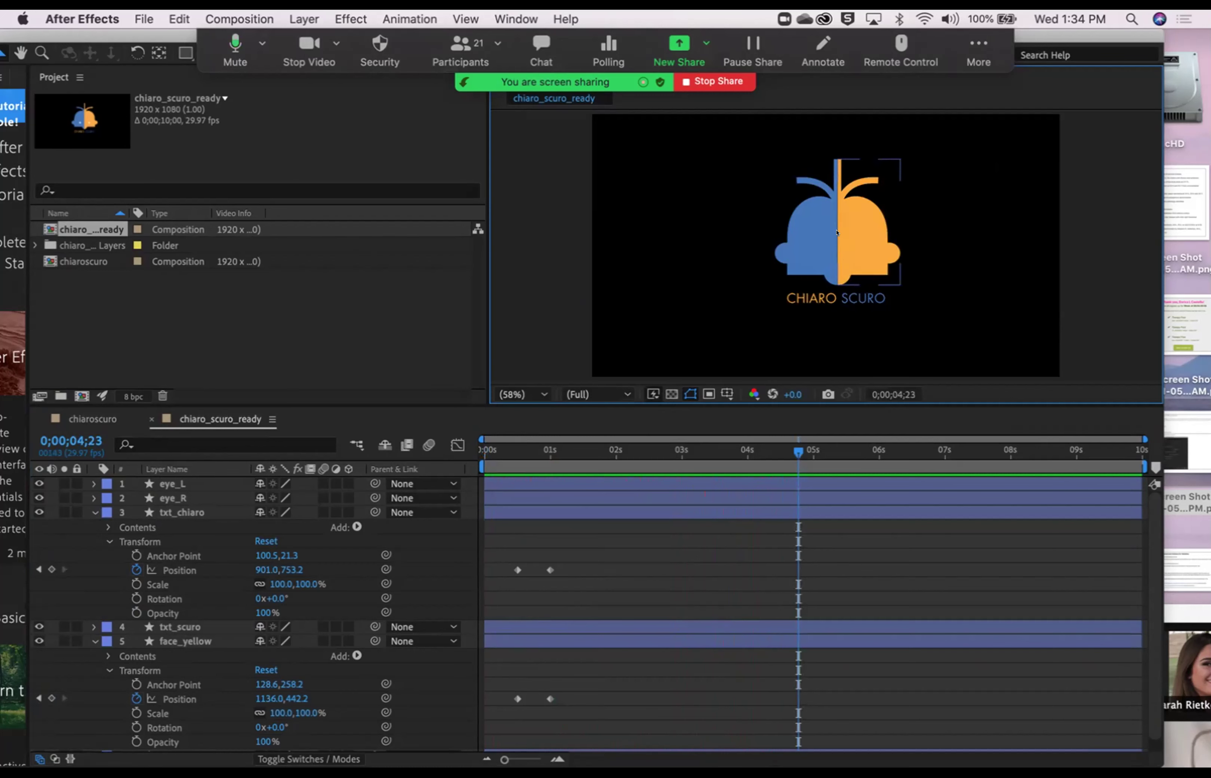
Step: Check the seam between the blue and yellow face halves at 200% magnification, then return the view to 33.3%
left_click(522, 394)
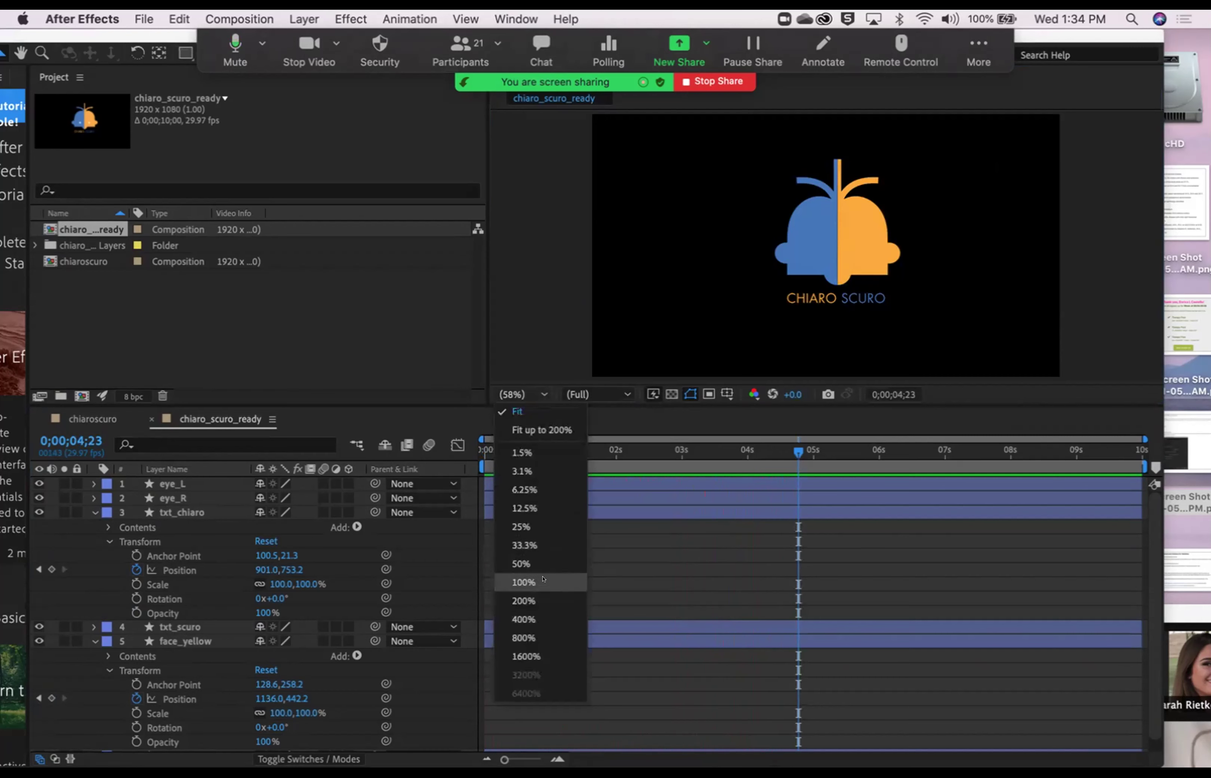
left_click(543, 595)
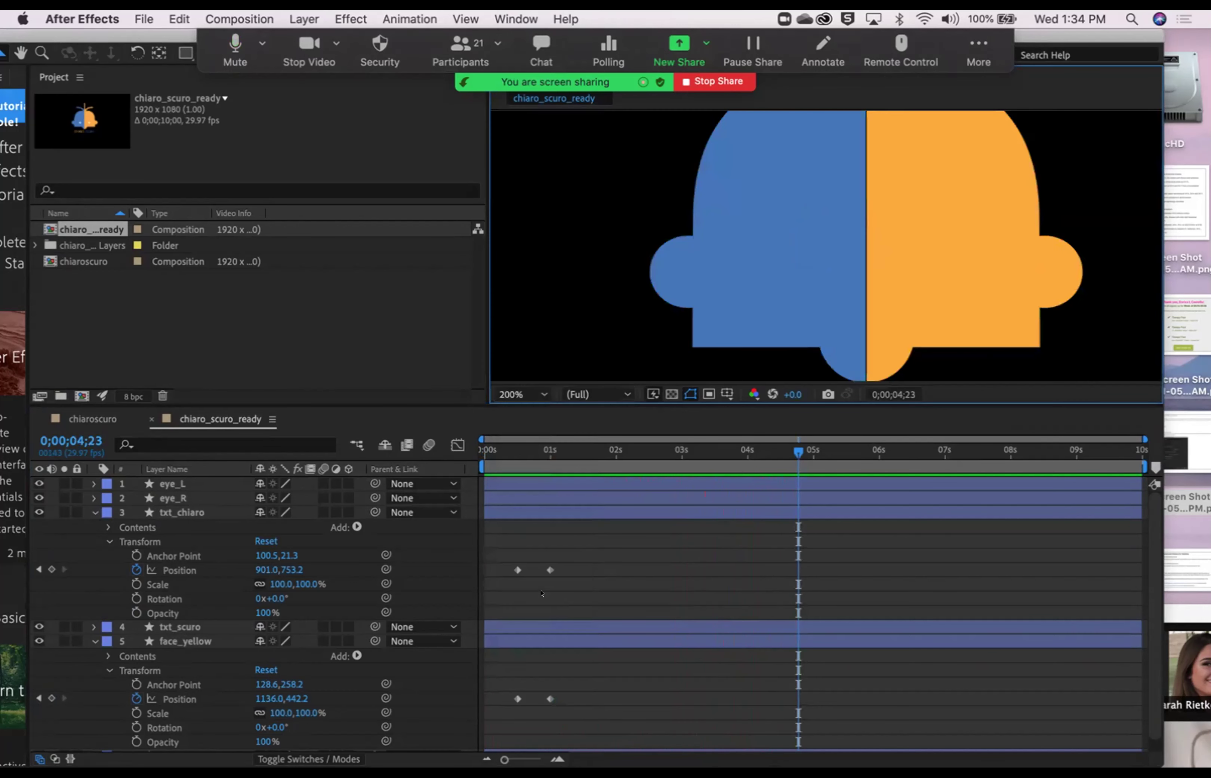
left_click(541, 393)
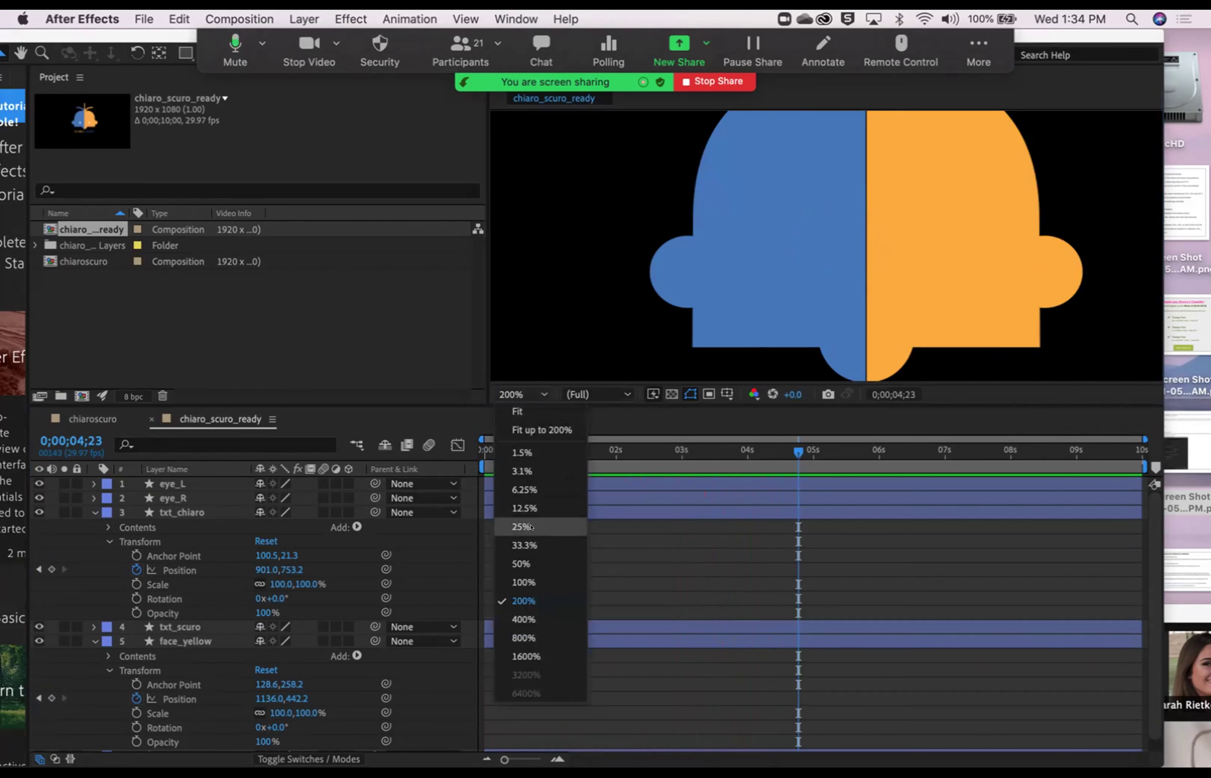
left_click(529, 544)
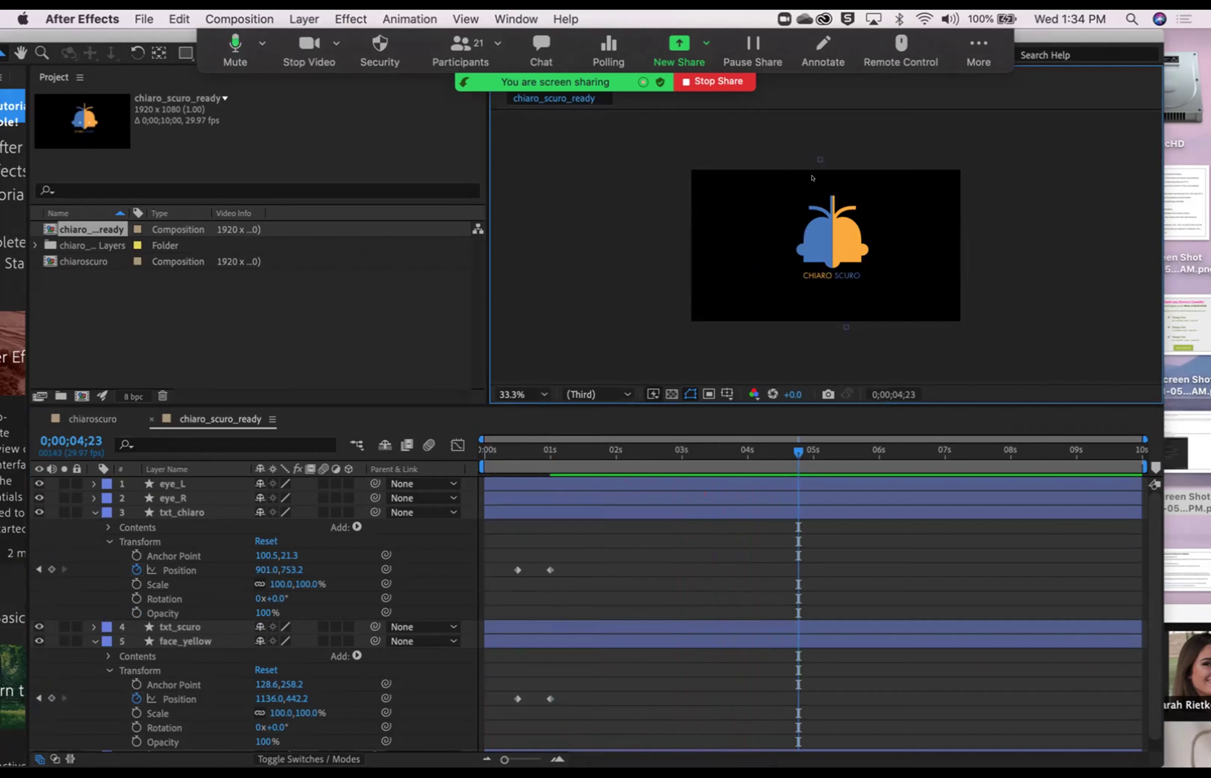
Step: Select the eye_R layer and collapse the expanded txt_chiaro and face_yellow layers
left_click(814, 154)
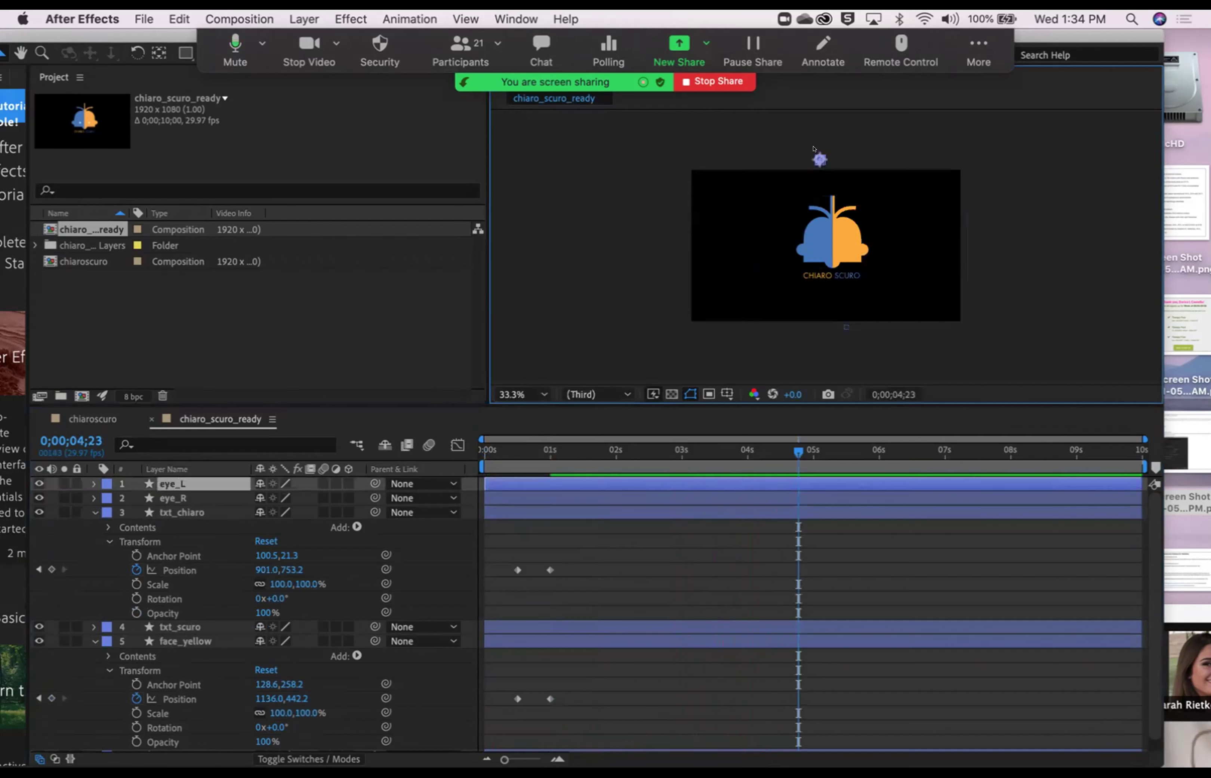
left_click(840, 325)
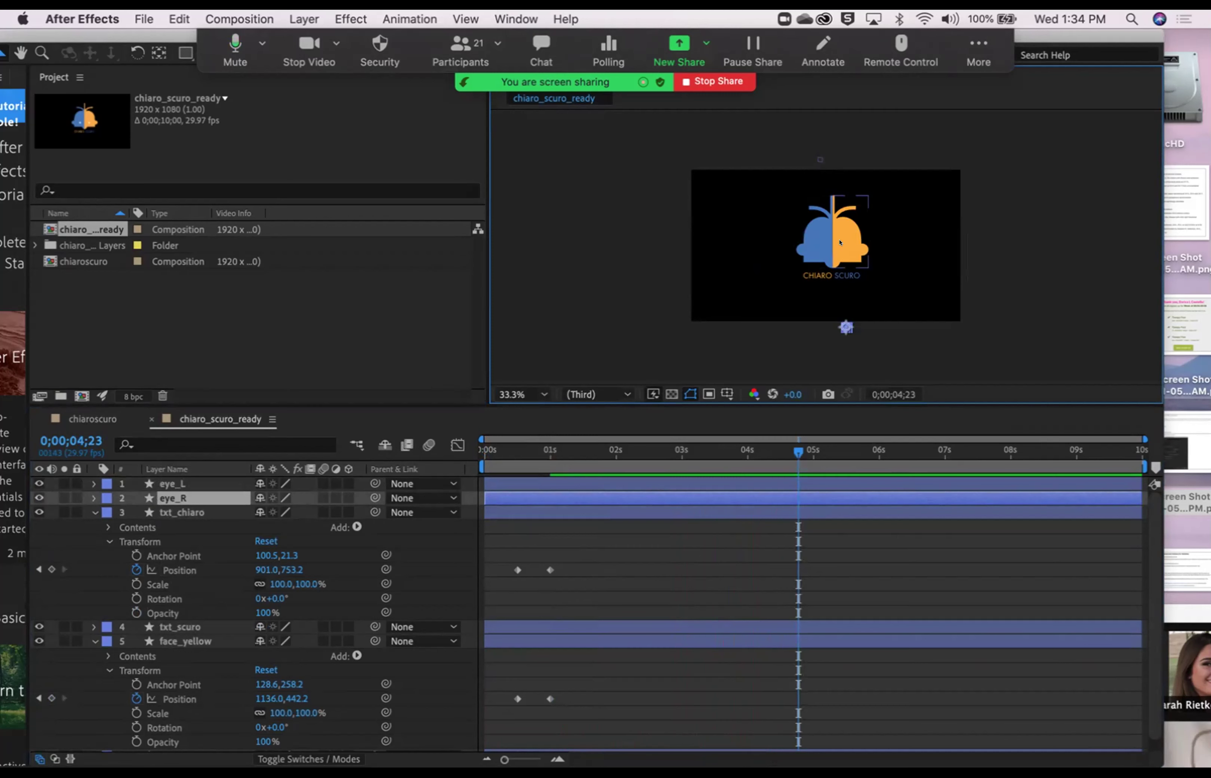
left_click(94, 513)
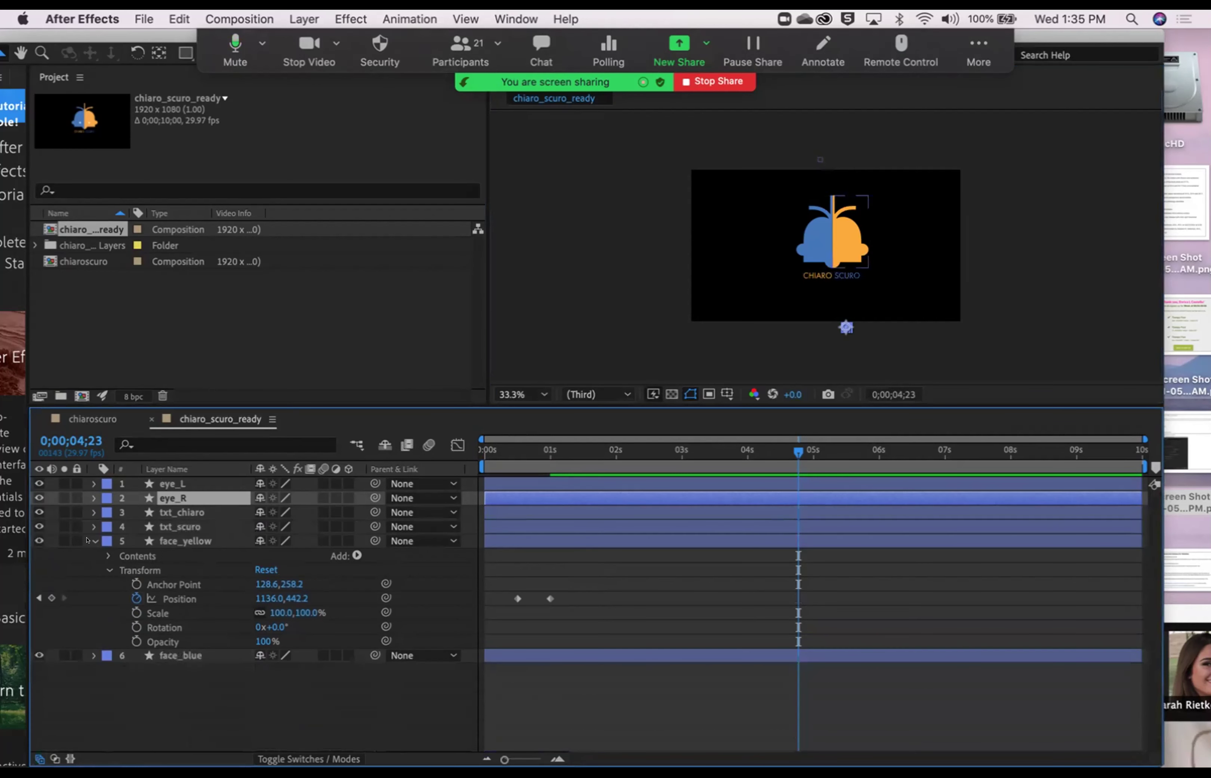
left_click(88, 540)
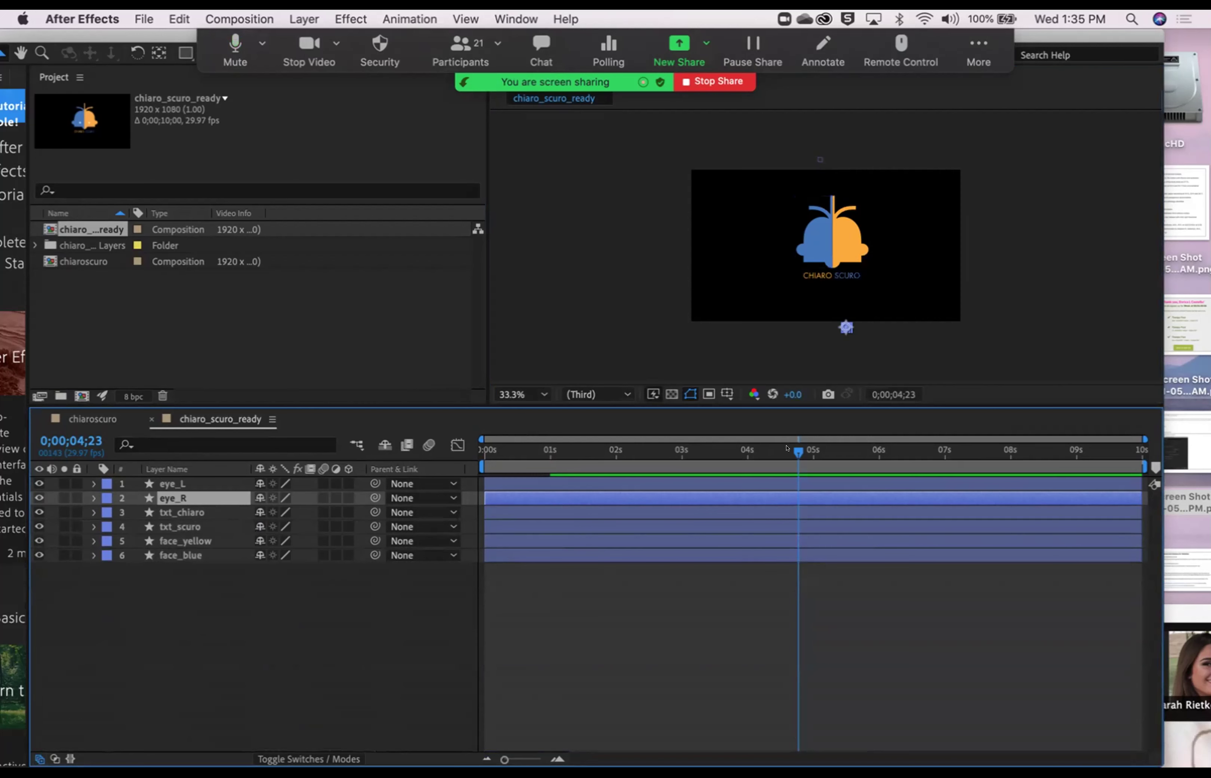
Step: Enable Position animation on the eye_R layer with a keyframe at 0;00;01;00
key("Home")
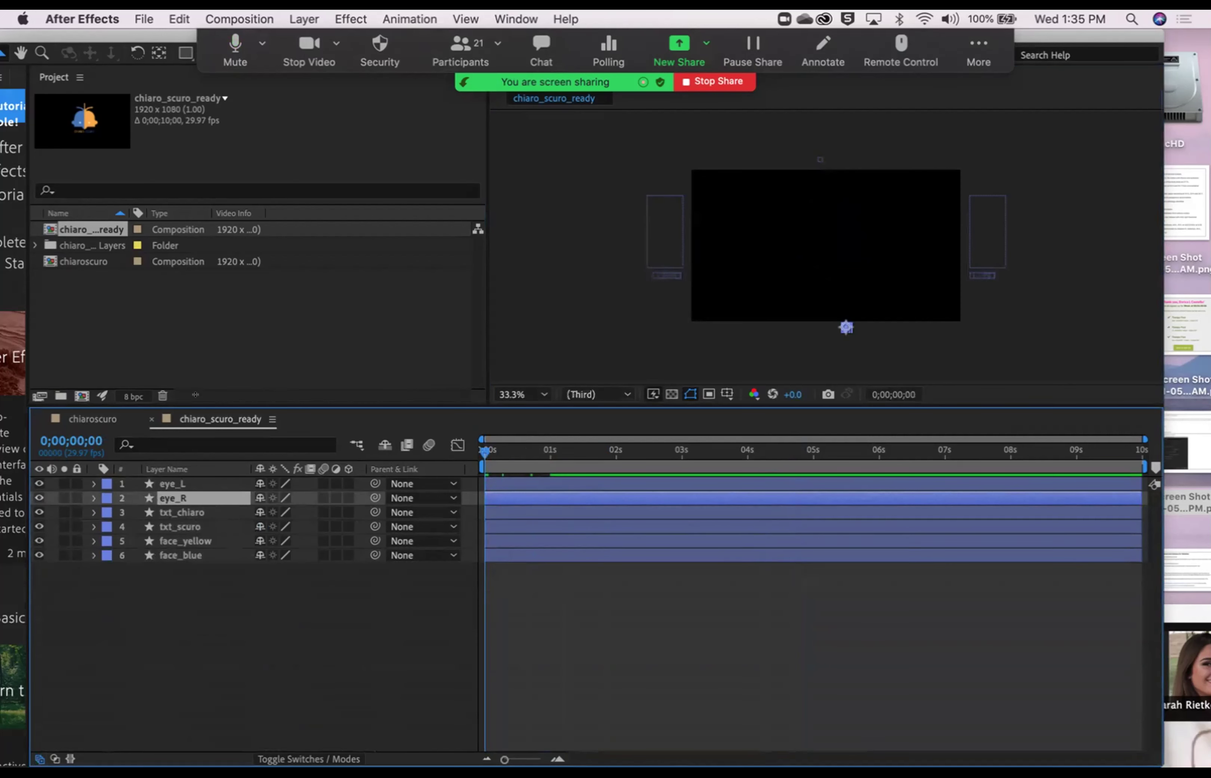
left_click(91, 497)
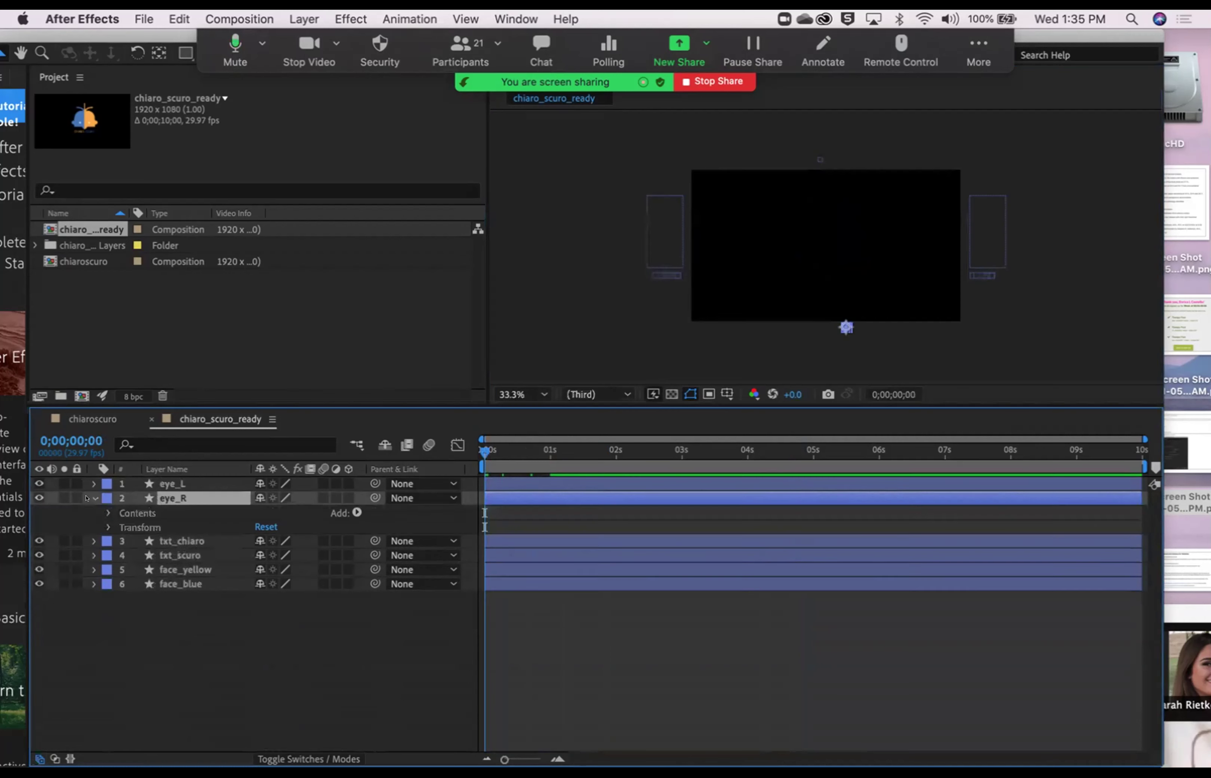
left_click(101, 527)
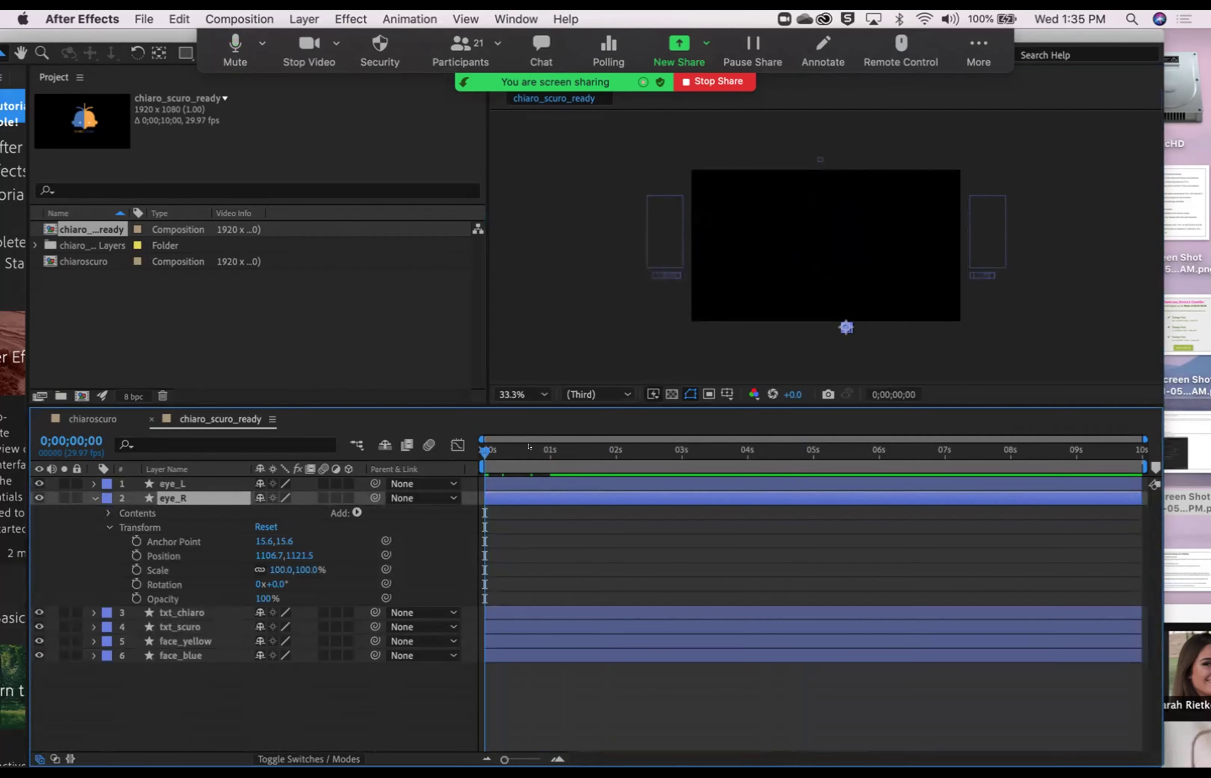
left_click_drag(477, 447, 553, 448)
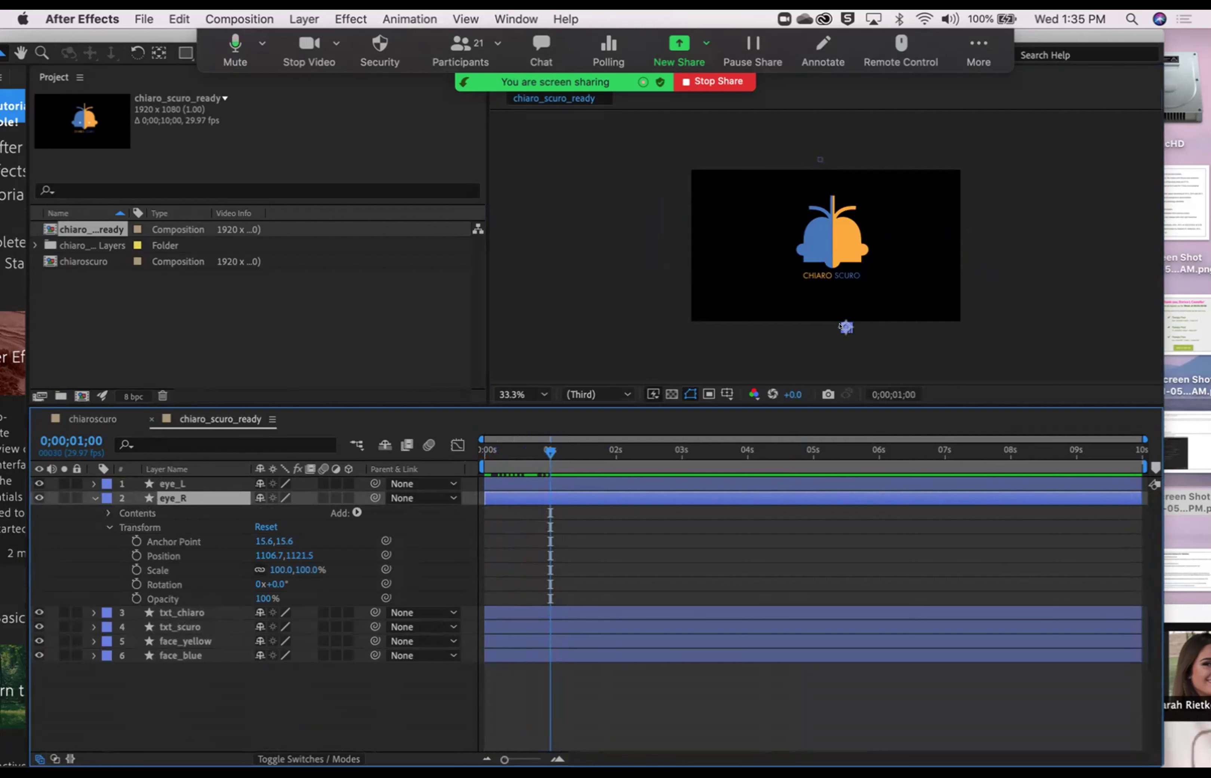
left_click(137, 555)
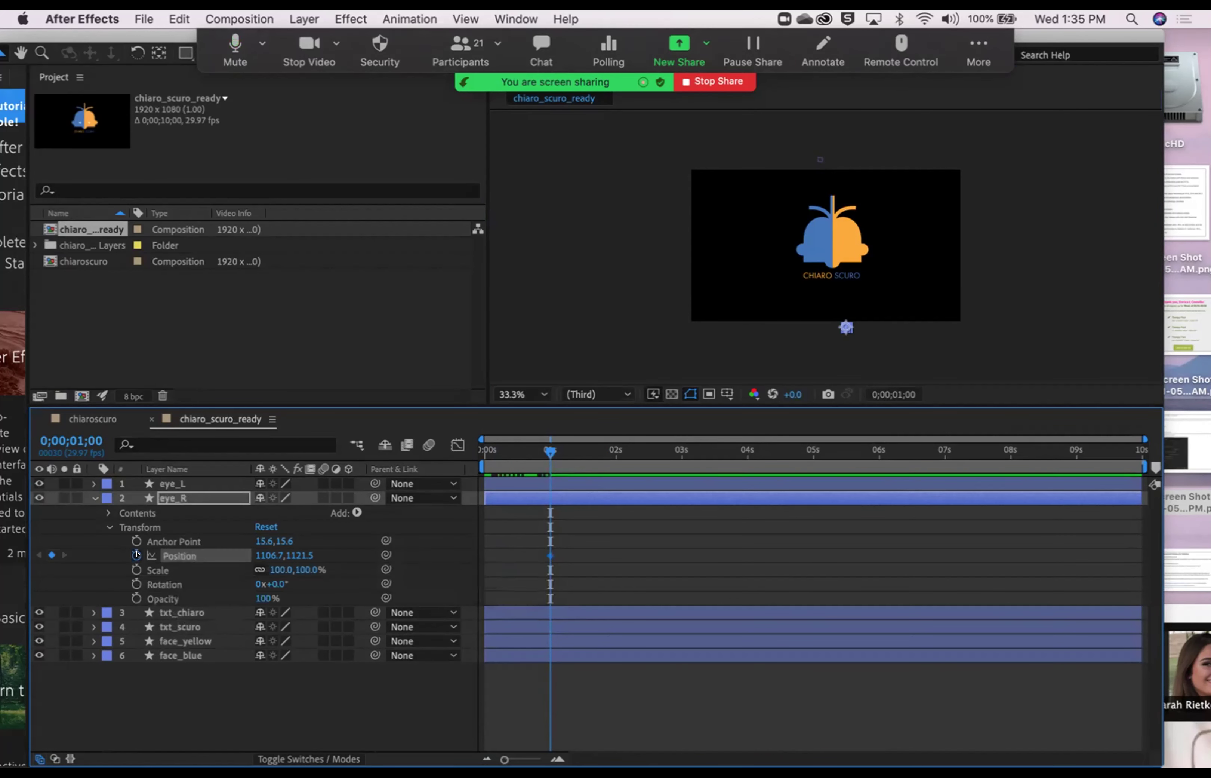
Step: Add a Position keyframe to eye_R at 0;00;02;00 with the vertical value set to 580
left_click_drag(544, 446, 610, 446)
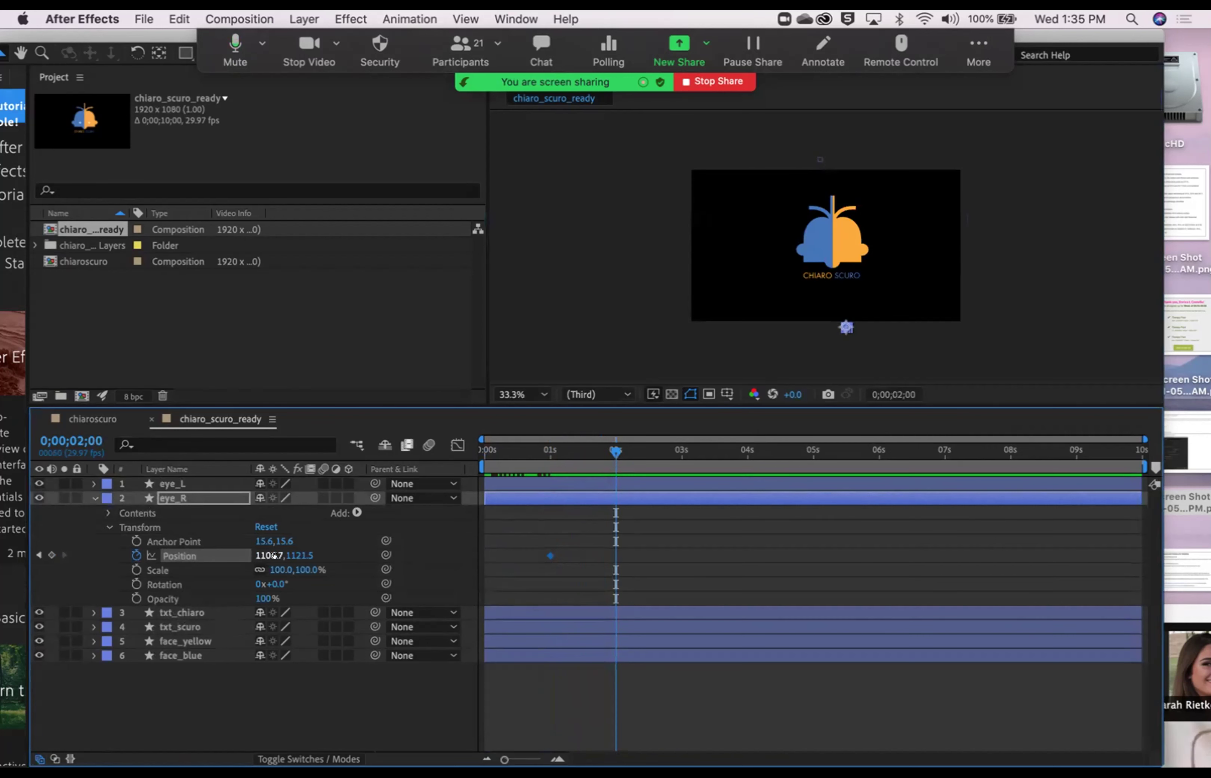
left_click_drag(290, 554, 178, 553)
left_click_drag(291, 555, 230, 555)
left_click_drag(85, 562, 73, 566)
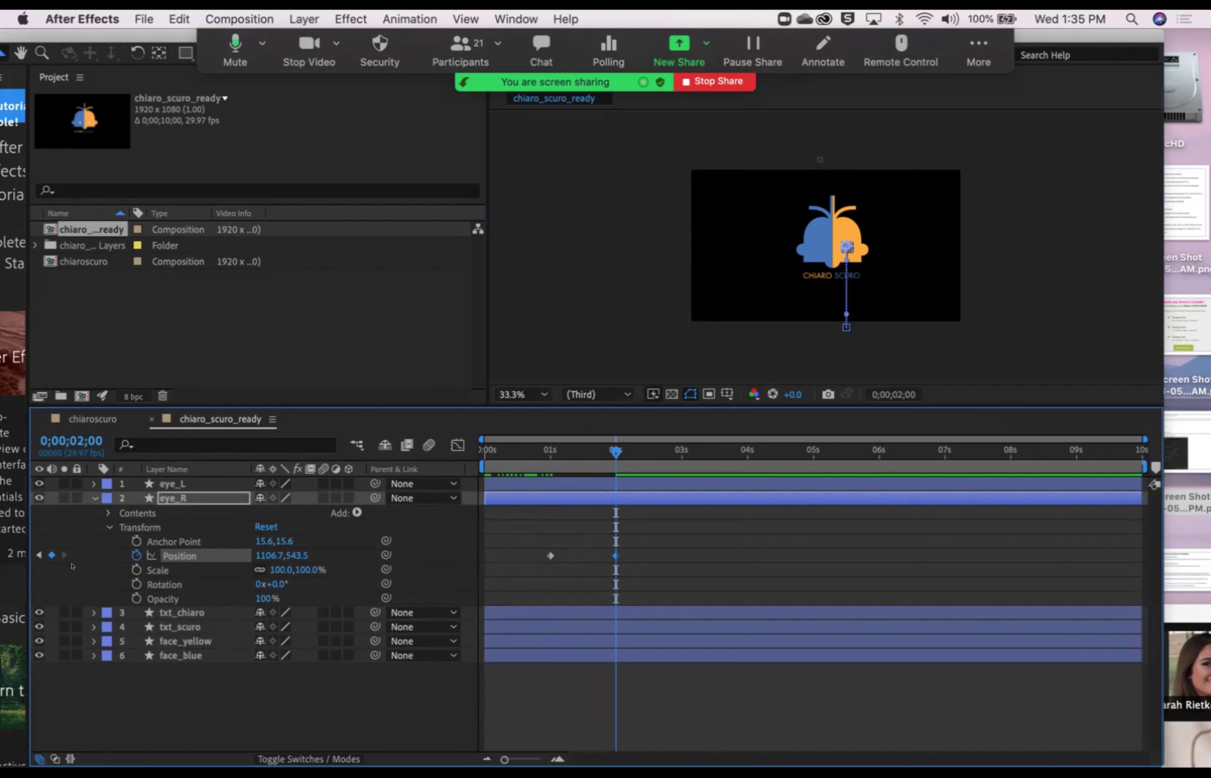
left_click(290, 554)
type("580")
key("Return")
left_click(815, 162)
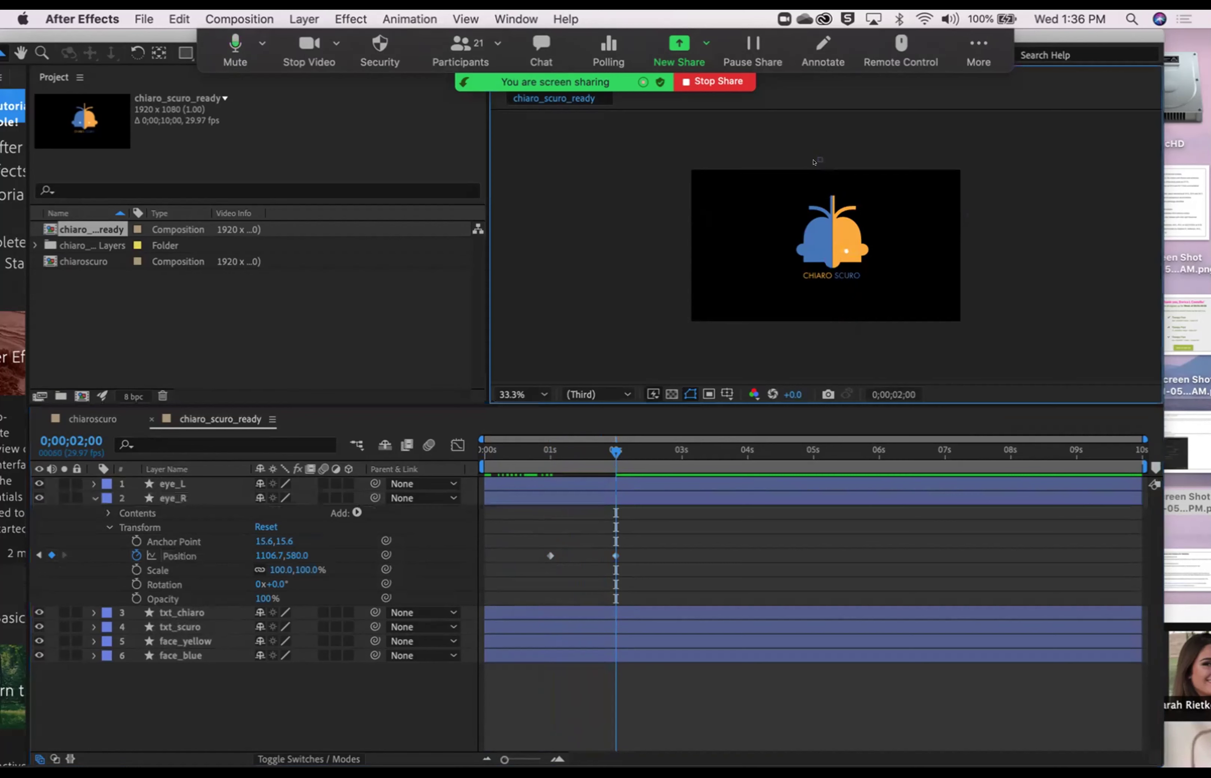
Step: Collapse the eye_R layer and enable Position animation on eye_L with a keyframe at 0;00;02;00
left_click(815, 158)
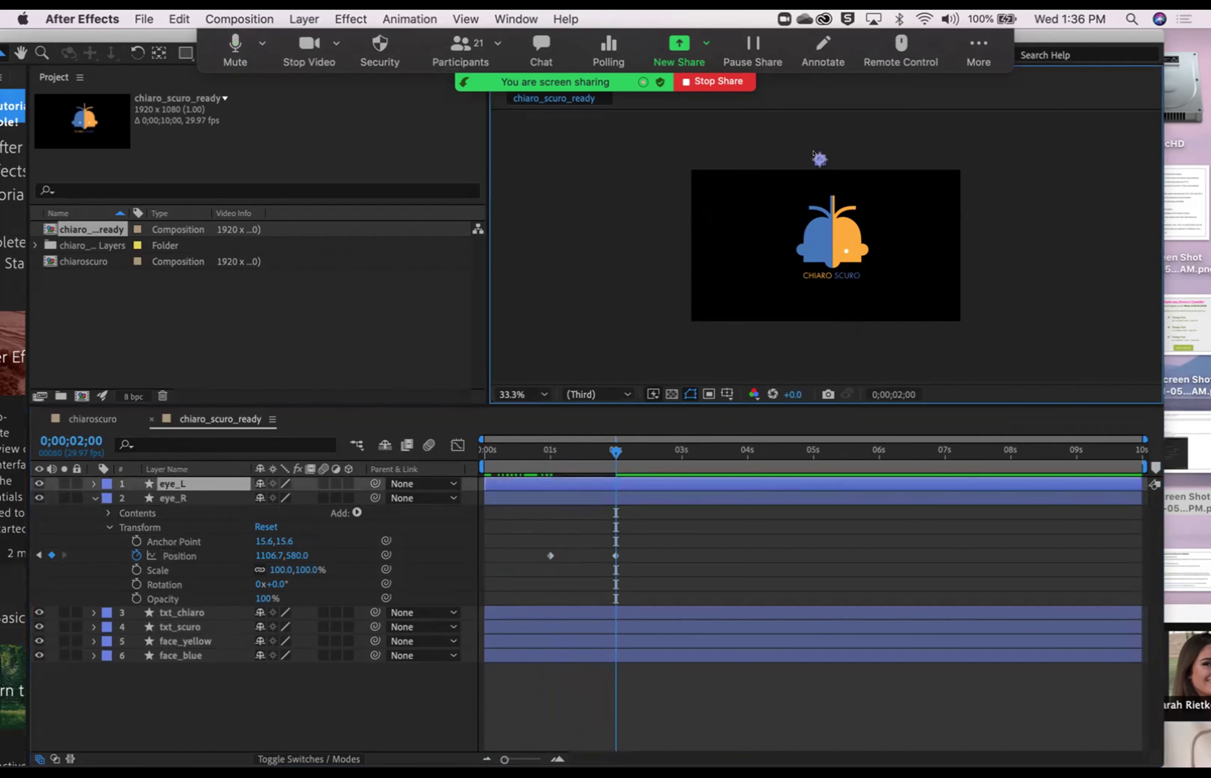
left_click(95, 499)
left_click(95, 498)
left_click(93, 484)
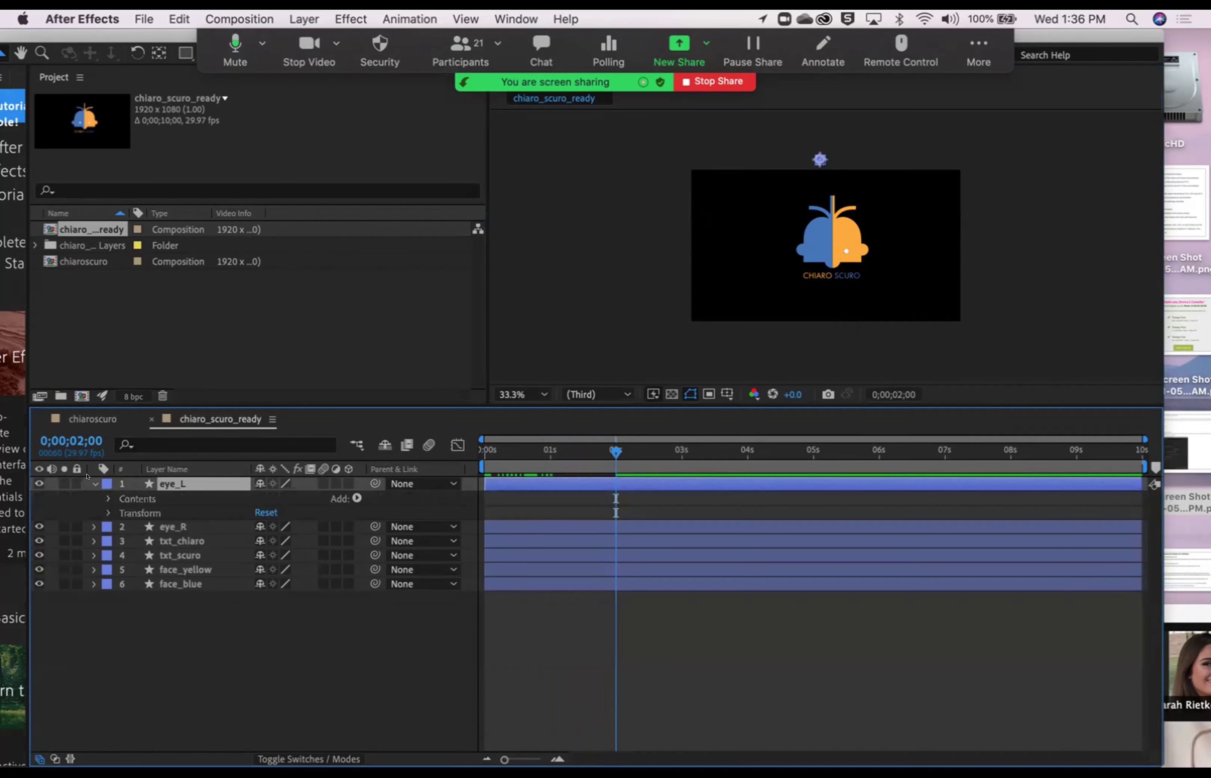
left_click(105, 512)
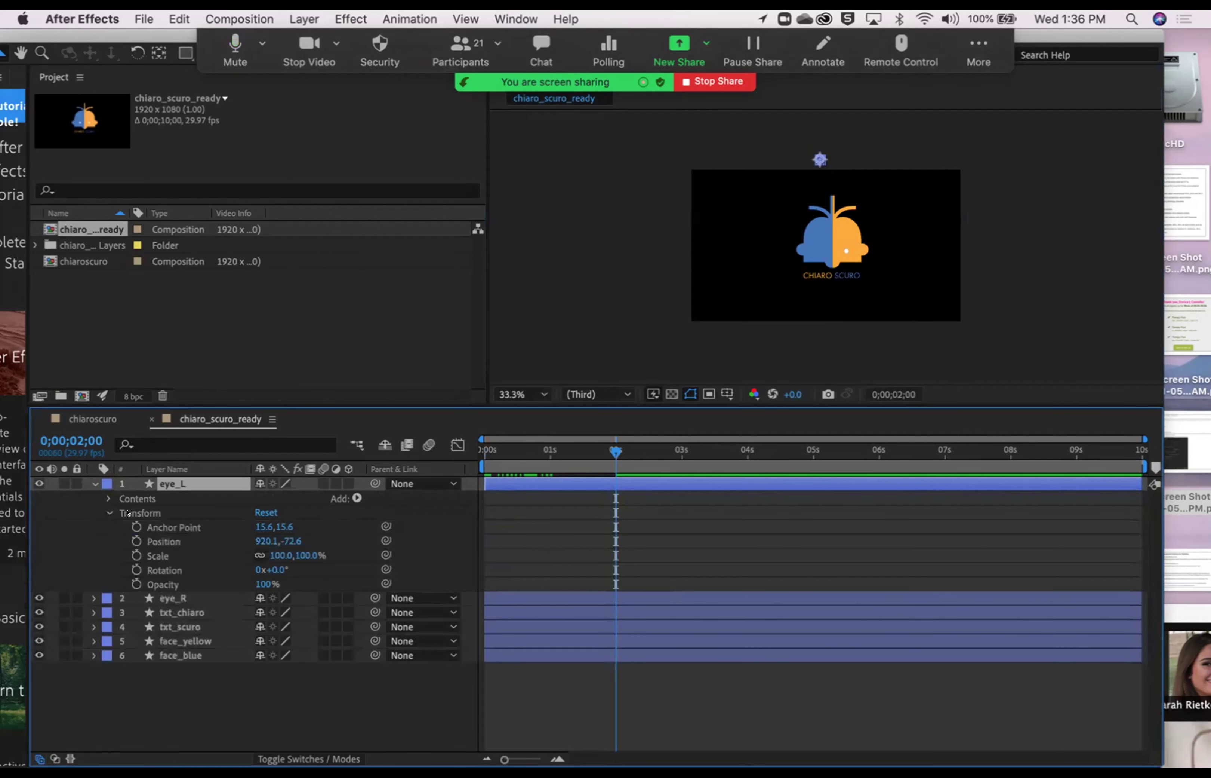
left_click(136, 540)
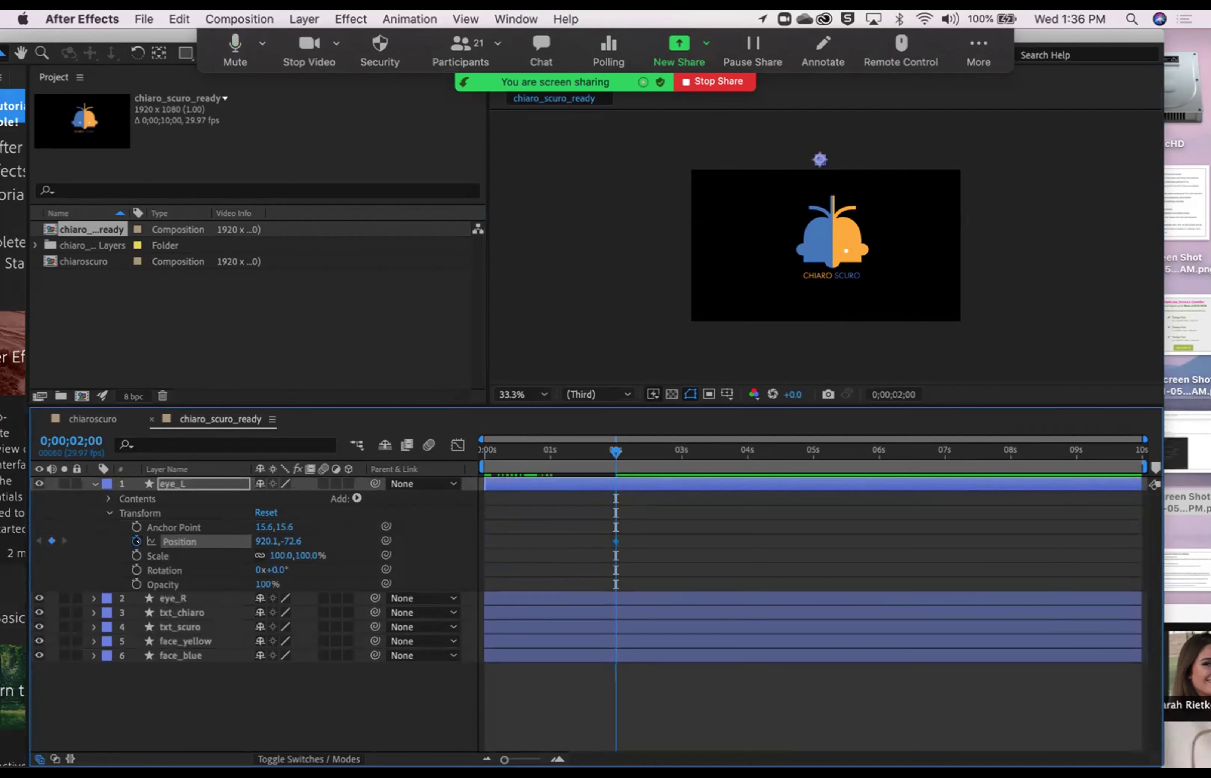
Step: Add a Position keyframe to eye_L at 0;00;03;00 with the vertical value set to 580
left_click_drag(610, 447, 681, 448)
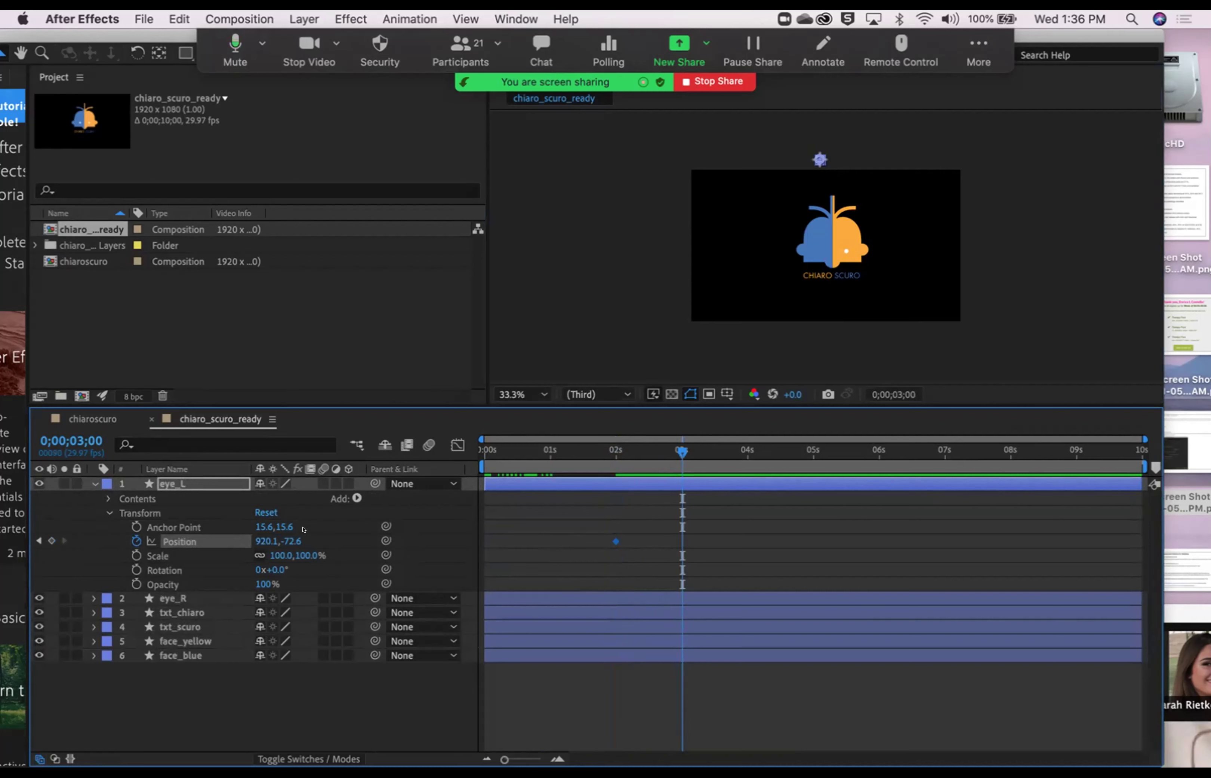
left_click_drag(286, 540, 486, 541)
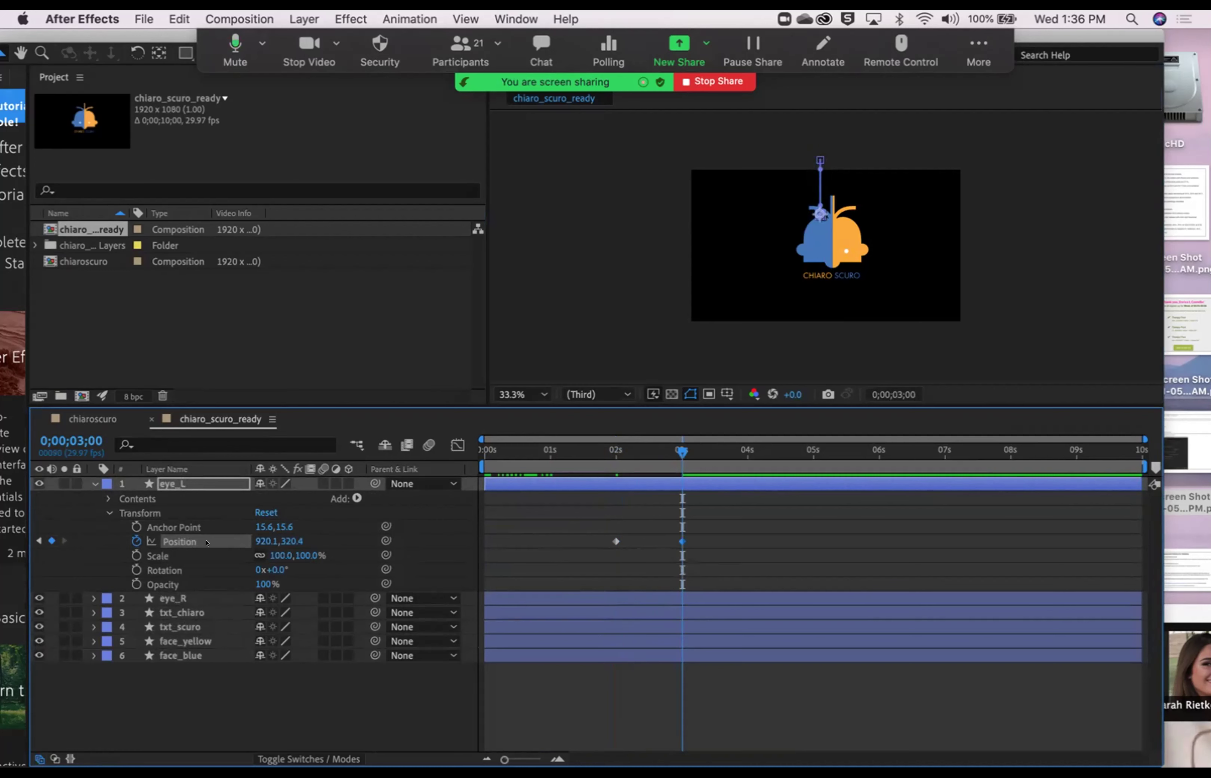
left_click(279, 540)
type("580")
key("Return")
Step: Preview the logo animation with both eyes moving in, starting from 0;00;00;00
left_click_drag(682, 450, 483, 451)
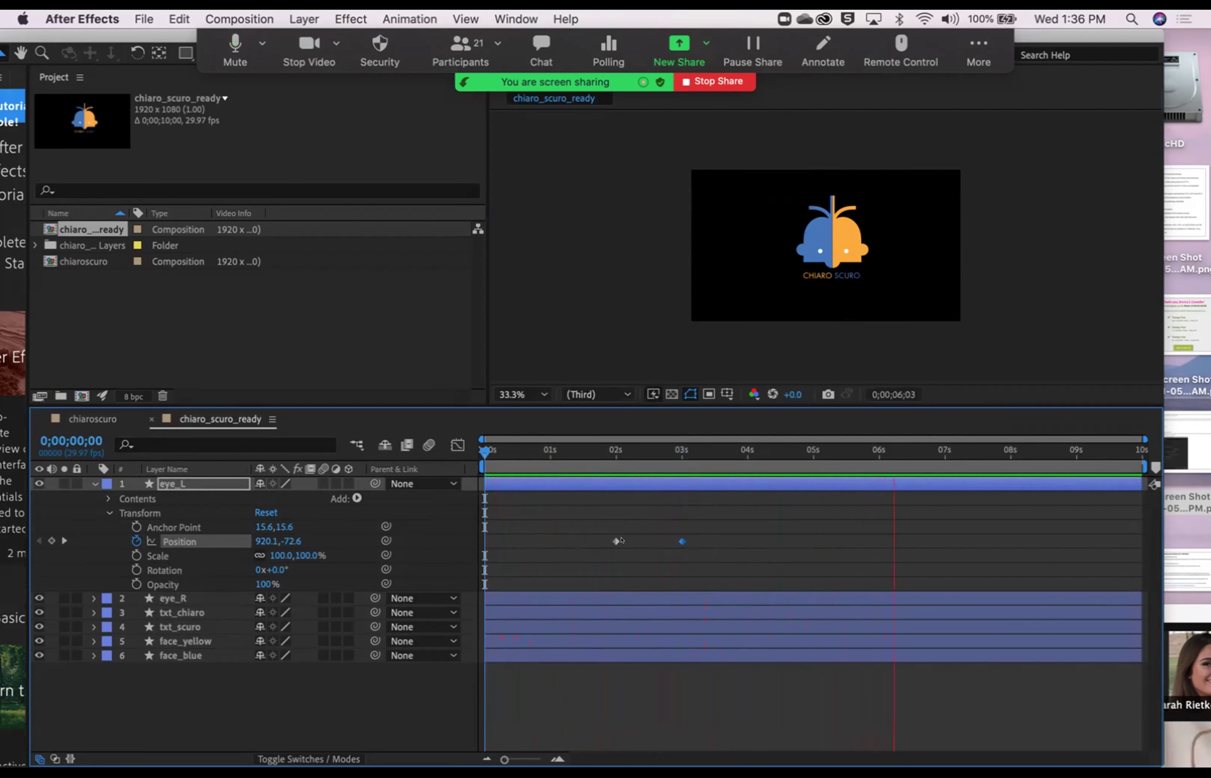
key("space")
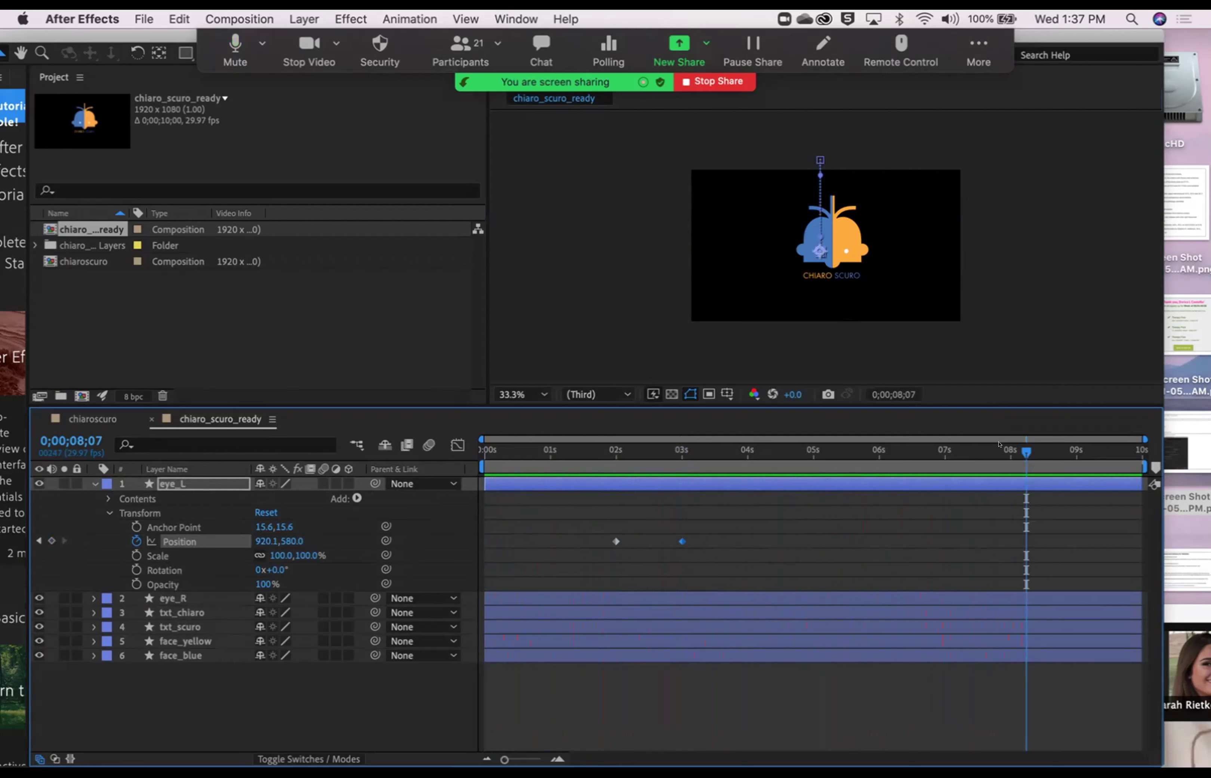
left_click(1055, 286)
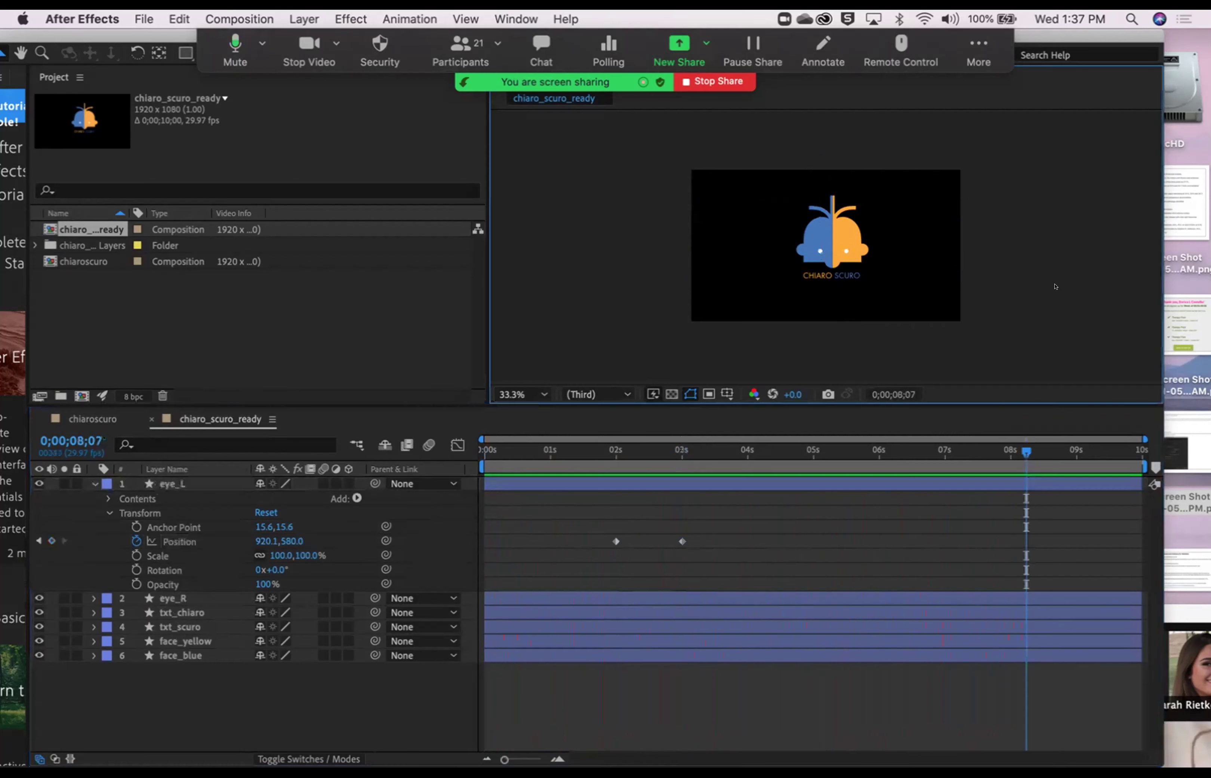
Step: Enable Scale animation on the eye_L layer with a keyframe at 0;00;03;16
left_click_drag(1025, 445, 676, 499)
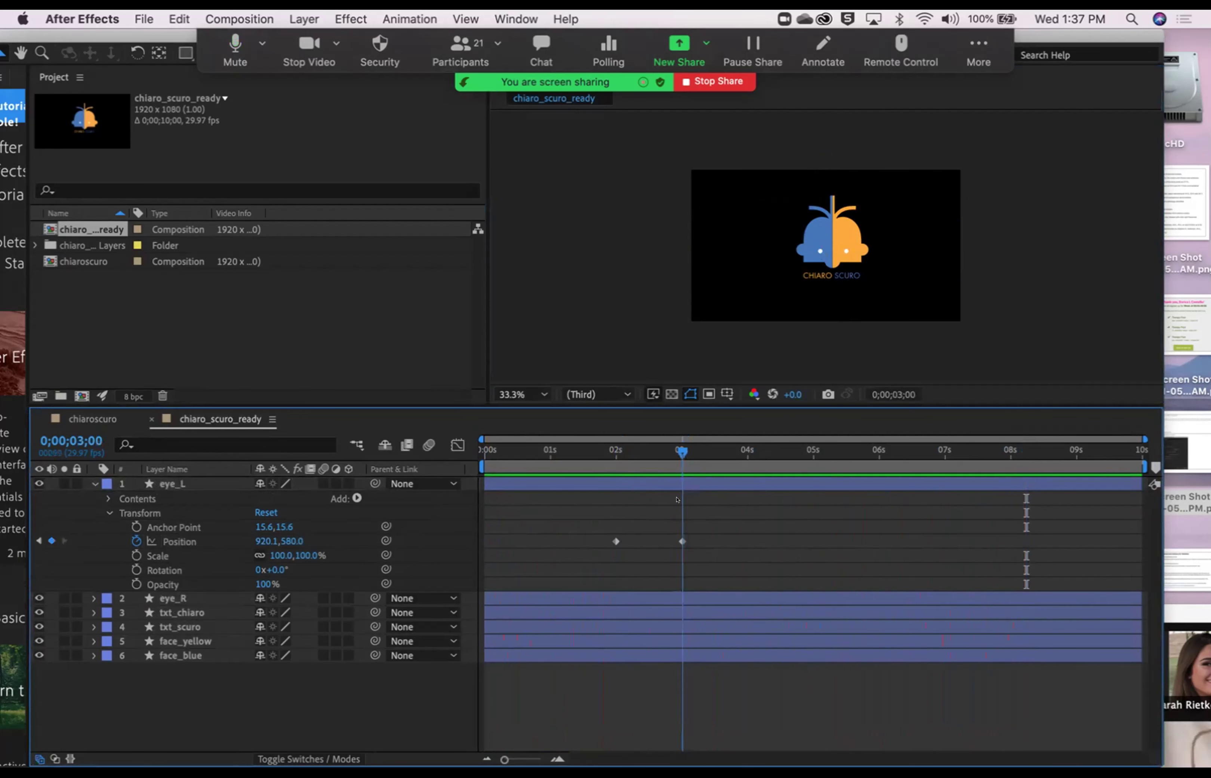
left_click(812, 246)
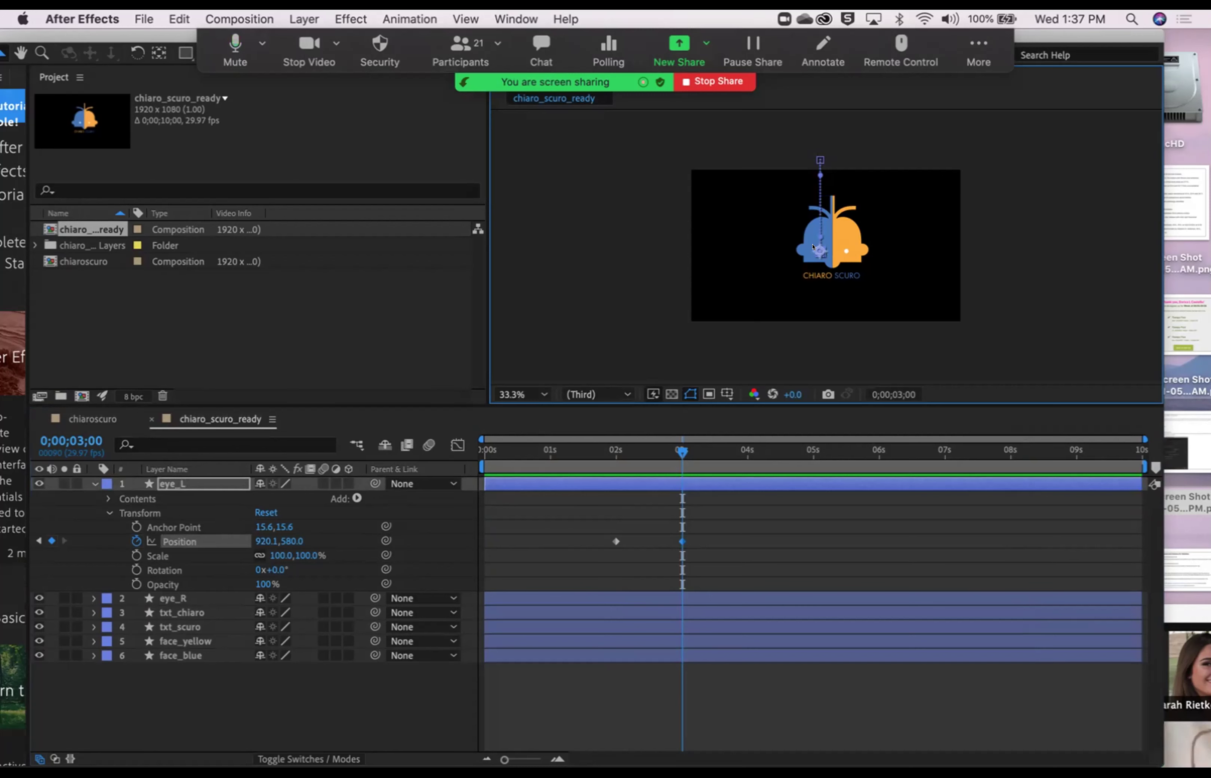
left_click_drag(675, 446, 716, 446)
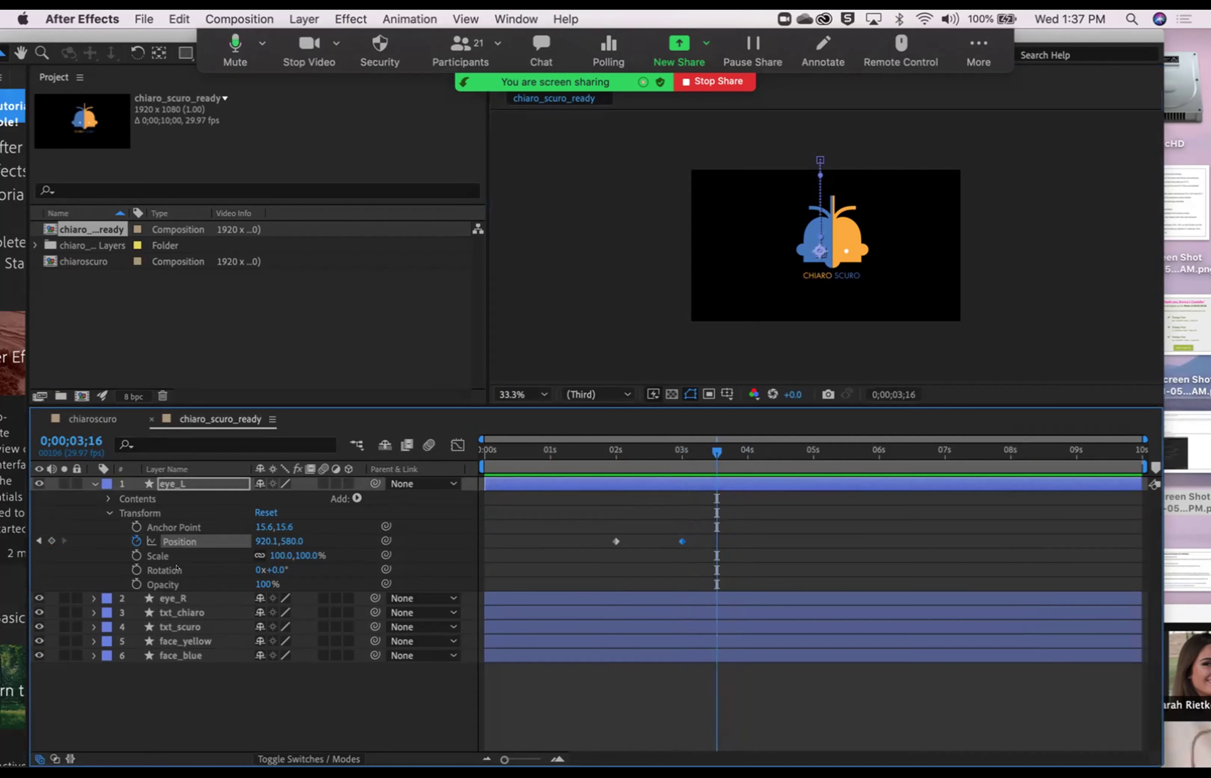
left_click(136, 554)
Step: Add a Scale keyframe to eye_L at 0;00;04;00 with the scale set to 200%
left_click_drag(716, 449, 745, 448)
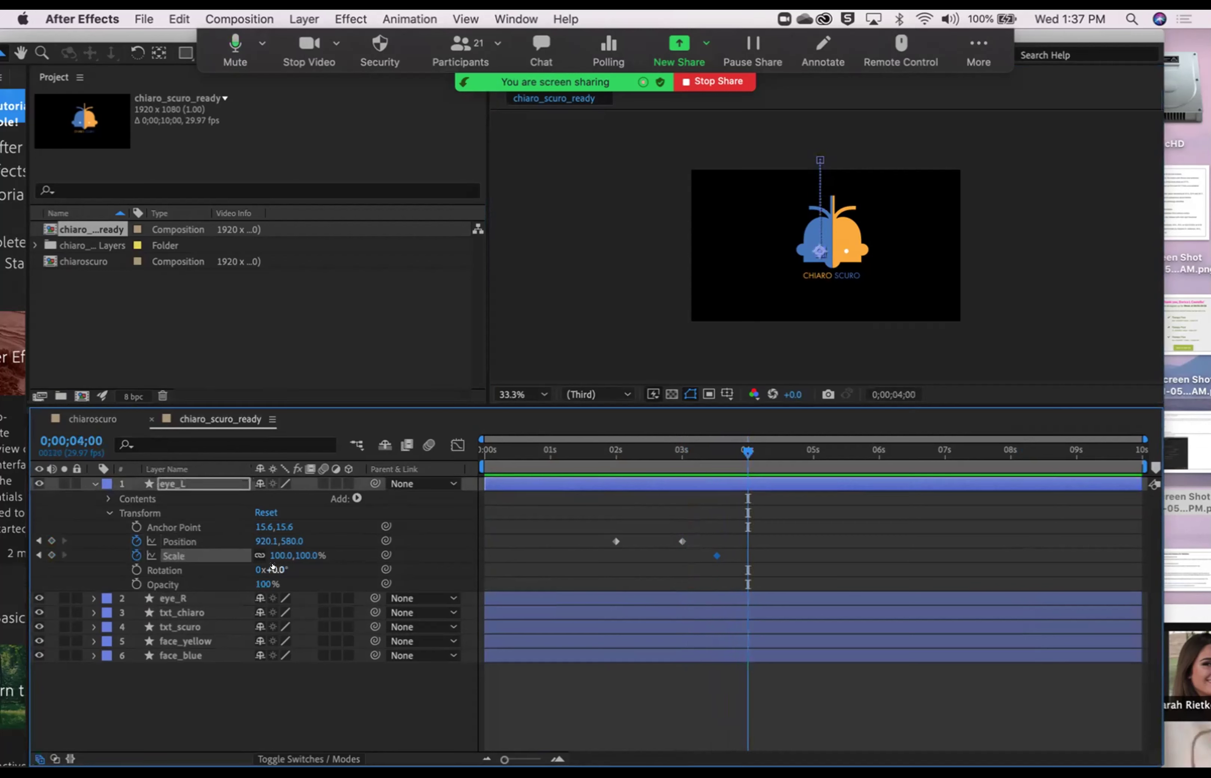
left_click_drag(280, 554, 337, 553)
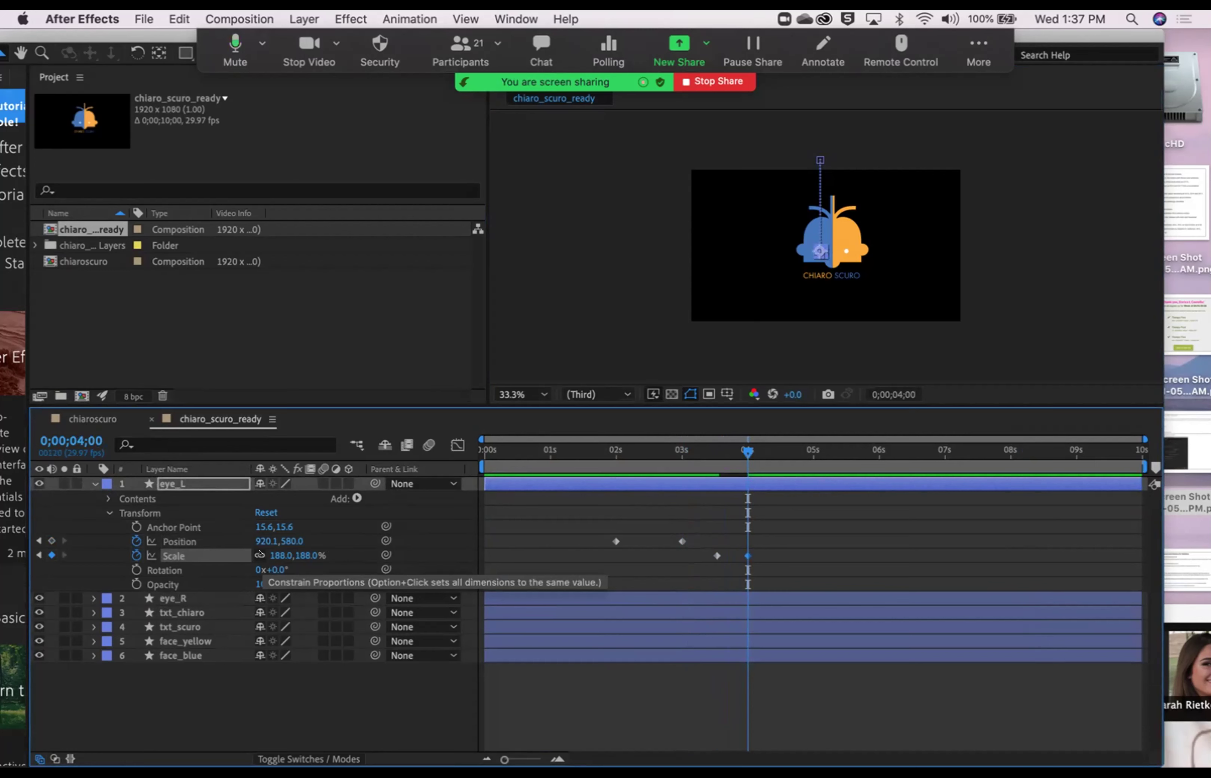
left_click(281, 555)
type("215")
key("Return")
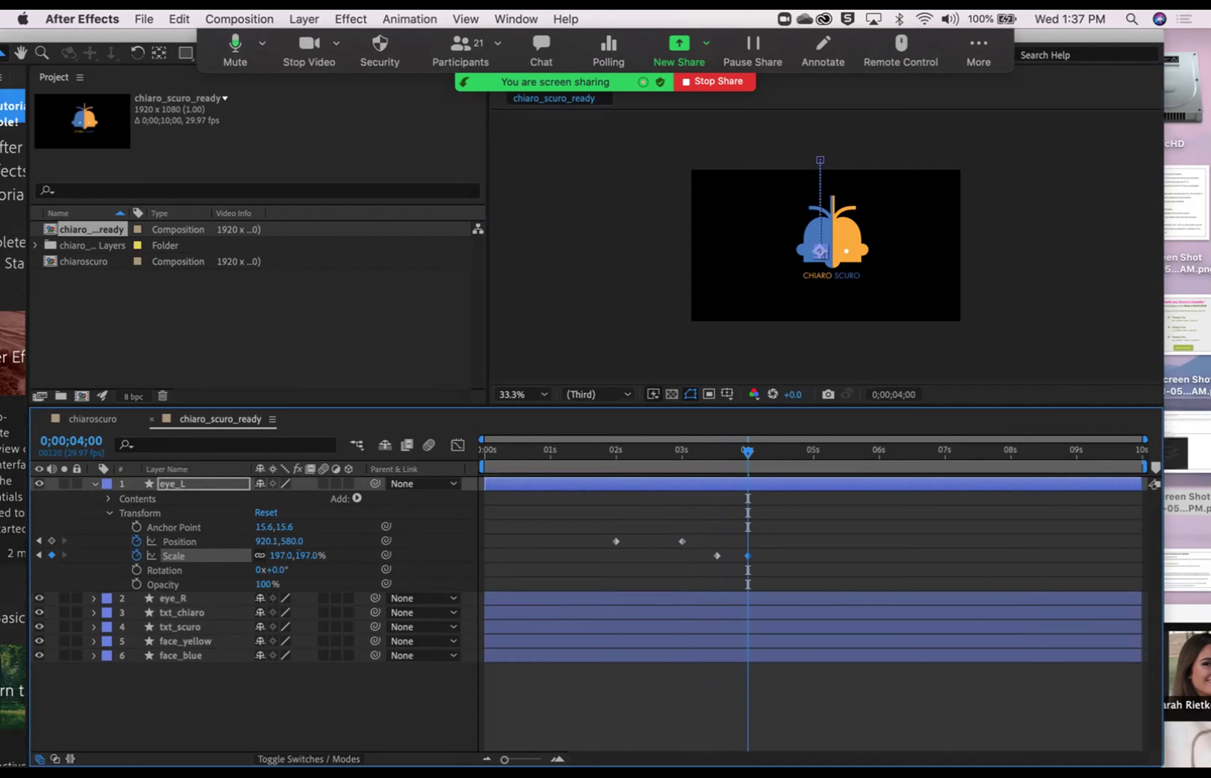
left_click_drag(302, 552, 299, 552)
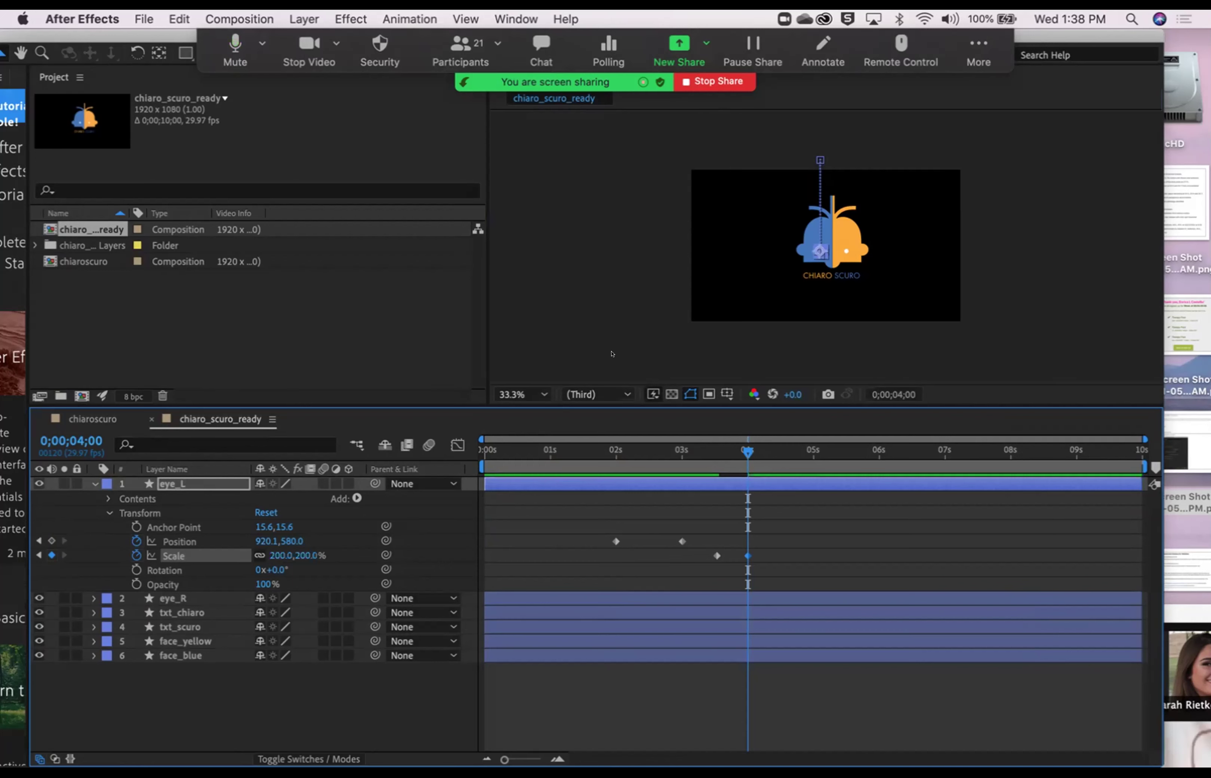
Step: Enable Scale animation on the eye_R layer with a keyframe at 0;00;03;16
left_click(841, 249)
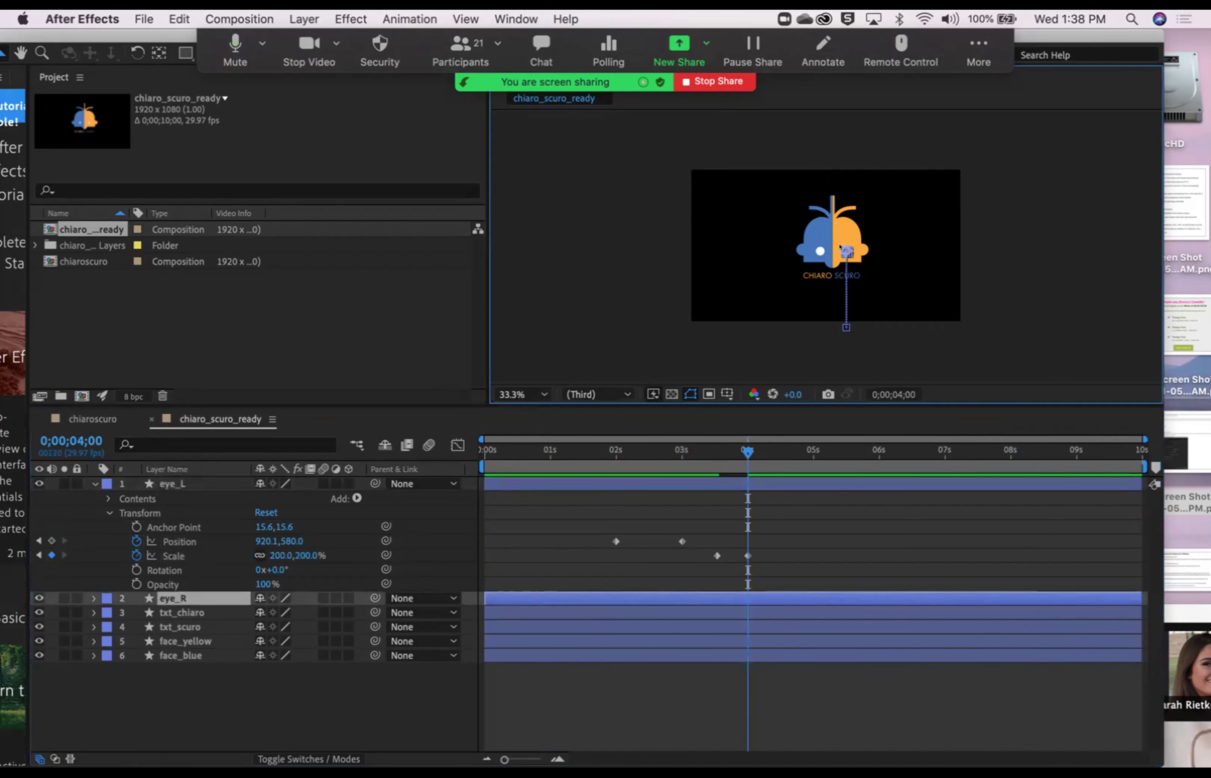
left_click_drag(743, 448, 716, 456)
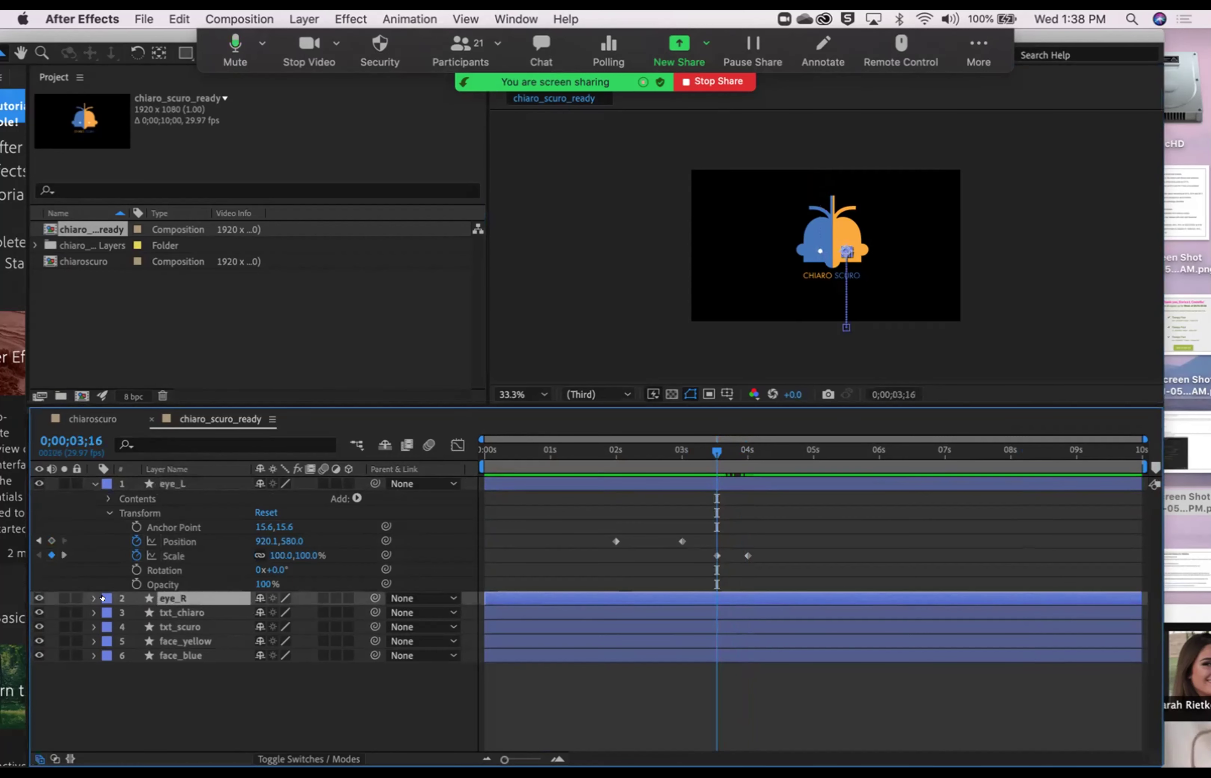
left_click(88, 597)
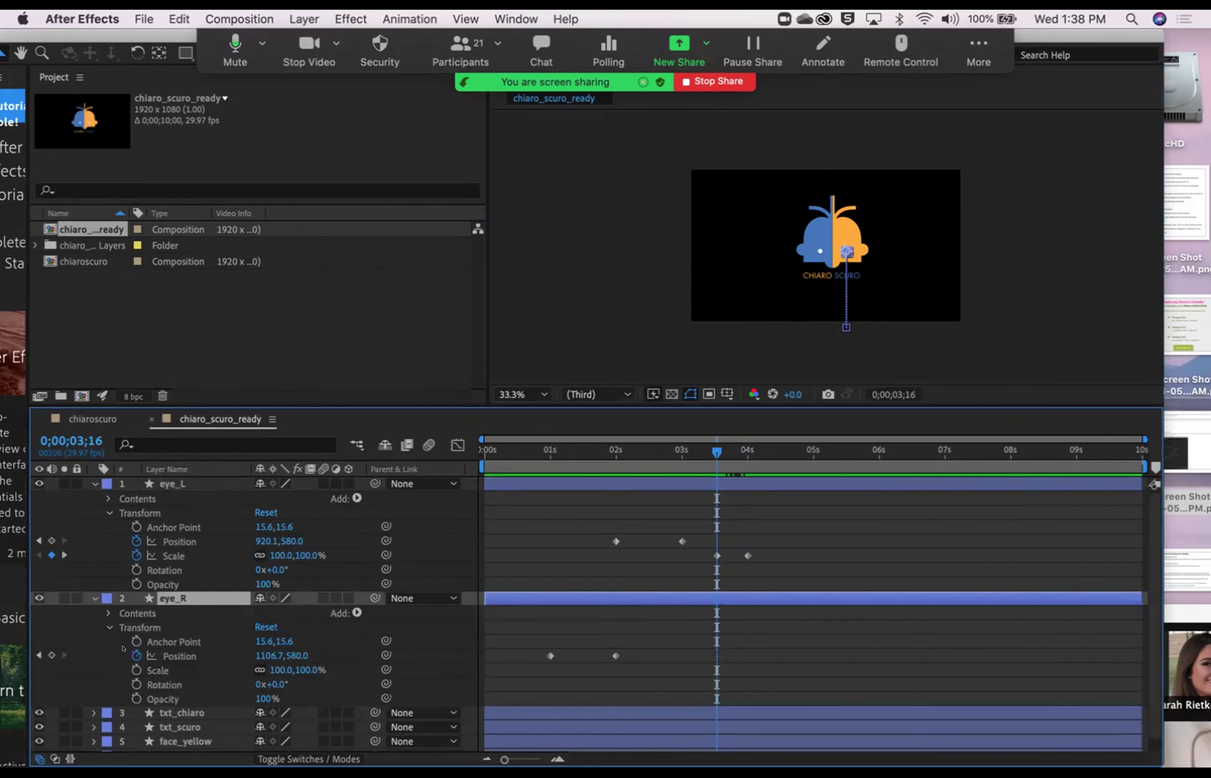
left_click(136, 669)
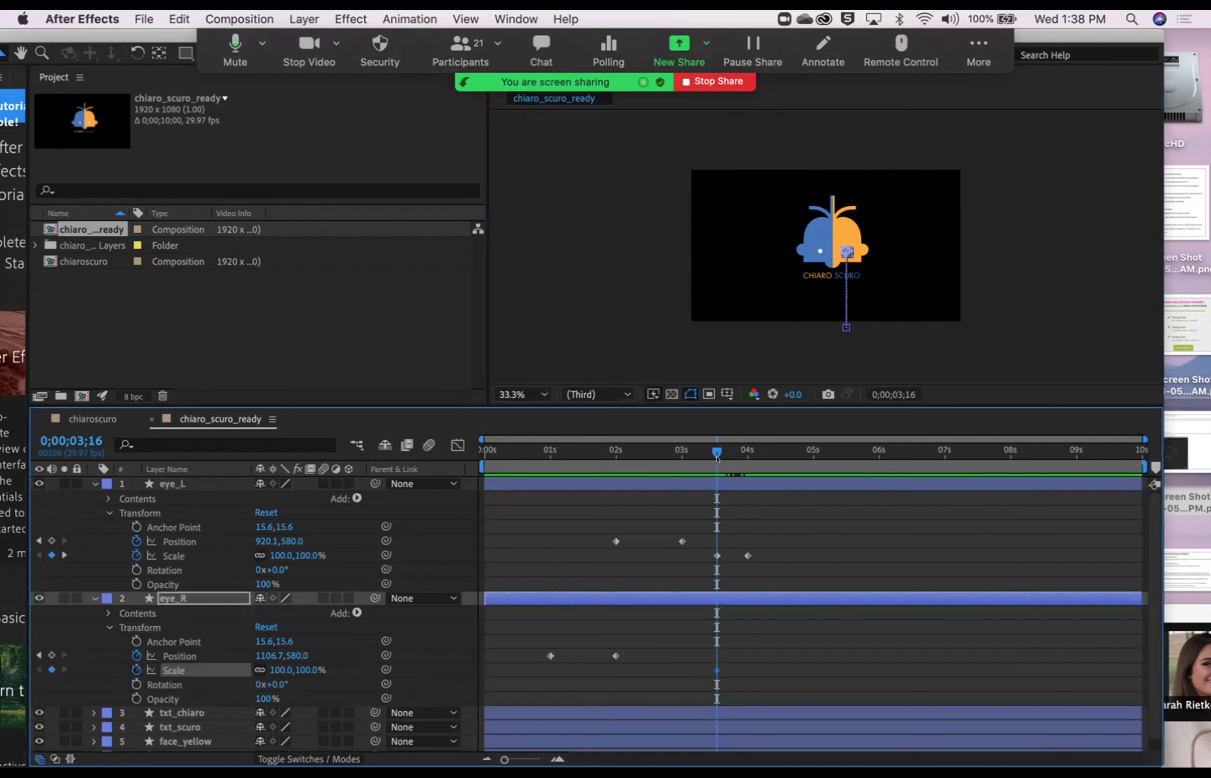
Step: Add a 200% Scale keyframe to eye_R at 0;00;04;00 and return the playhead to 0;00;00;00
left_click_drag(716, 449, 748, 450)
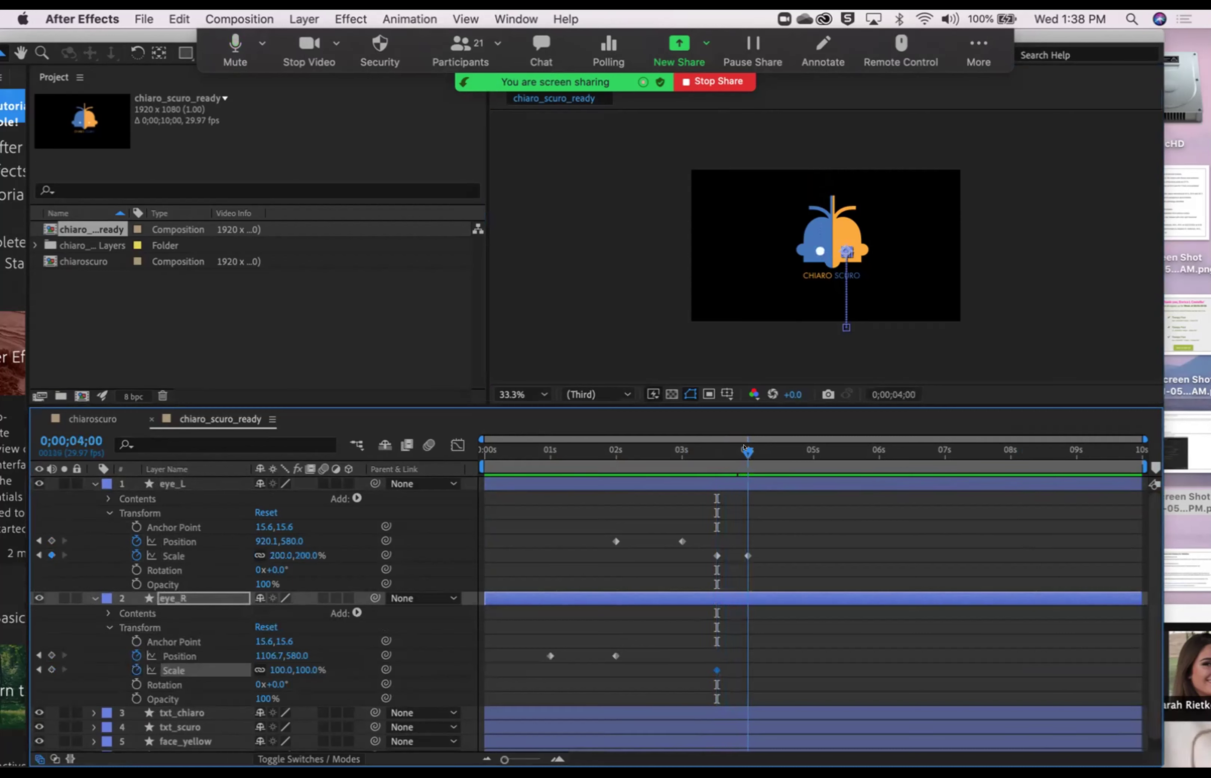
left_click_drag(281, 669, 358, 661)
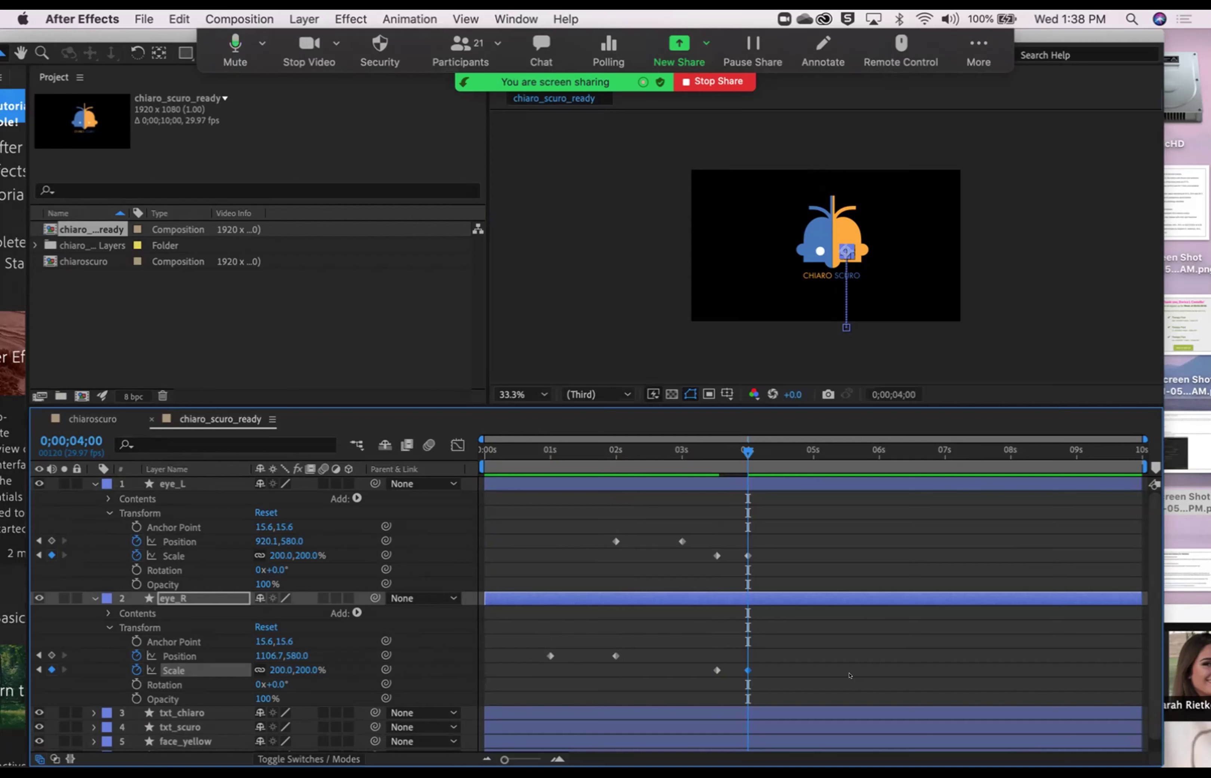
left_click_drag(745, 449, 461, 457)
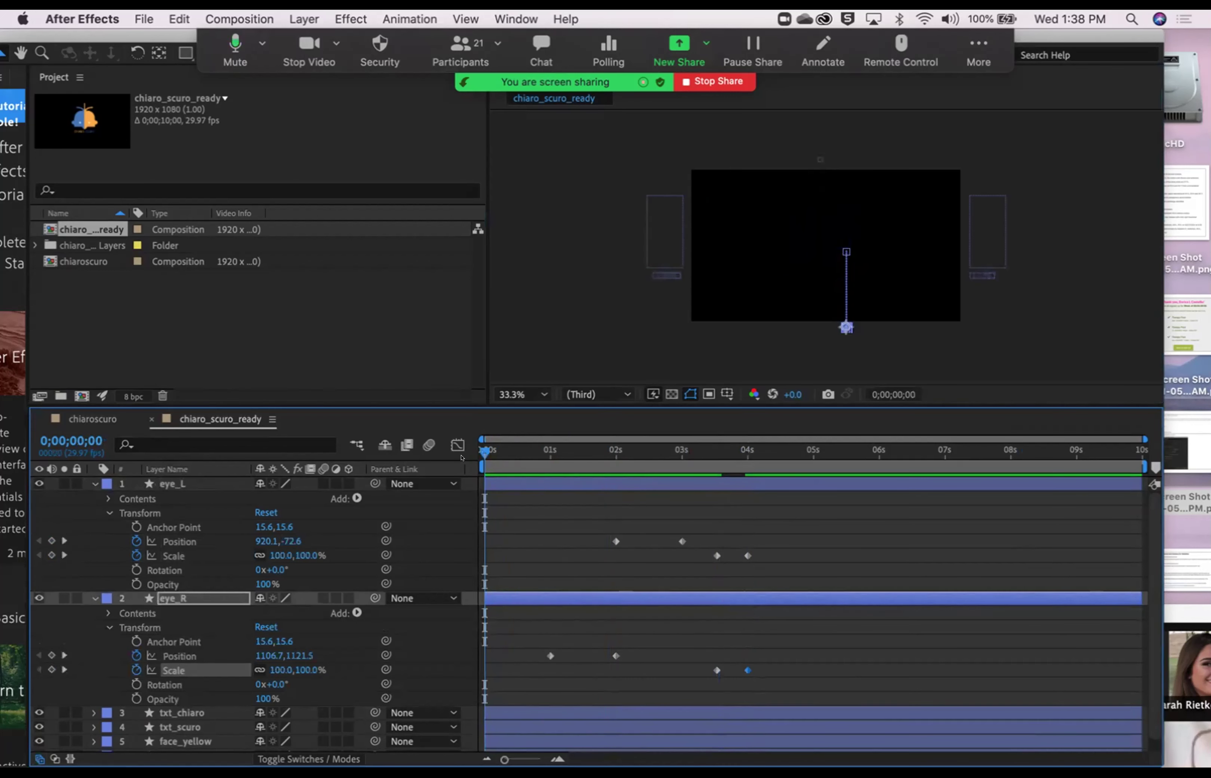
Step: Play the chiaro_scuro_ready composition from the start to preview the logo animation, stopping at 0;00;04;15
left_click(557, 247)
key("space")
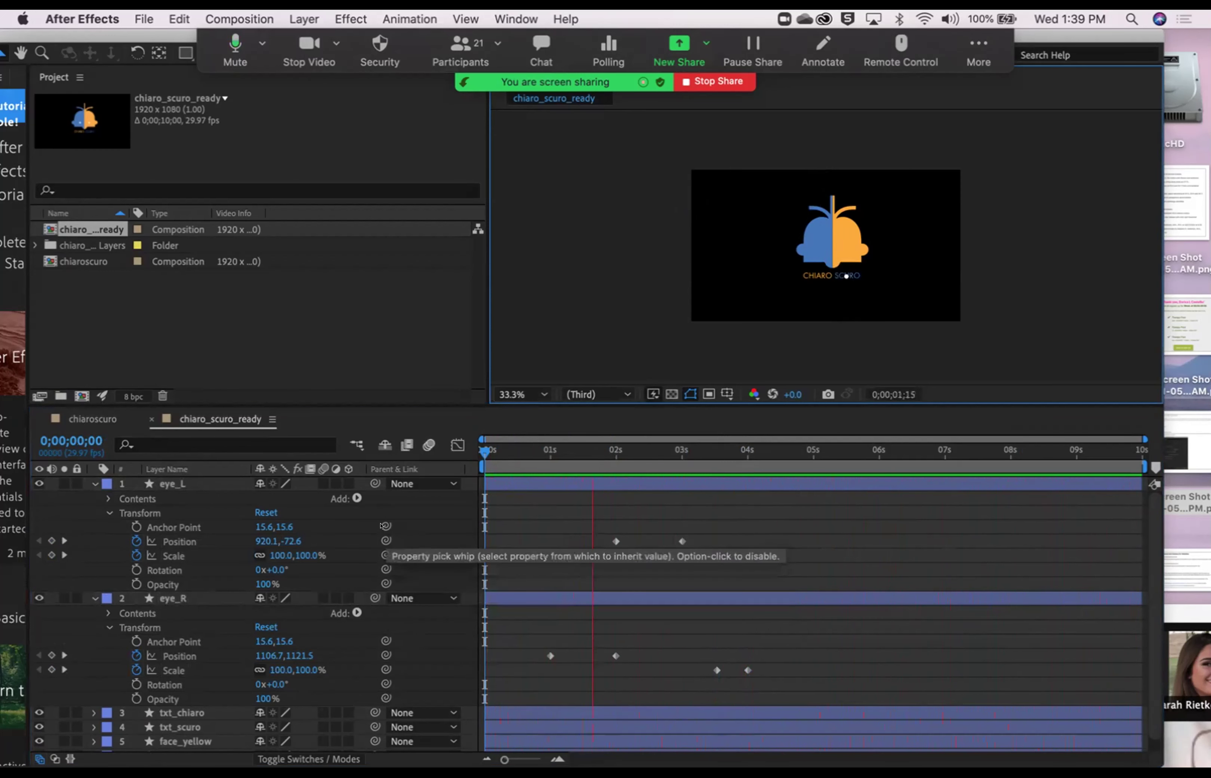
key("space")
key("space")
key("space")
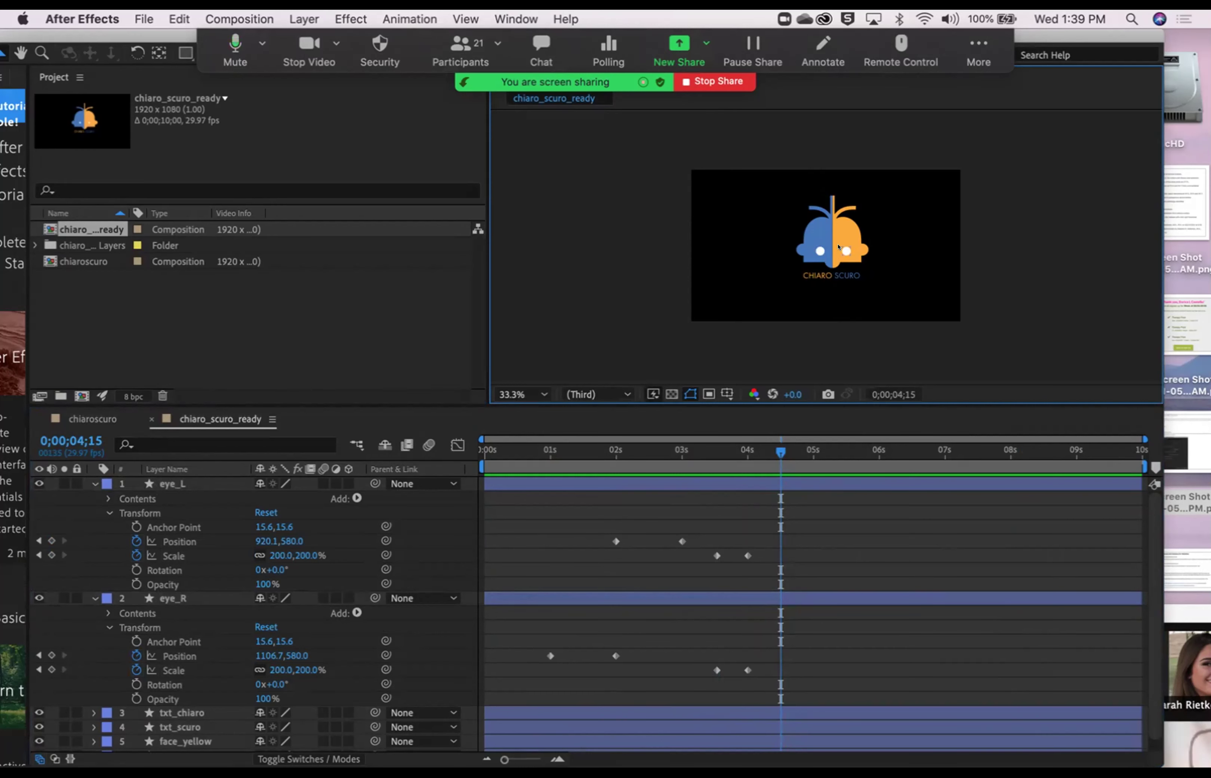
Step: Collapse the Transform group of eye_L and the eye_L and eye_R layers in the timeline
left_click(110, 512)
left_click(91, 483)
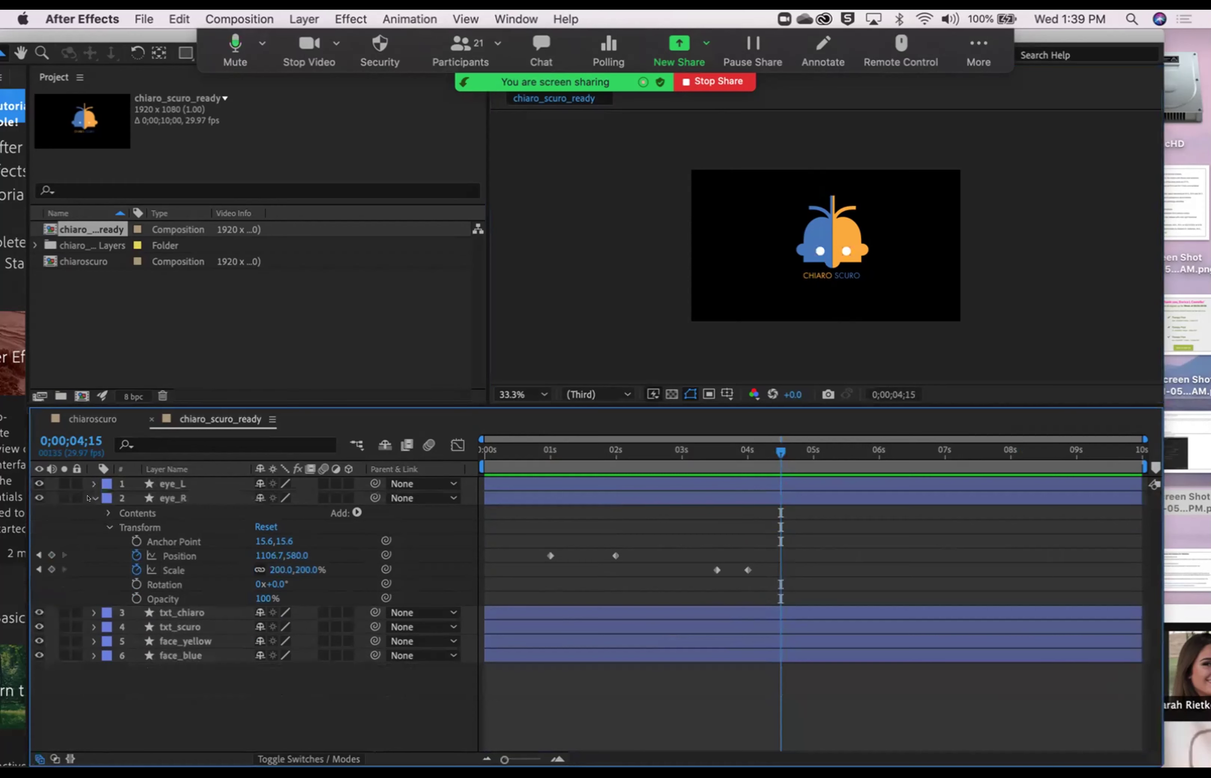
left_click(92, 497)
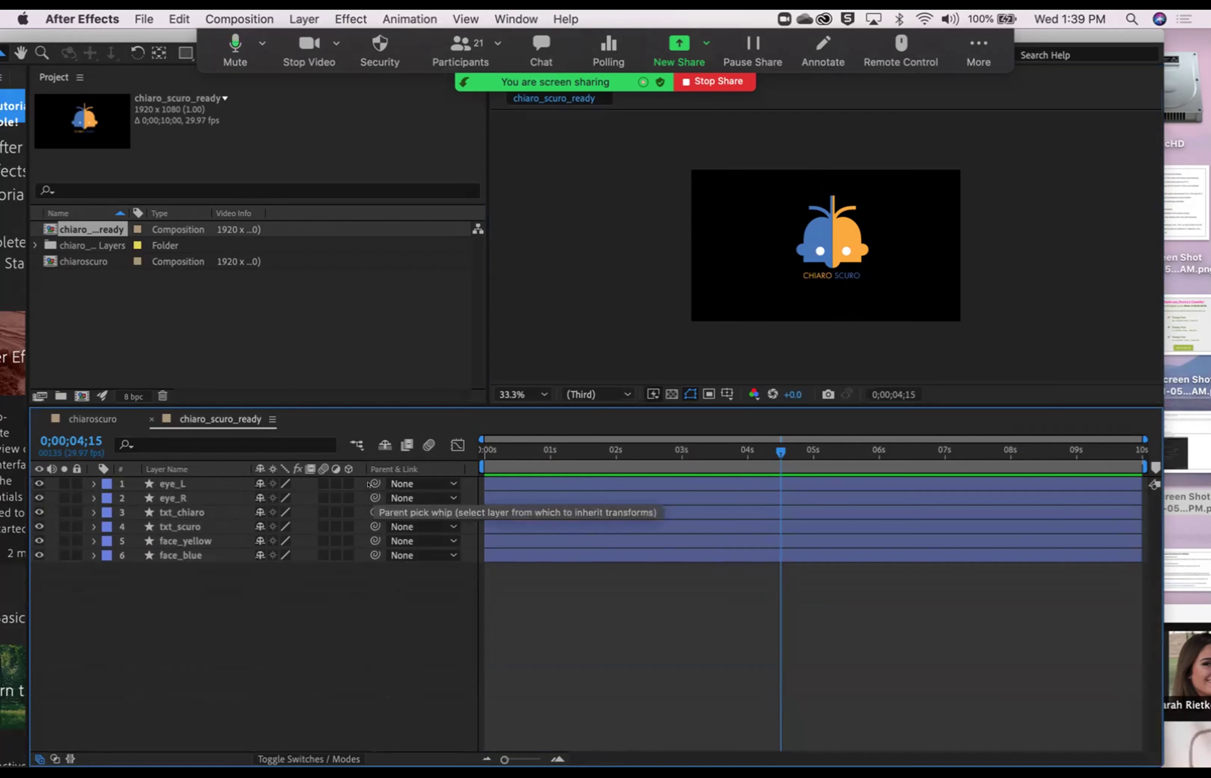
Step: Parent the eye_L layer to eye_R with the pick whip, and set its parent back to None
left_click_drag(371, 484, 169, 498)
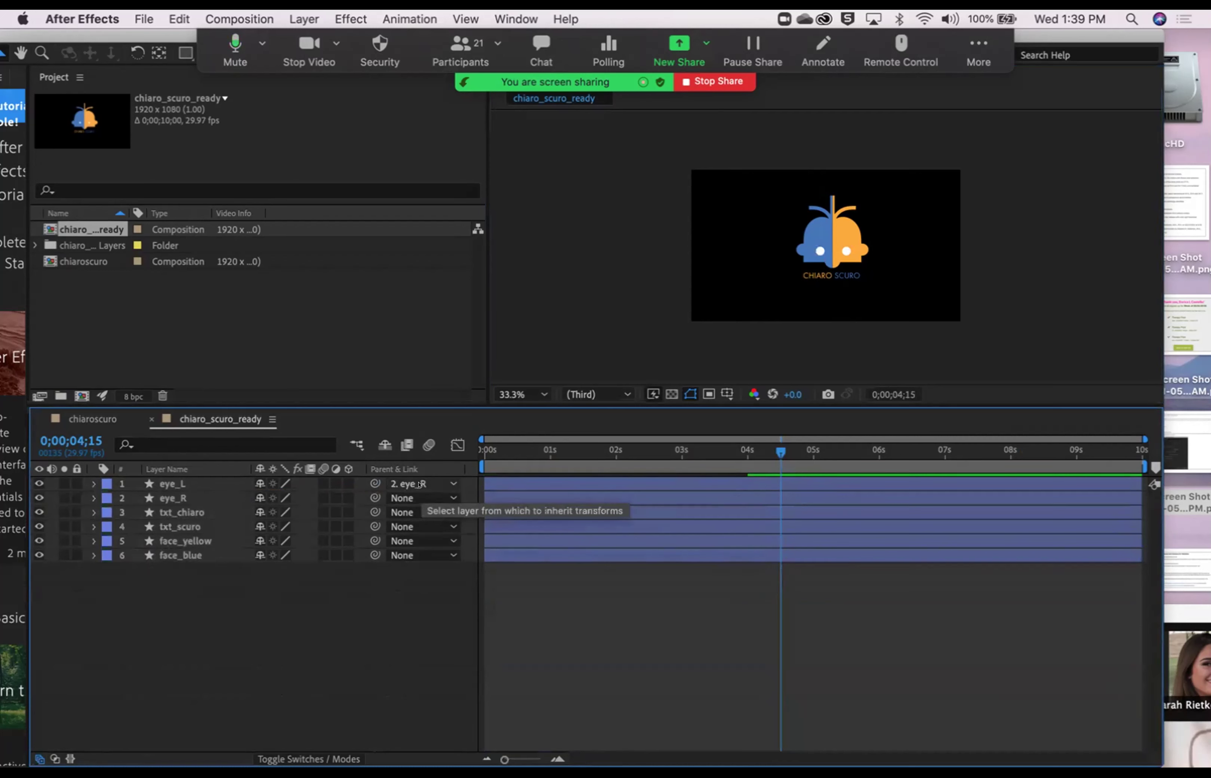
left_click(438, 485)
left_click(436, 500)
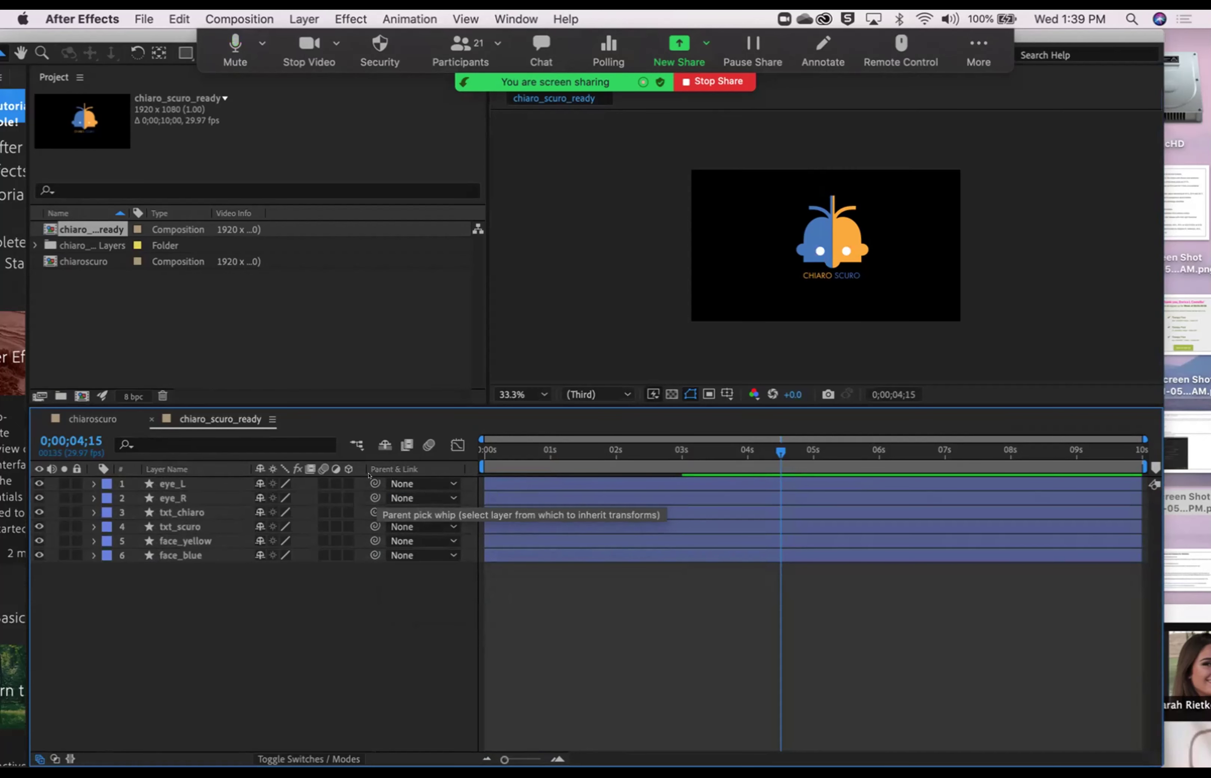
Step: Expand the eye_L layer's Transform properties to review its Position and Scale keyframes, and stop the screen share
left_click(86, 483)
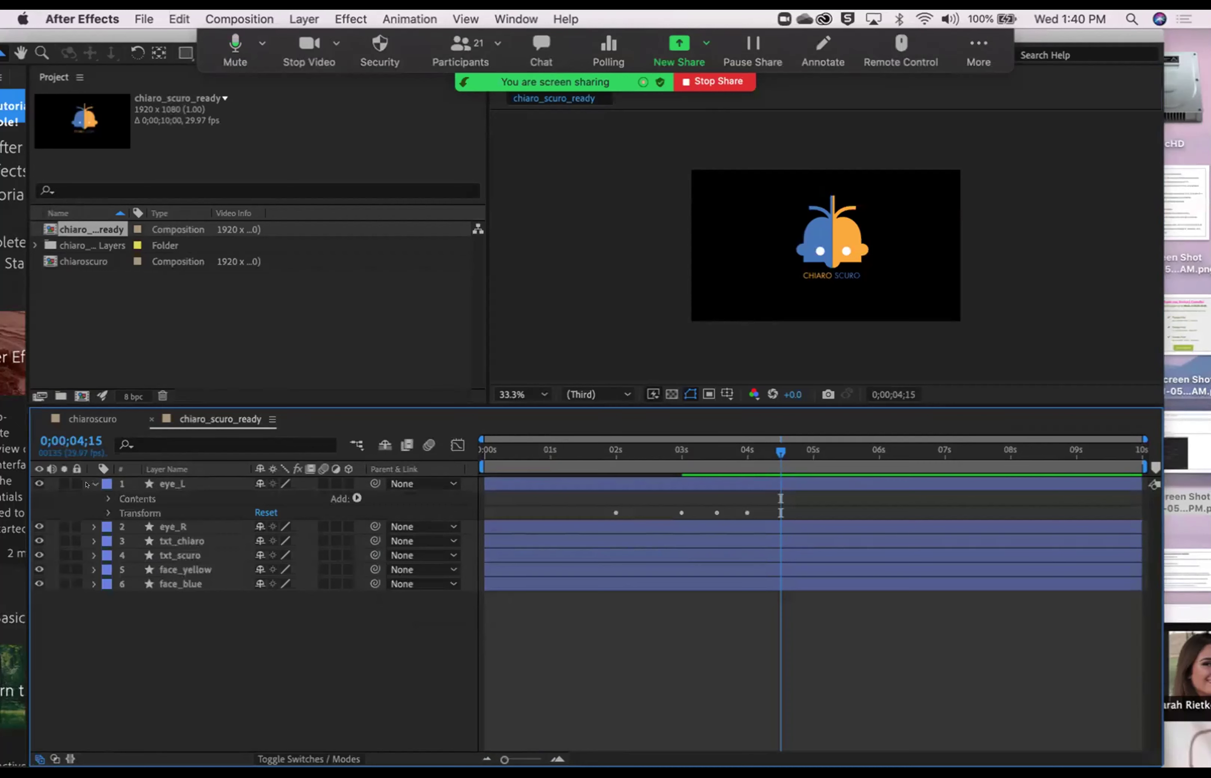
left_click(108, 513)
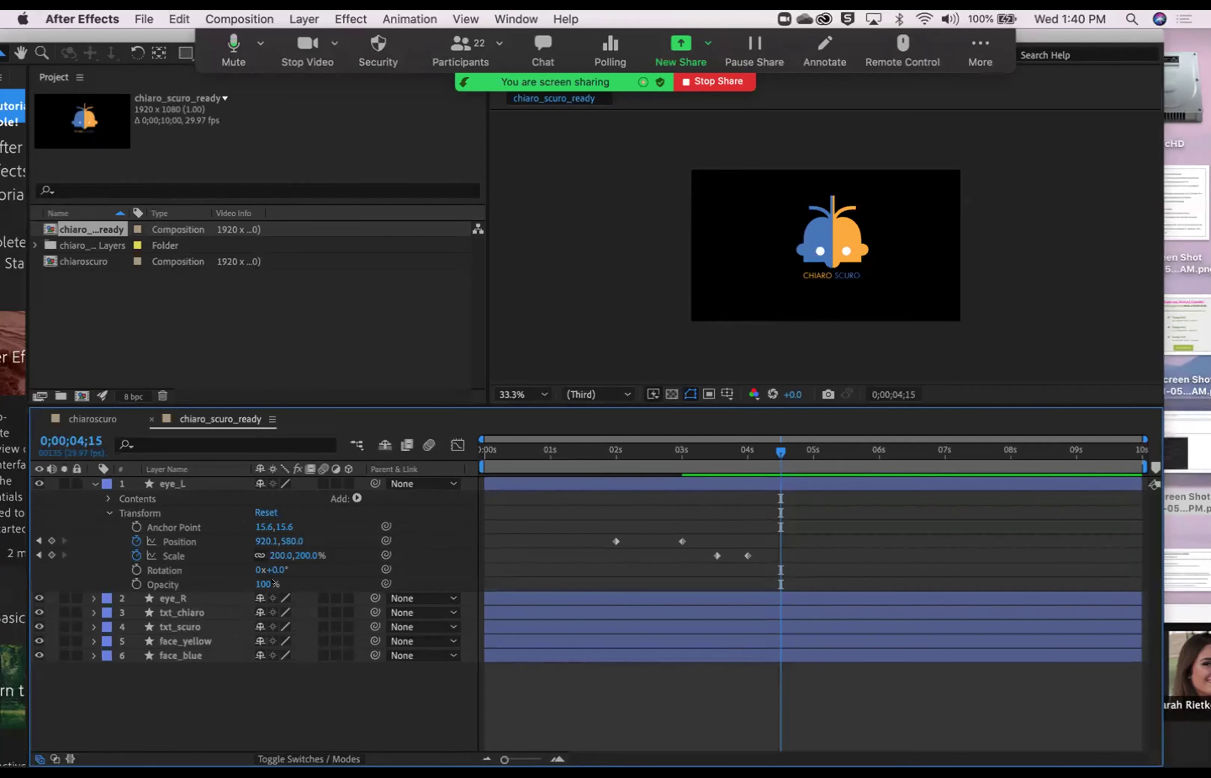
left_click(717, 81)
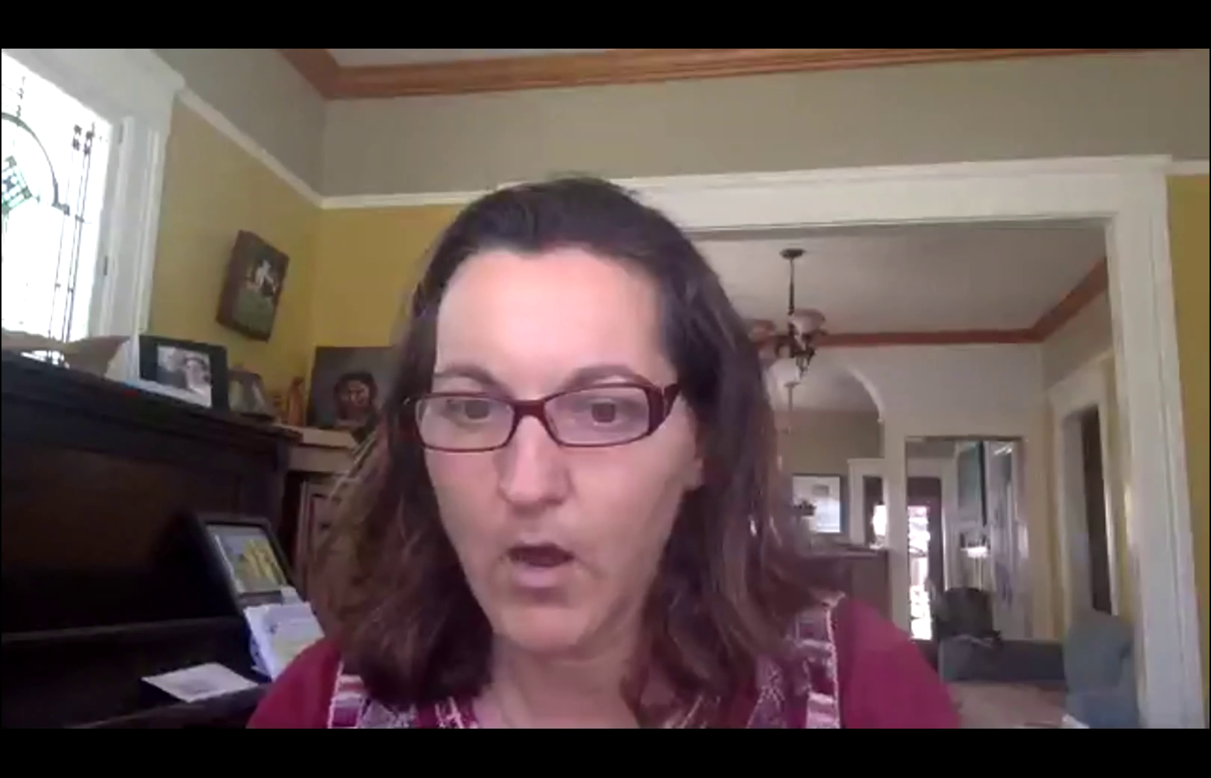